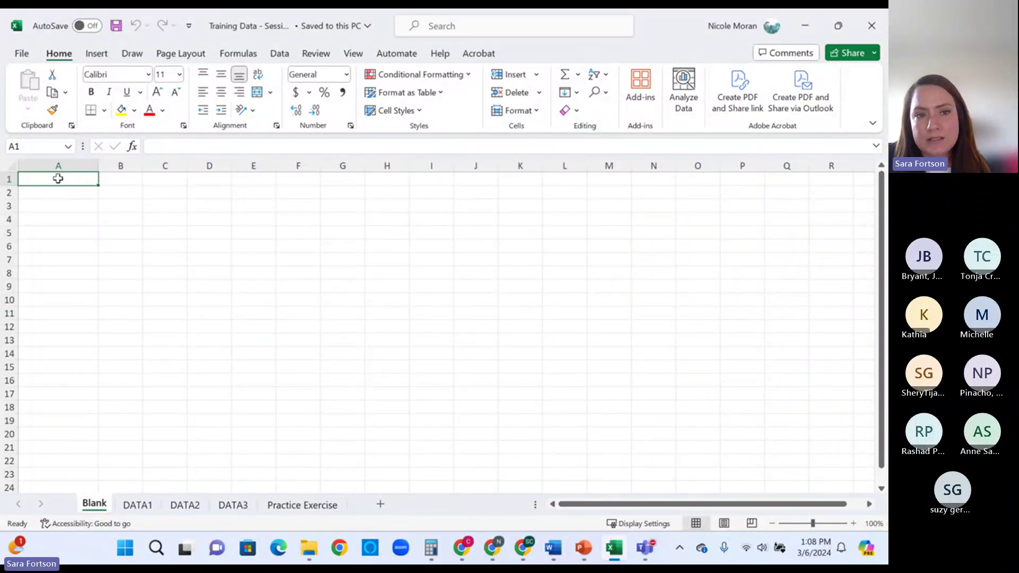
# - Enter the text Hello in cell A1
pyautogui.click(49, 193)
pyautogui.click(56, 181)
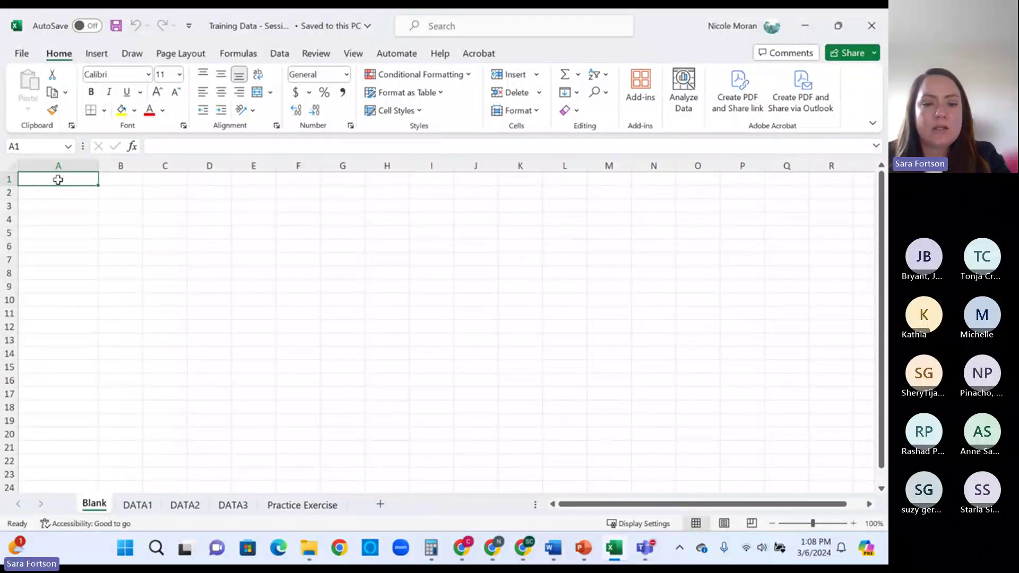
pyautogui.write('Hello')
pyautogui.press('BackSpace')
pyautogui.press('BackSpace')
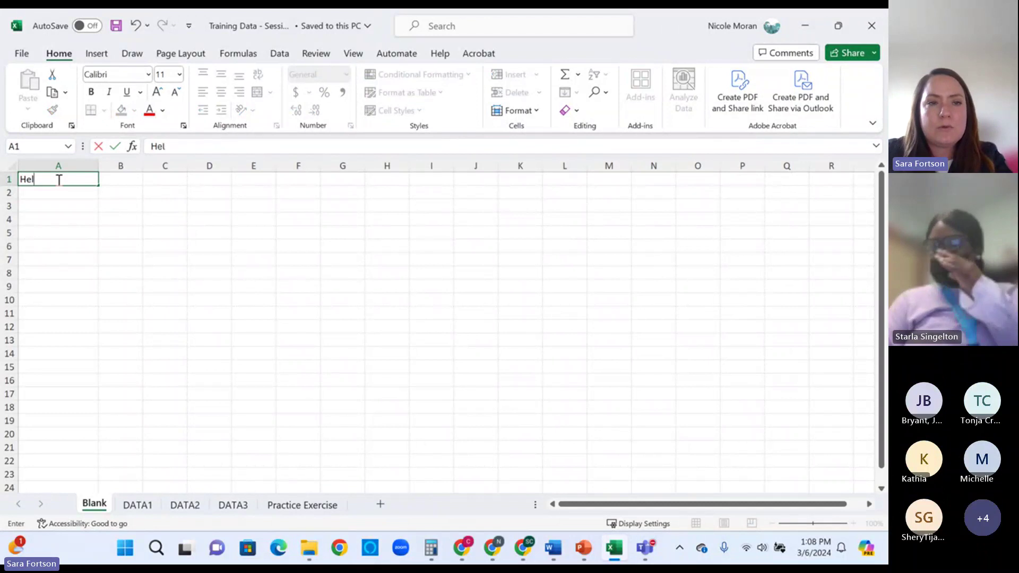
pyautogui.write('lo')
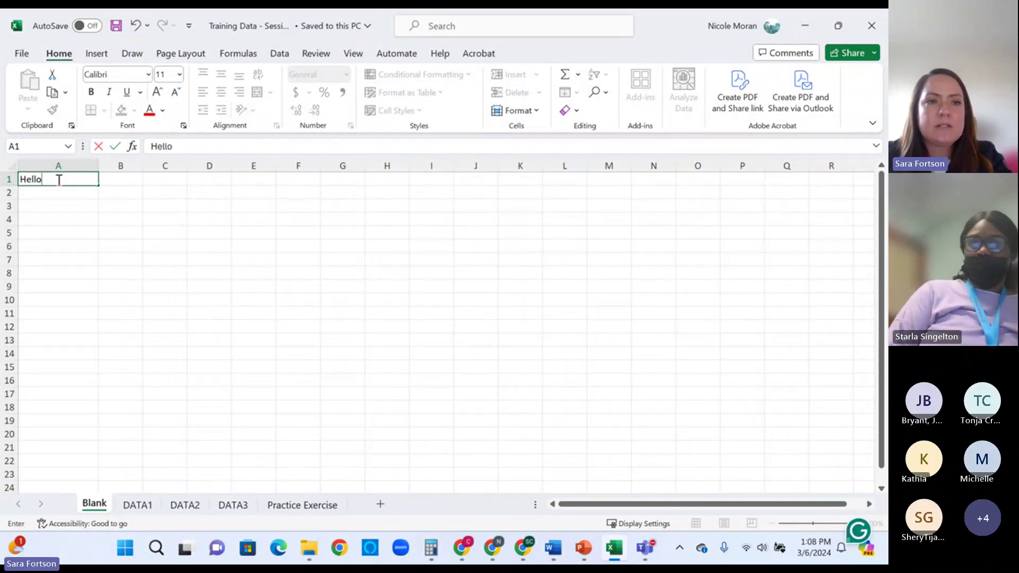
pyautogui.press('Return')
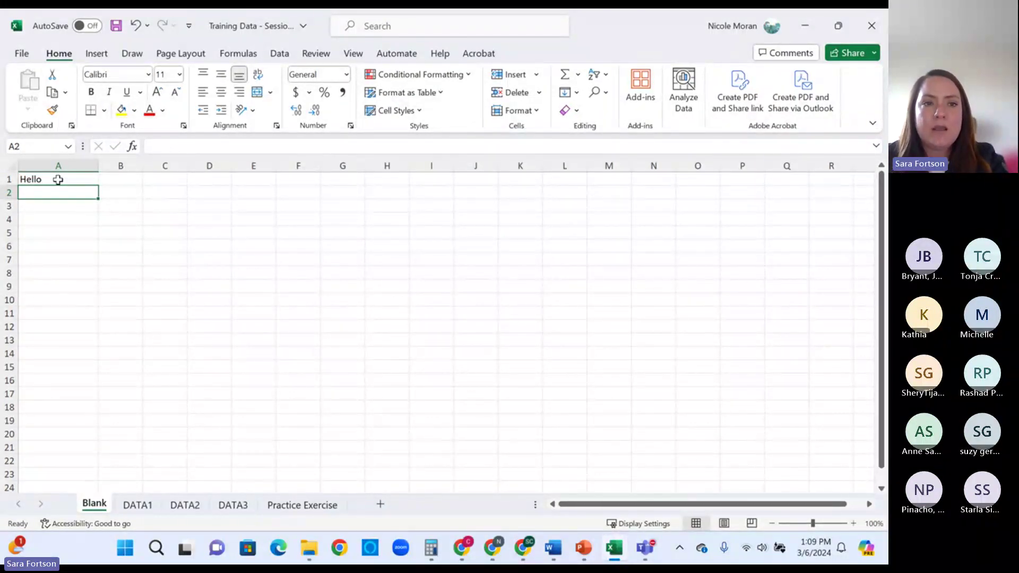
pyautogui.press('Right')
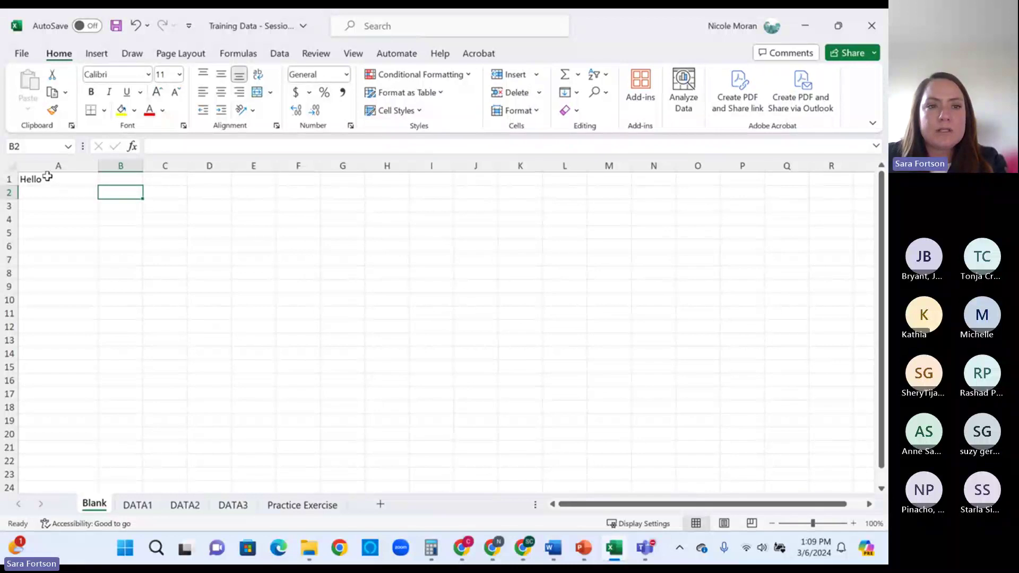
pyautogui.click(45, 180)
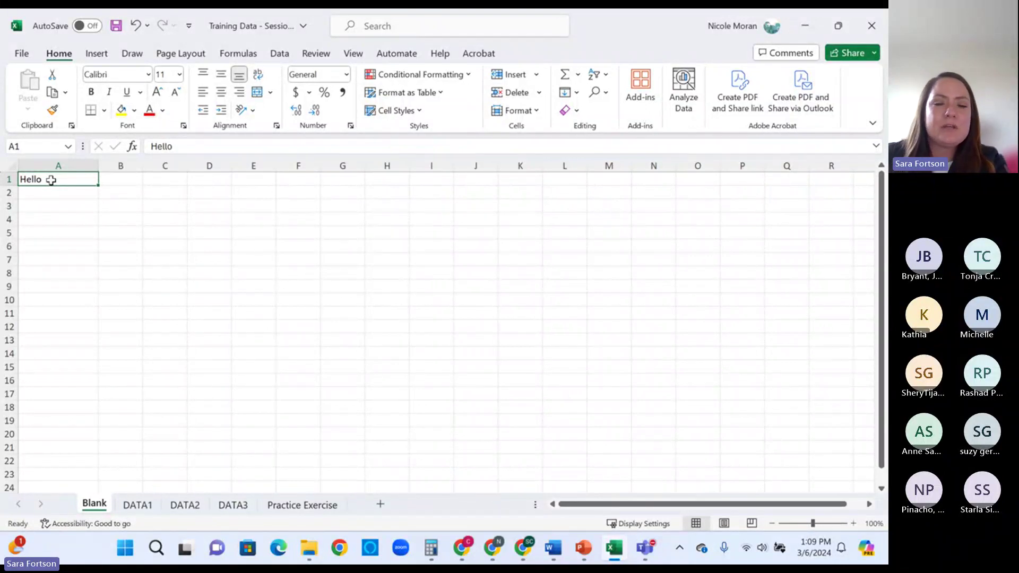
pyautogui.write('Hey')
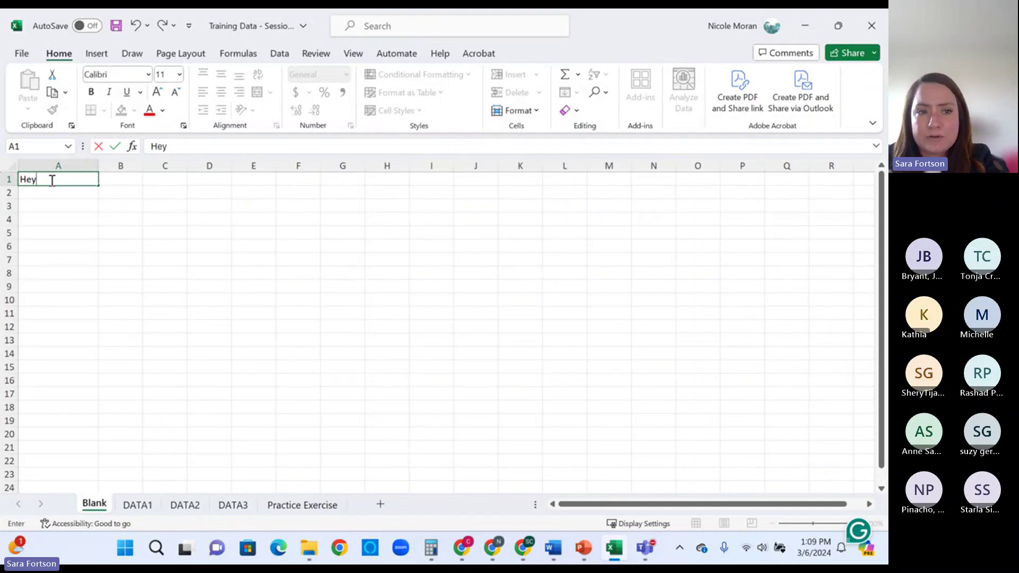
pyautogui.press('Escape')
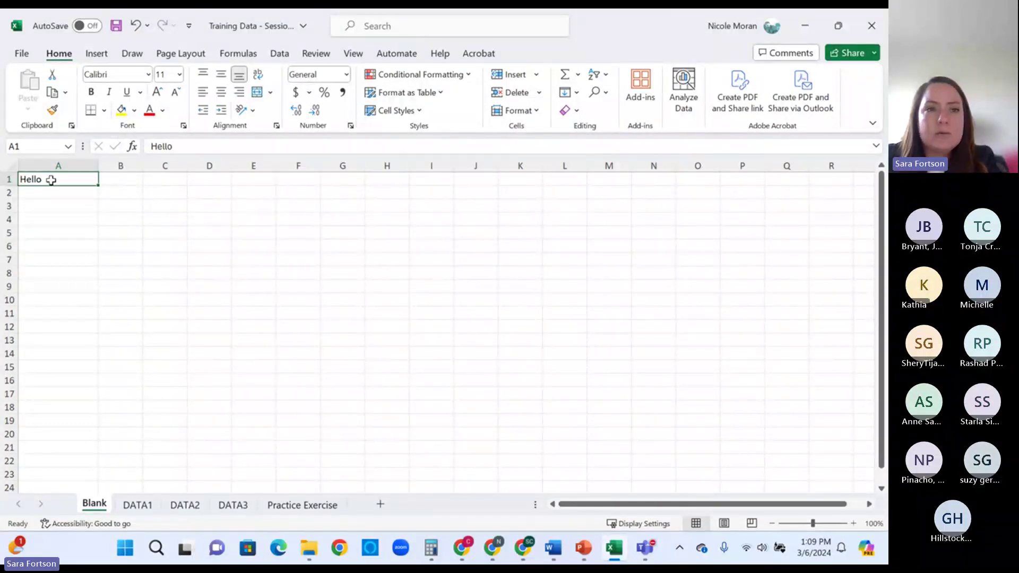
# - Delete the text Hello from cell A1, leaving the cell empty
pyautogui.doubleClick(51, 179)
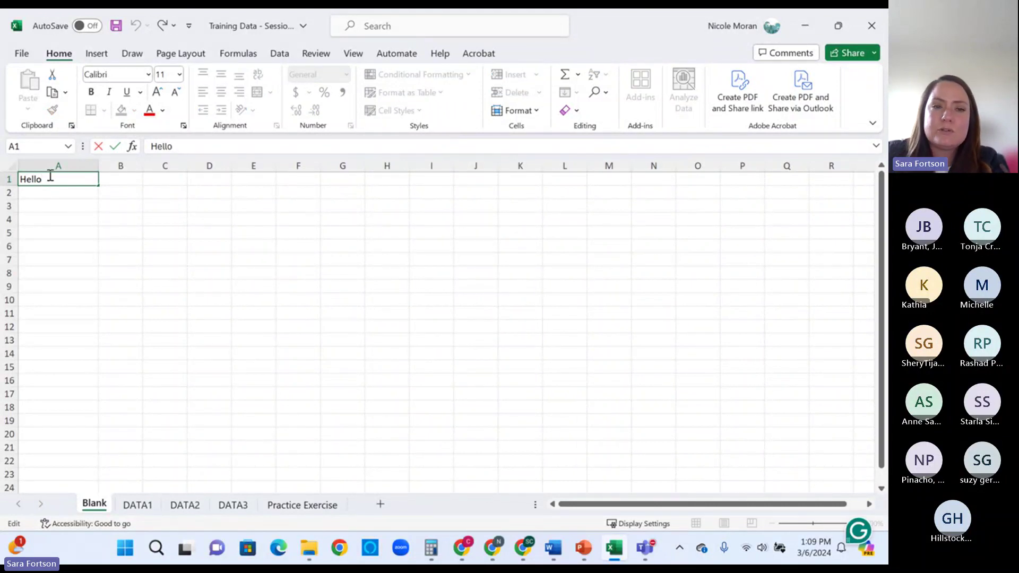
pyautogui.press('BackSpace')
pyautogui.press('BackSpace')
pyautogui.press('BackSpace')
pyautogui.press('BackSpace')
pyautogui.press('BackSpace')
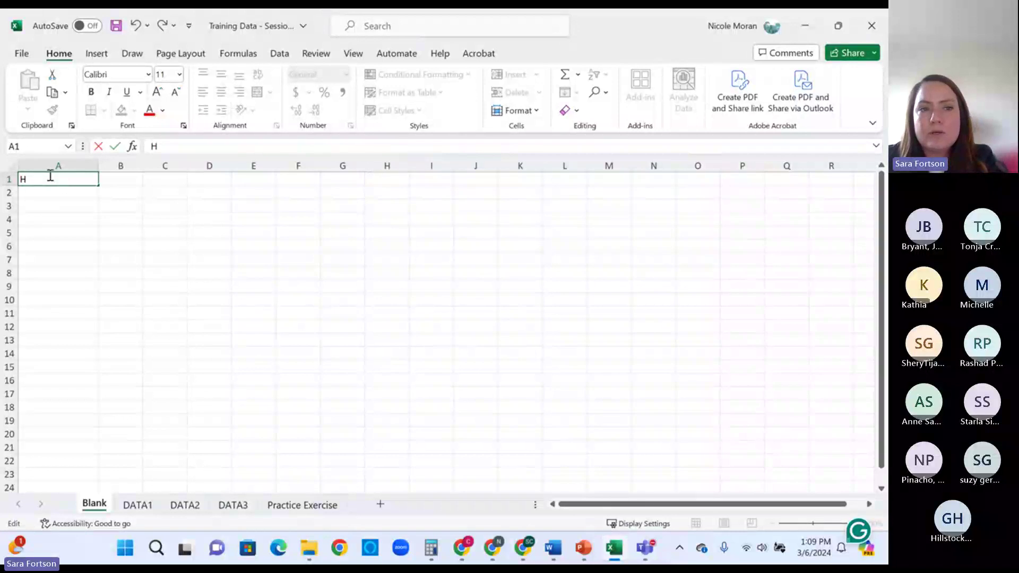
pyautogui.press('Return')
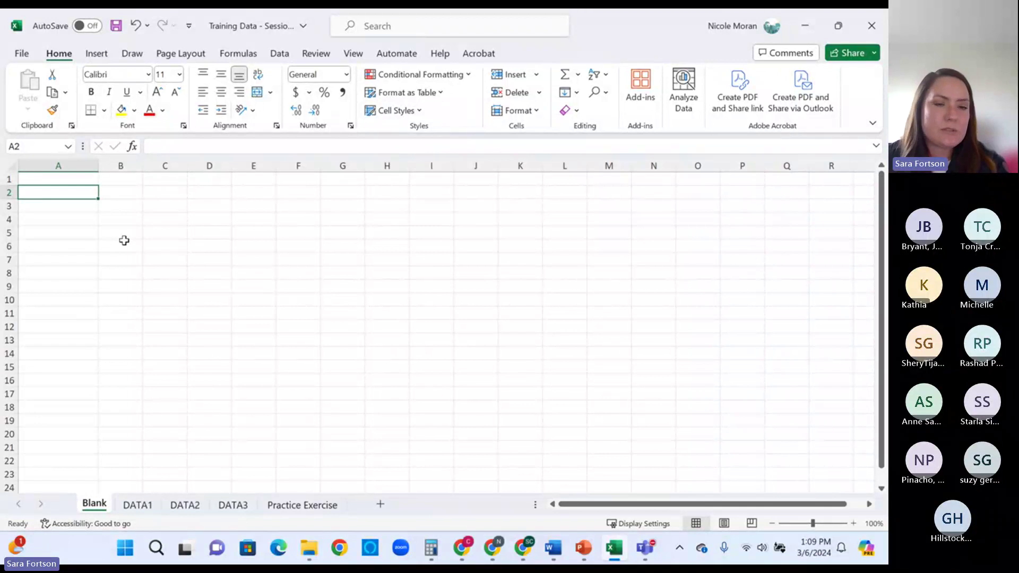
# - Enter the numbers 1, 2, 3, 4 and 5 in cells A2 through A6
pyautogui.write('1')
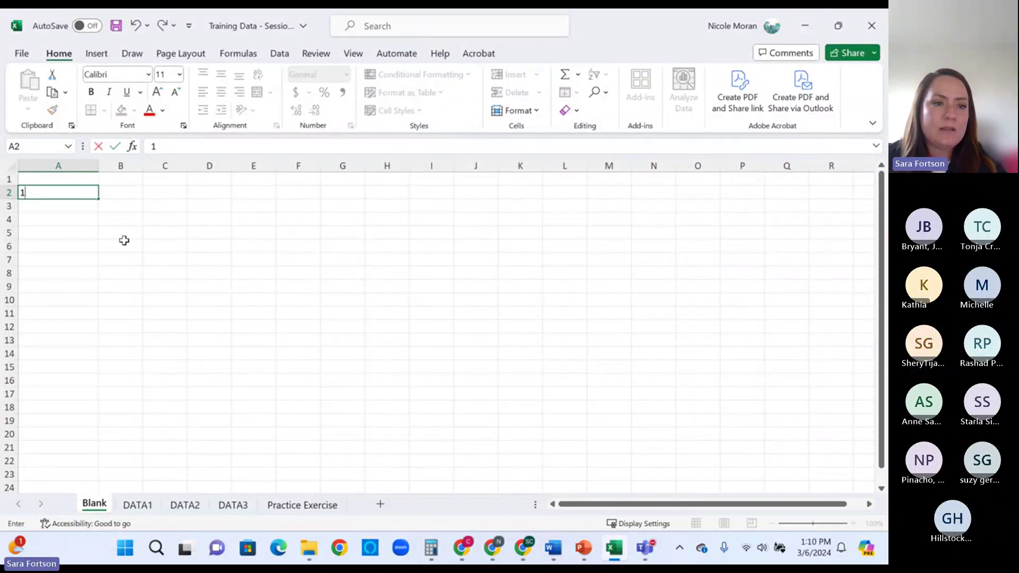
pyautogui.press('Return')
pyautogui.write('2')
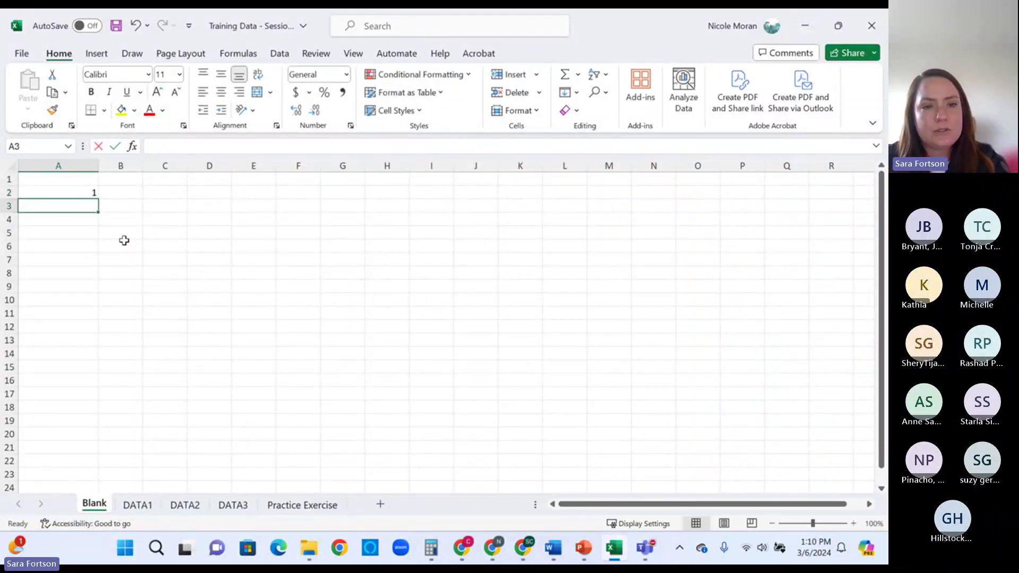
pyautogui.press('Return')
pyautogui.write('3')
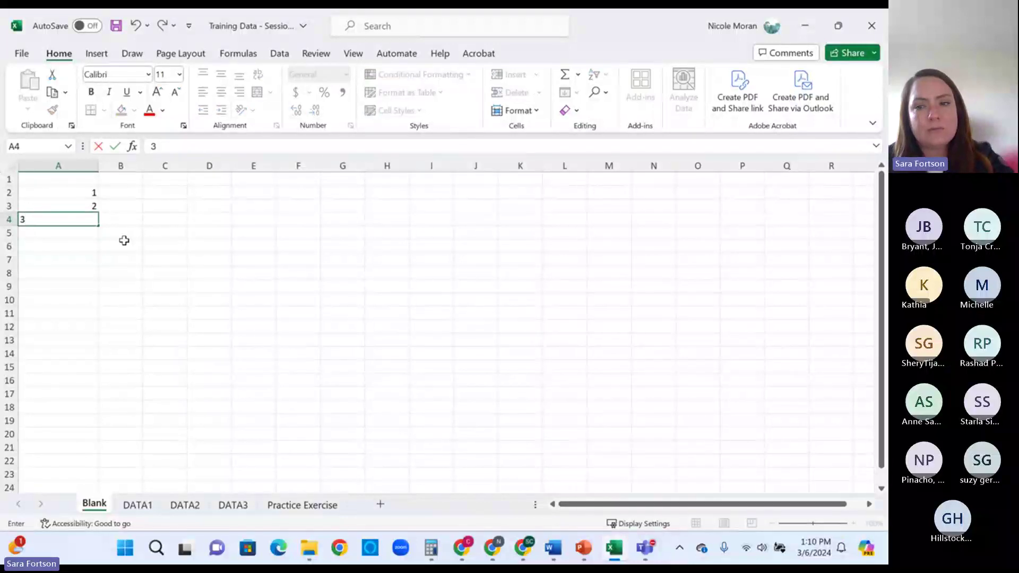
pyautogui.press('Return')
pyautogui.write('4')
pyautogui.press('Return')
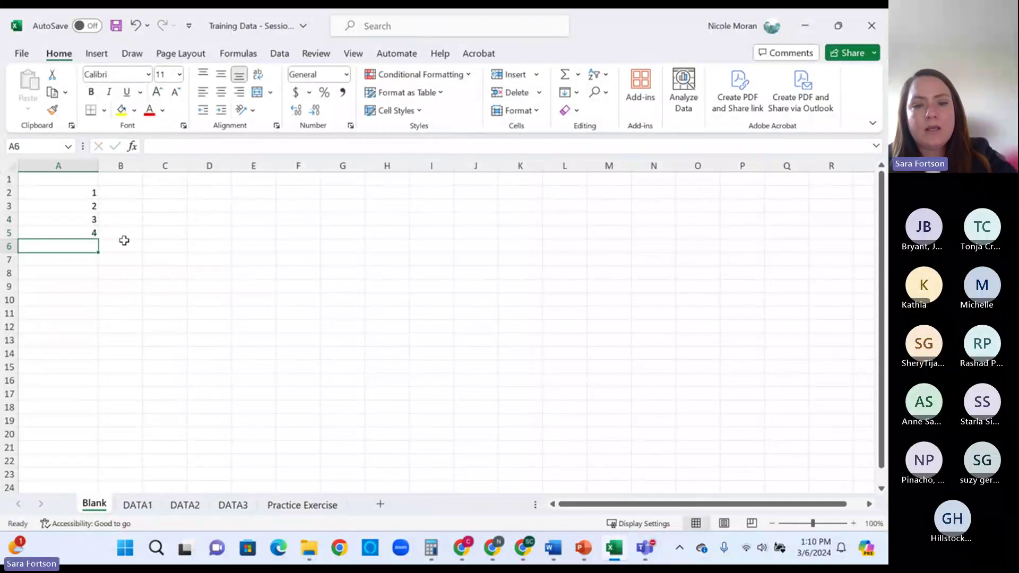
pyautogui.write('5')
pyautogui.press('Return')
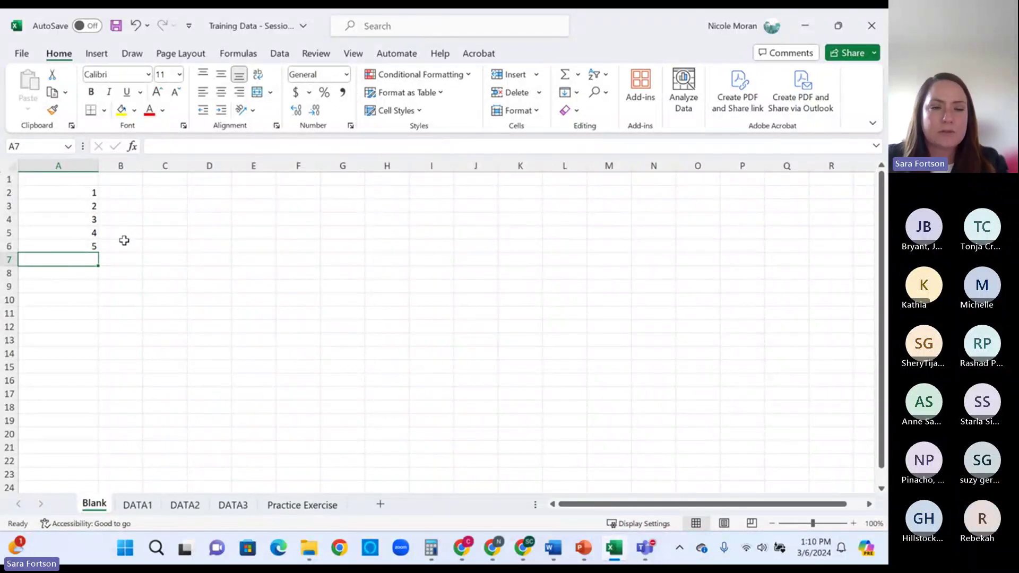
pyautogui.click(70, 194)
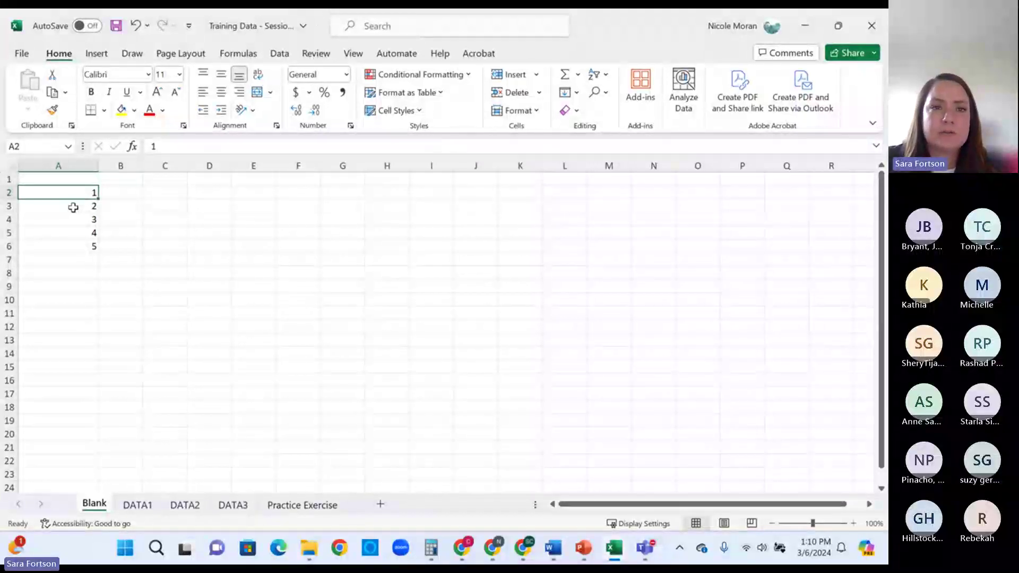
pyautogui.click(73, 207)
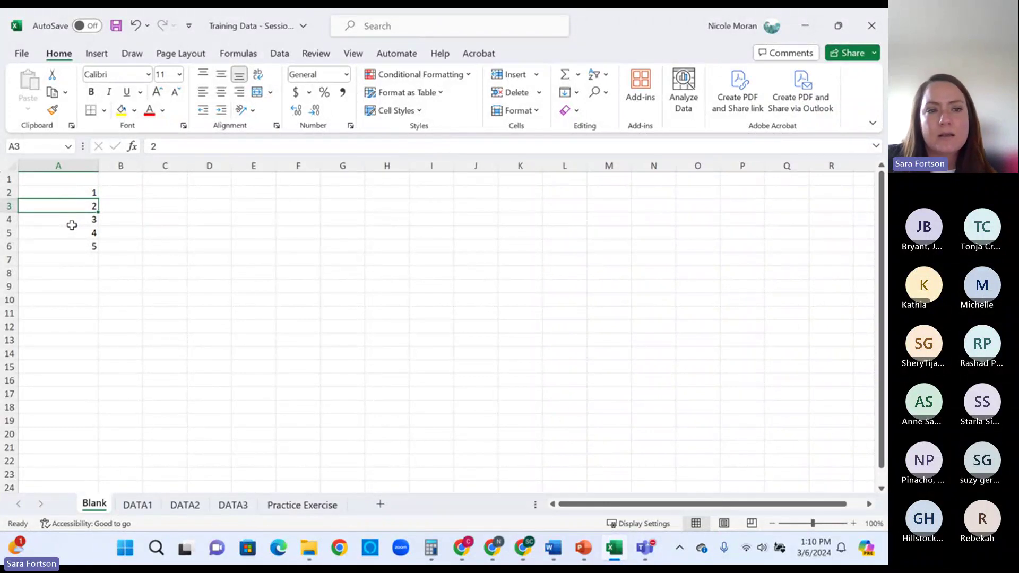
pyautogui.click(84, 246)
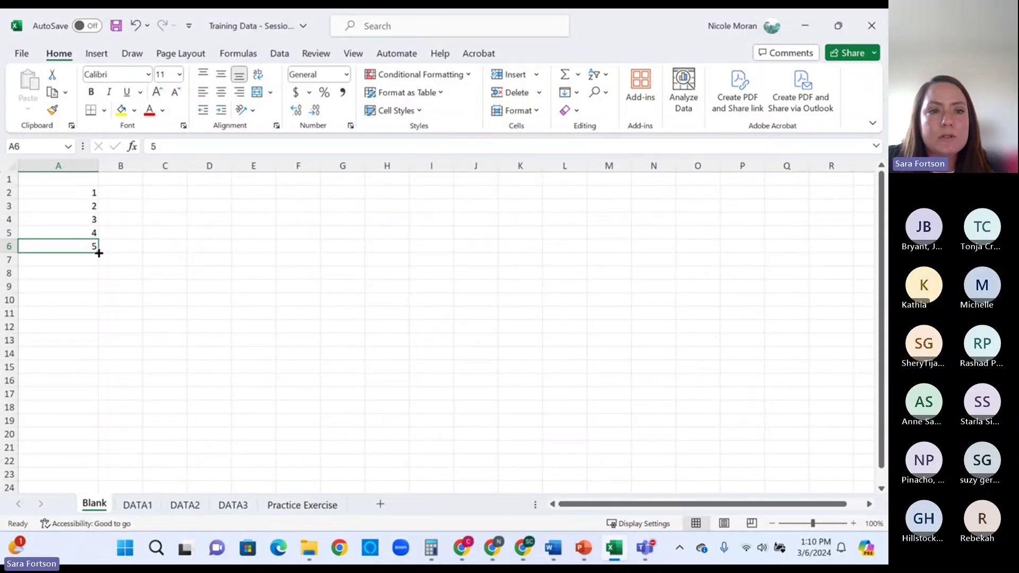
pyautogui.moveTo(99, 253); pyautogui.dragTo(97, 301)
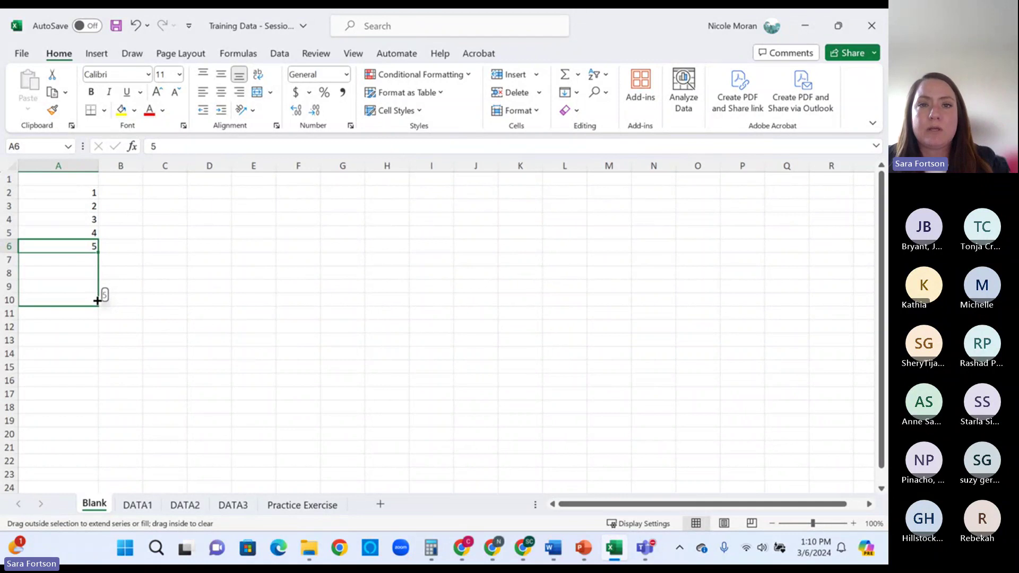
pyautogui.moveTo(97, 301); pyautogui.dragTo(97, 300)
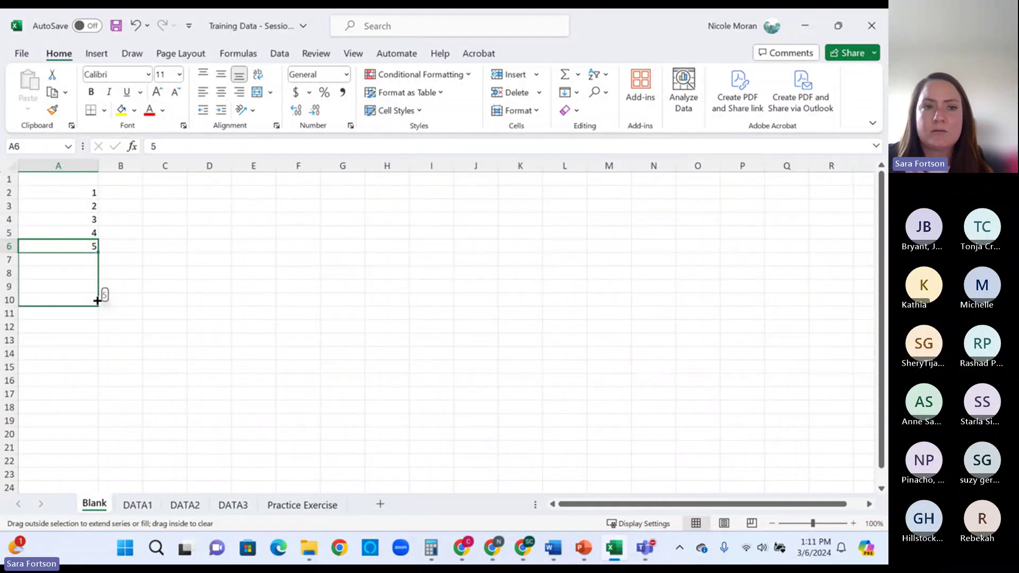
pyautogui.moveTo(98, 301); pyautogui.dragTo(98, 257)
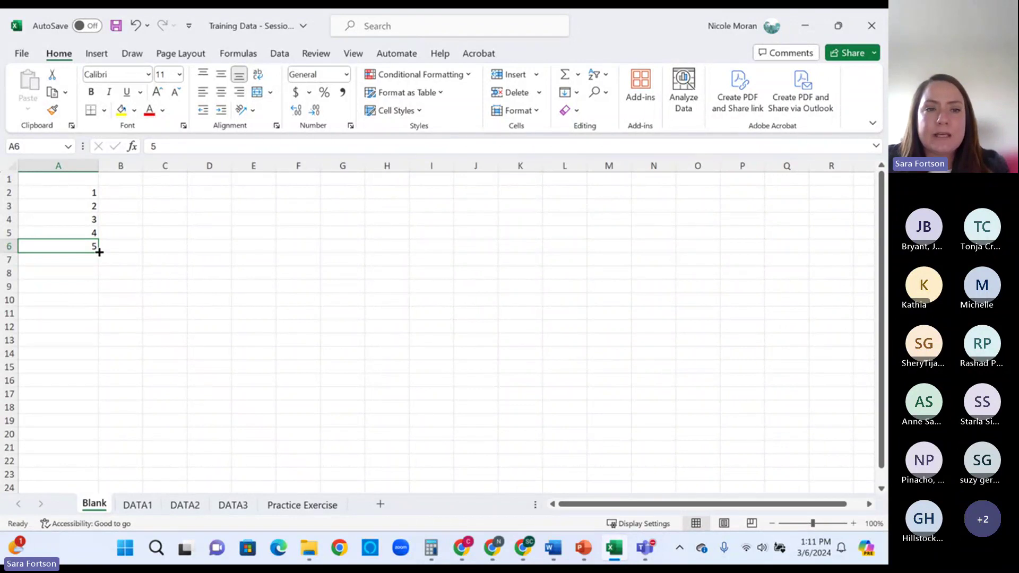
# - Extend the number series from the 5 in cell A6 down to A21, counting up by one to 20
pyautogui.moveTo(99, 253); pyautogui.dragTo(99, 253)
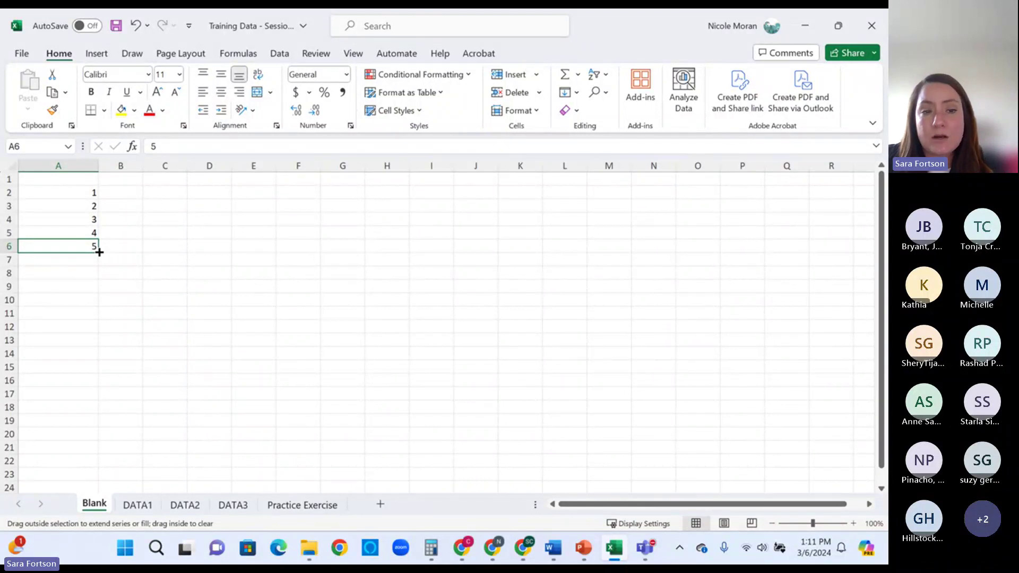
pyautogui.press('ctrl')
pyautogui.moveTo(99, 253); pyautogui.dragTo(79, 449)
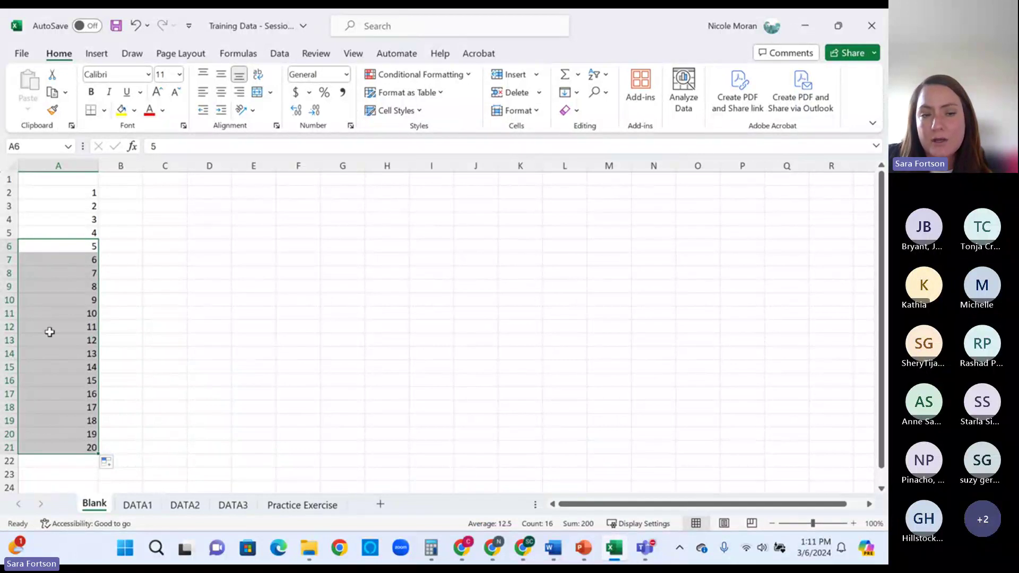
pyautogui.click(75, 313)
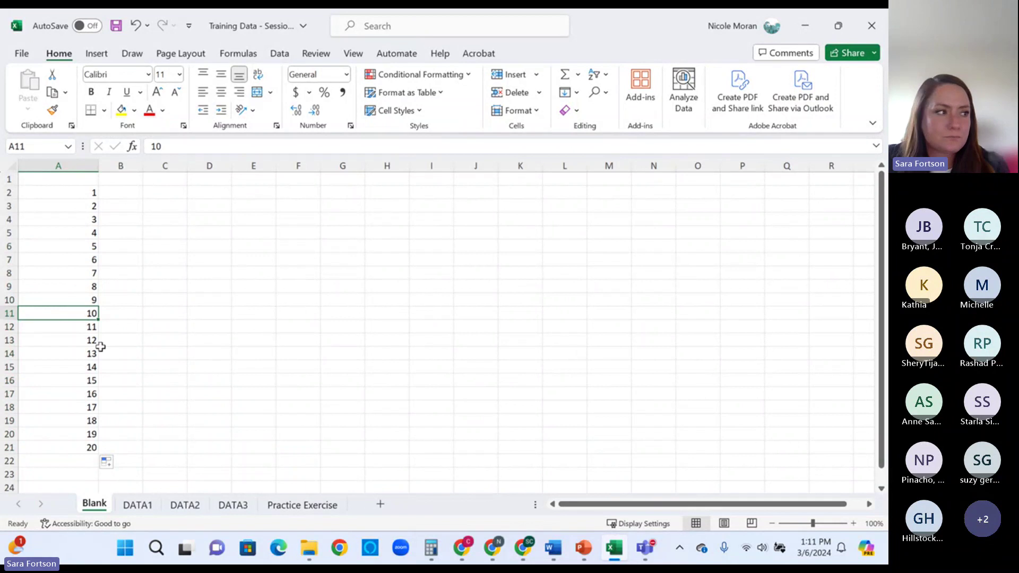
# - Enter the column headers Employee Name in B1 and Hourly Rate in C1
pyautogui.click(119, 180)
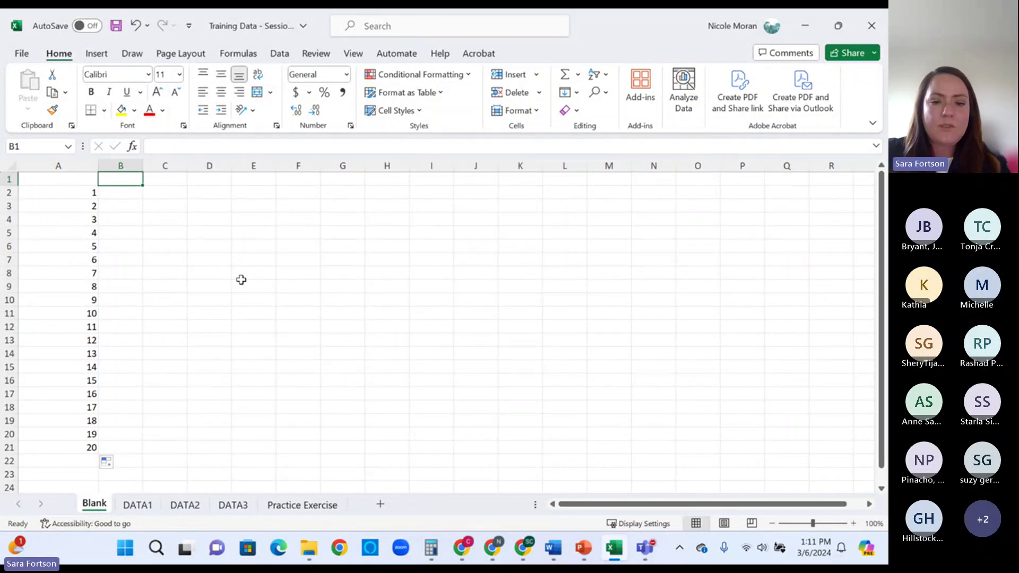
pyautogui.write('Employee Name')
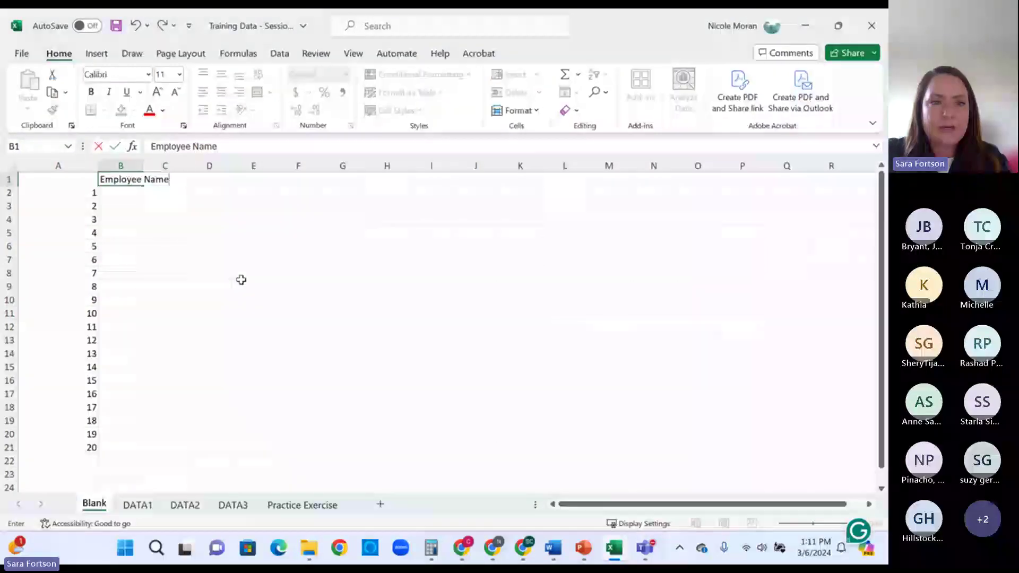
pyautogui.press('Tab')
pyautogui.write('Hourly')
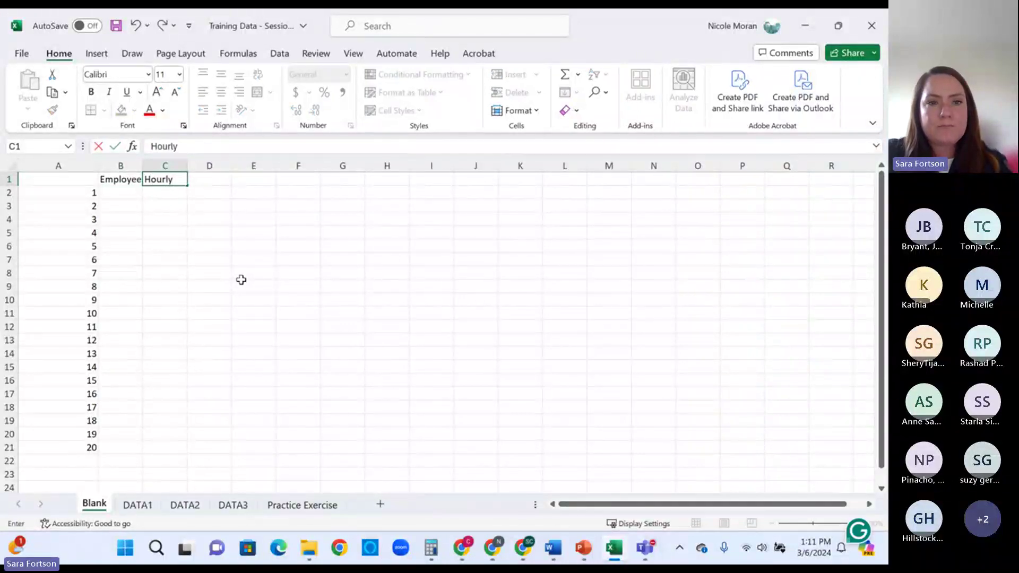
pyautogui.write(' Rate')
pyautogui.press('Tab')
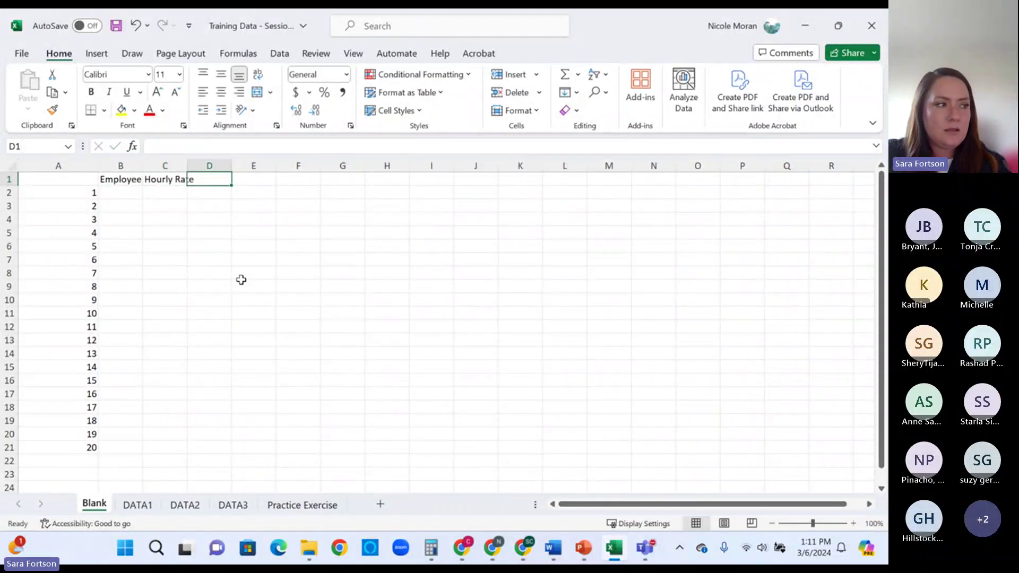
# - Enter the column headers Hours Worked in D1 and Gross Wages in E1
pyautogui.write('Hours Worked')
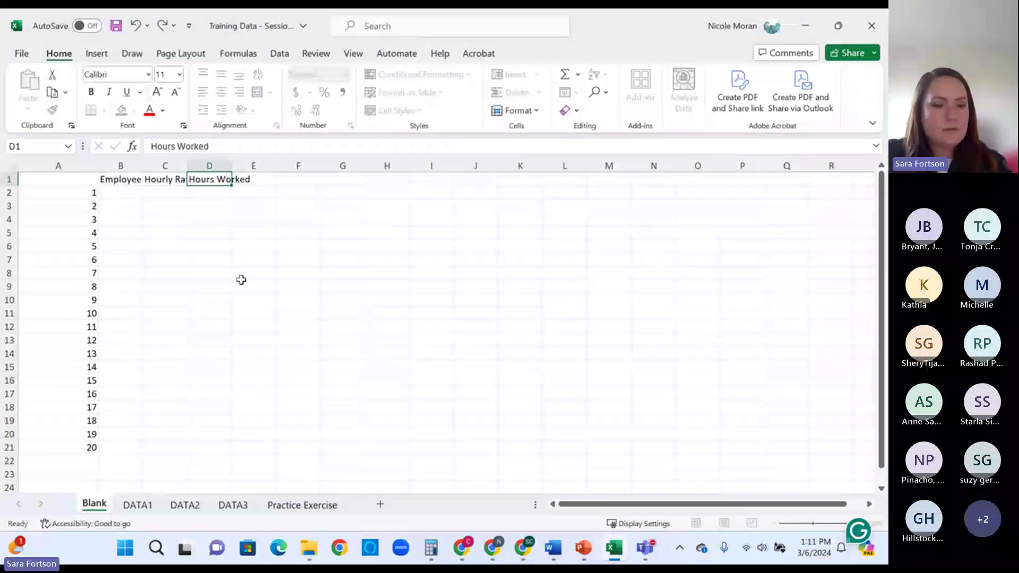
pyautogui.press('Tab')
pyautogui.write('Goss Wa')
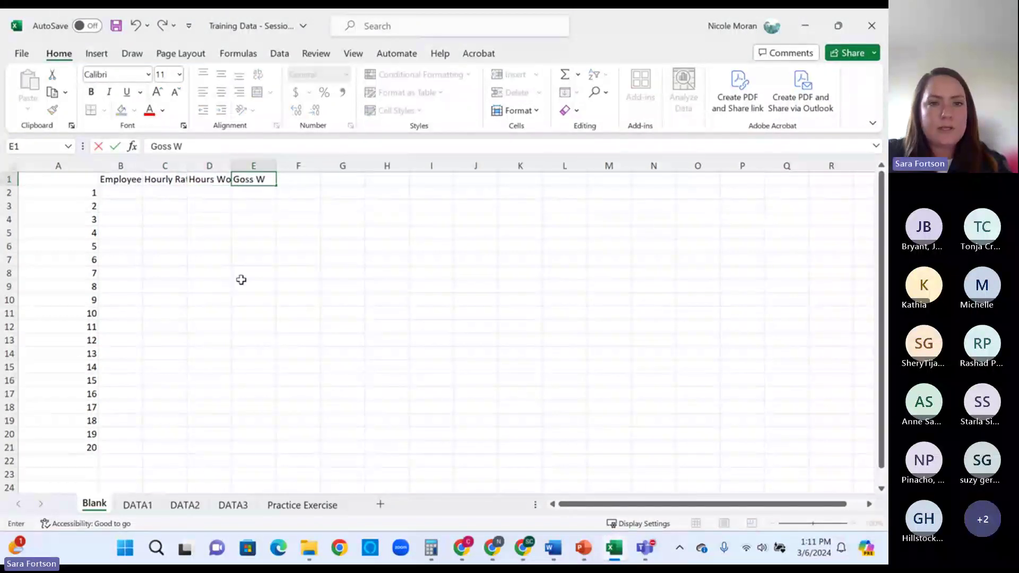
pyautogui.press('BackSpace')
pyautogui.press('BackSpace')
pyautogui.press('BackSpace')
pyautogui.press('BackSpace')
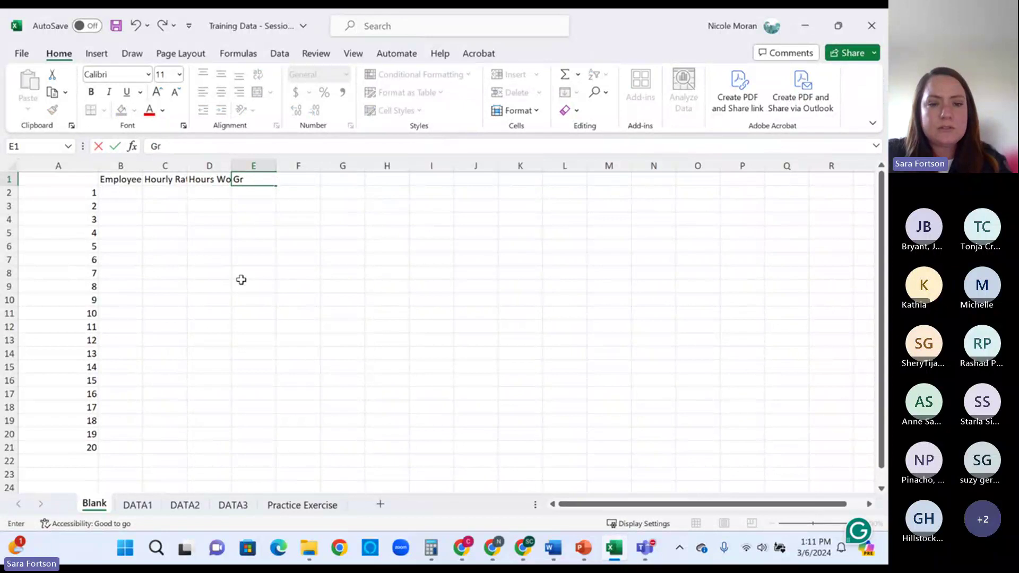
pyautogui.write('oss Wages')
pyautogui.press('Return')
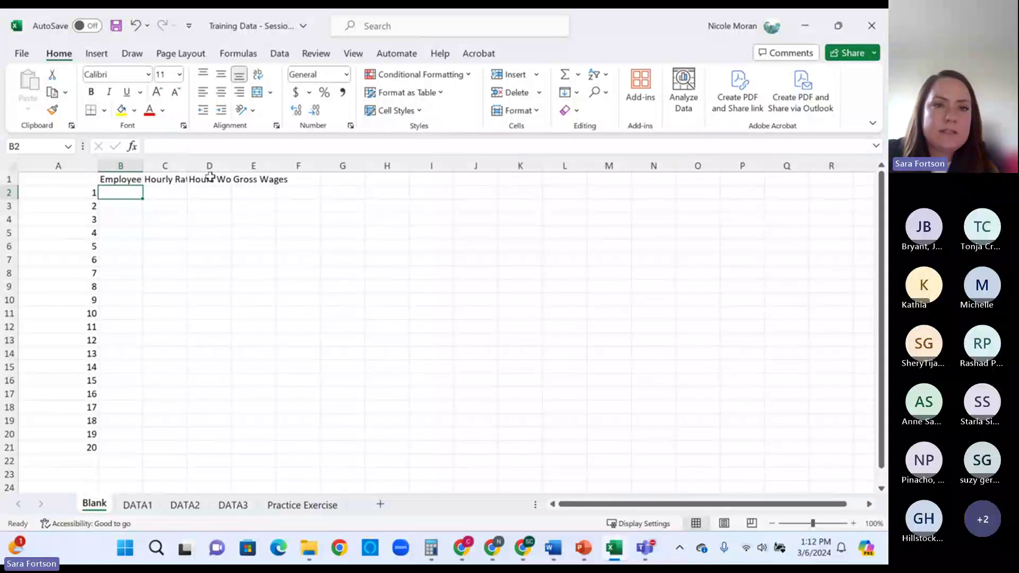
# - Widen column B so the Employee Name header fits inside it
pyautogui.click(162, 180)
pyautogui.click(116, 183)
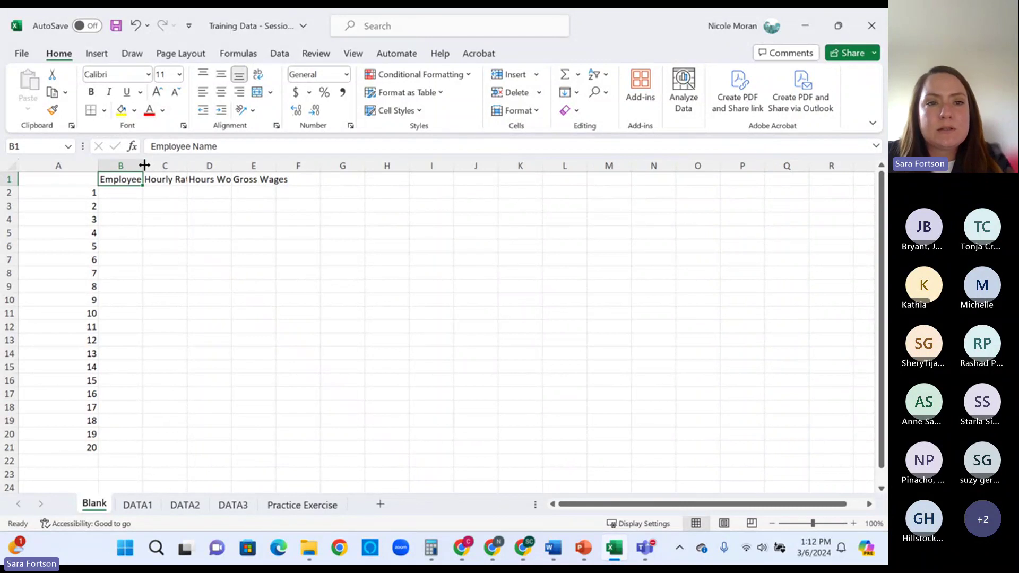
pyautogui.moveTo(145, 165); pyautogui.dragTo(185, 166)
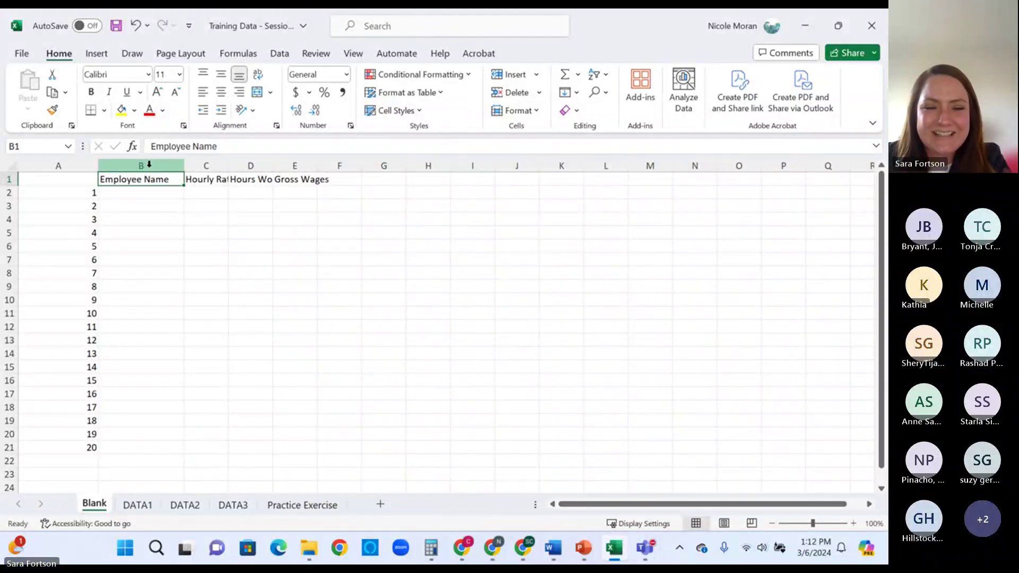
pyautogui.press('XF86AudioLowerVolume')
pyautogui.press('XF86AudioLowerVolume')
pyautogui.press('XF86AudioLowerVolume')
pyautogui.press('XF86AudioLowerVolume')
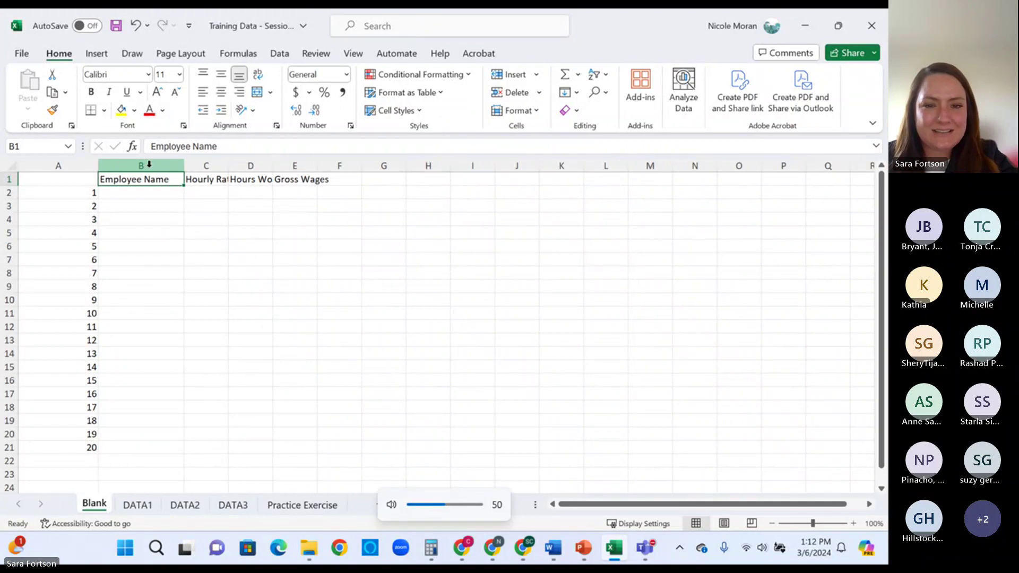
pyautogui.moveTo(647, 544)
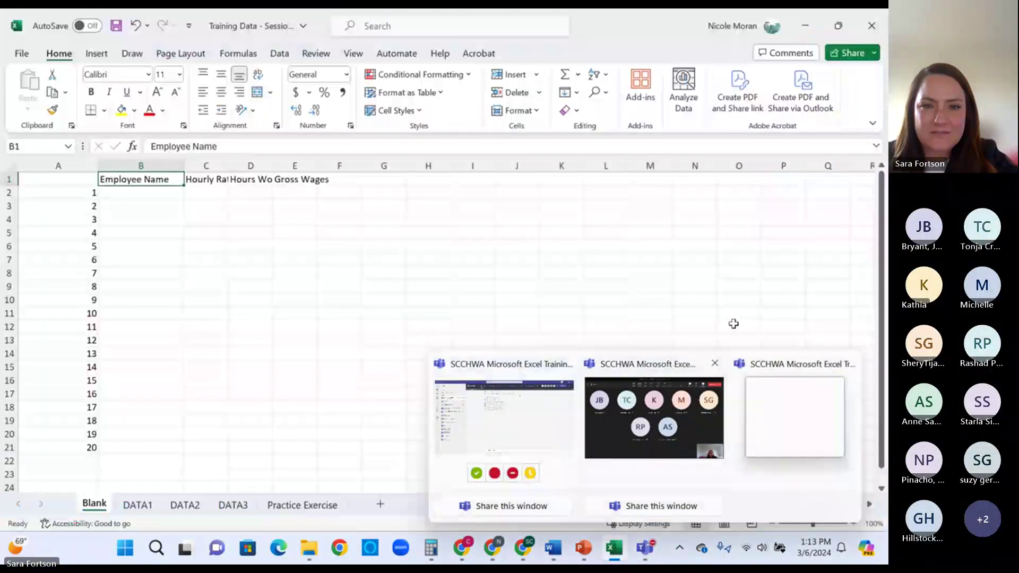
pyautogui.press('XF86AudioLowerVolume')
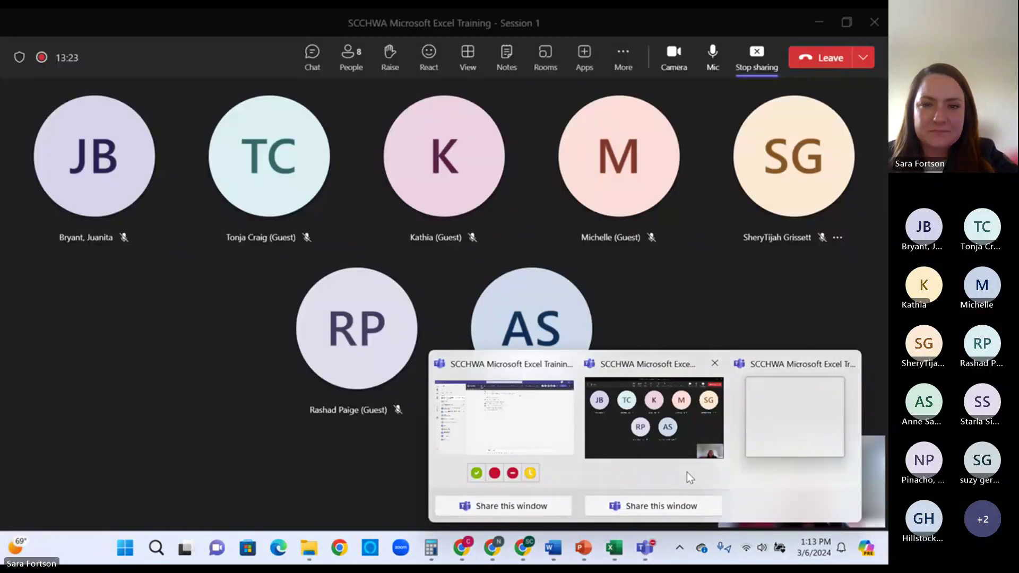
pyautogui.click(687, 472)
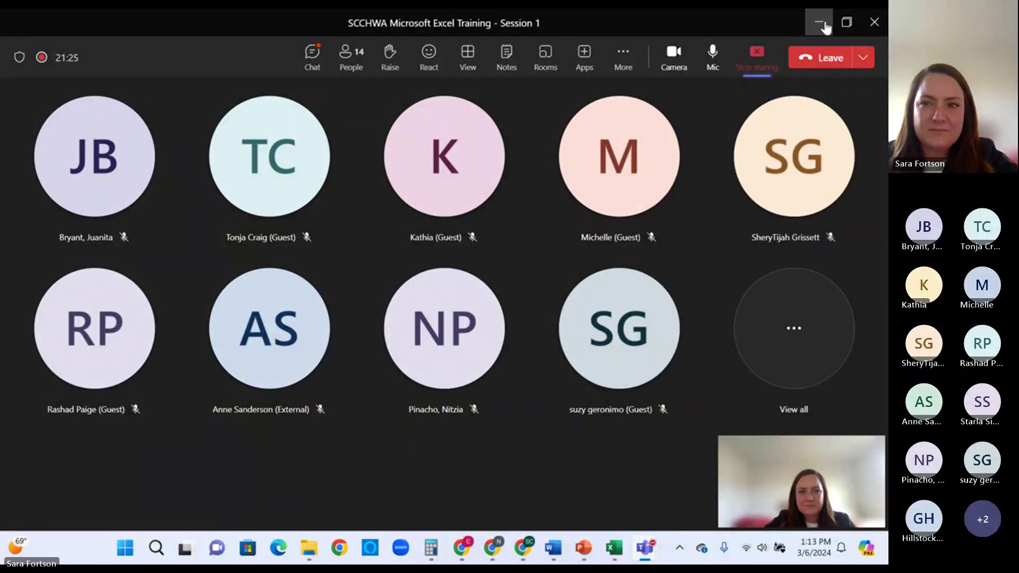
pyautogui.click(819, 23)
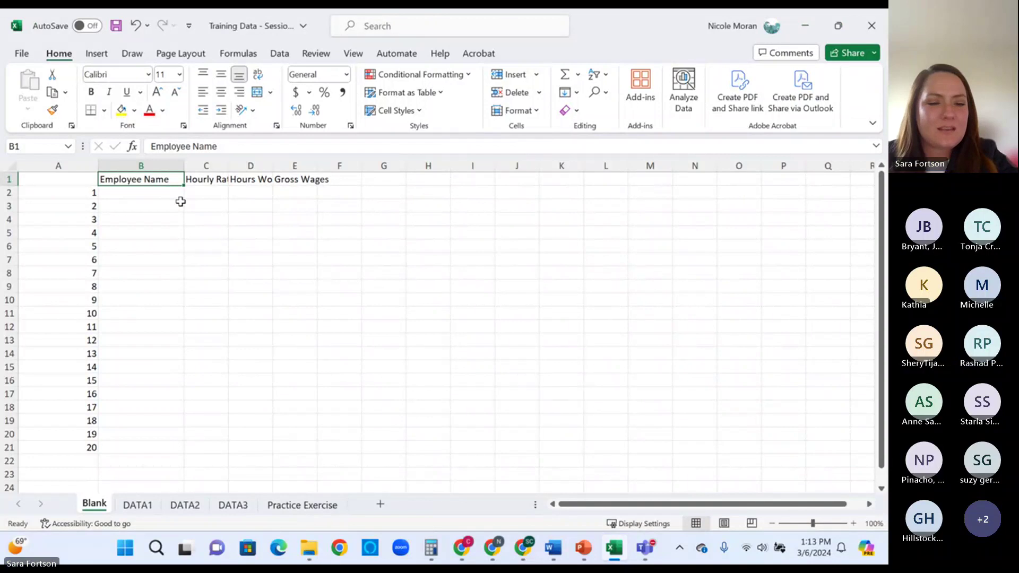
pyautogui.press('XF86AudioLowerVolume')
pyautogui.press('XF86AudioLowerVolume')
pyautogui.press('XF86AudioRaiseVolume')
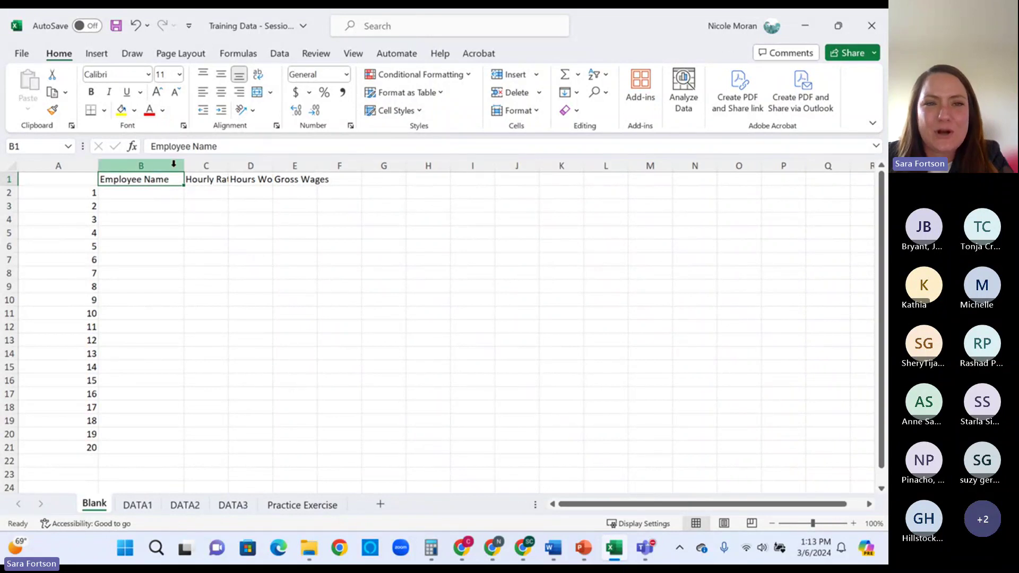
# - Auto-fit columns B through E together so each column matches the width of its header
pyautogui.click(238, 181)
pyautogui.click(210, 180)
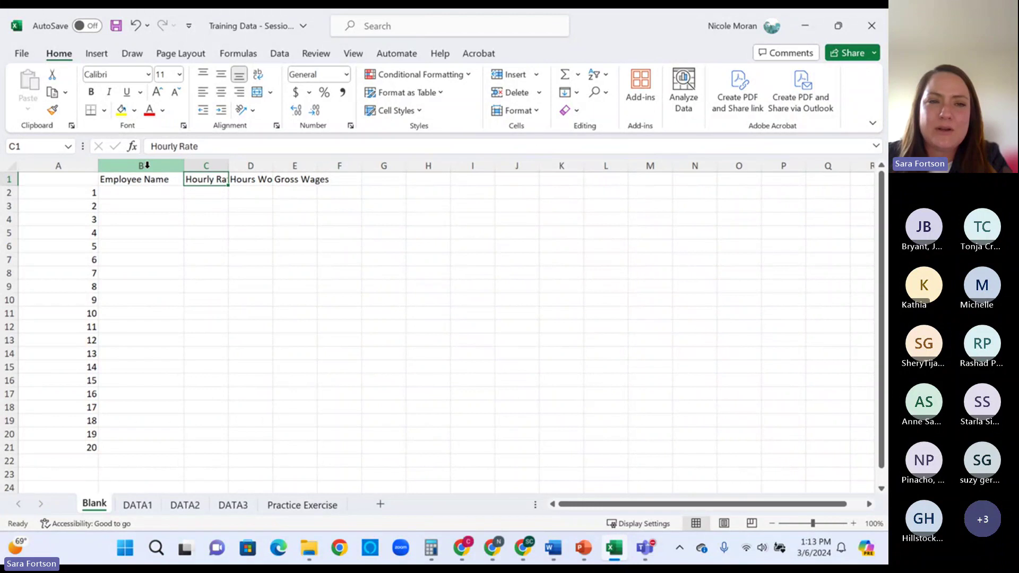
pyautogui.click(147, 166)
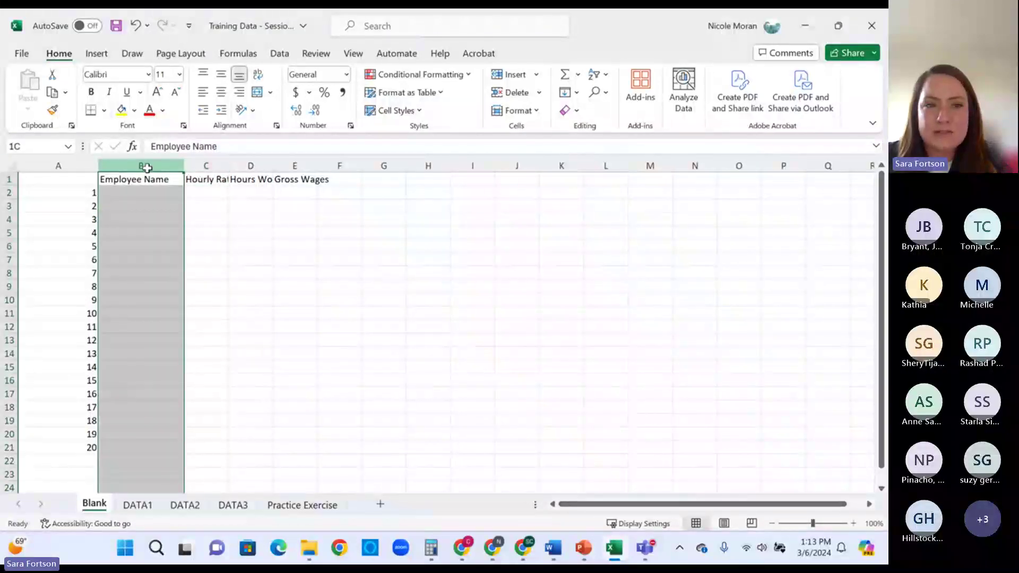
pyautogui.moveTo(147, 167); pyautogui.dragTo(309, 164)
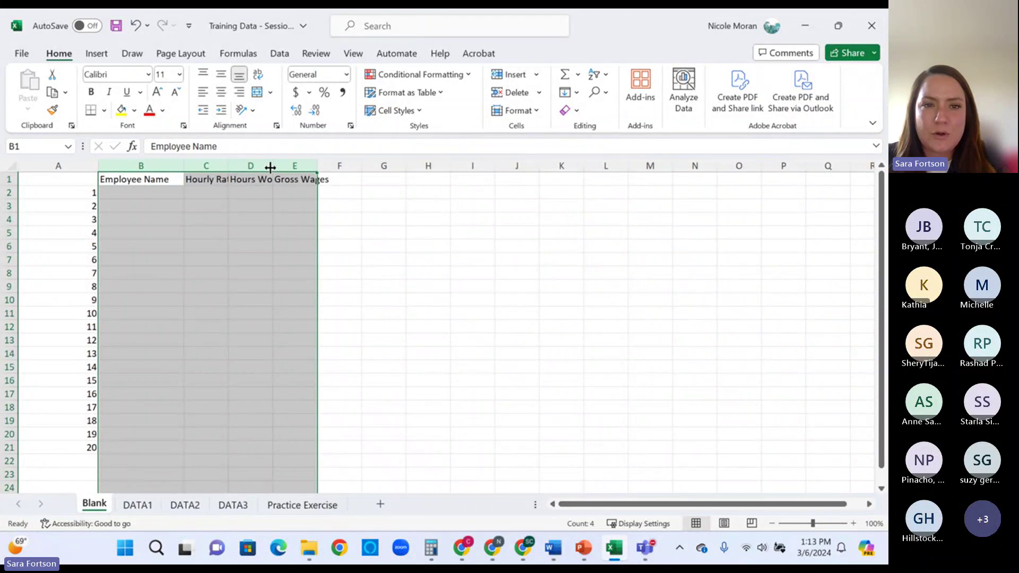
pyautogui.doubleClick(185, 166)
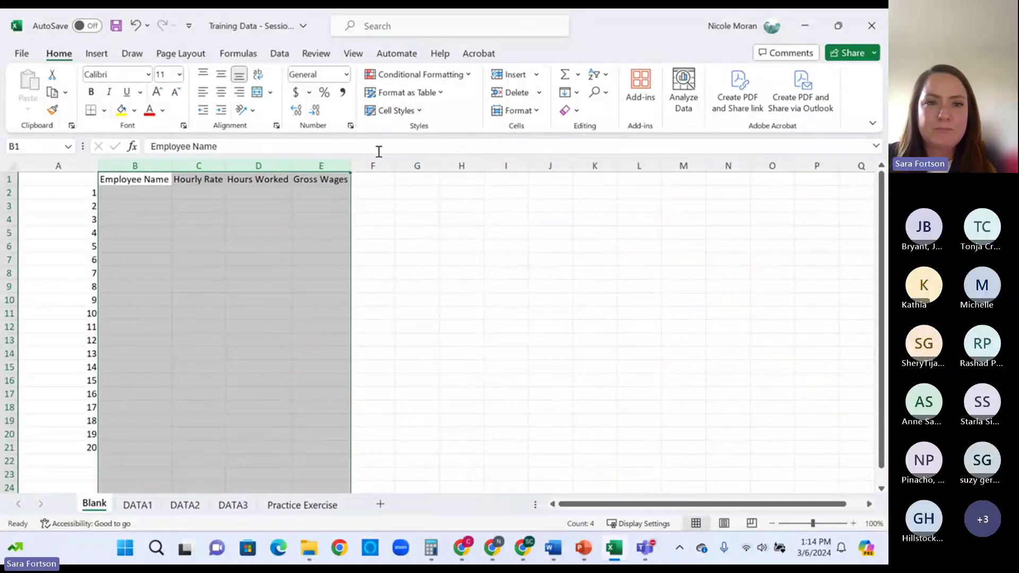
pyautogui.click(188, 177)
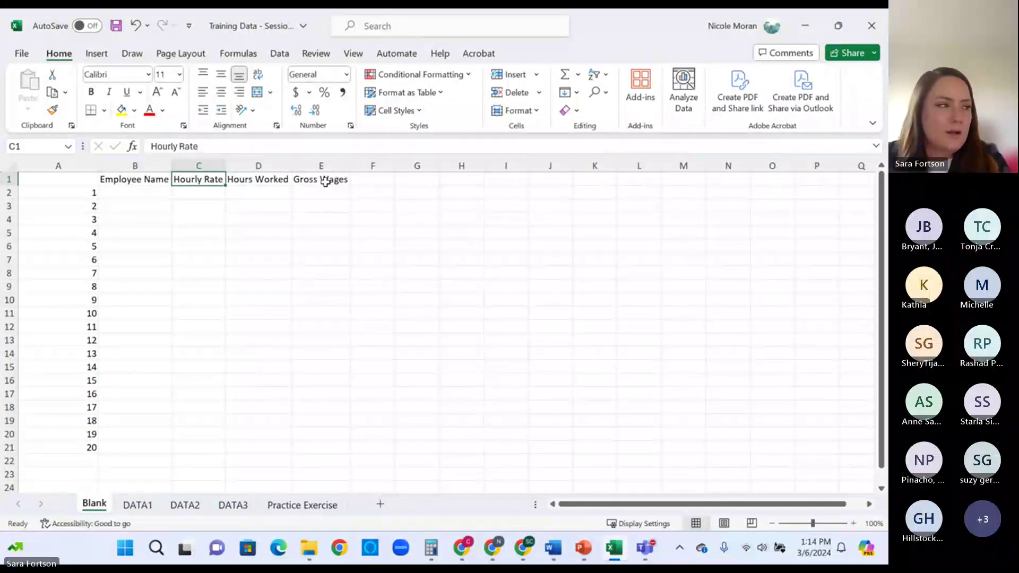
# - Widen column B well beyond its header text and center the Employee Name header in B1
pyautogui.hotkey('alt', 'Tab')
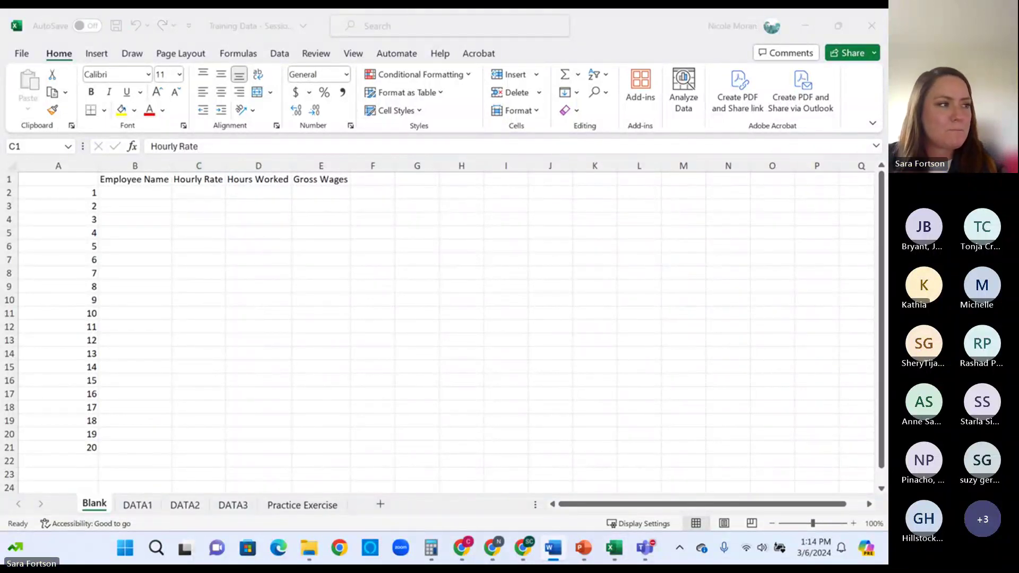
pyautogui.click(176, 179)
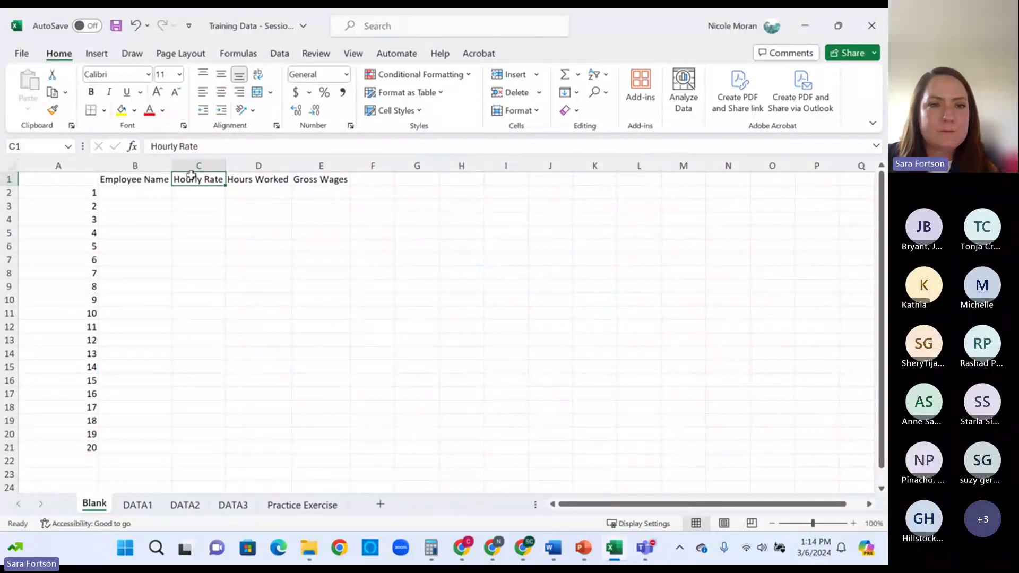
pyautogui.moveTo(171, 165); pyautogui.dragTo(206, 171)
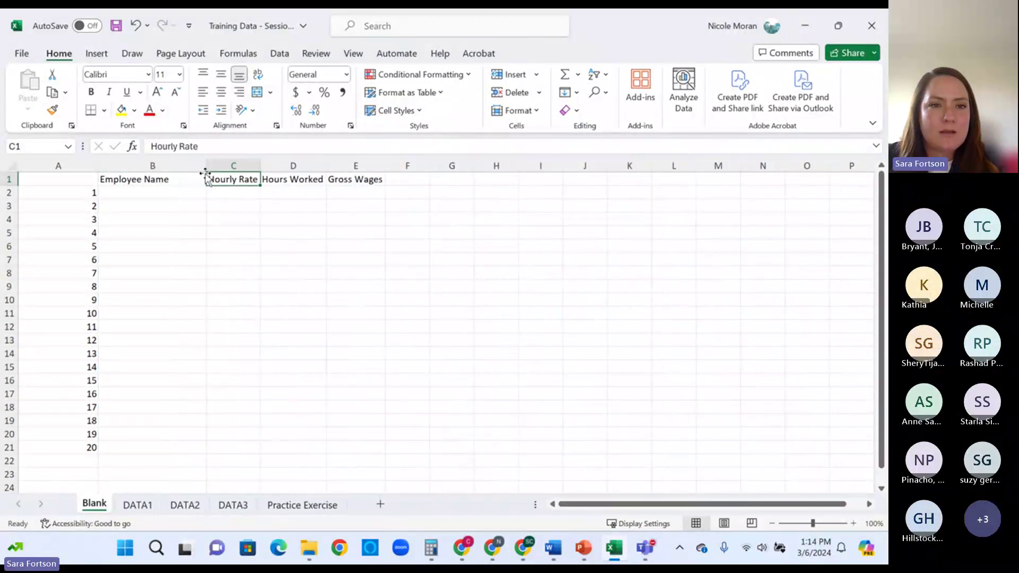
pyautogui.click(168, 179)
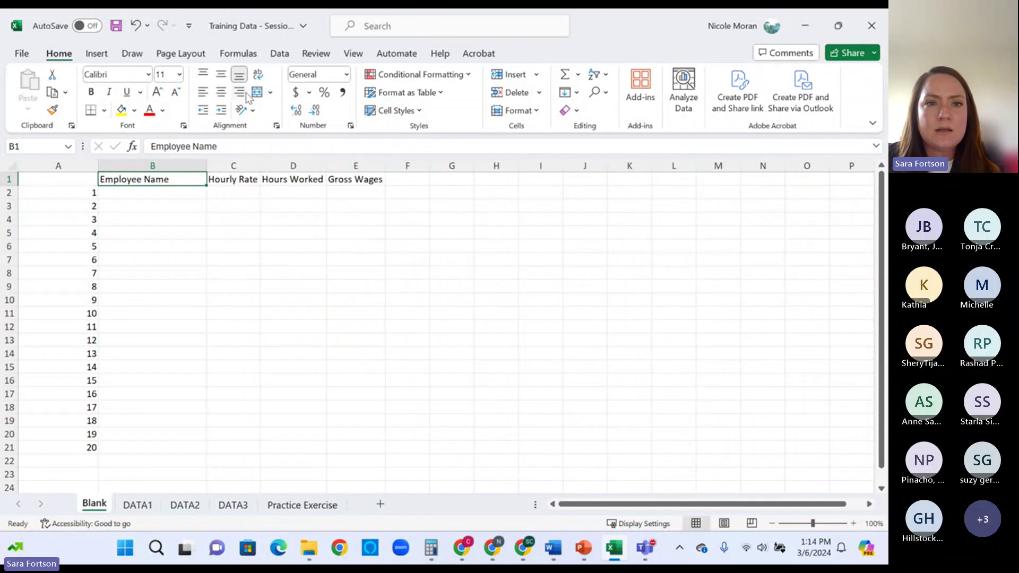
pyautogui.click(221, 92)
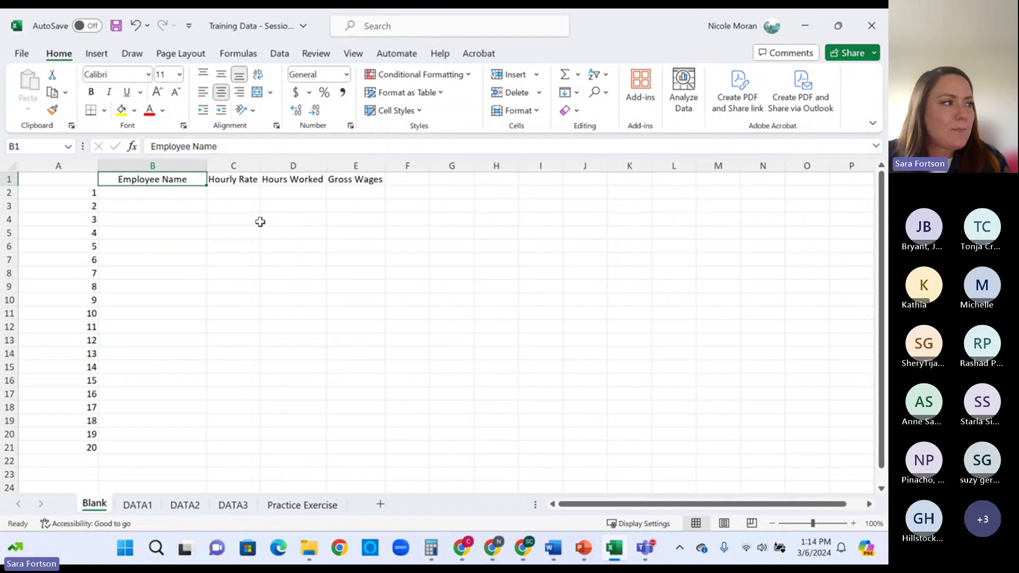
# - Insert a blank row above the first data row on the DATA1 sheet
pyautogui.hotkey('alt', 'Tab')
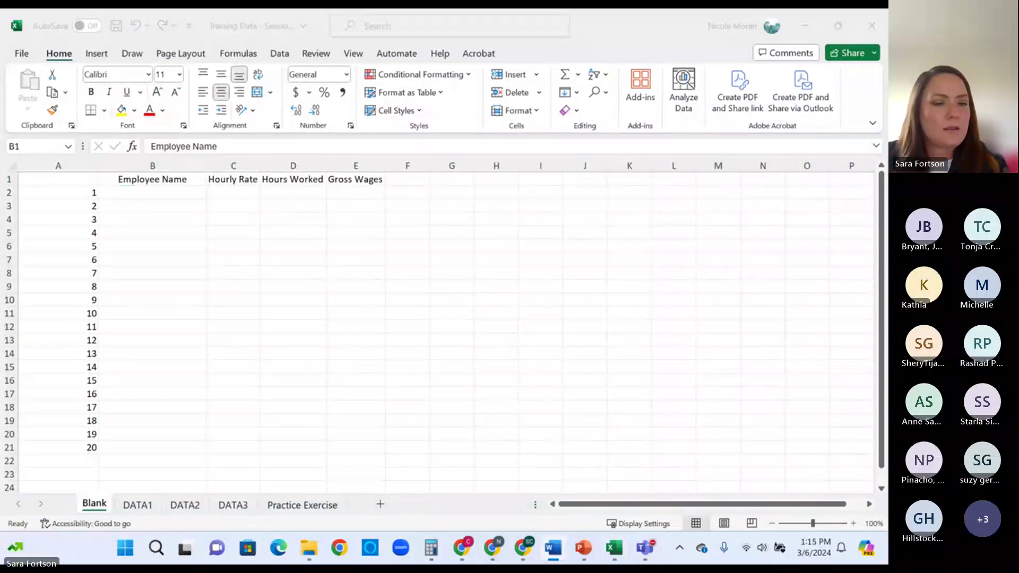
pyautogui.click(145, 509)
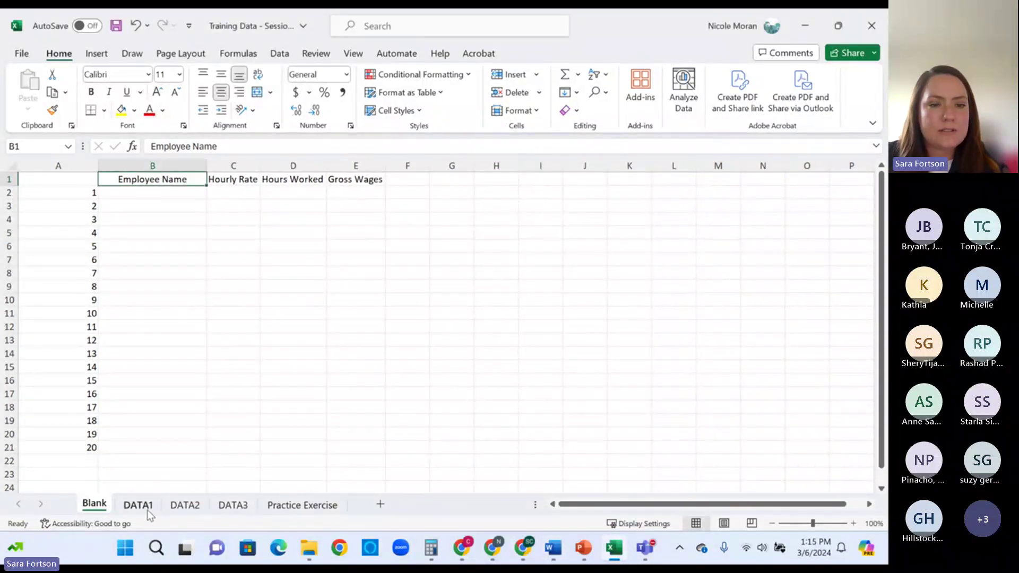
pyautogui.click(148, 511)
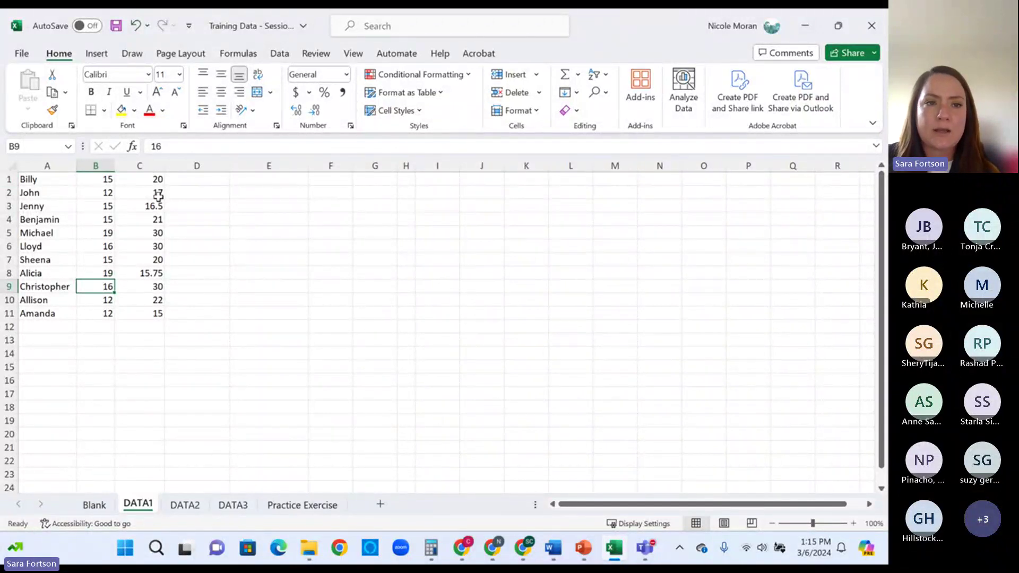
pyautogui.click(8, 179)
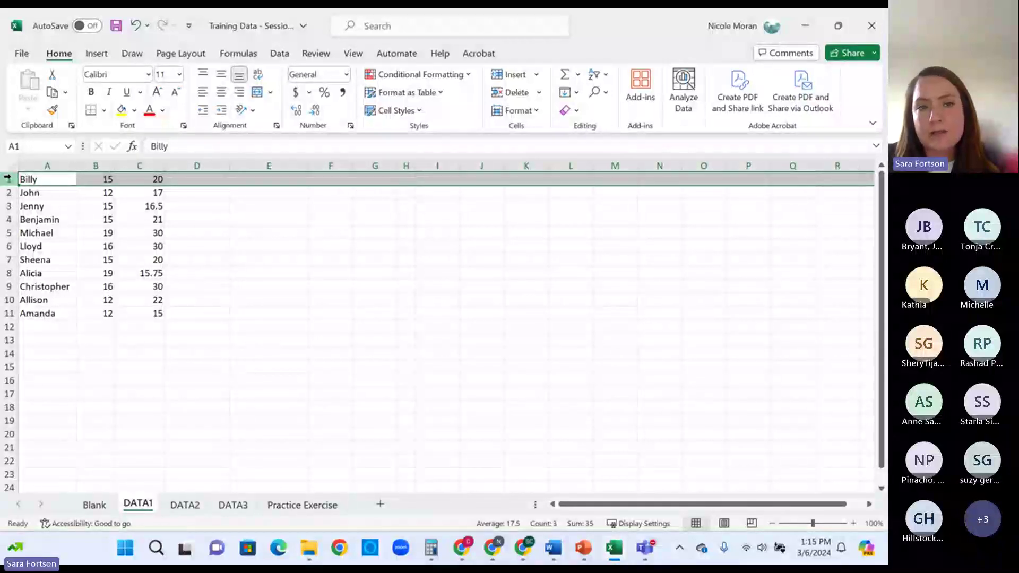
pyautogui.rightClick(11, 179)
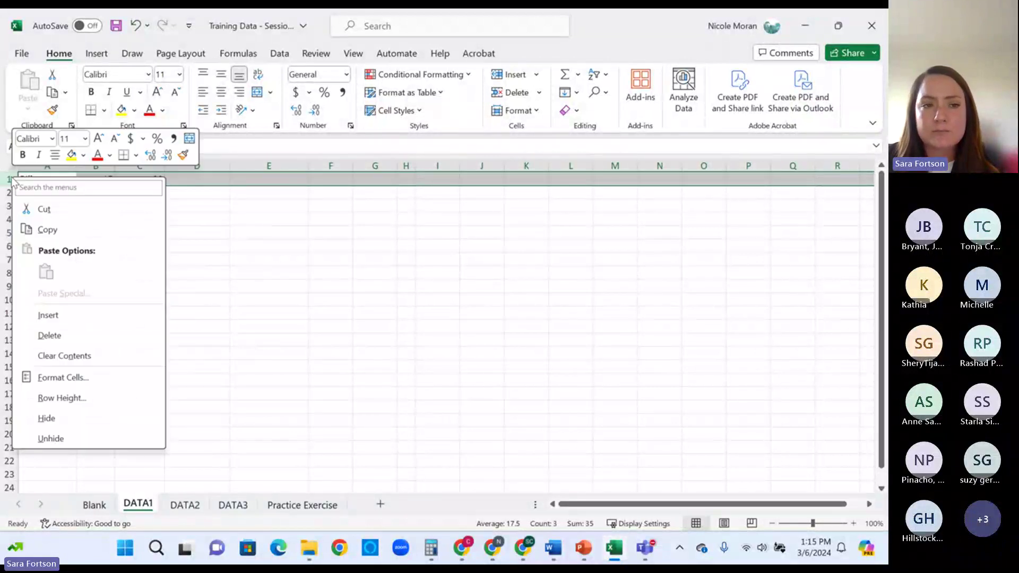
pyautogui.click(51, 317)
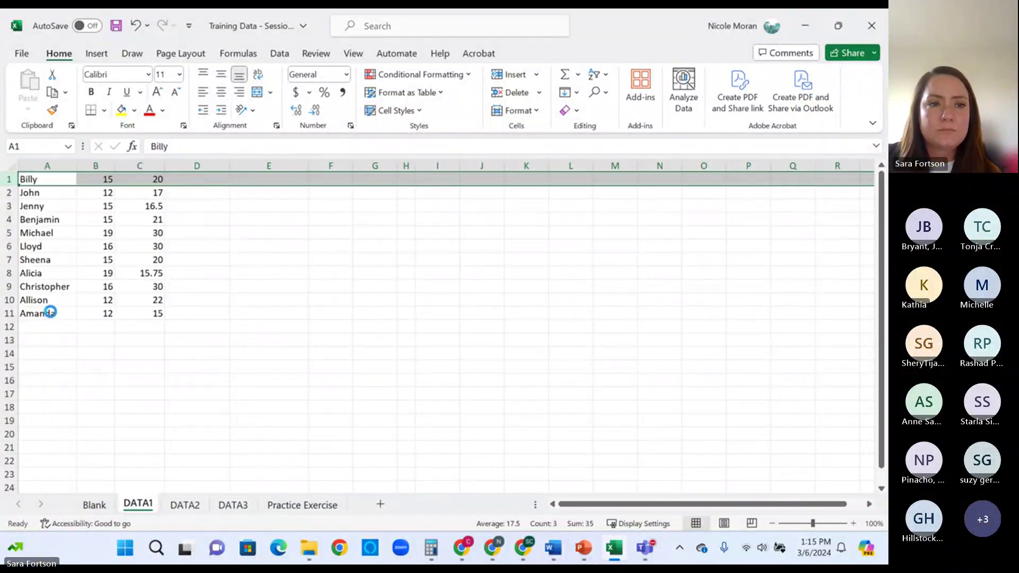
# - Enter the column headers Employee Name in A1 and Hourly Rate in B1
pyautogui.click(47, 178)
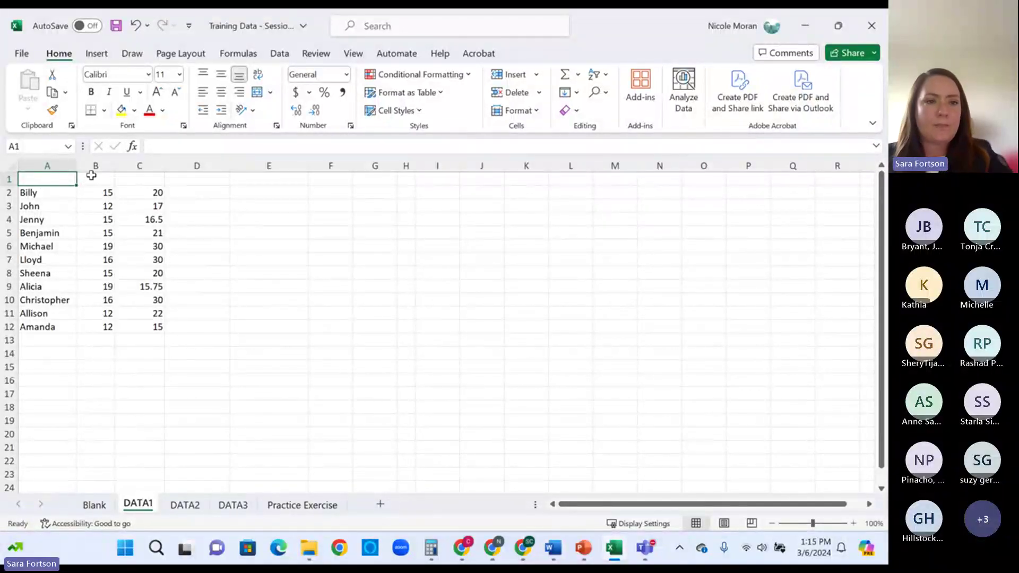
pyautogui.write('Emp')
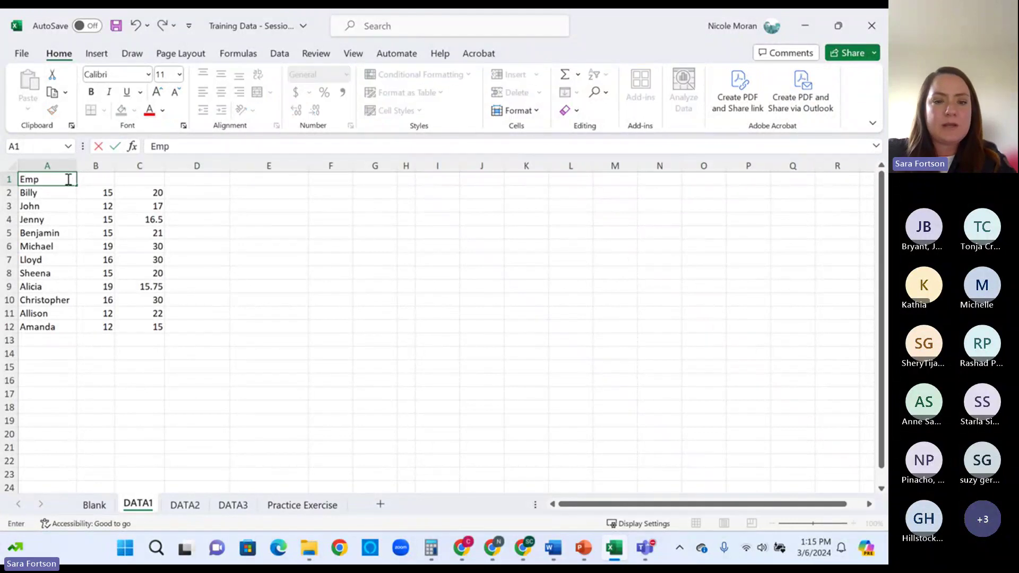
pyautogui.write('loyee Name')
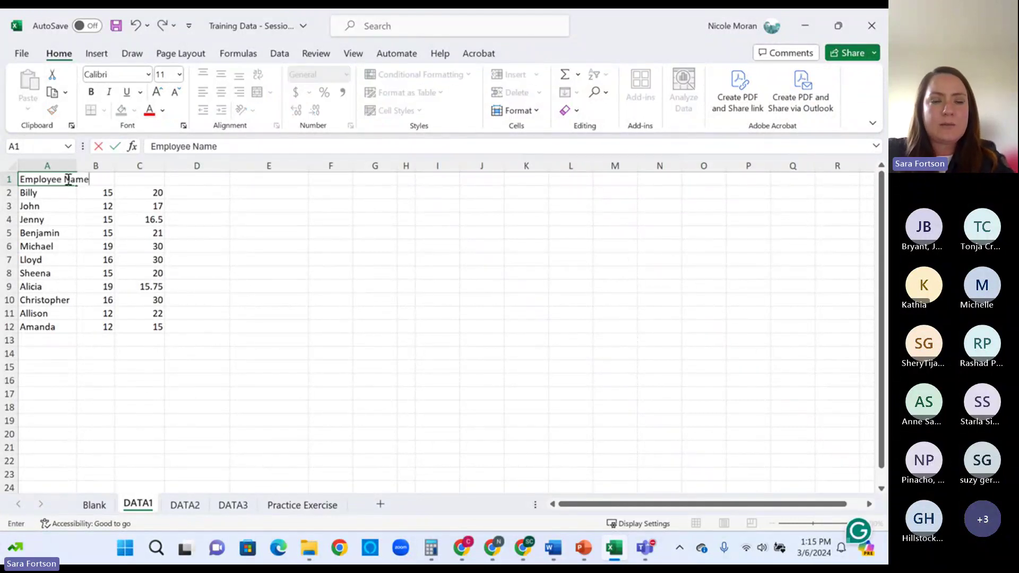
pyautogui.press('Tab')
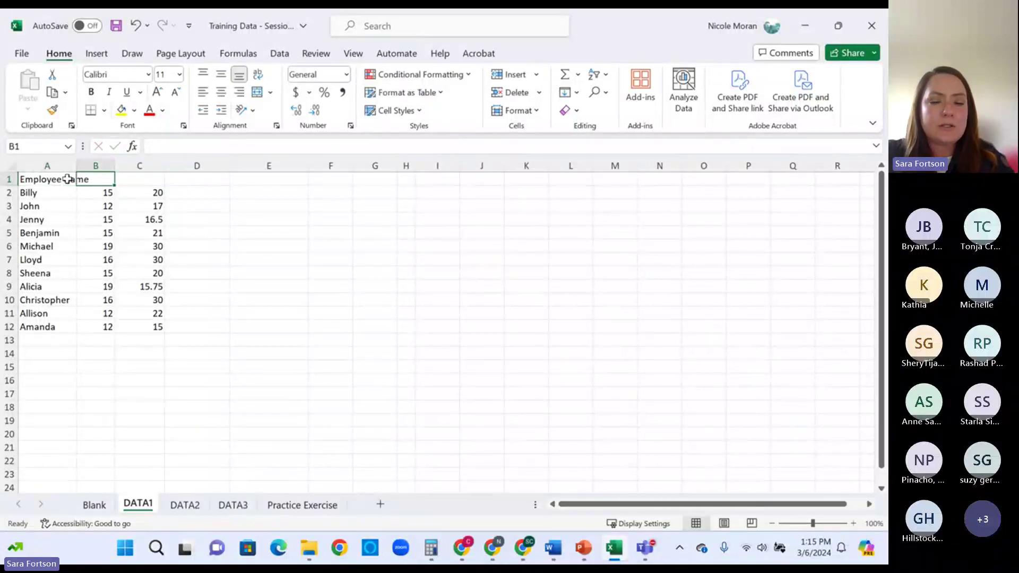
pyautogui.write('Hourly Rate')
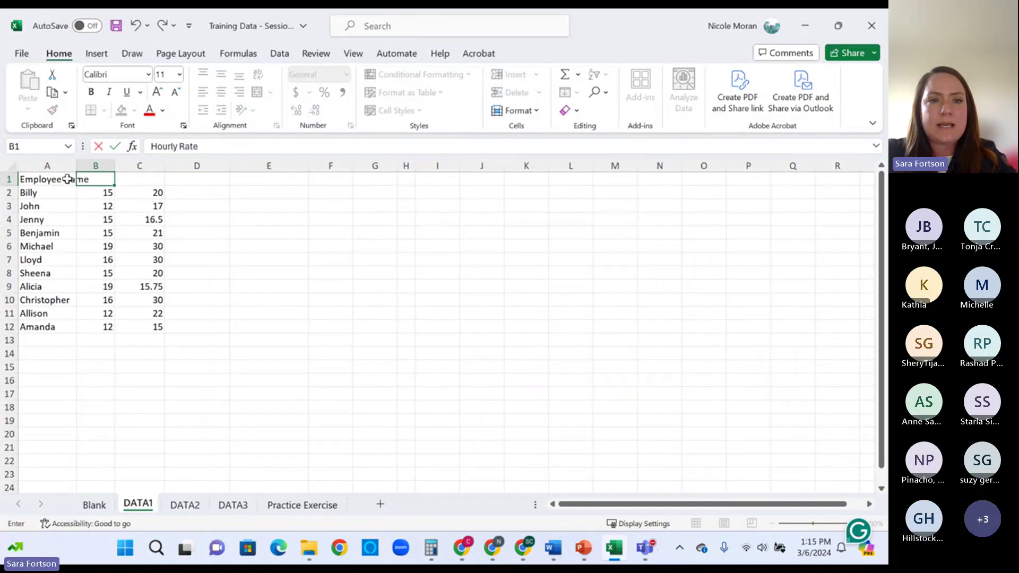
pyautogui.press('Tab')
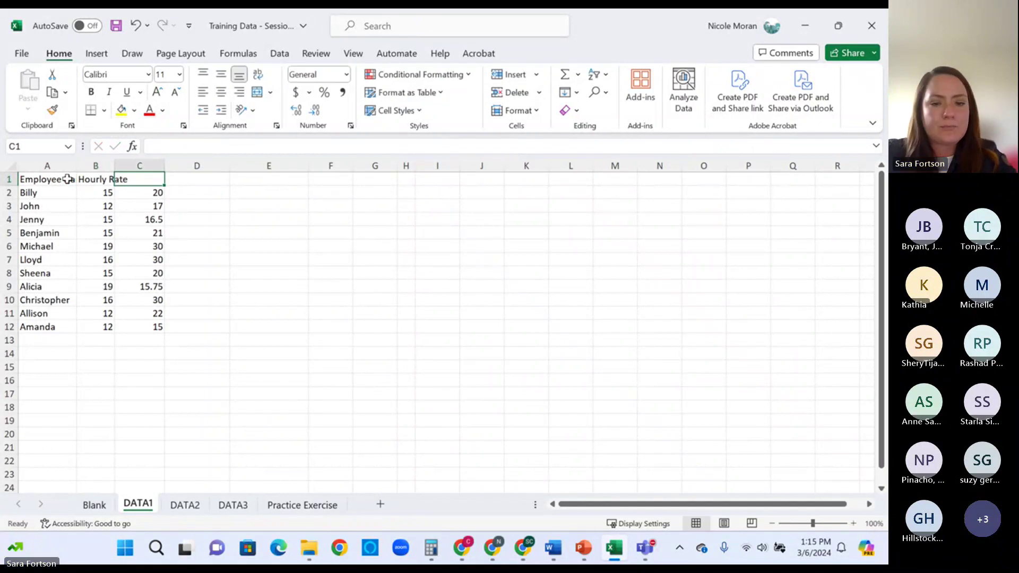
# - Enter the column headers Hours Worked in C1 and Gross Wages in D1
pyautogui.write('Hours Worked')
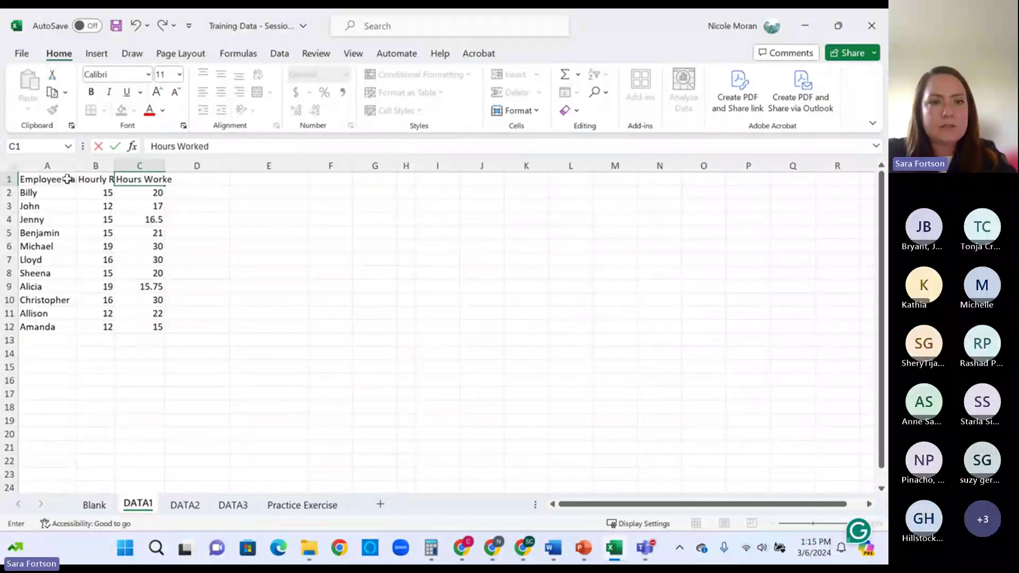
pyautogui.press('Tab')
pyautogui.write('Gros')
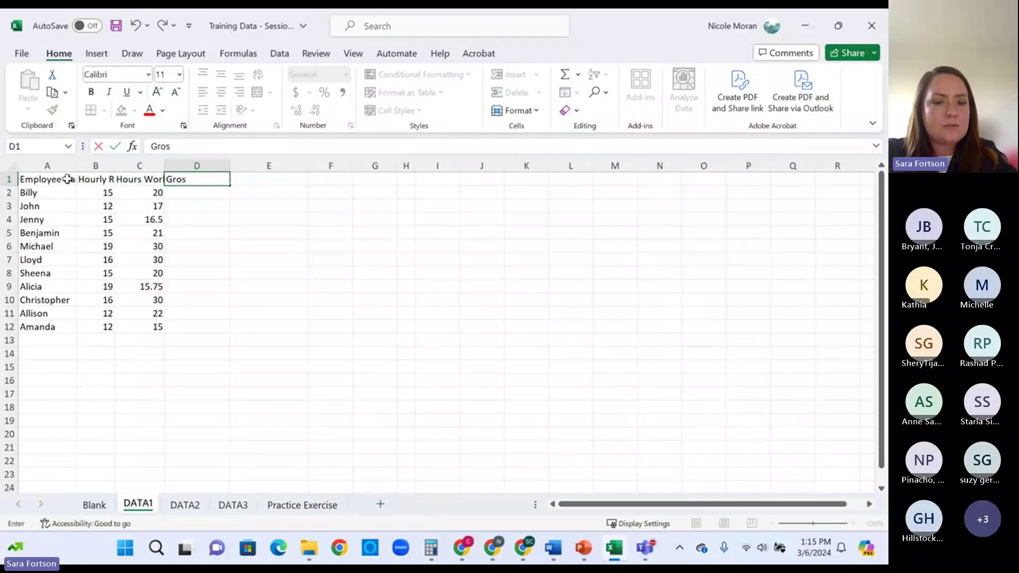
pyautogui.write('s Wages')
pyautogui.press('Tab')
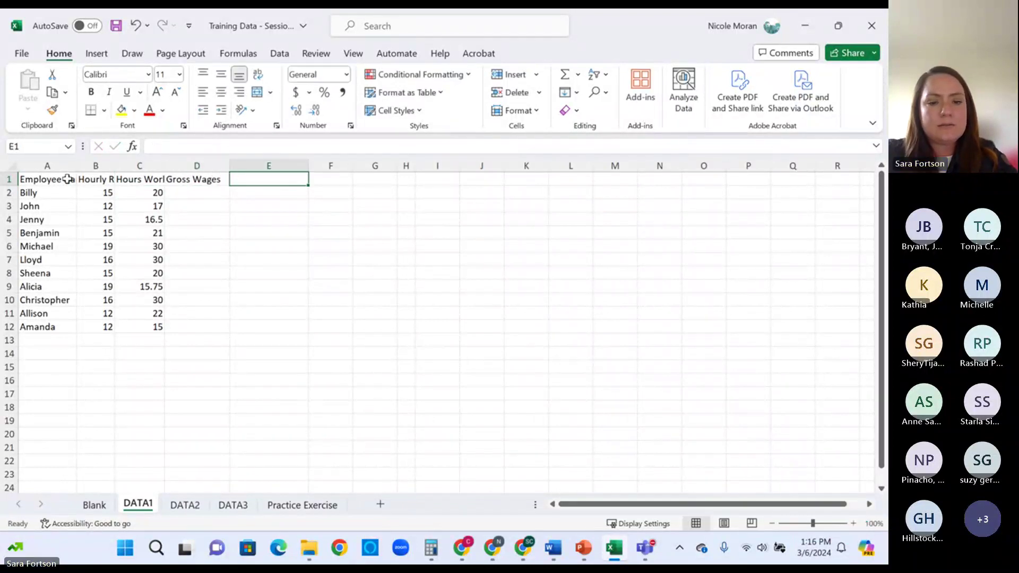
# - Enter the header Taxes to be Paid in E1 and, leaving F1 empty, Tax Rate in G1
pyautogui.write('Taxes to be Paid')
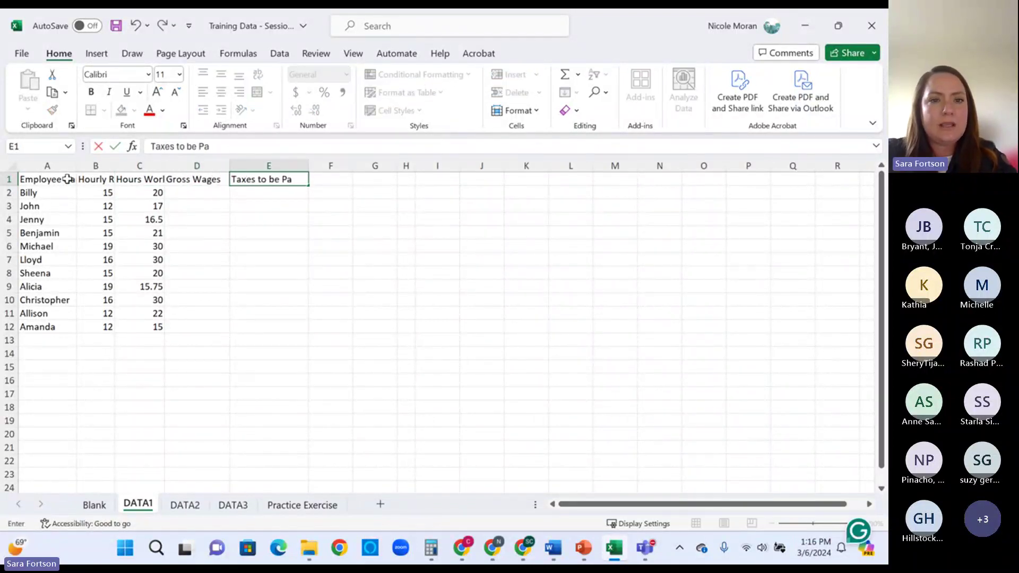
pyautogui.press('Tab')
pyautogui.press('Tab')
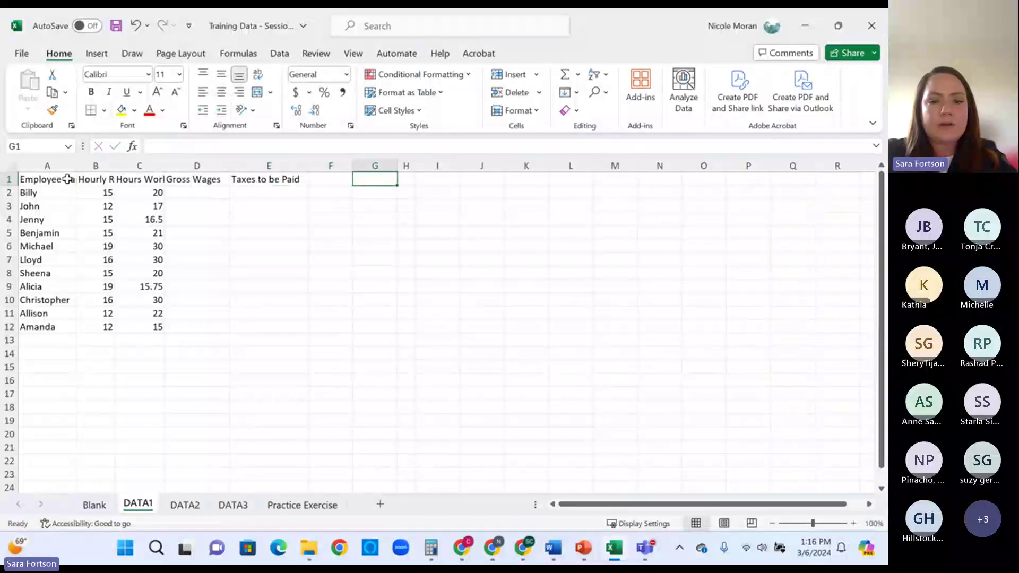
pyautogui.write('Tax rate')
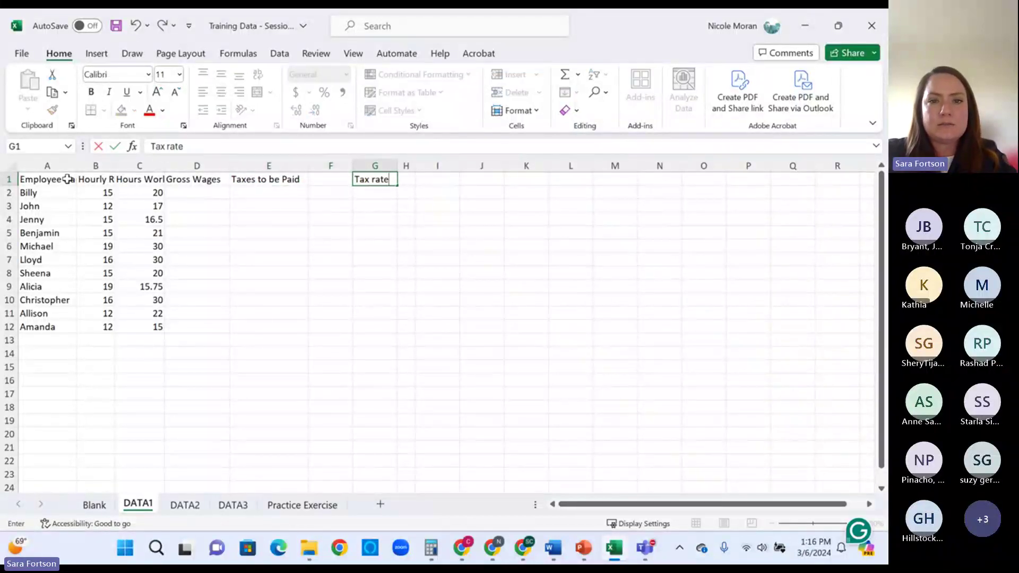
pyautogui.press('BackSpace')
pyautogui.press('BackSpace')
pyautogui.press('BackSpace')
pyautogui.write('Rate')
pyautogui.press('Tab')
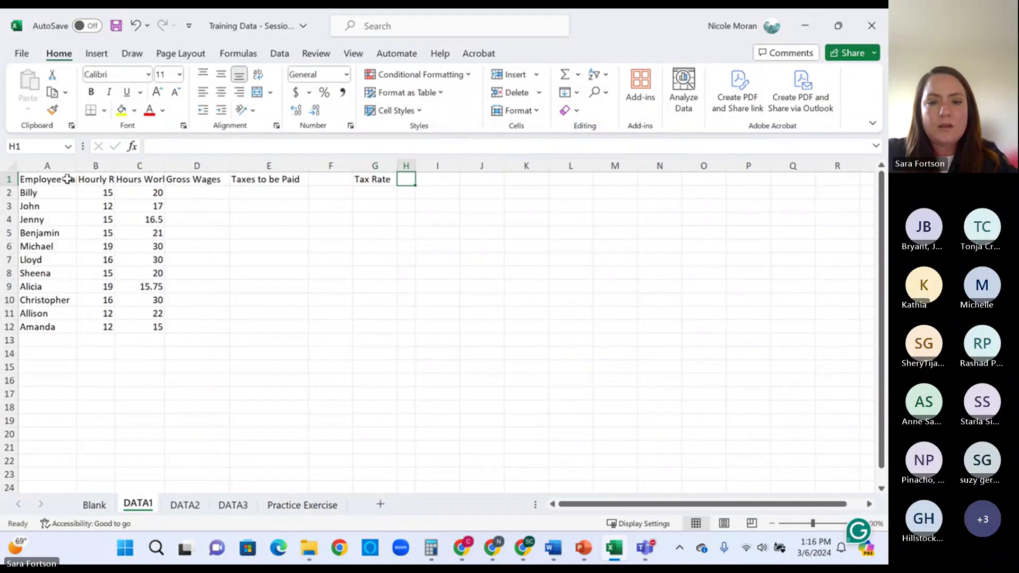
# - Enter the tax rate 7% in H1 and autofit the widths of columns A to E to their contents
pyautogui.write('7%')
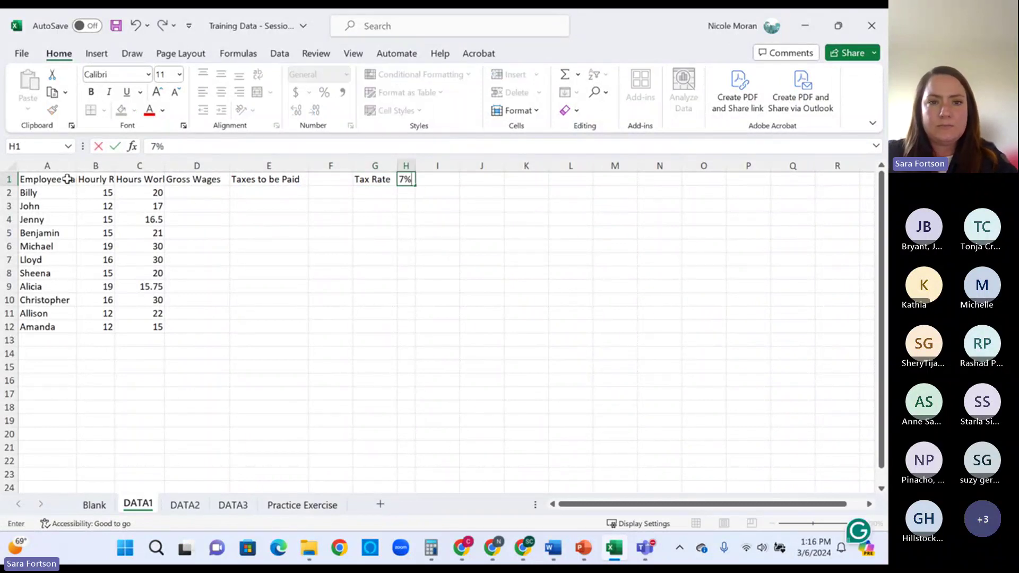
pyautogui.press('Return')
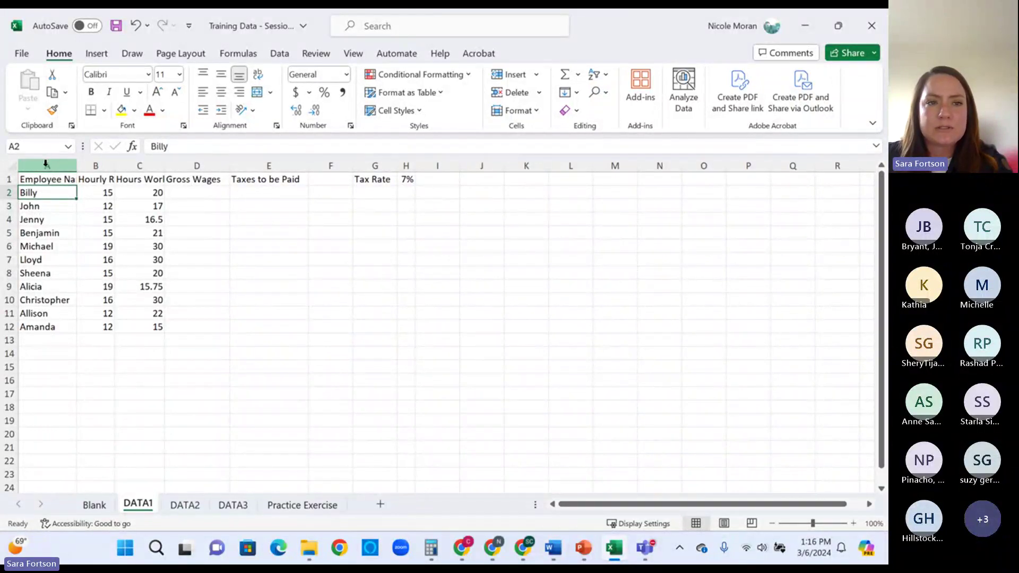
pyautogui.moveTo(46, 164); pyautogui.dragTo(275, 172)
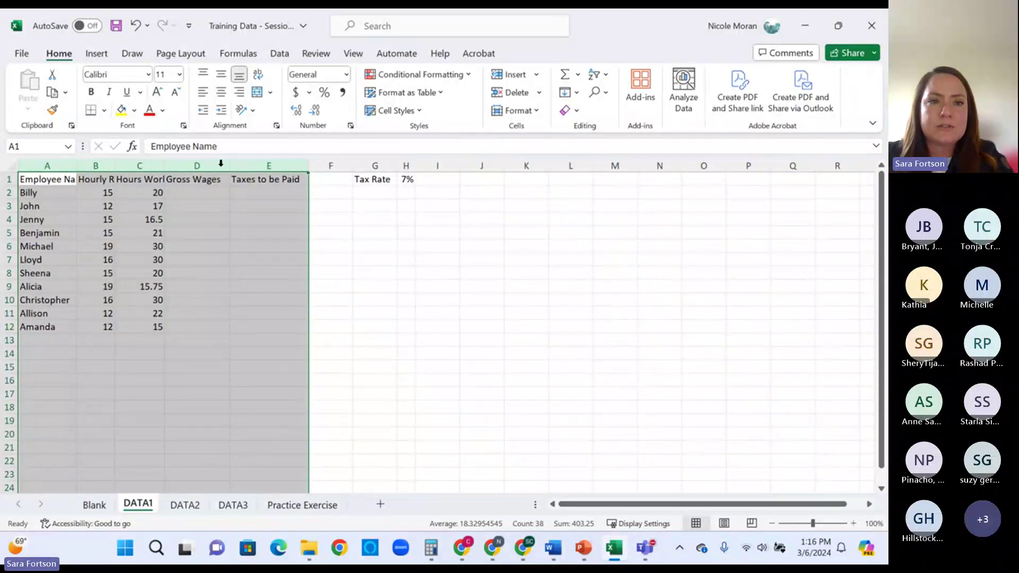
pyautogui.doubleClick(308, 165)
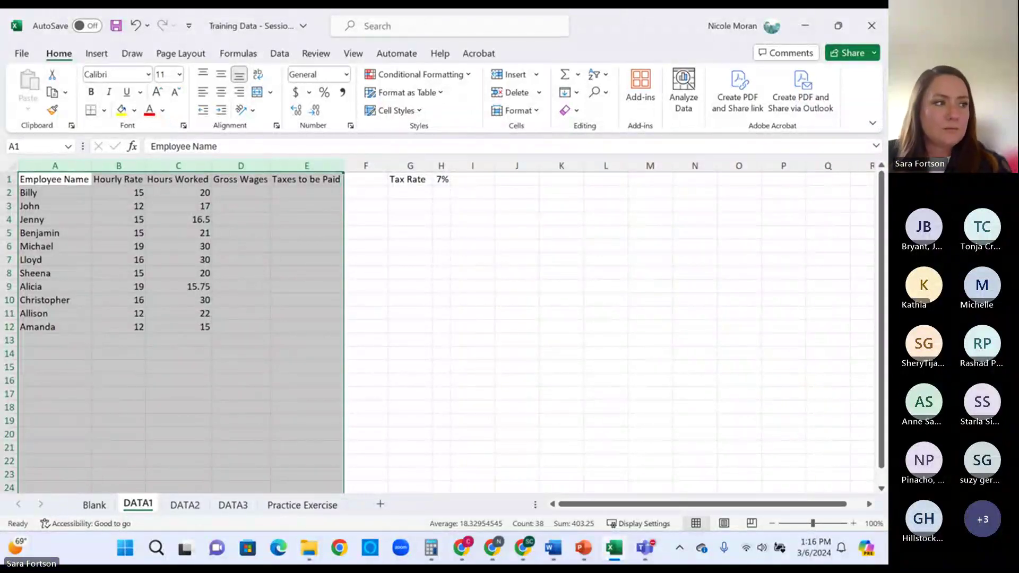
# - Set up a find-and-replace of 19 with 20 within the sheet and list all matching cells
pyautogui.click(99, 220)
pyautogui.click(136, 246)
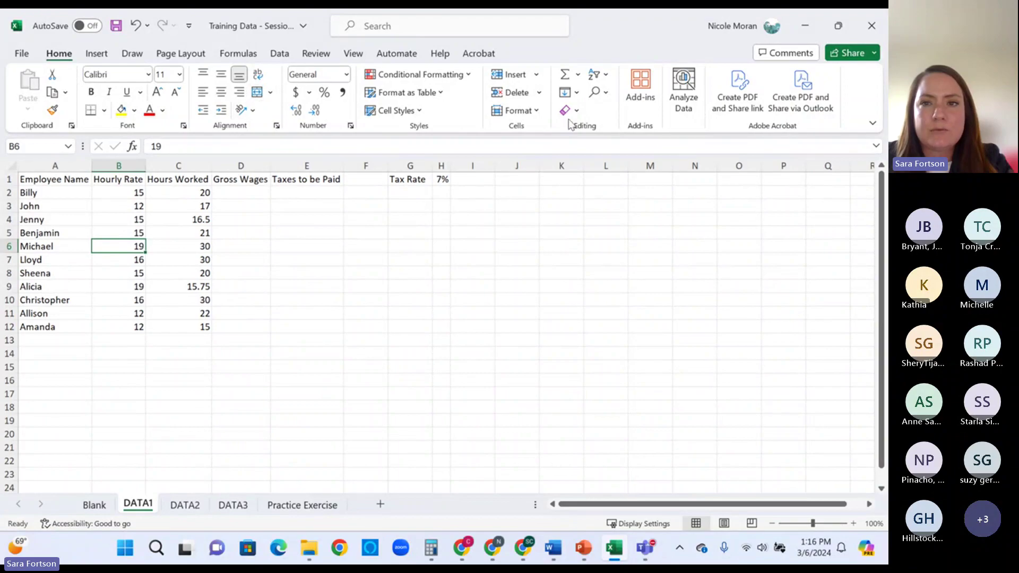
pyautogui.click(604, 94)
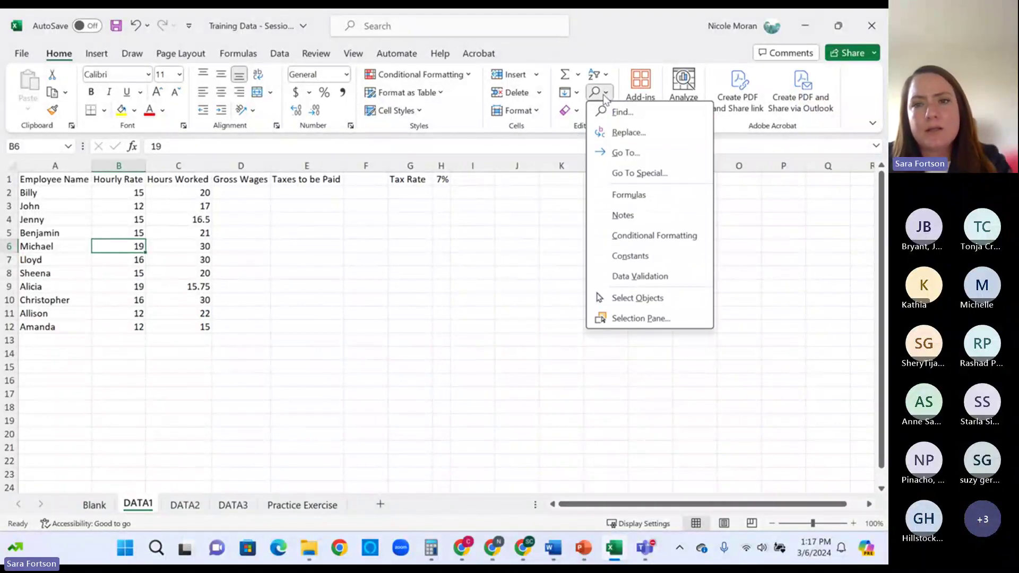
pyautogui.click(620, 117)
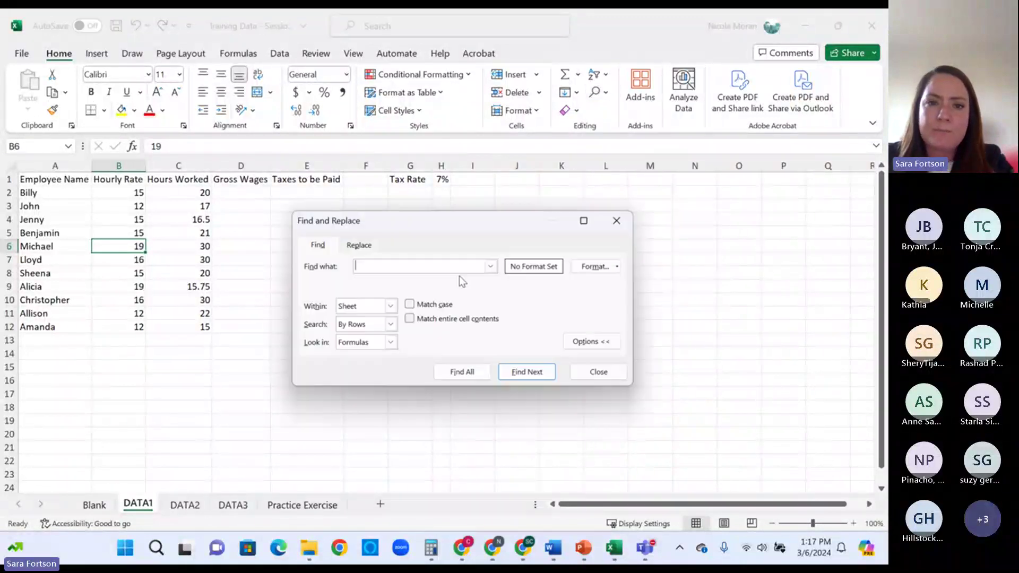
pyautogui.click(359, 246)
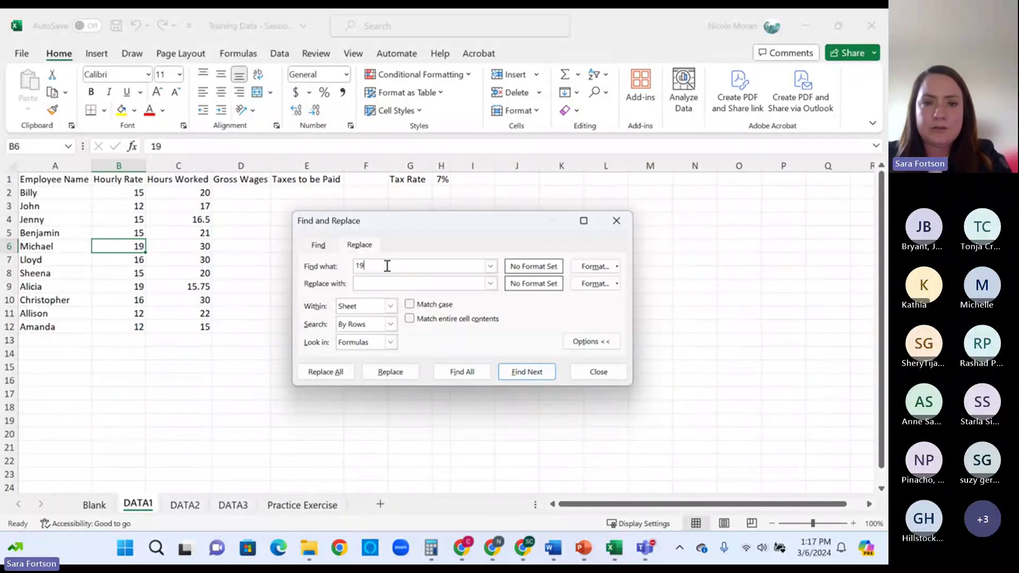
pyautogui.click(358, 285)
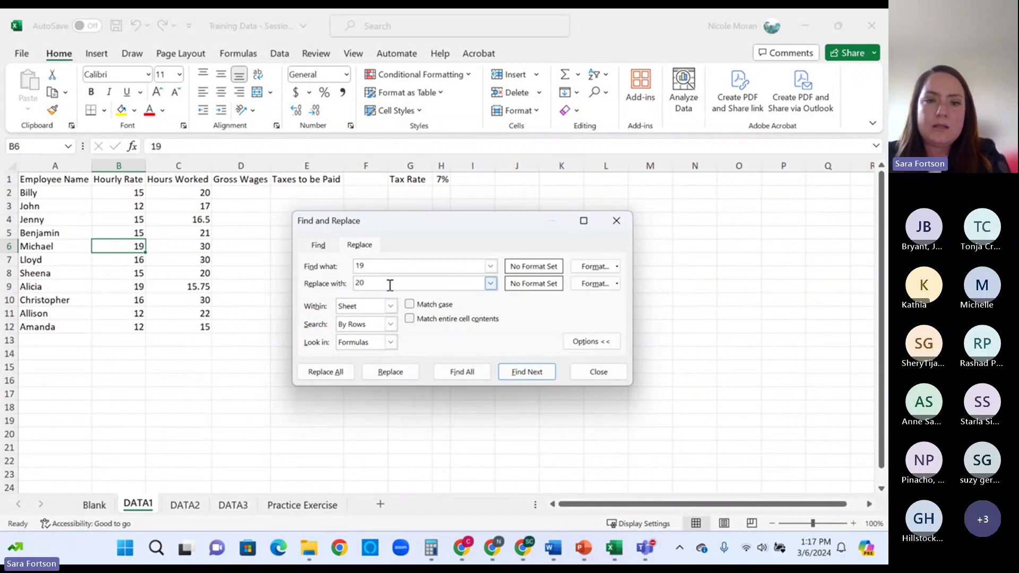
pyautogui.click(482, 372)
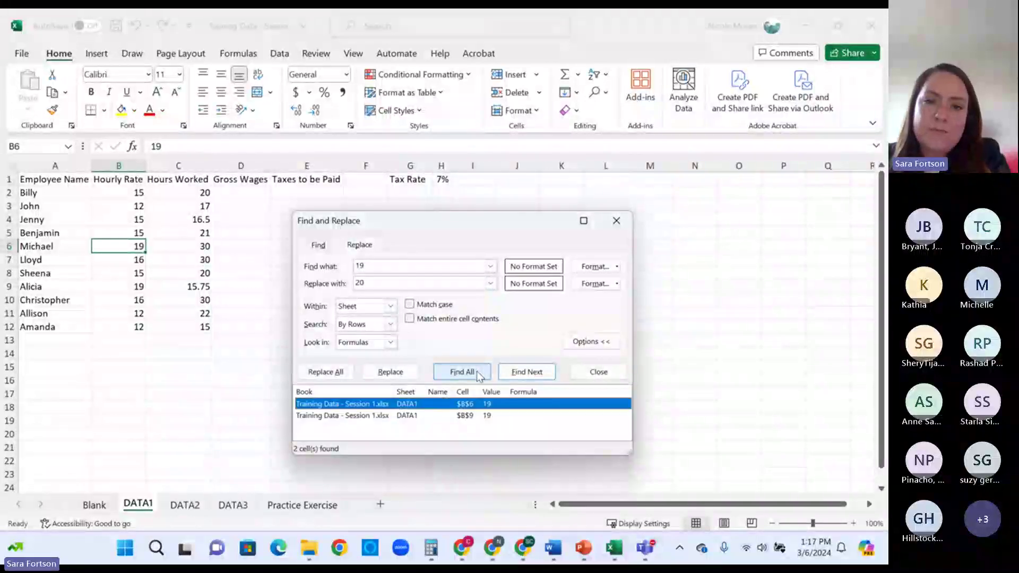
pyautogui.click(475, 404)
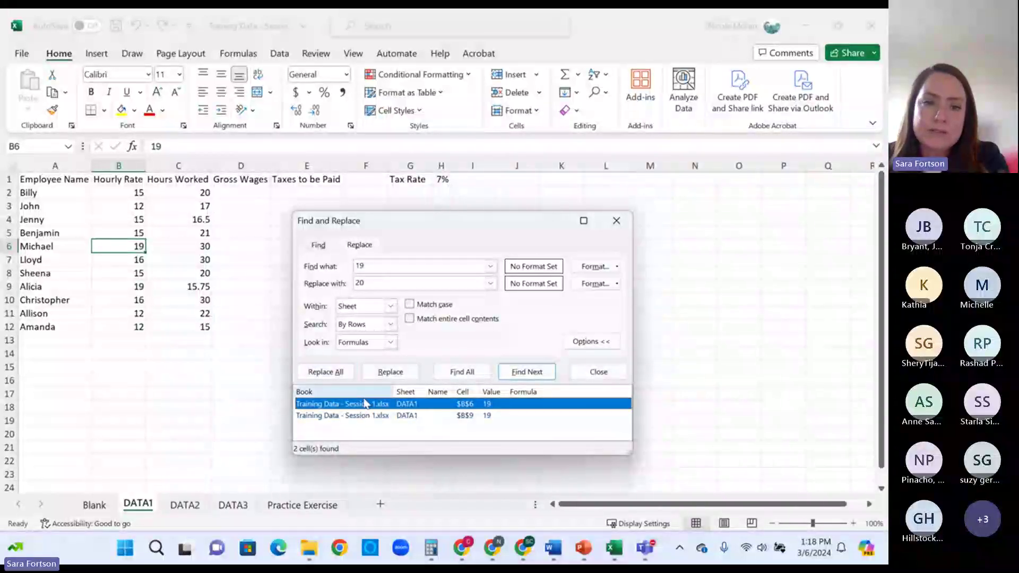
# - Replace all listed matches with 20, check the changed hourly rates in B6 and B9, and close Find and Replace
pyautogui.click(343, 374)
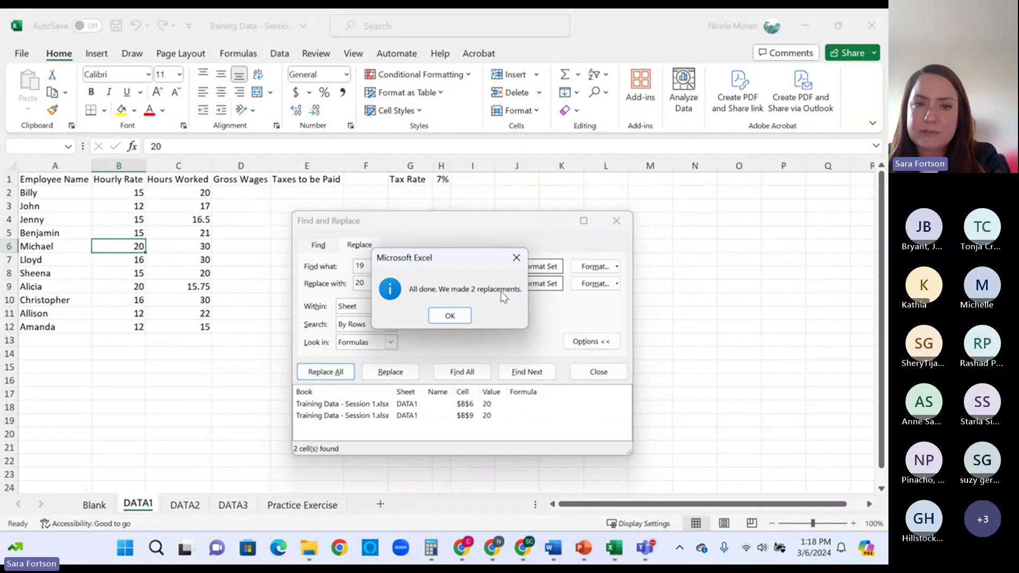
pyautogui.click(449, 315)
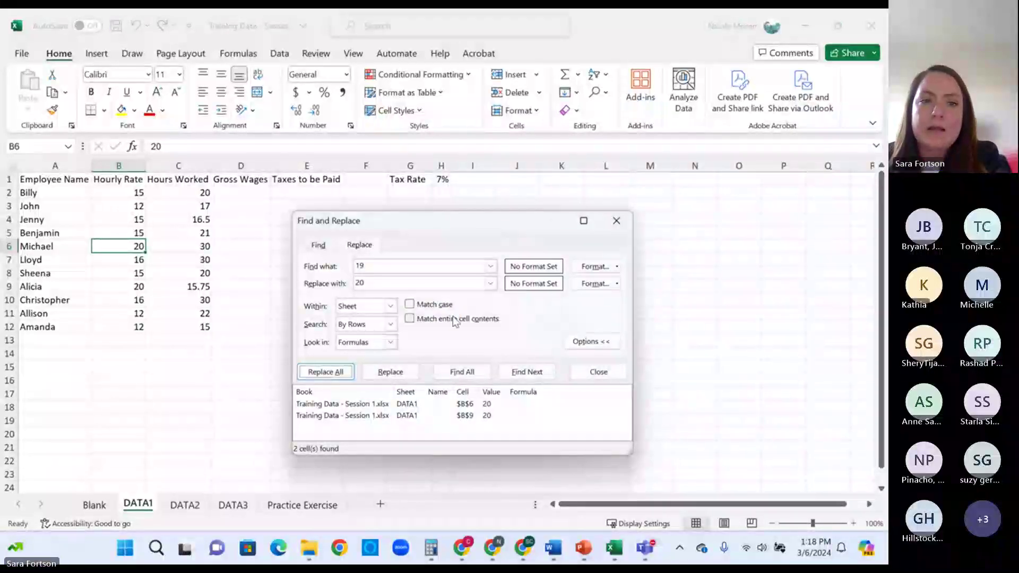
pyautogui.click(116, 250)
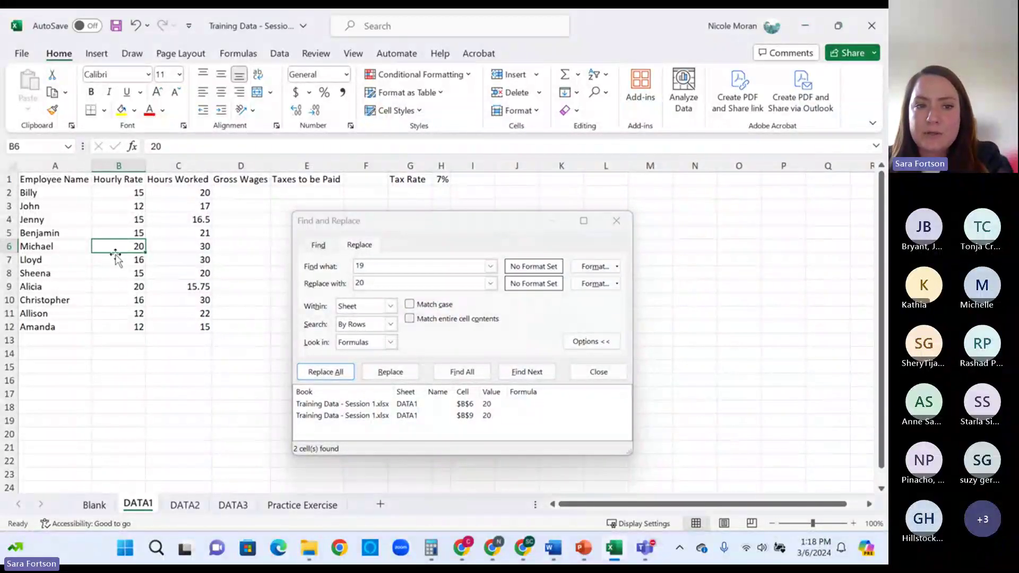
pyautogui.click(130, 285)
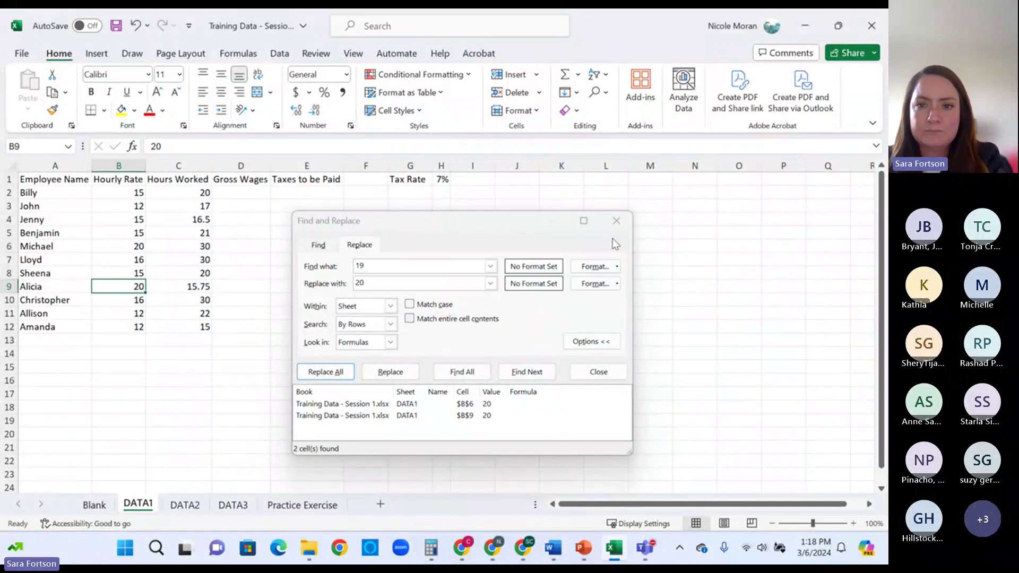
pyautogui.click(617, 222)
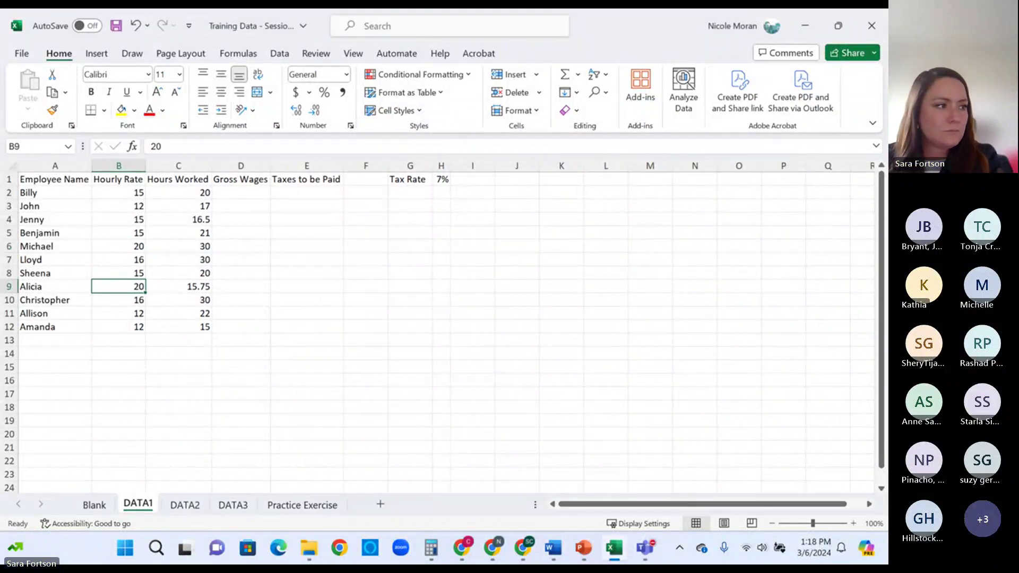
pyautogui.hotkey('alt', 'Tab')
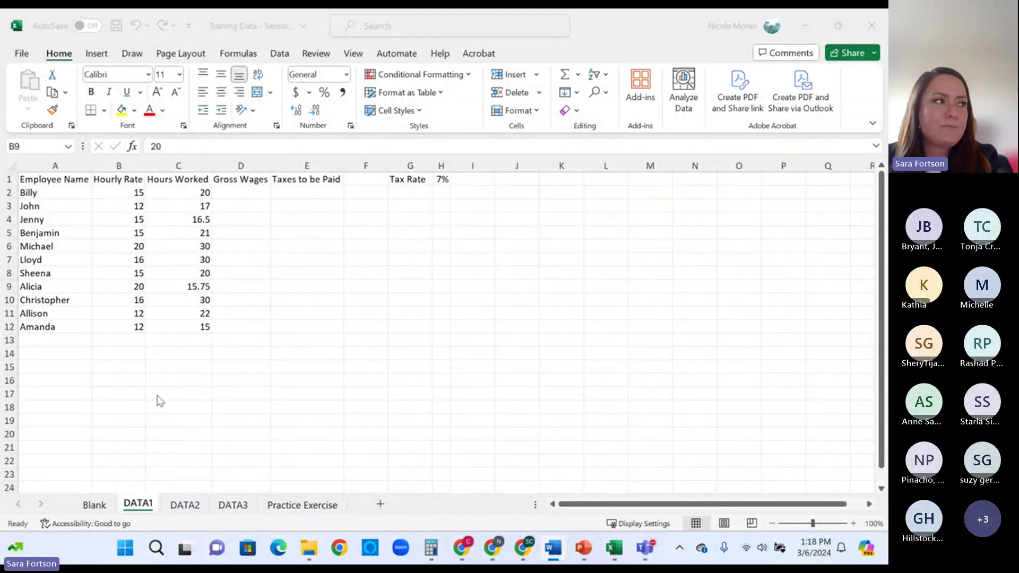
pyautogui.hotkey('alt', 'Tab')
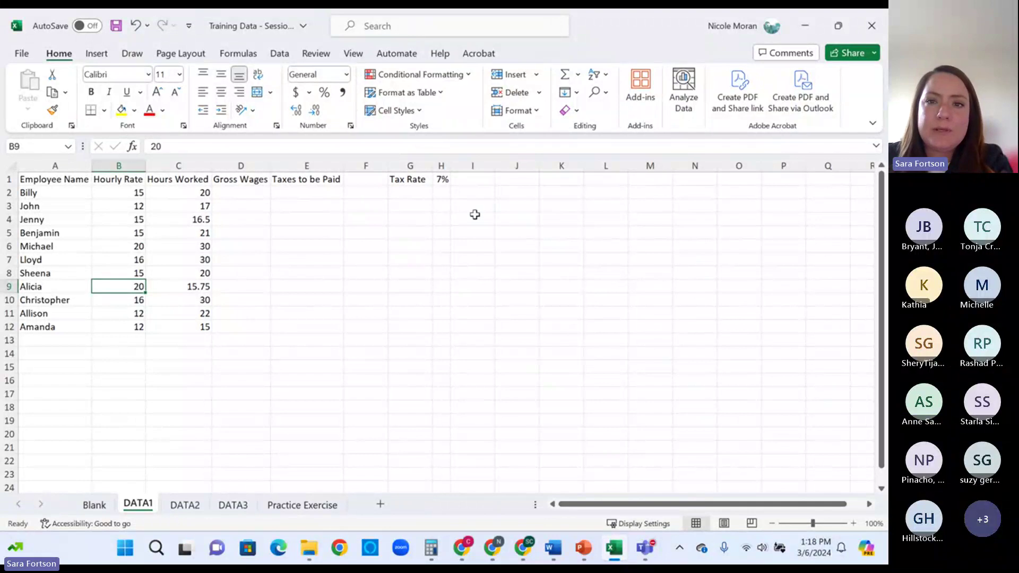
pyautogui.click(600, 94)
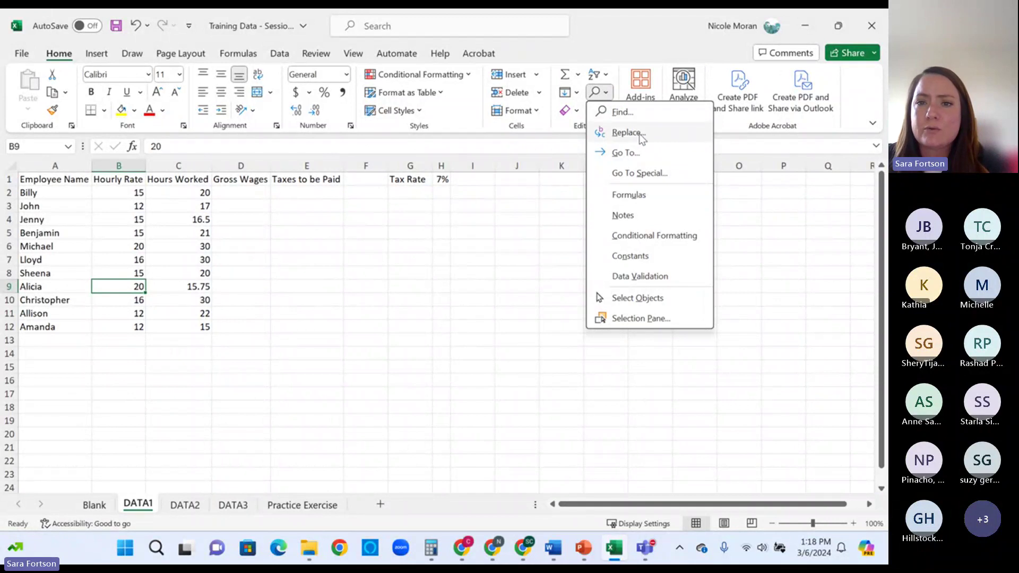
pyautogui.click(203, 287)
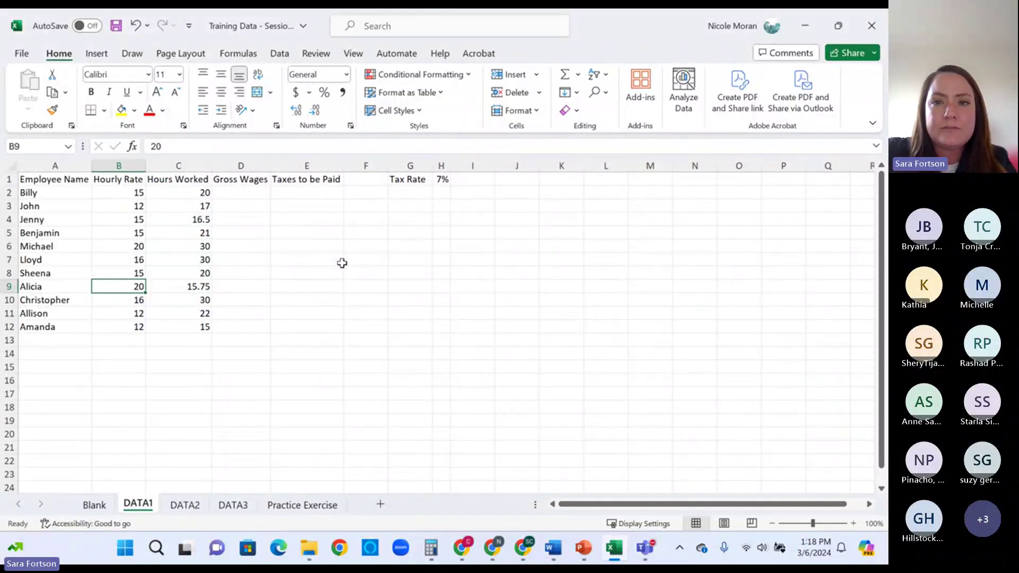
pyautogui.hotkey('ctrl', 'f')
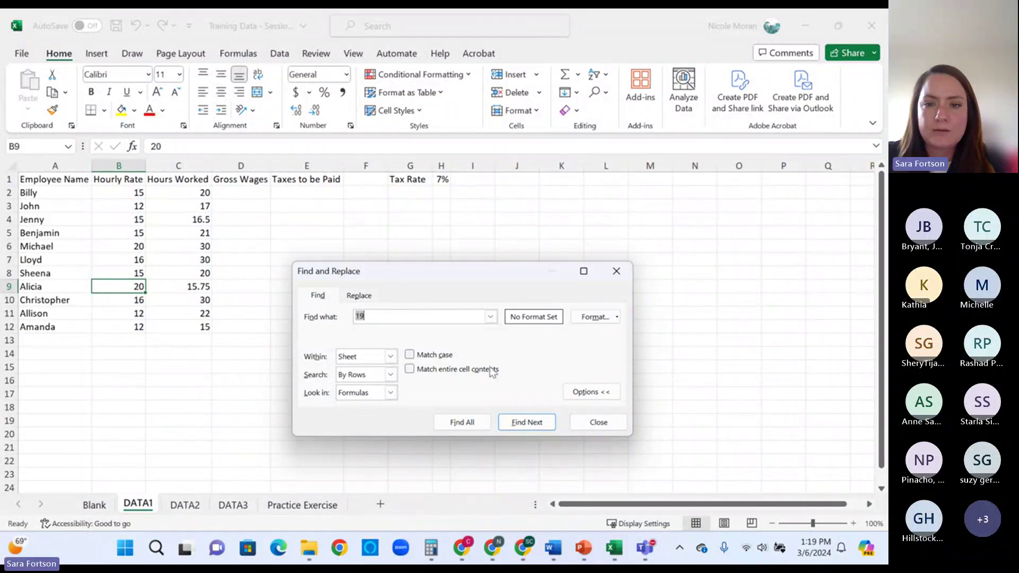
pyautogui.click(610, 422)
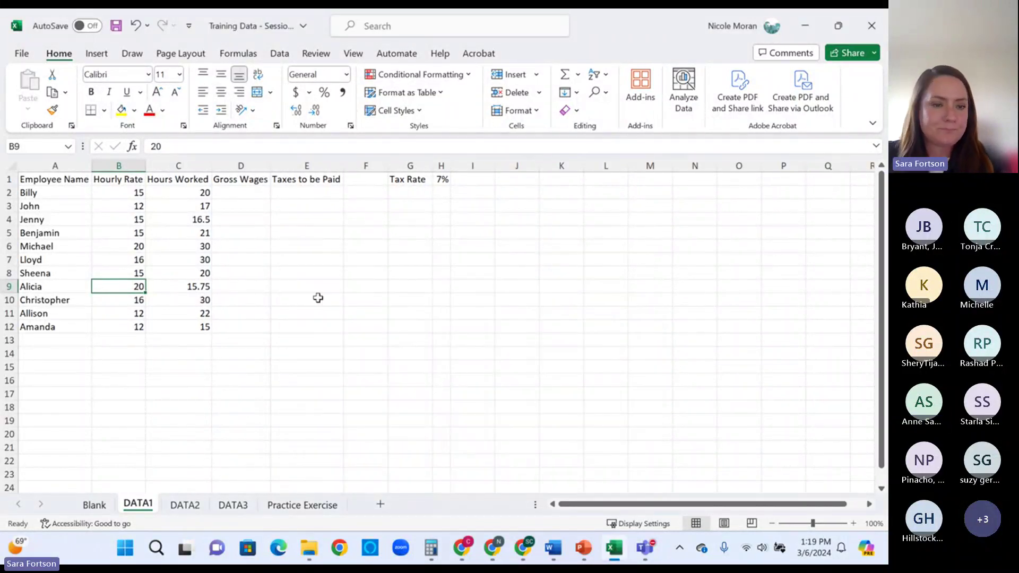
# - Enter the formula =B2*C2 in D2 to calculate the first employee's gross wages
pyautogui.click(250, 232)
pyautogui.click(252, 195)
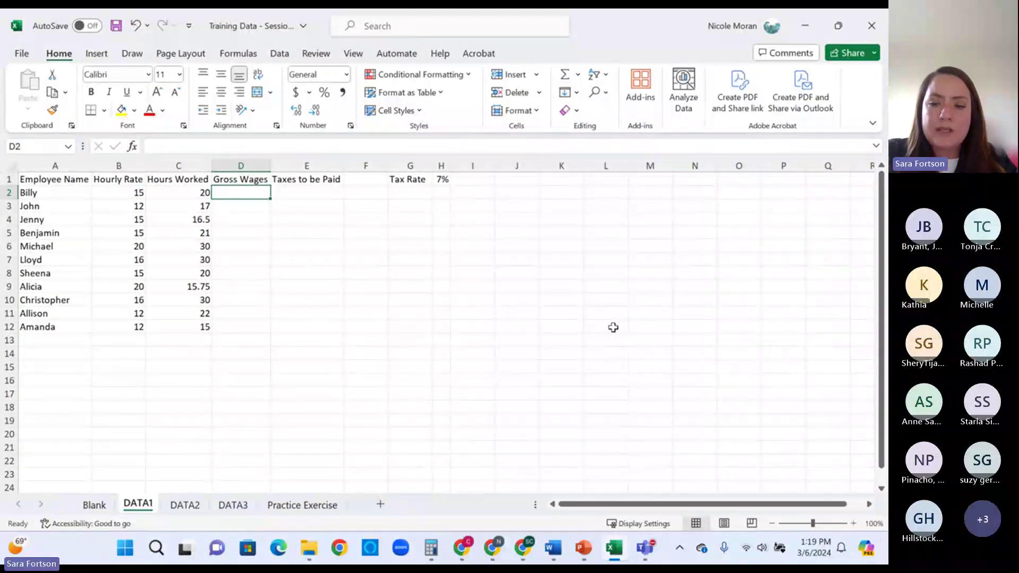
pyautogui.write('=')
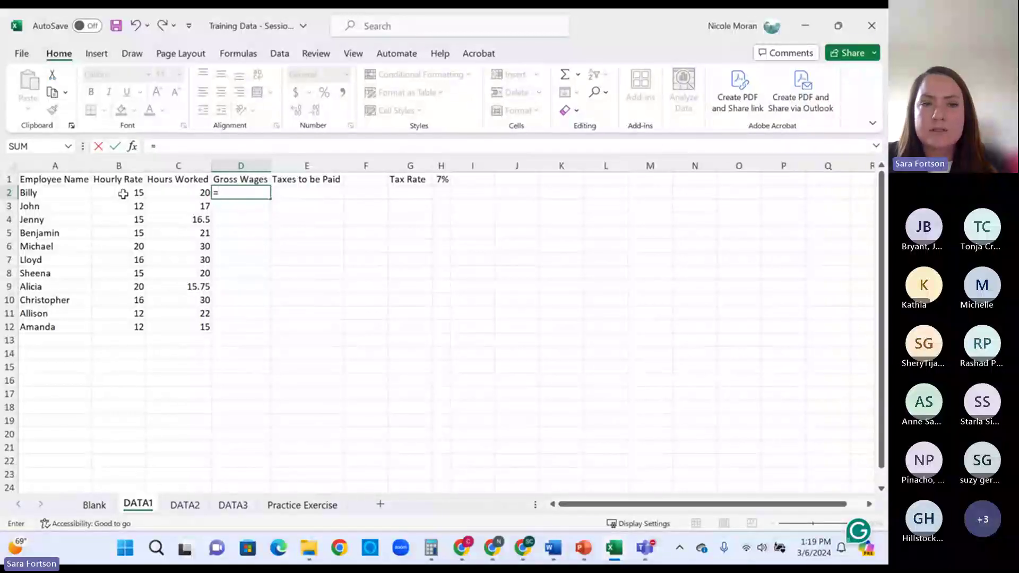
pyautogui.click(123, 194)
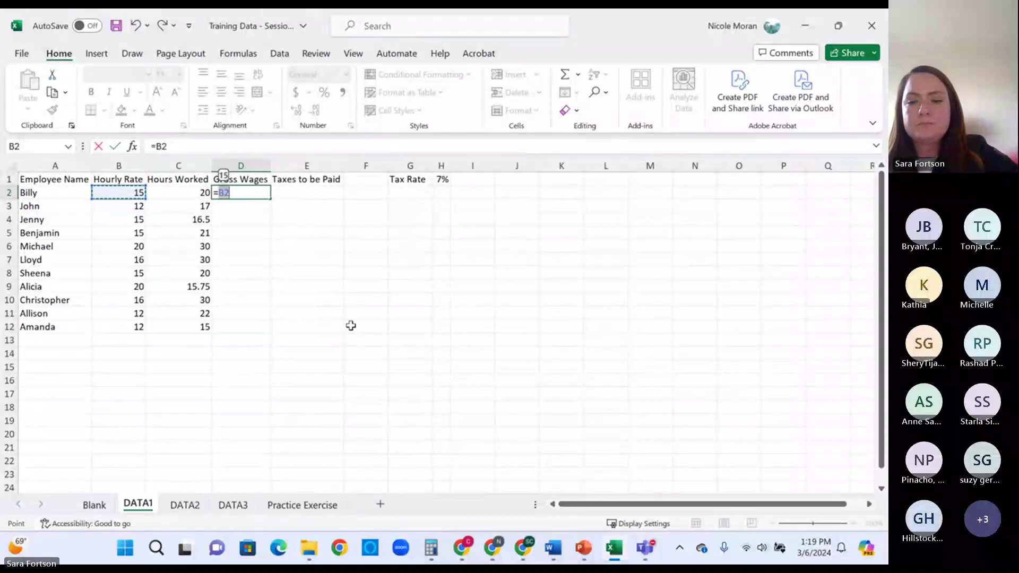
pyautogui.write('*')
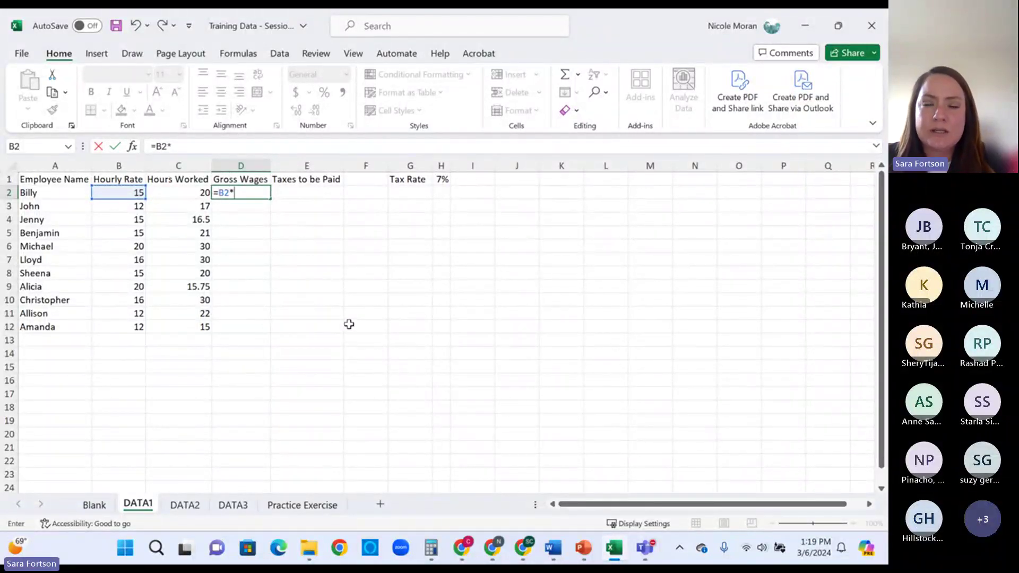
pyautogui.click(176, 193)
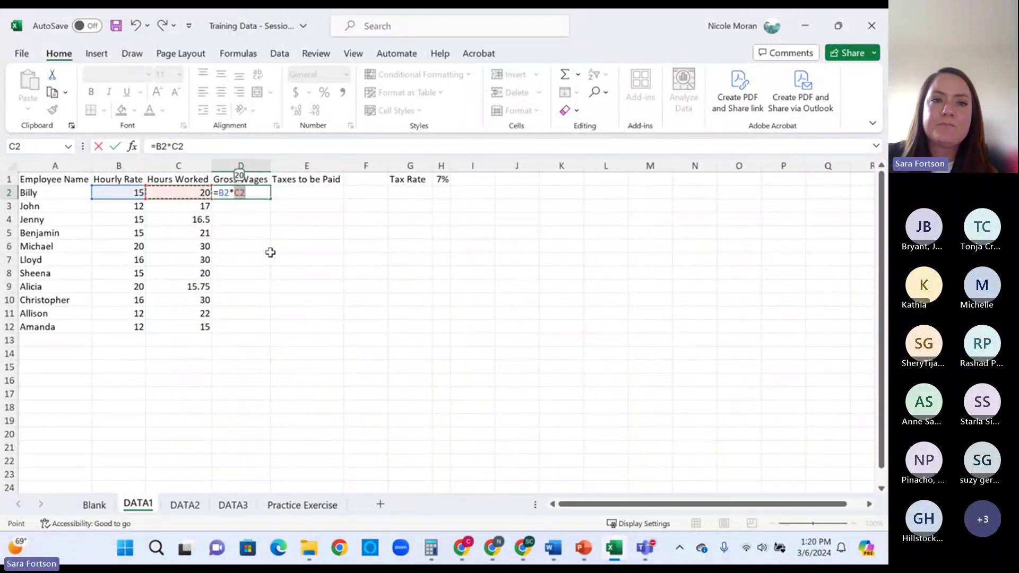
pyautogui.press('Return')
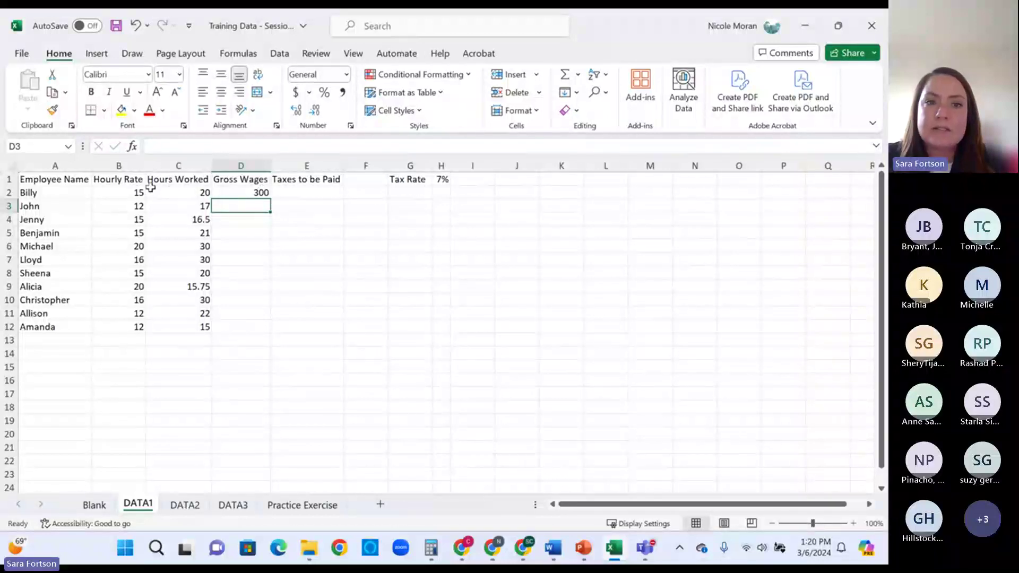
# - Fill the gross wages formula from D2 down through D12 for all remaining employees
pyautogui.click(256, 192)
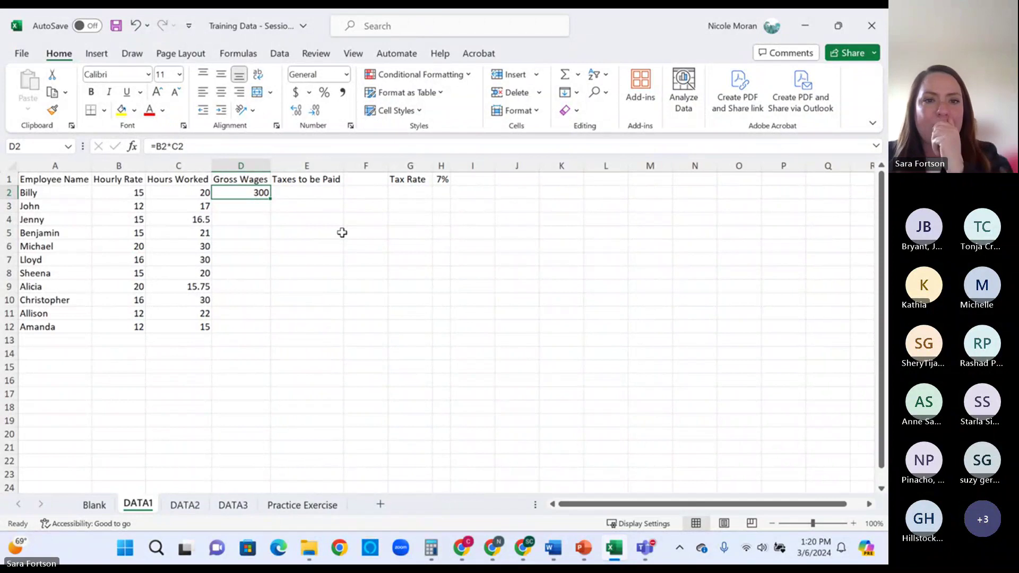
pyautogui.click(256, 208)
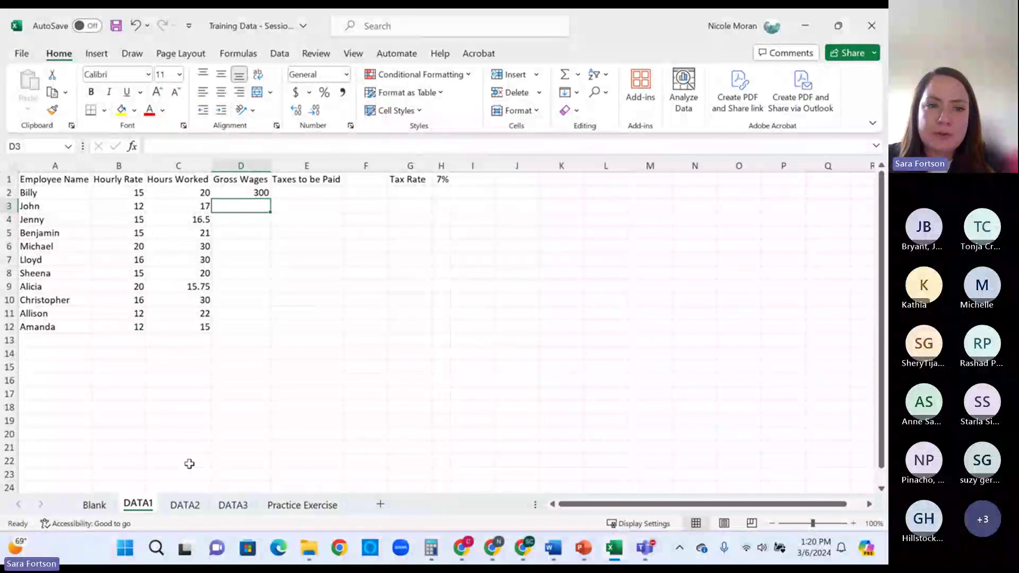
pyautogui.scroll(-14, 221, 384)
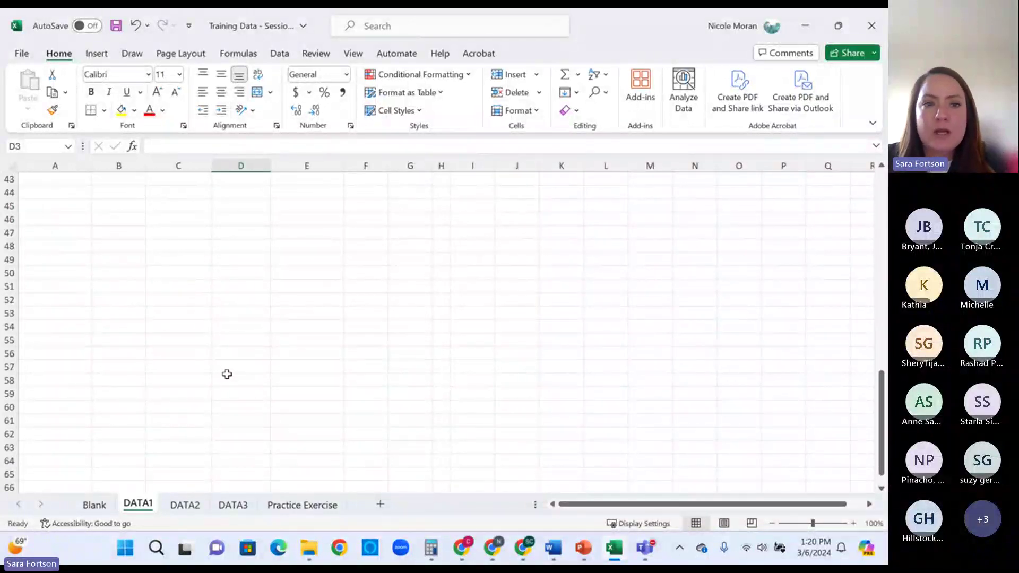
pyautogui.scroll(-10, 227, 375)
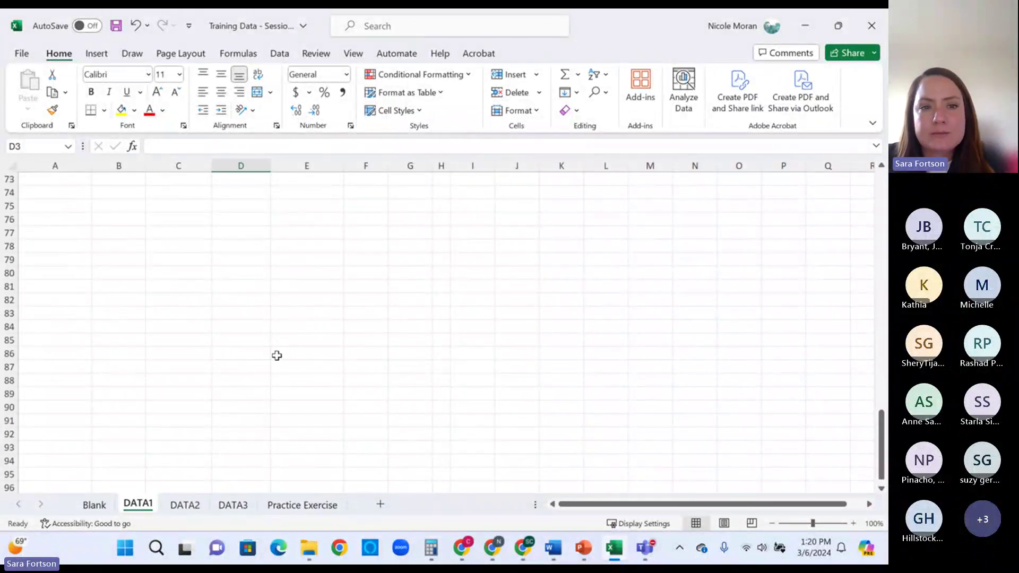
pyautogui.scroll(20, 276, 355)
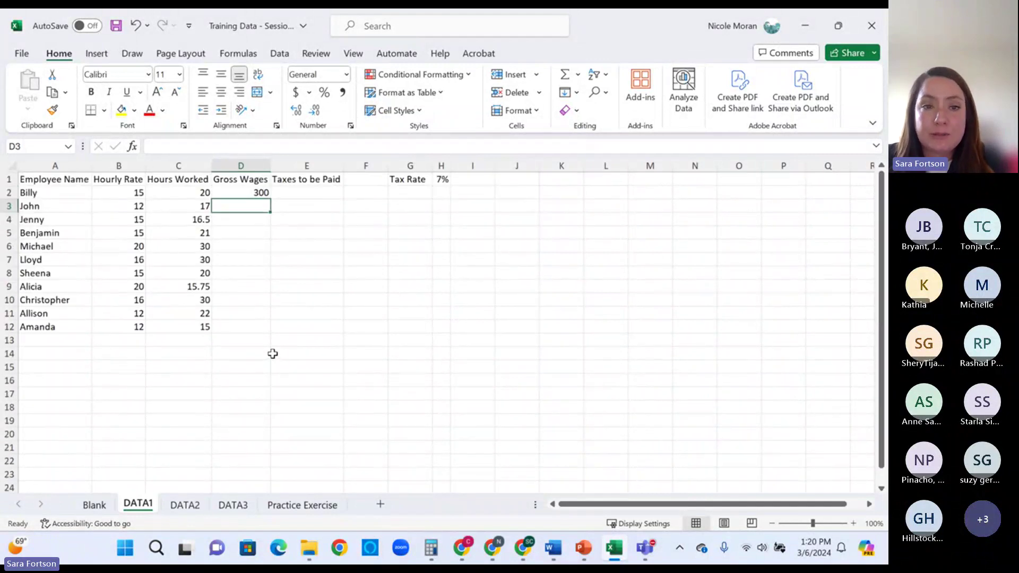
pyautogui.click(260, 192)
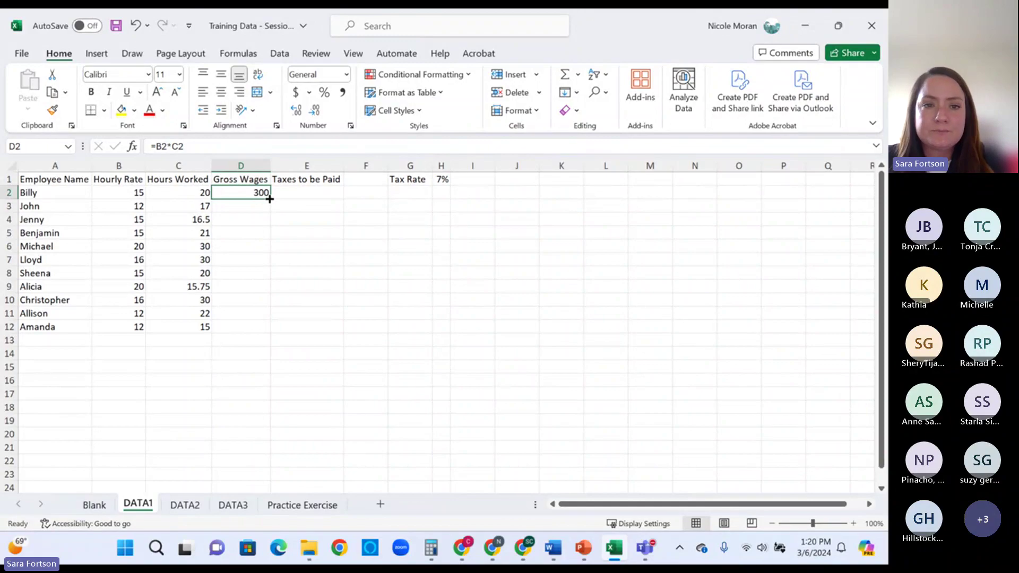
pyautogui.moveTo(269, 198); pyautogui.dragTo(271, 332)
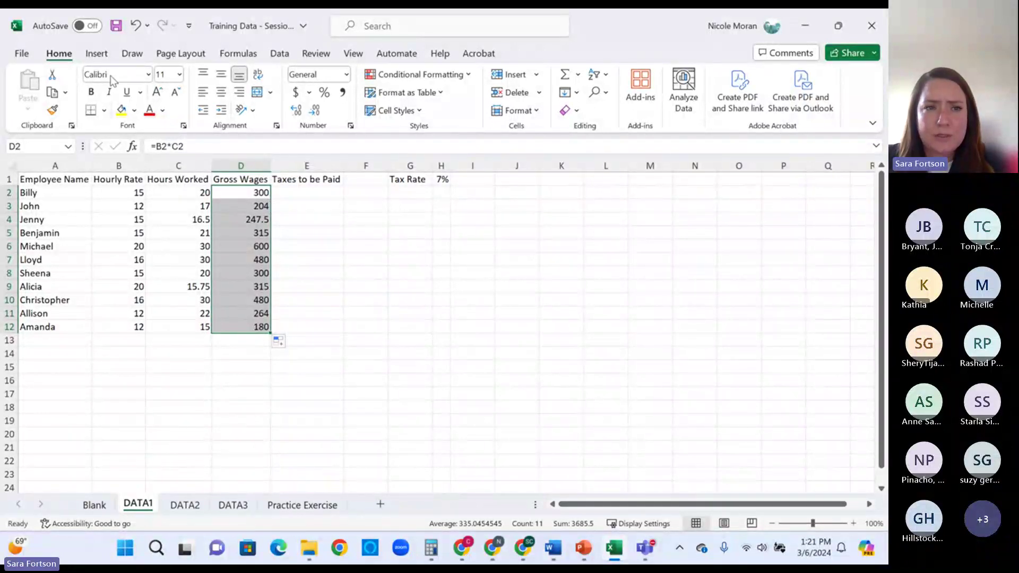
# - Undo the gross wages fill and fill the D2 formula down through D12 again
pyautogui.click(136, 29)
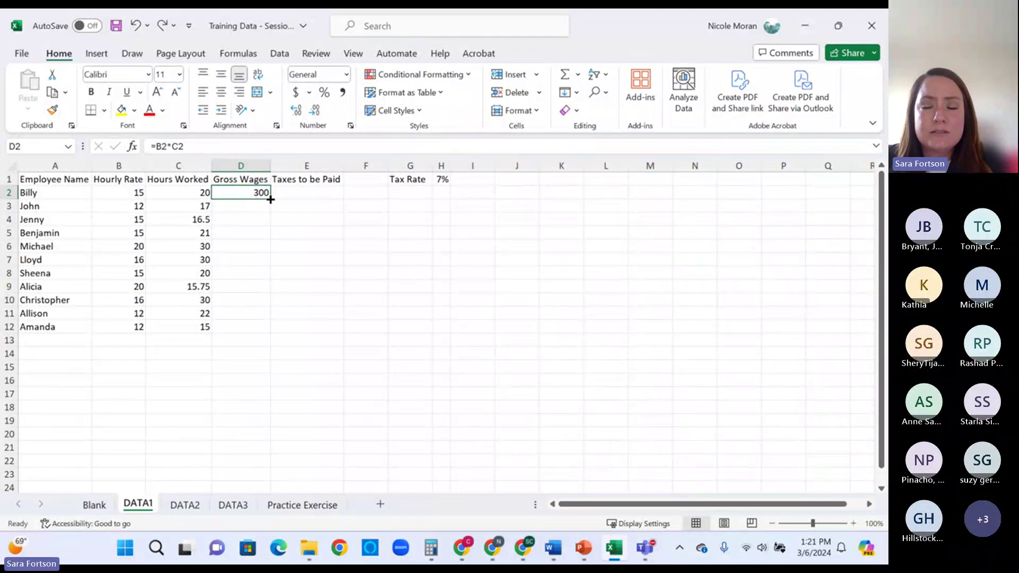
pyautogui.doubleClick(270, 199)
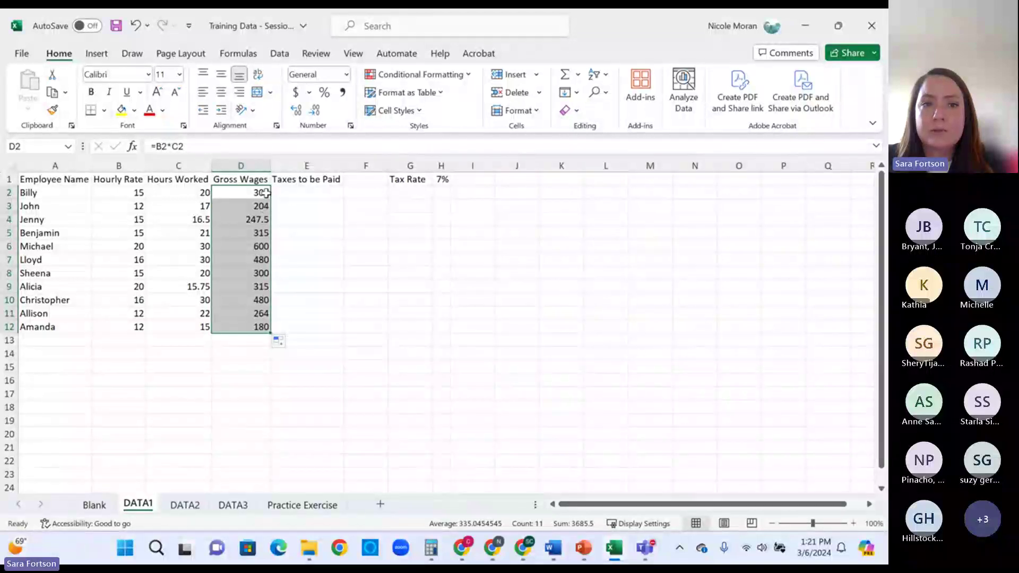
# - Examine the filled gross wages formulas in D2 through D7 to see how their row references change
pyautogui.click(267, 194)
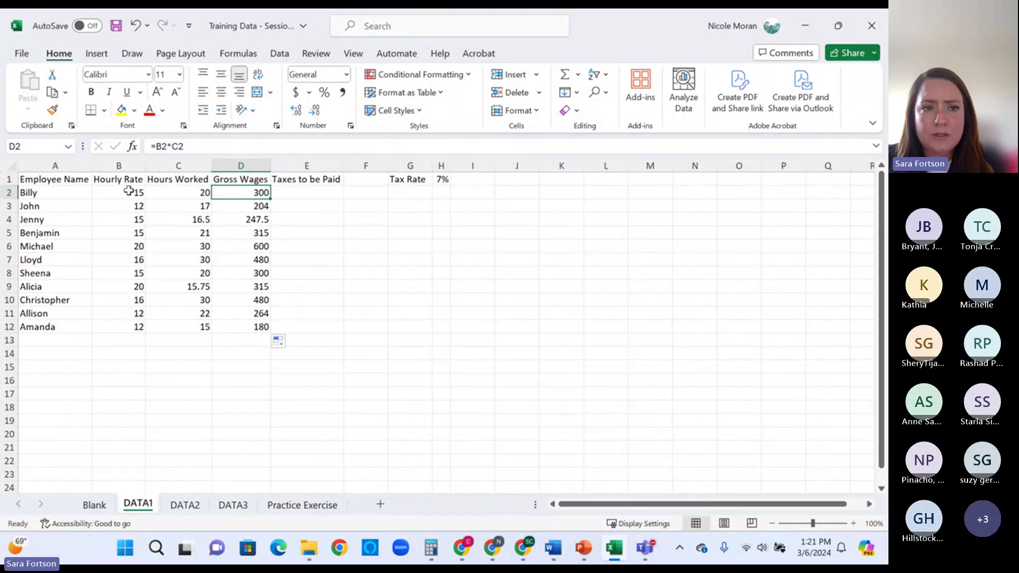
pyautogui.click(242, 207)
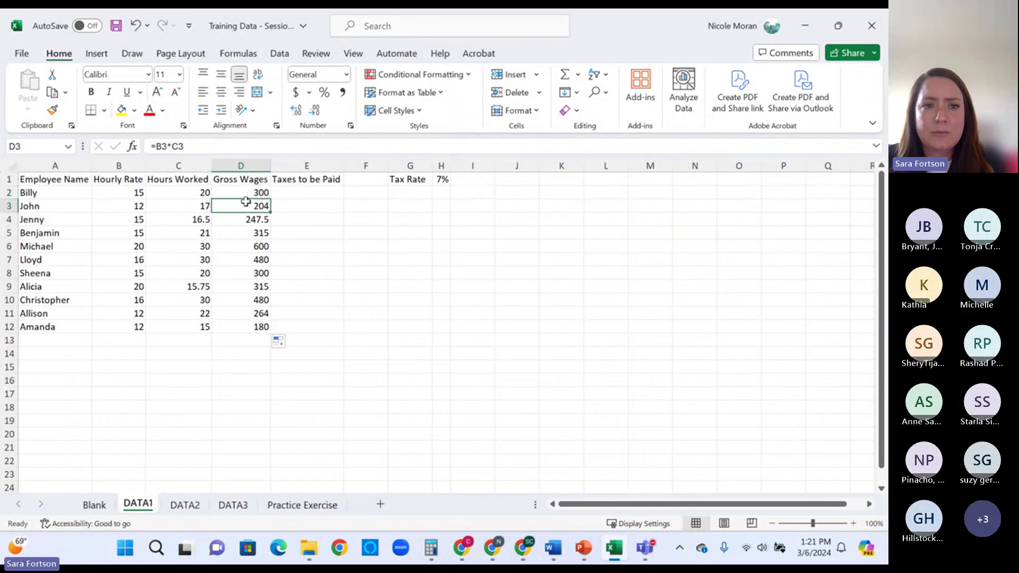
pyautogui.click(162, 146)
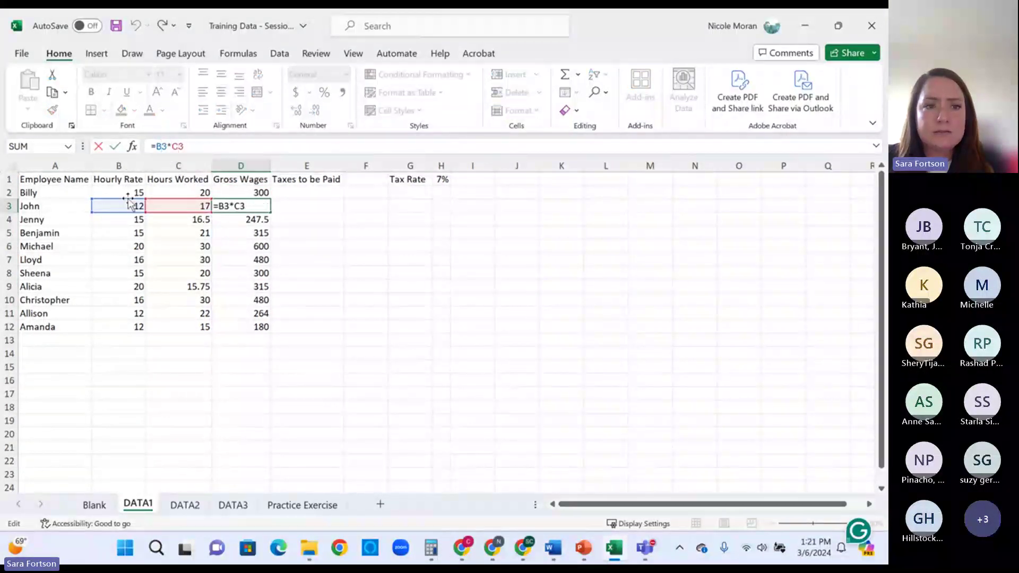
pyautogui.press('Escape')
pyautogui.click(248, 218)
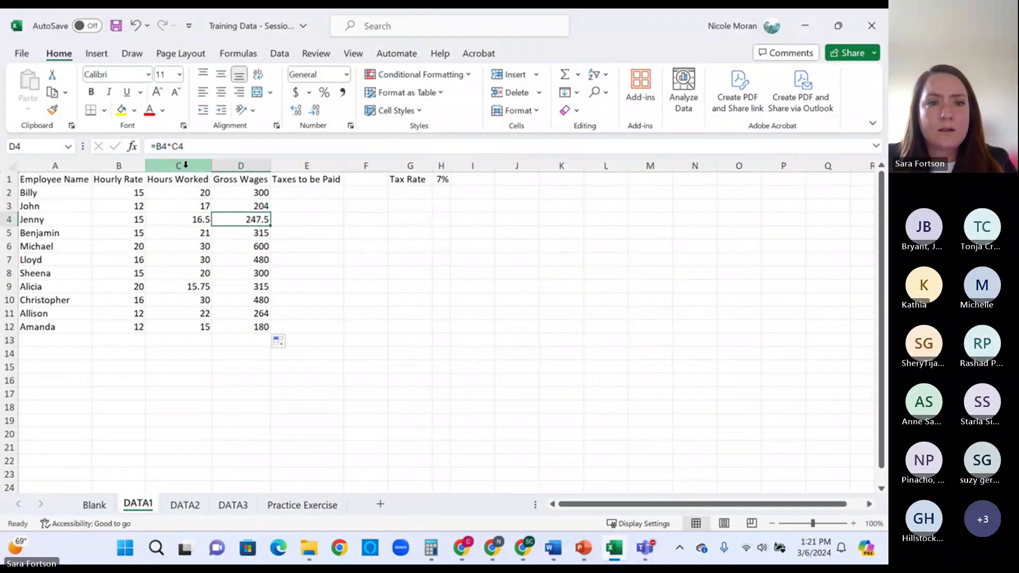
pyautogui.click(230, 234)
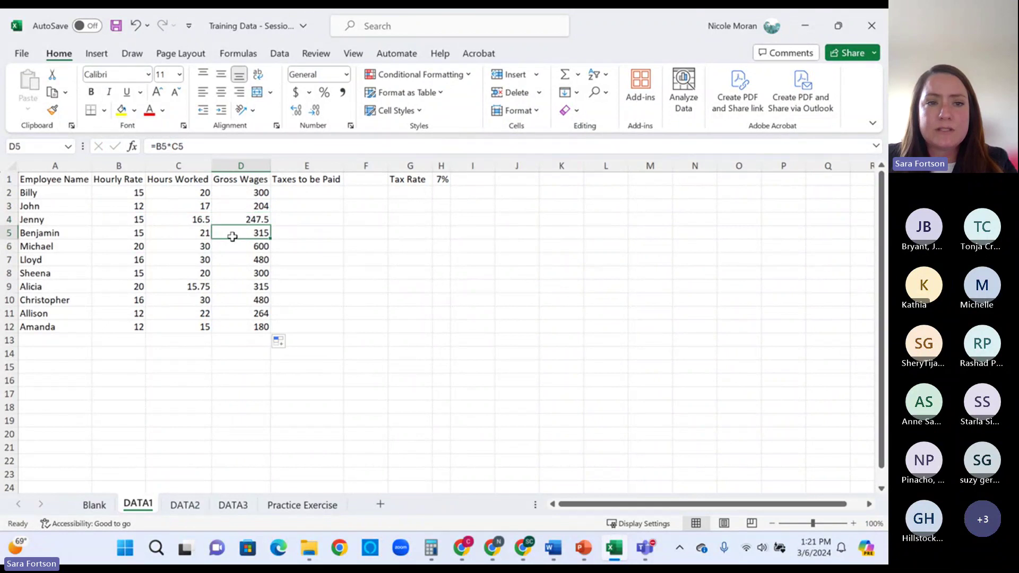
pyautogui.click(226, 255)
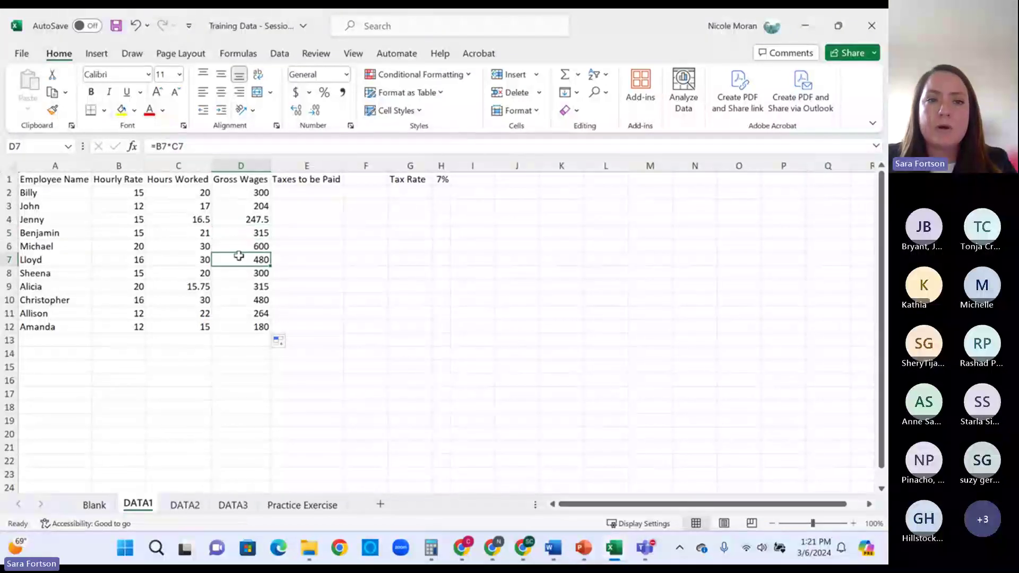
pyautogui.click(244, 245)
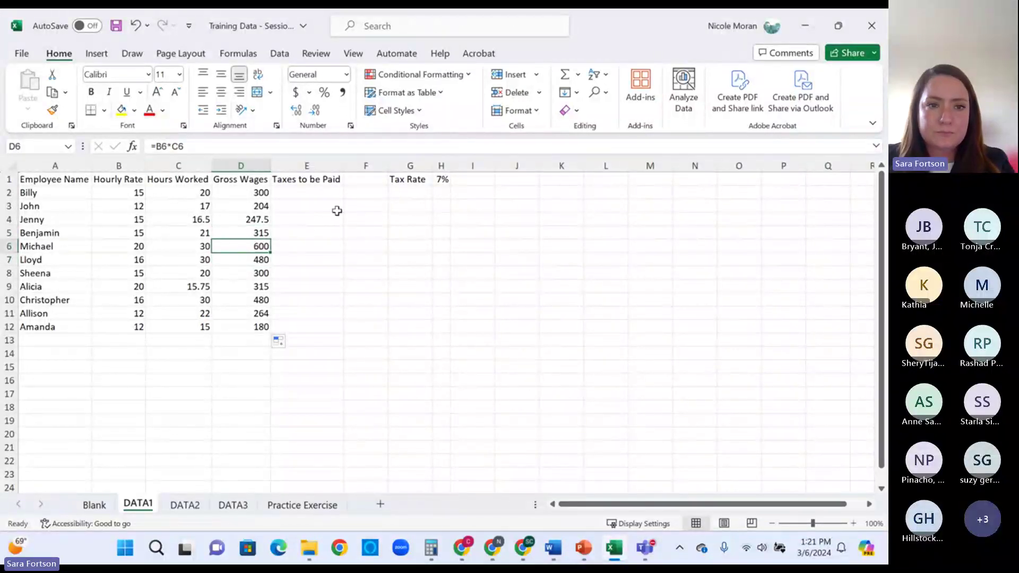
# - Enter the formula =D2*H1 in E2 to calculate the first employee's taxes to be paid
pyautogui.click(325, 192)
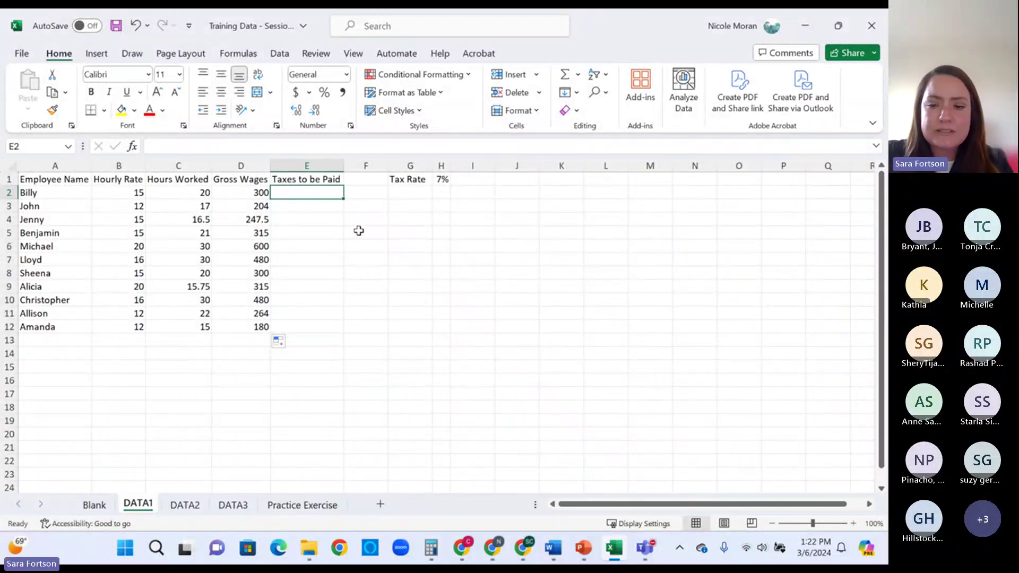
pyautogui.write('=')
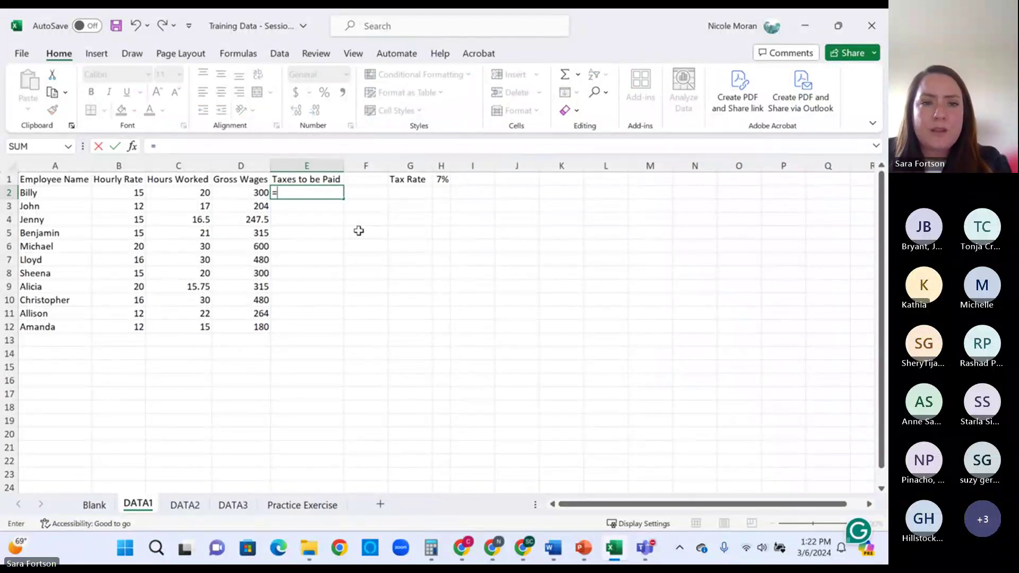
pyautogui.click(257, 192)
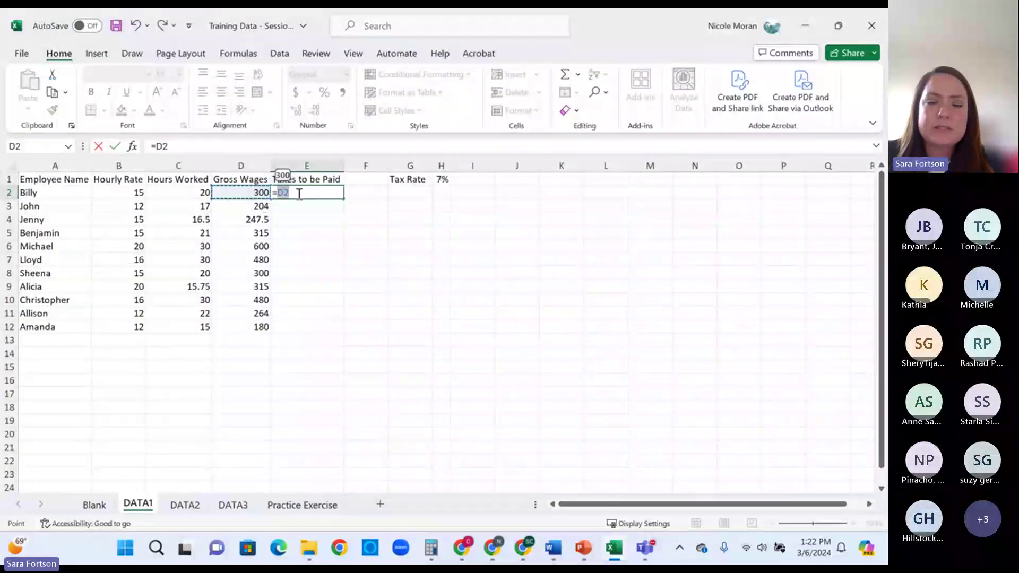
pyautogui.write('*')
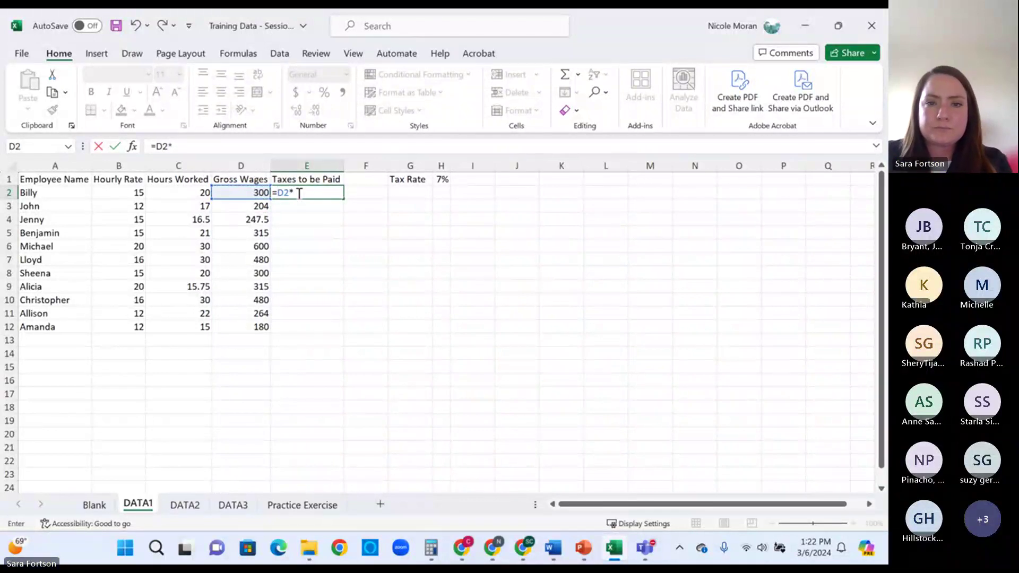
pyautogui.click(442, 178)
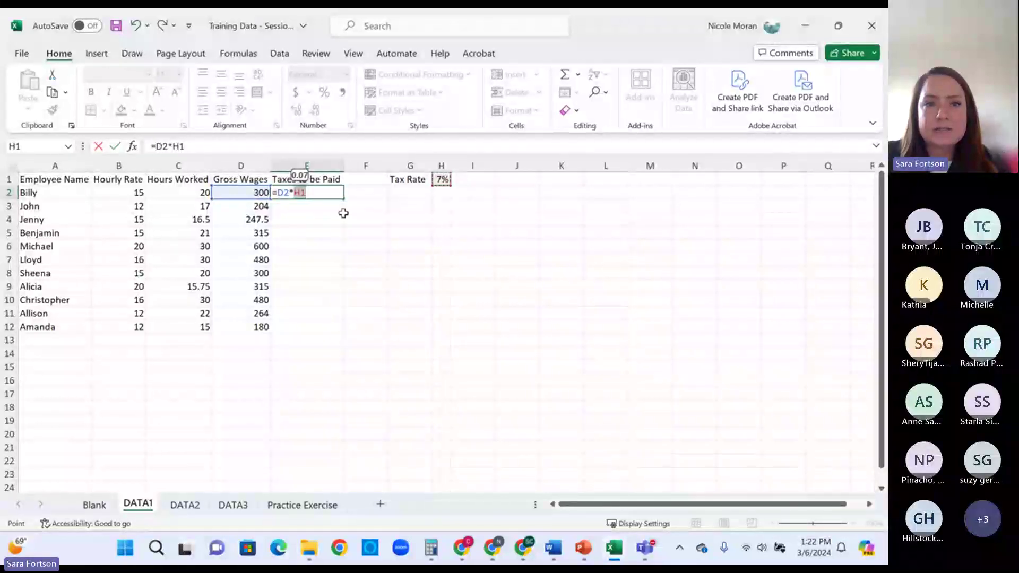
pyautogui.press('Return')
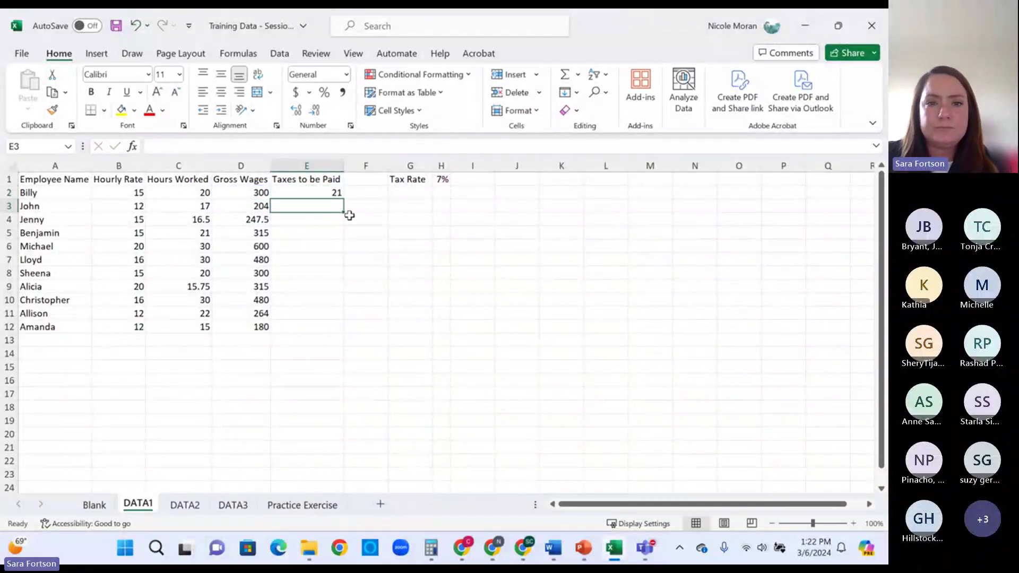
# - Fill the tax formula from E2 into E3 and compare its cell references with the gross wages formula in D3
pyautogui.click(333, 191)
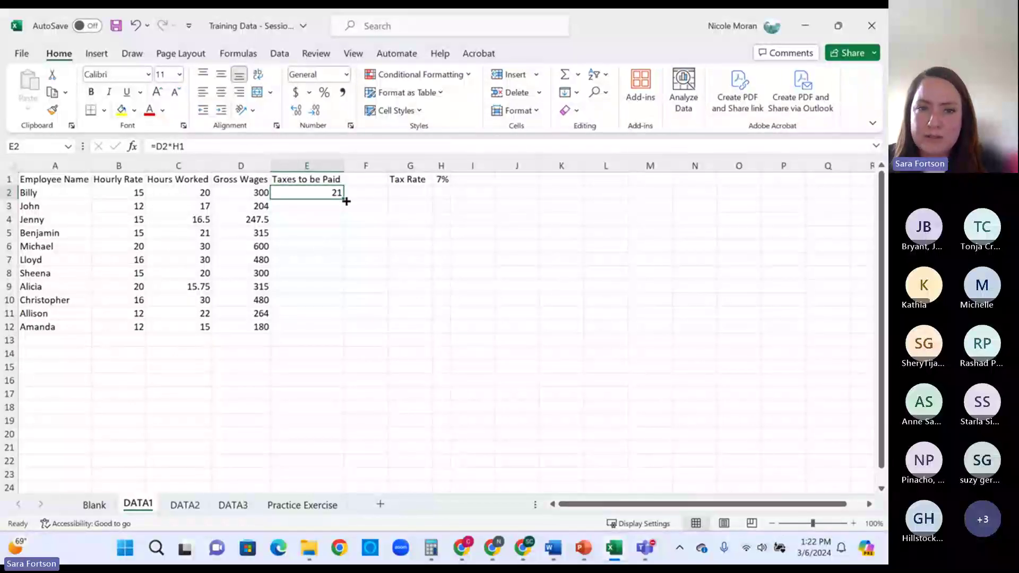
pyautogui.moveTo(343, 198); pyautogui.dragTo(341, 210)
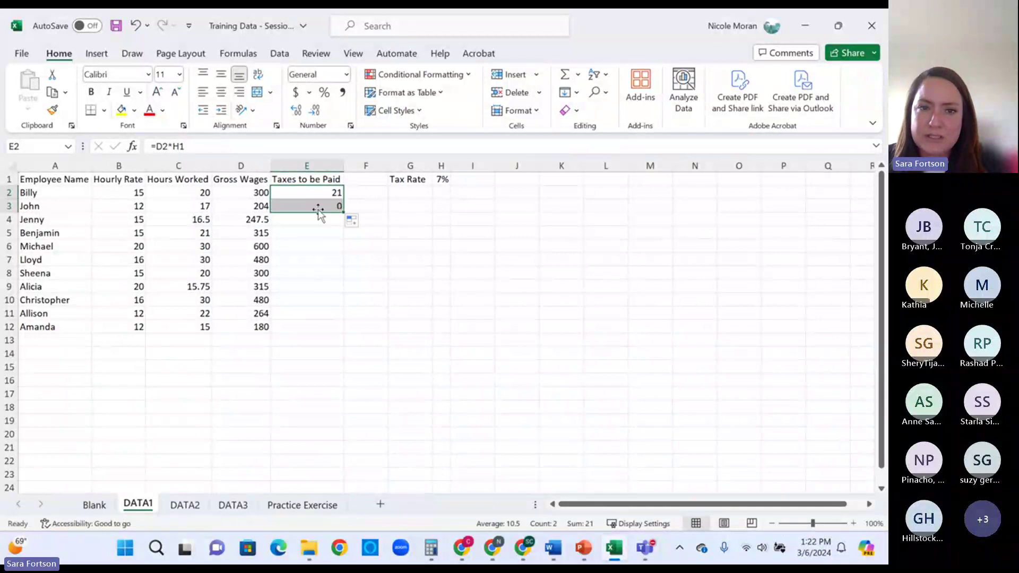
pyautogui.click(263, 207)
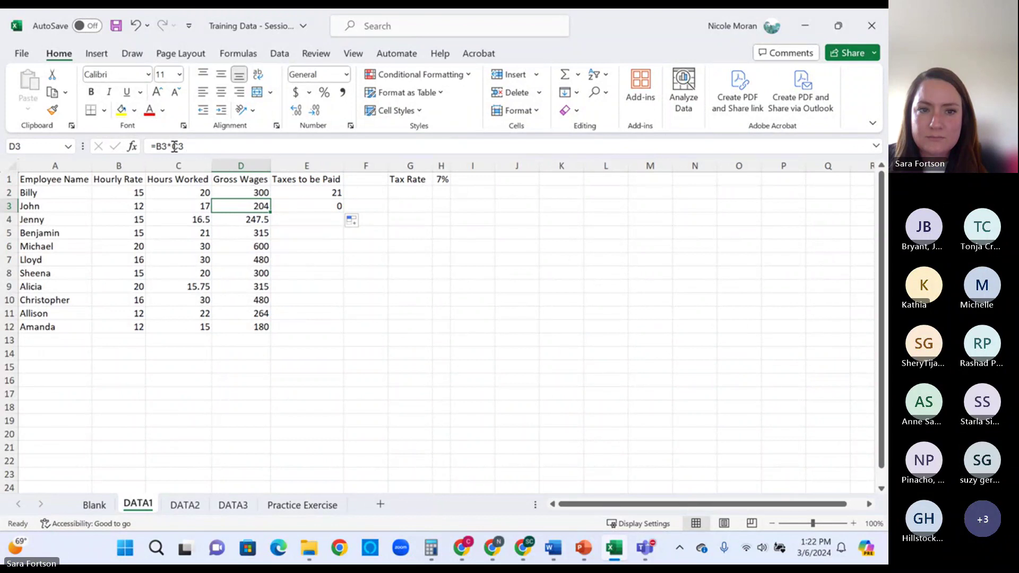
pyautogui.doubleClick(318, 210)
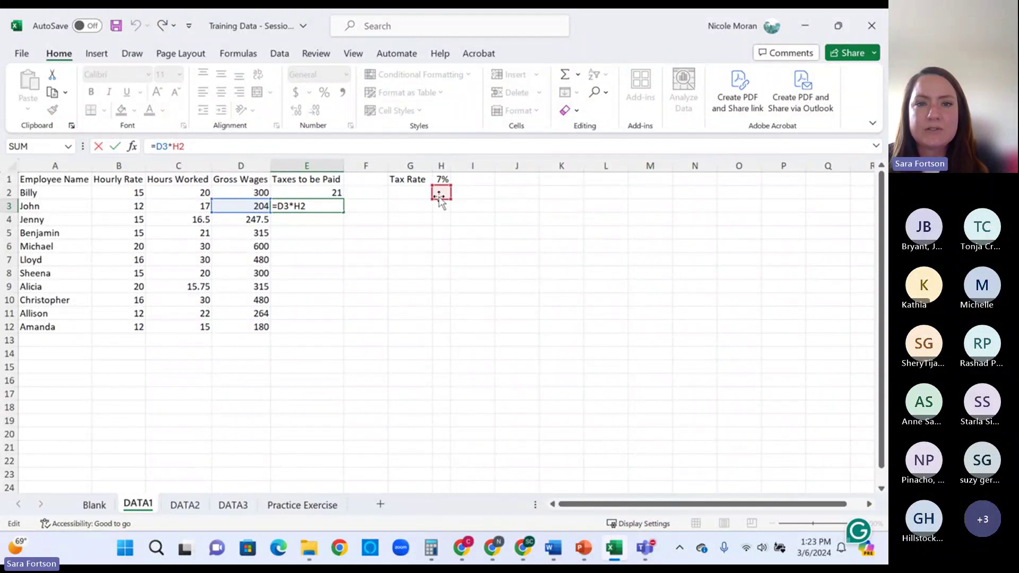
pyautogui.press('Escape')
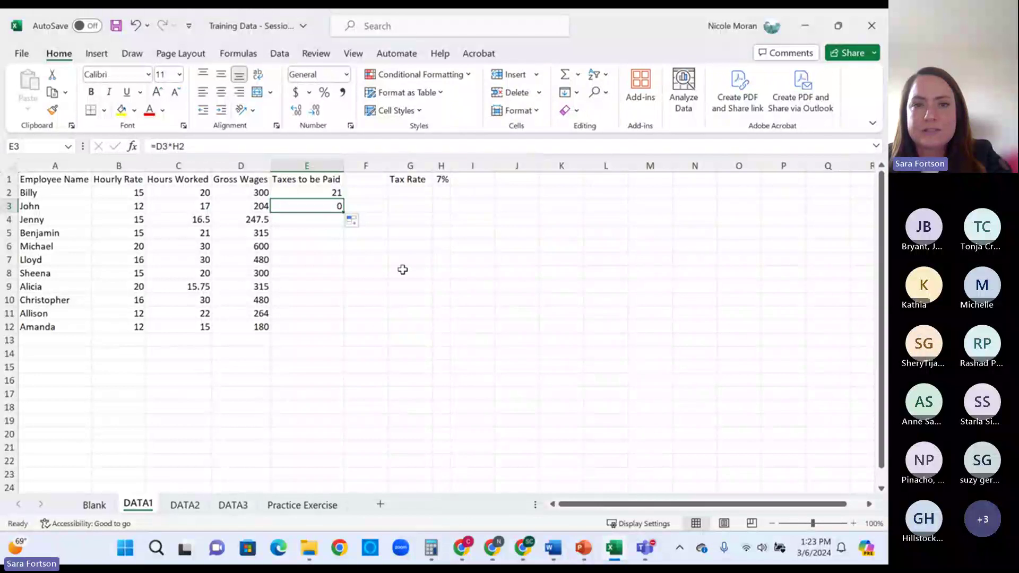
# - Fill the tax formula from E3 down through E8 and inspect the tax rate references in the copied cells
pyautogui.moveTo(344, 213); pyautogui.dragTo(345, 271)
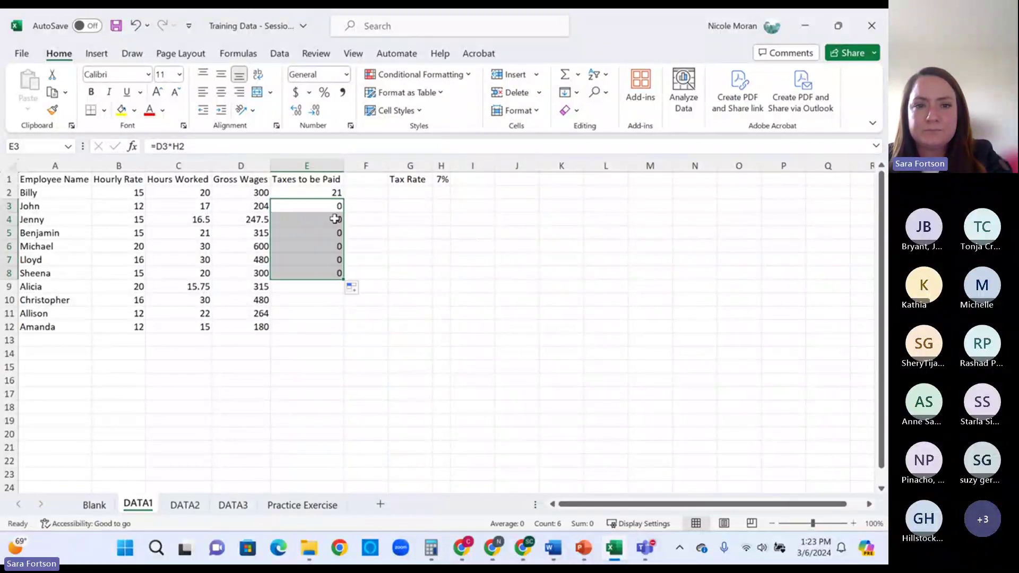
pyautogui.click(335, 219)
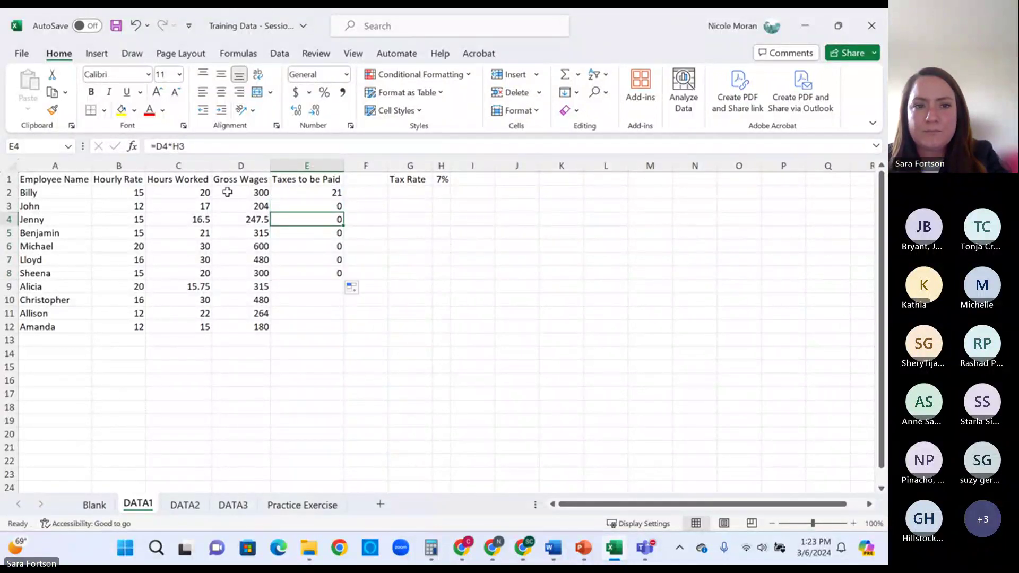
pyautogui.click(320, 233)
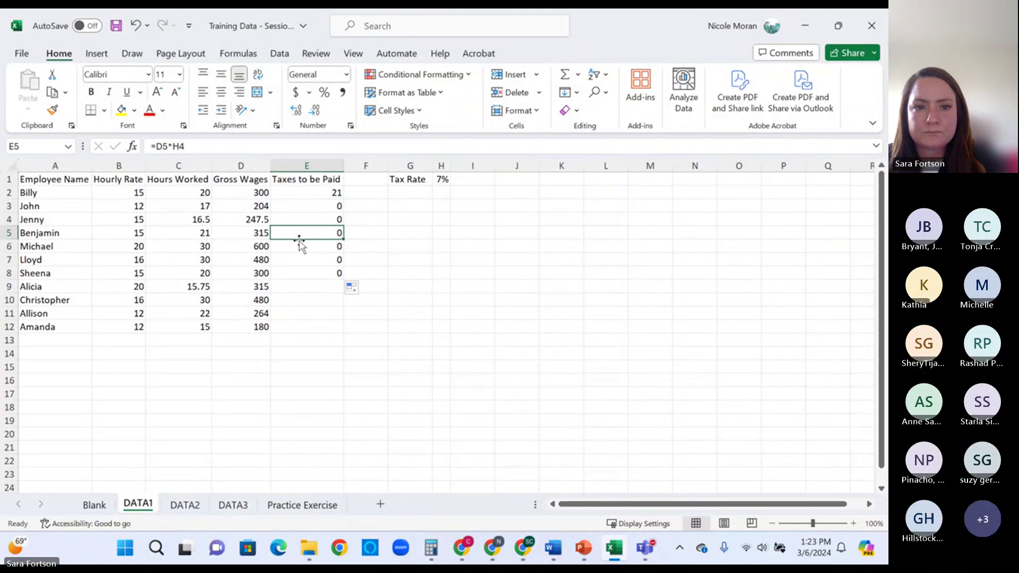
pyautogui.click(316, 245)
# - Clear the copied tax formulas from E3 through E8
pyautogui.moveTo(339, 206); pyautogui.dragTo(344, 273)
pyautogui.press('Delete')
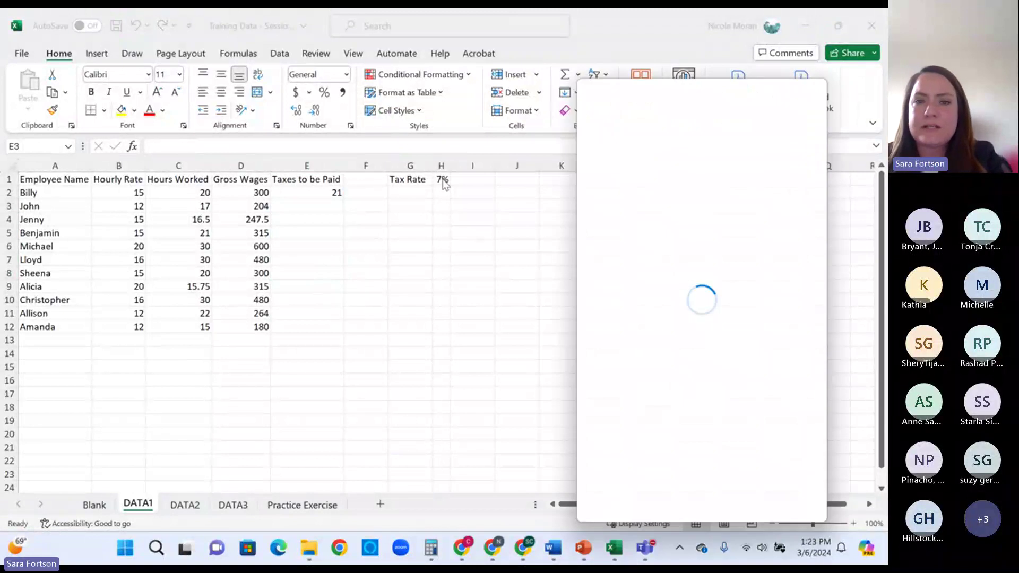
pyautogui.click(862, 344)
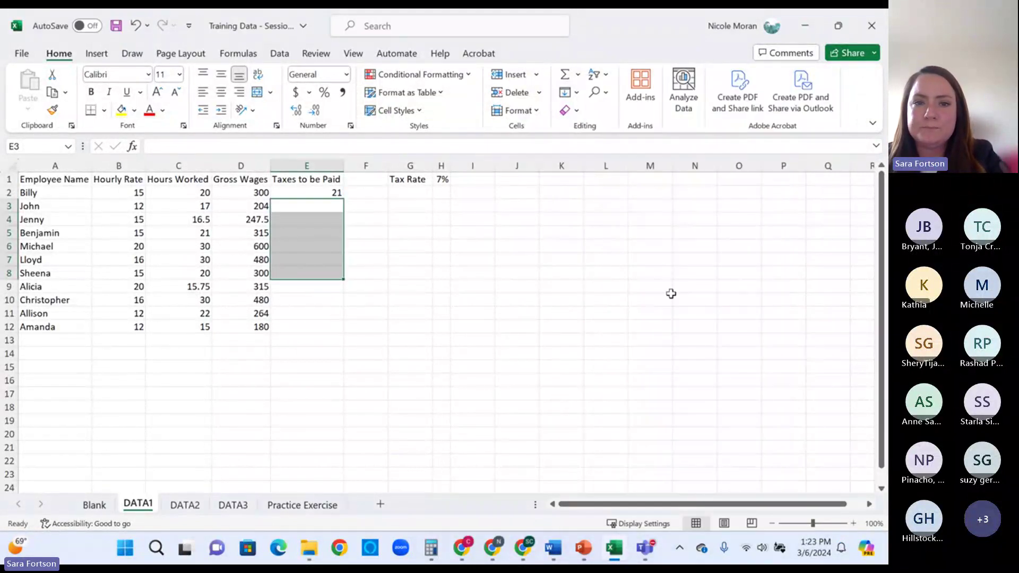
pyautogui.click(330, 207)
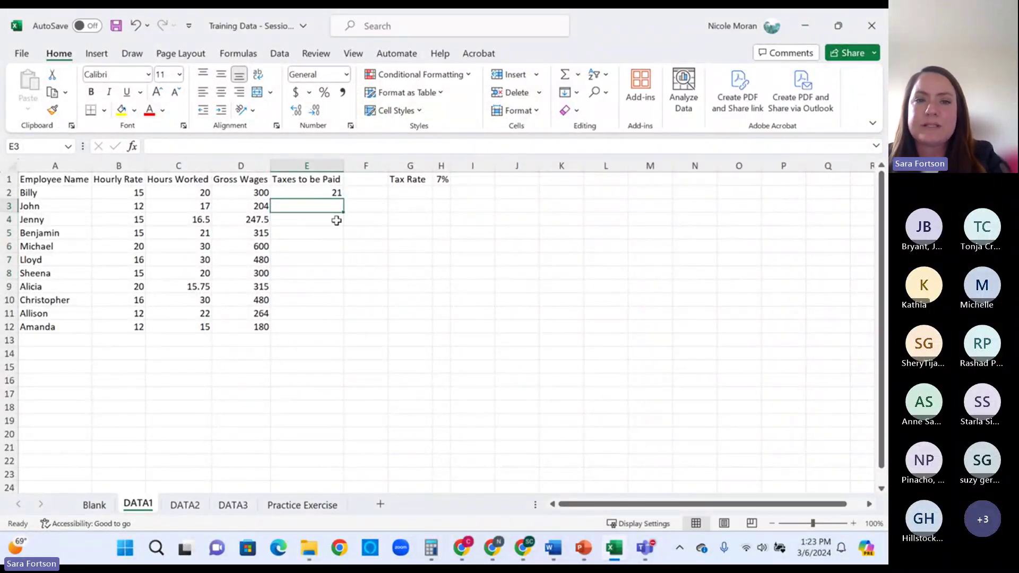
# - Make the tax rate reference in E2 absolute so the formula reads =D2*$H$1
pyautogui.click(333, 193)
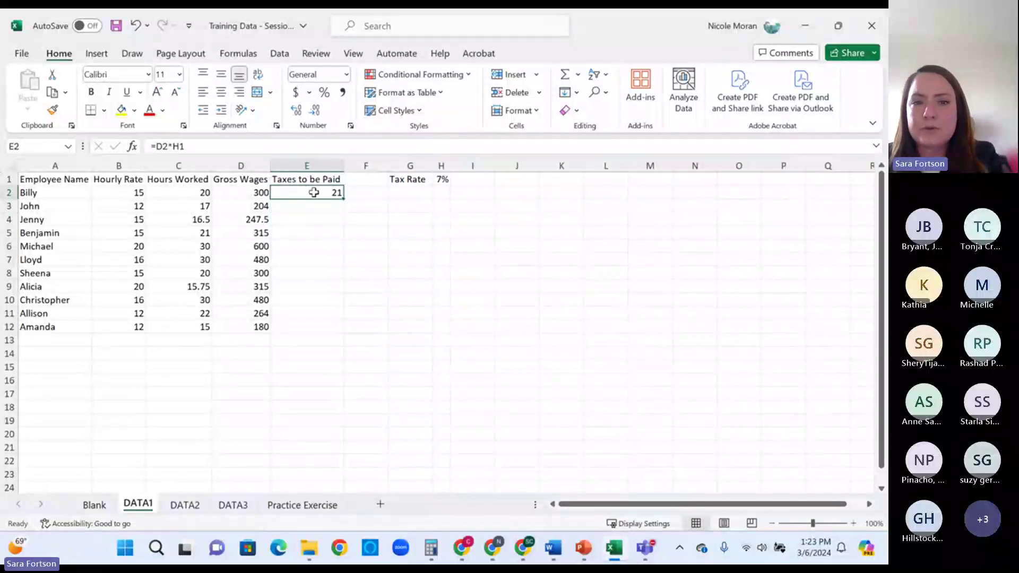
pyautogui.click(175, 146)
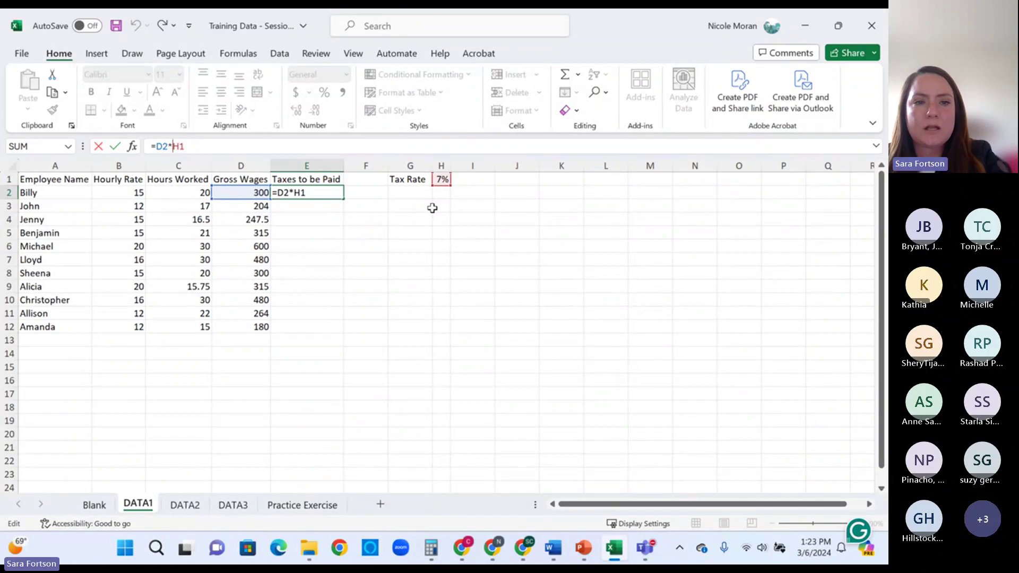
pyautogui.write('$')
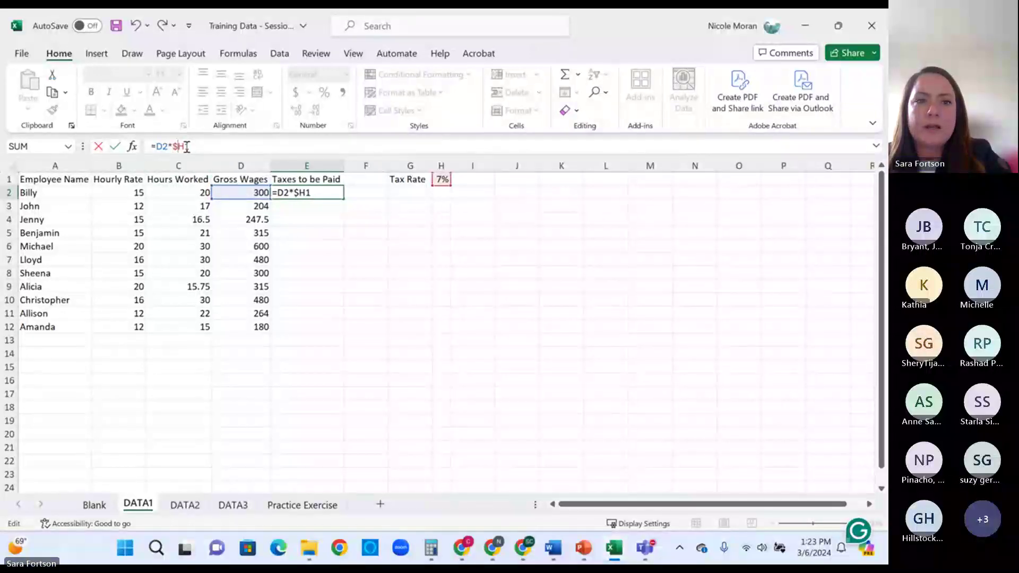
pyautogui.press('Right')
pyautogui.write('$')
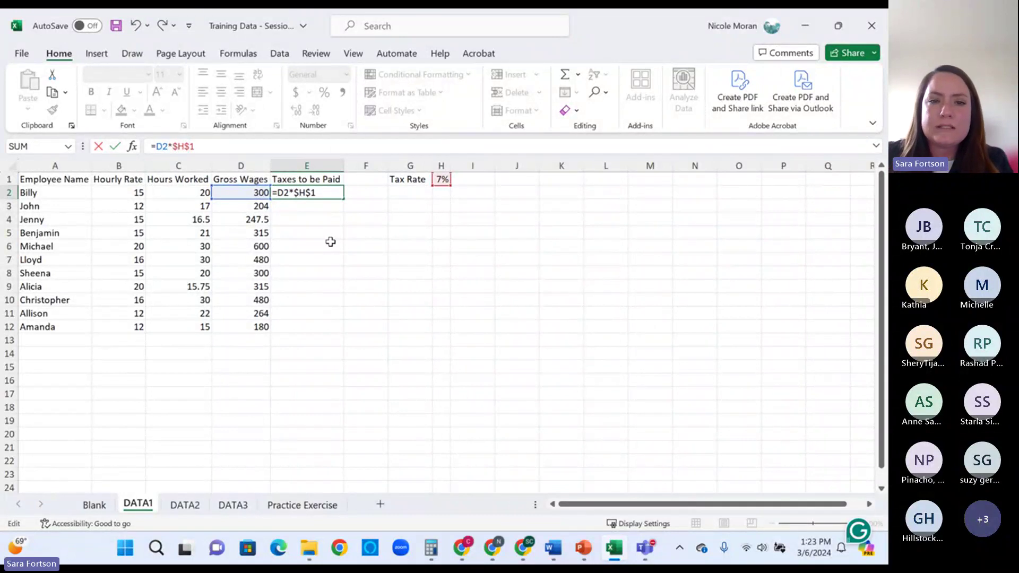
pyautogui.press('Return')
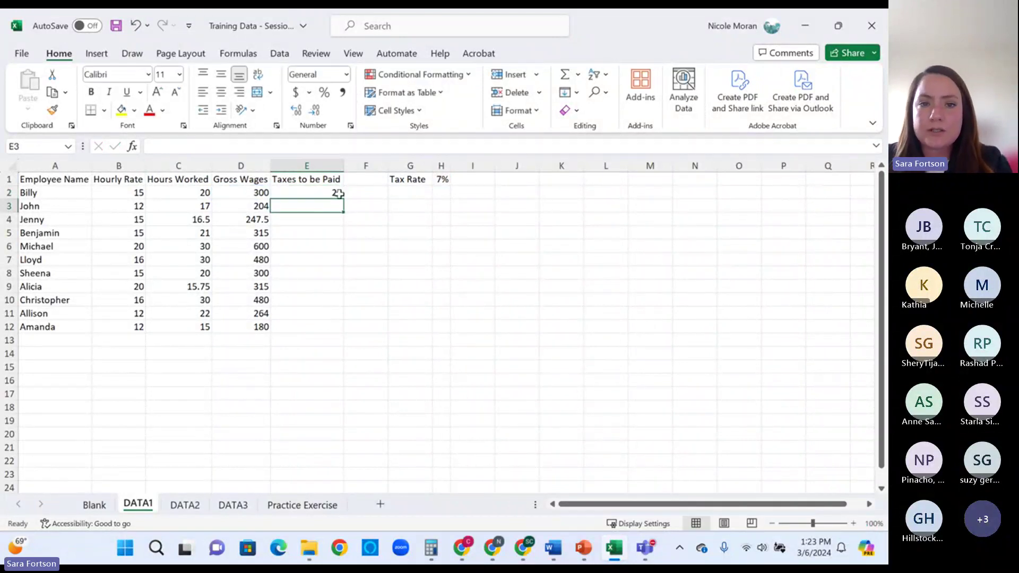
# - Fill the tax formula from E2 down through E12 and inspect the absolute tax rate reference in the copied cells
pyautogui.press('Up')
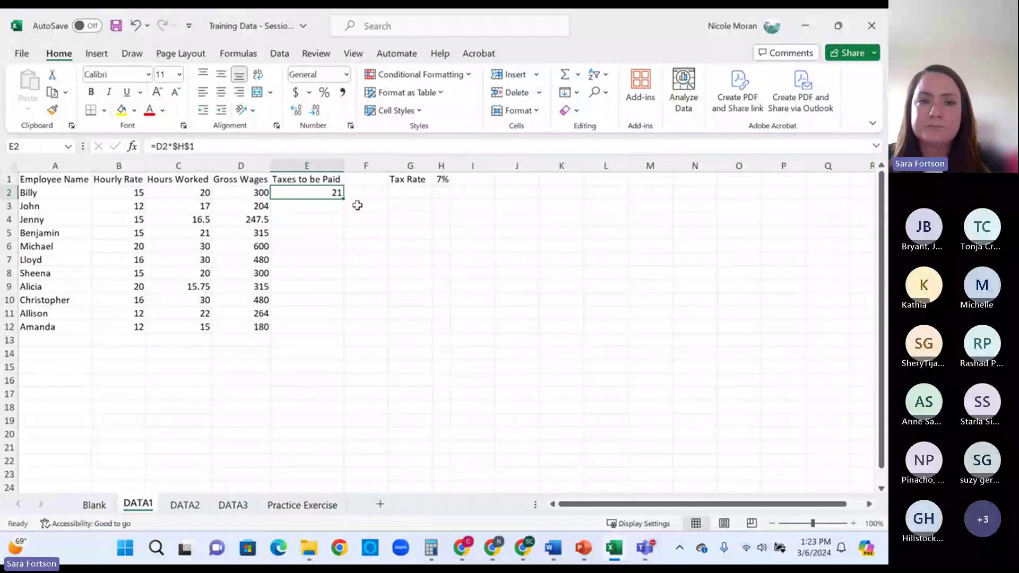
pyautogui.moveTo(343, 202); pyautogui.dragTo(320, 328)
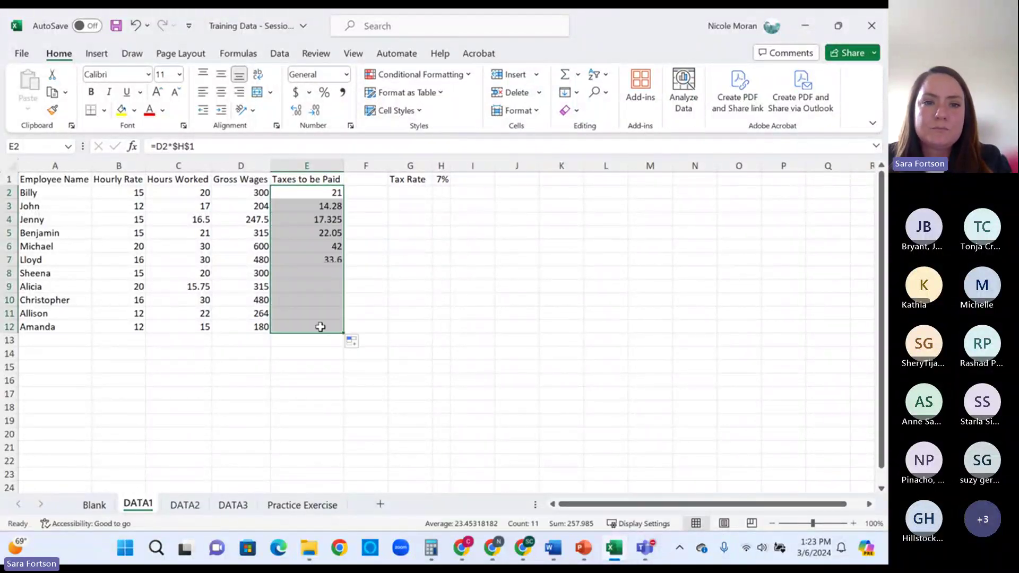
pyautogui.click(330, 207)
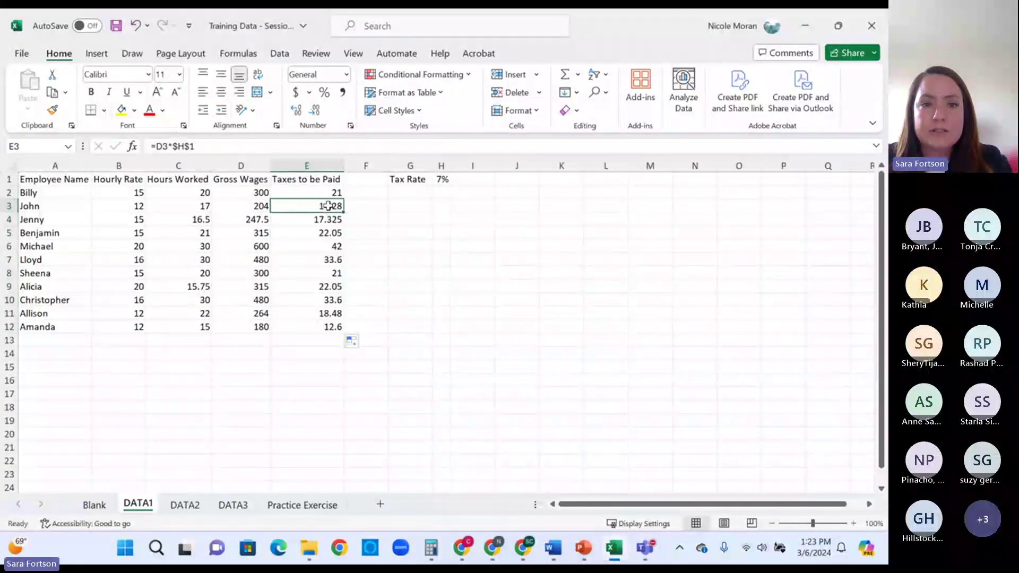
pyautogui.click(168, 146)
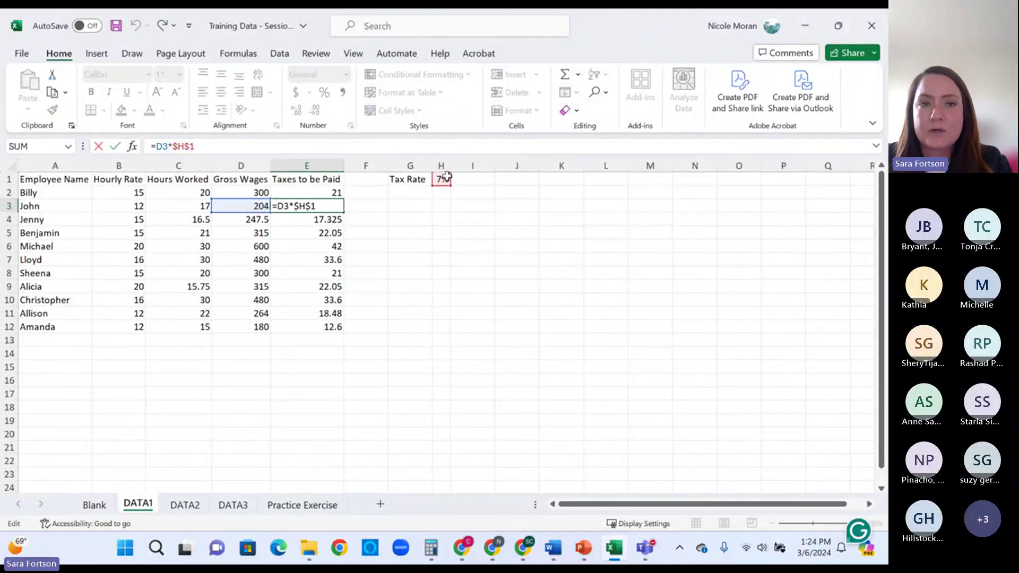
pyautogui.press('Return')
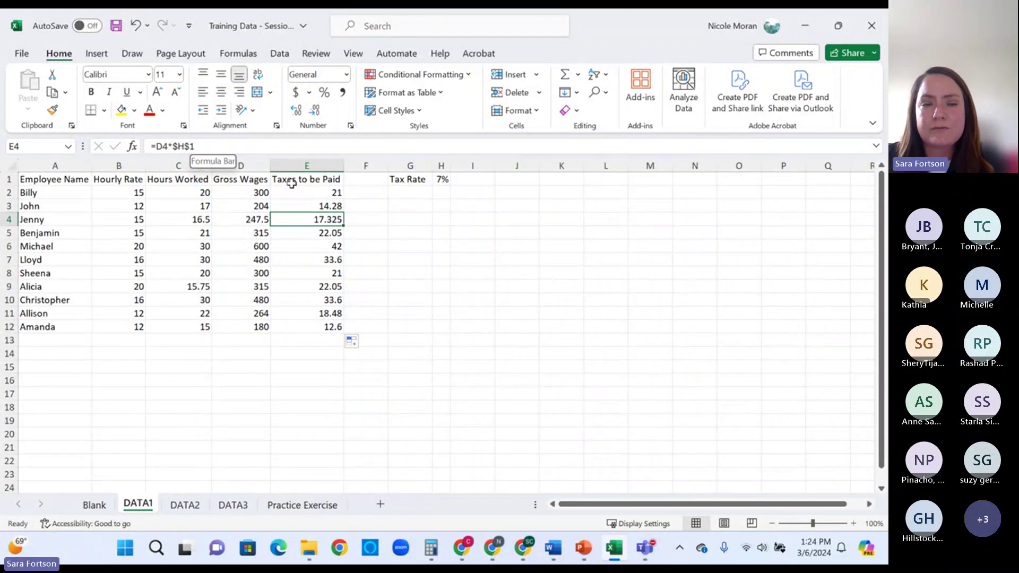
pyautogui.press('Down')
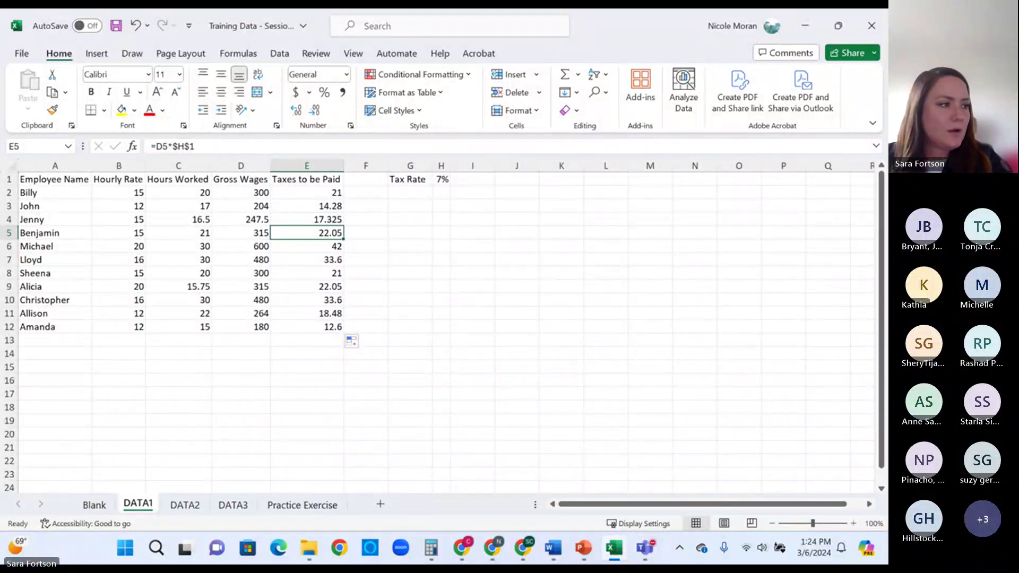
pyautogui.hotkey('alt', 'Tab')
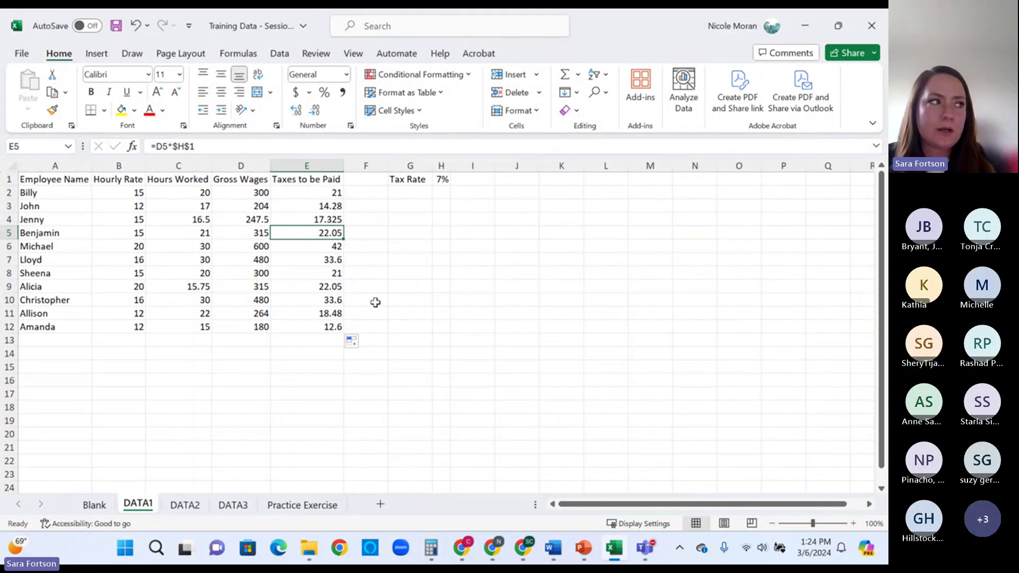
# - Total the Hours Worked values in C13 with the formula =SUM(C2:C12)
pyautogui.click(170, 342)
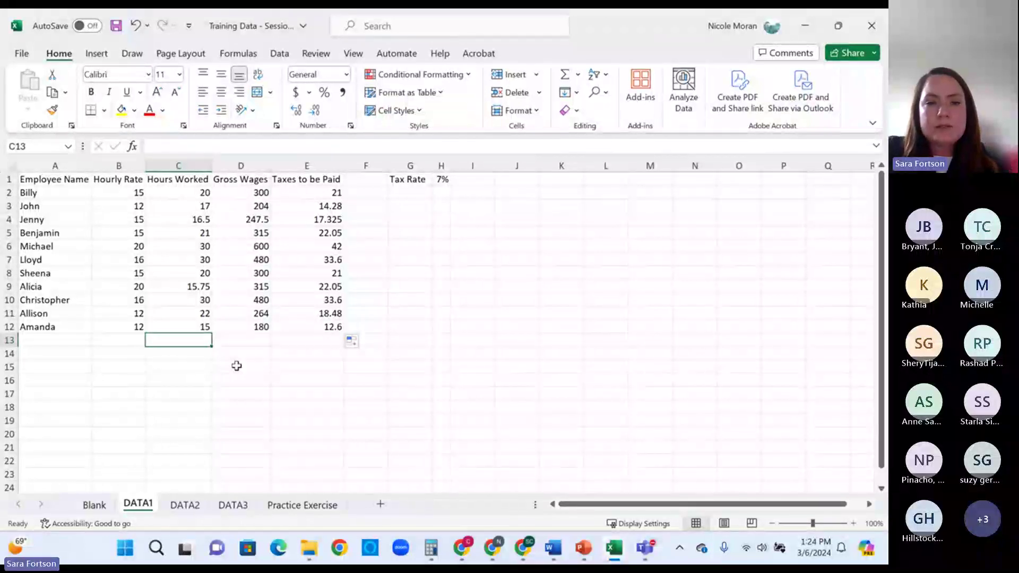
pyautogui.write('=')
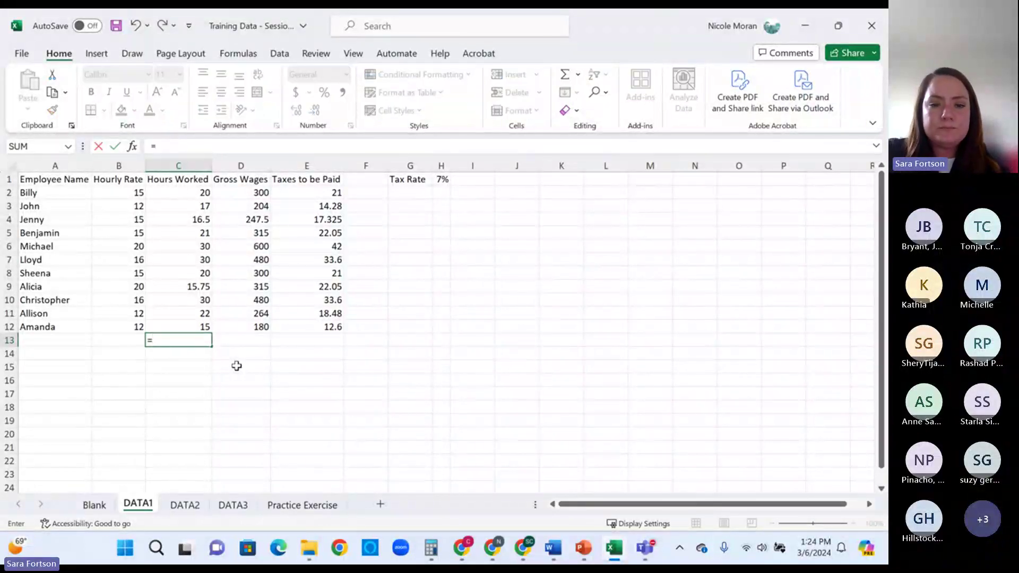
pyautogui.write('sum')
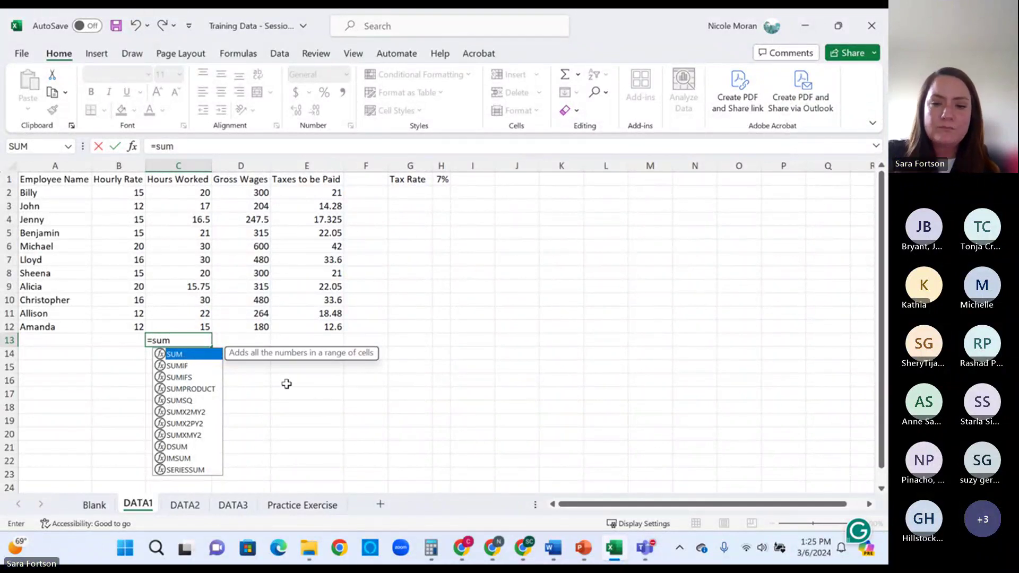
pyautogui.write('(')
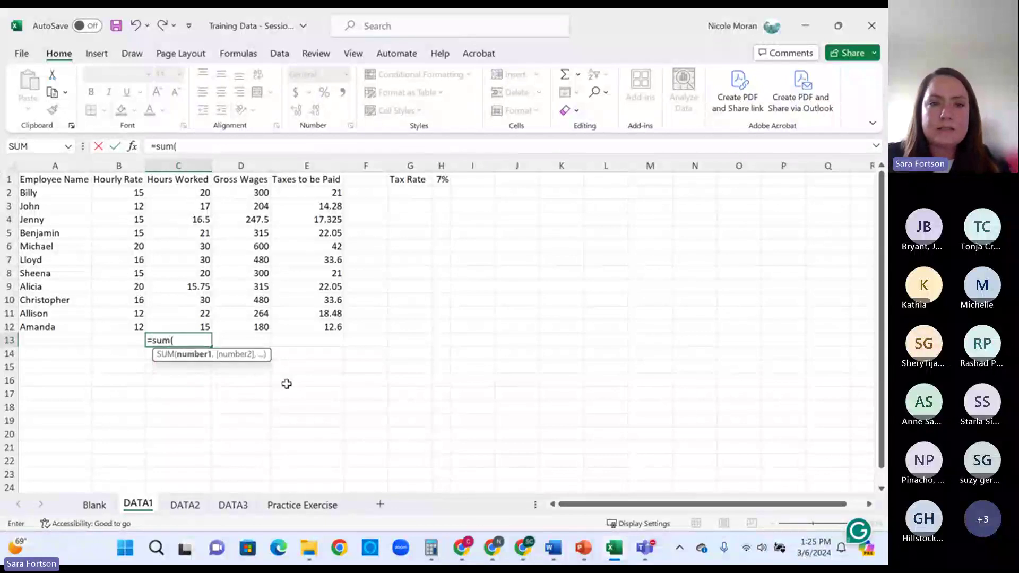
pyautogui.click(196, 192)
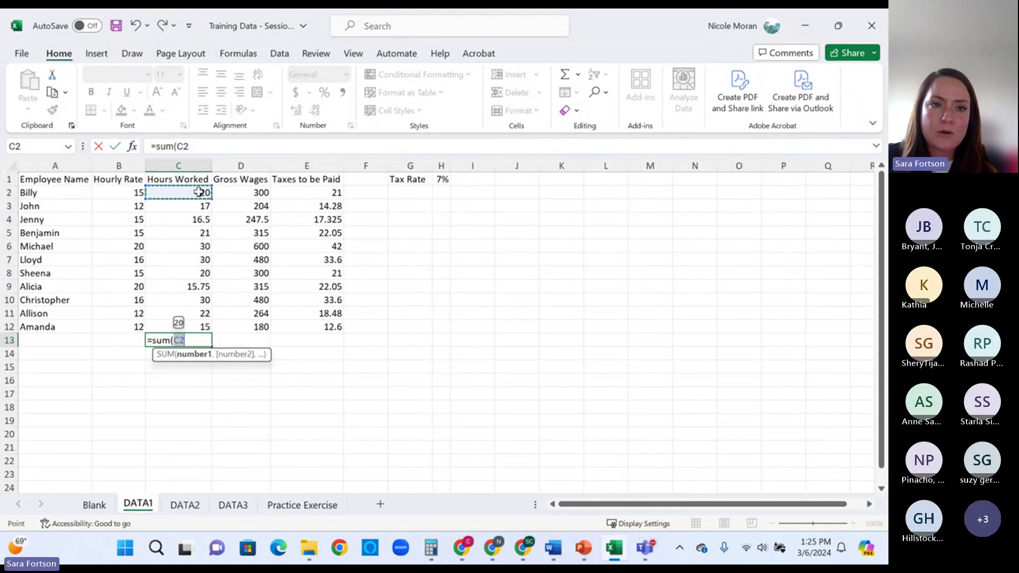
pyautogui.moveTo(196, 193); pyautogui.dragTo(197, 325)
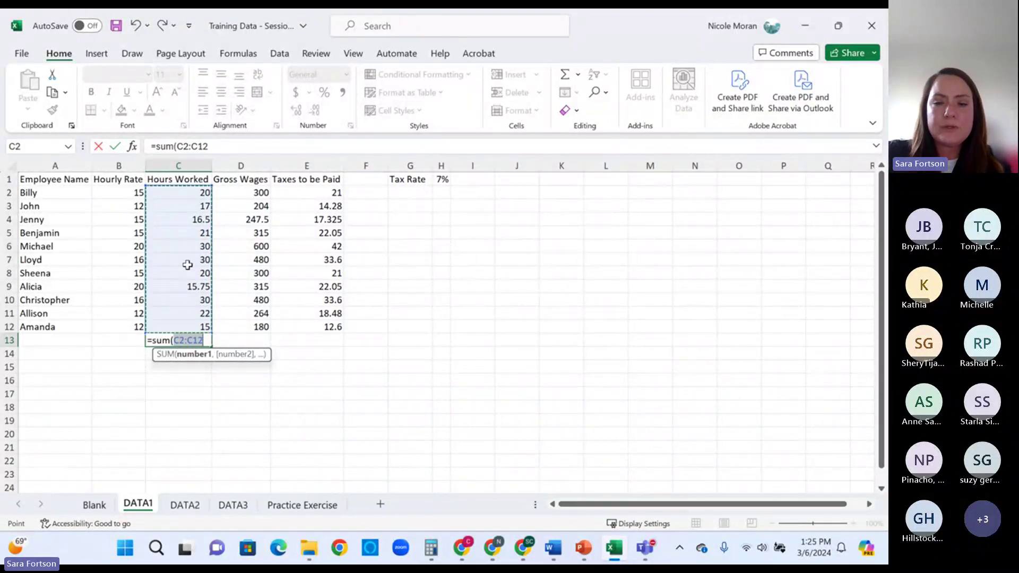
pyautogui.write(')')
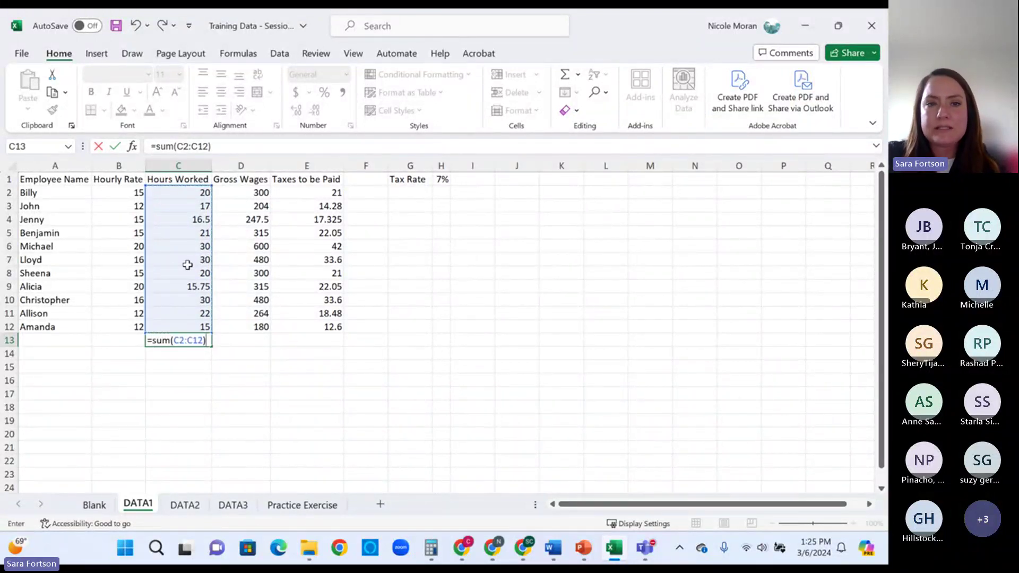
pyautogui.press('Return')
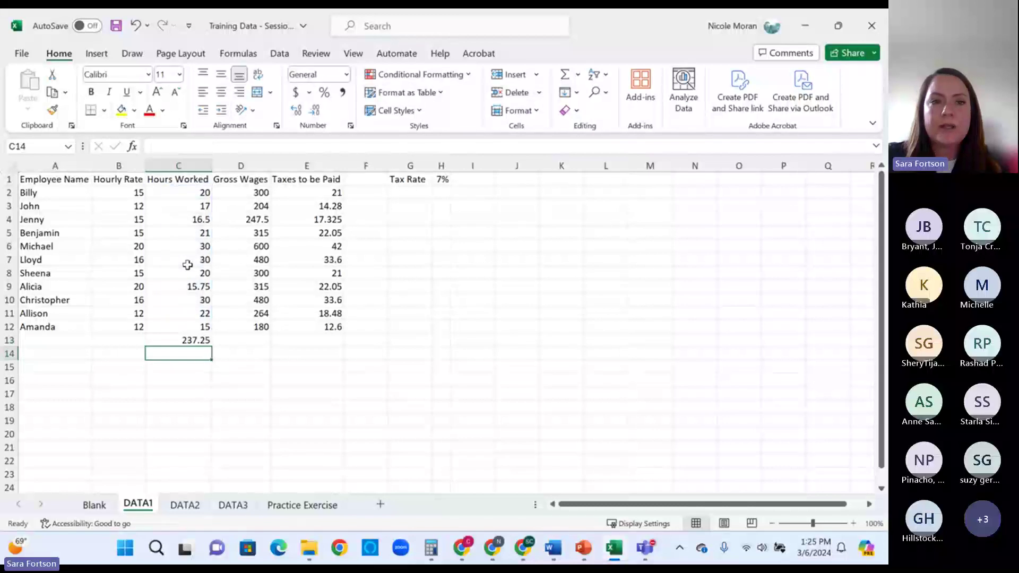
# - Review the total formula in C13 and label it Sum in B13
pyautogui.click(205, 341)
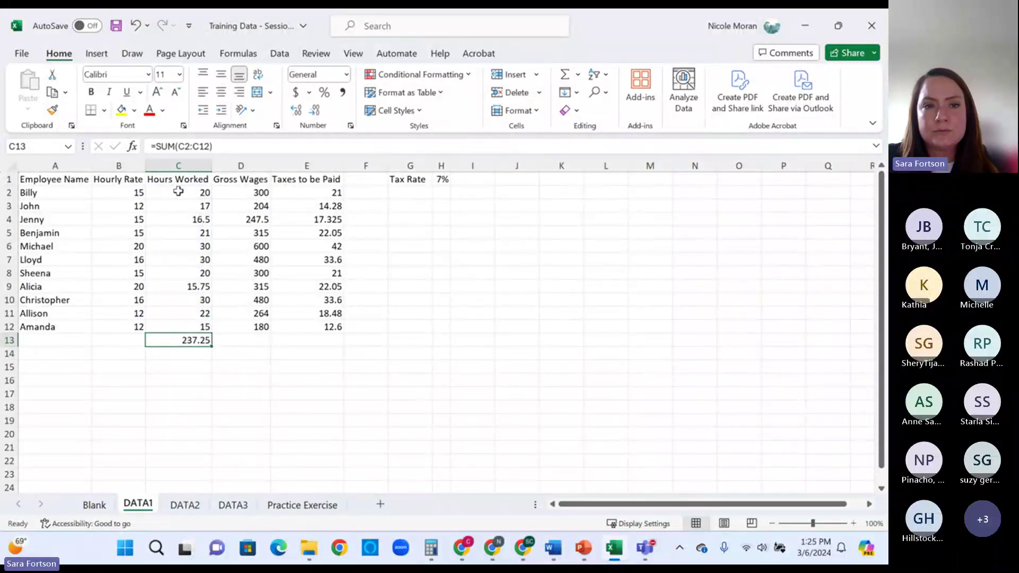
pyautogui.click(142, 341)
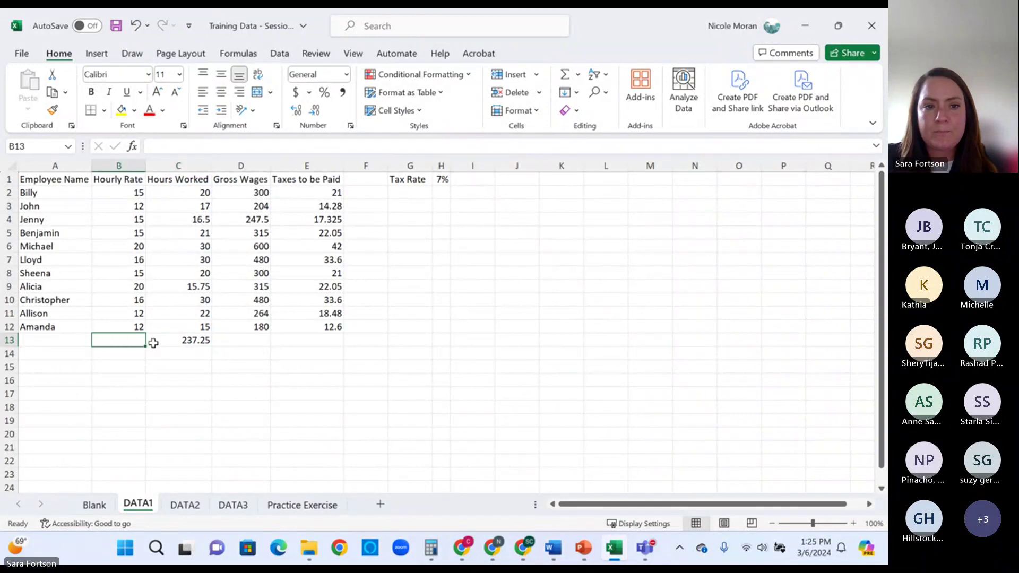
pyautogui.write('Sum')
pyautogui.press('Return')
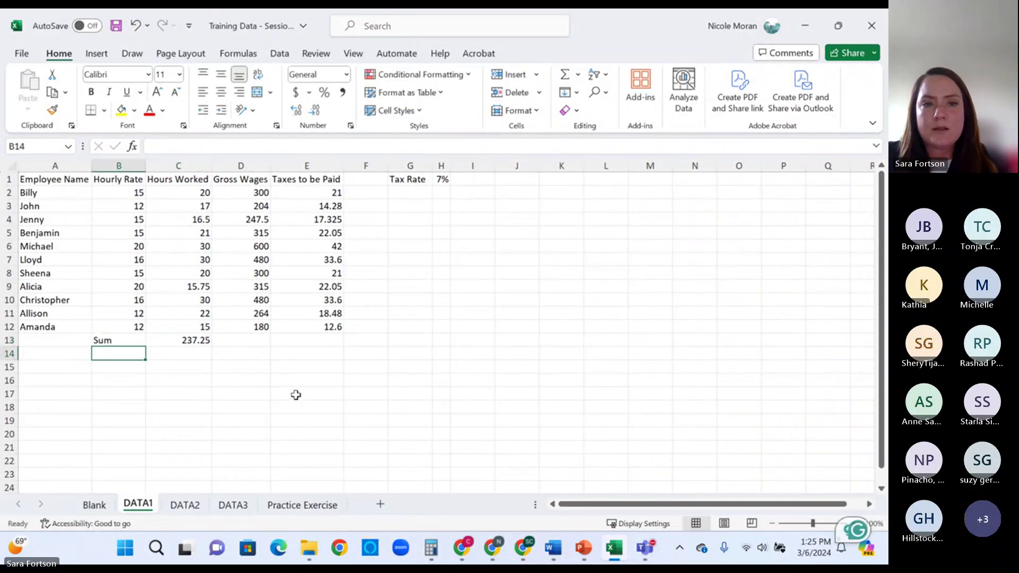
# - Check the summary statistics for the hours in C2:C12 and enter the label Average in B14
pyautogui.click(202, 191)
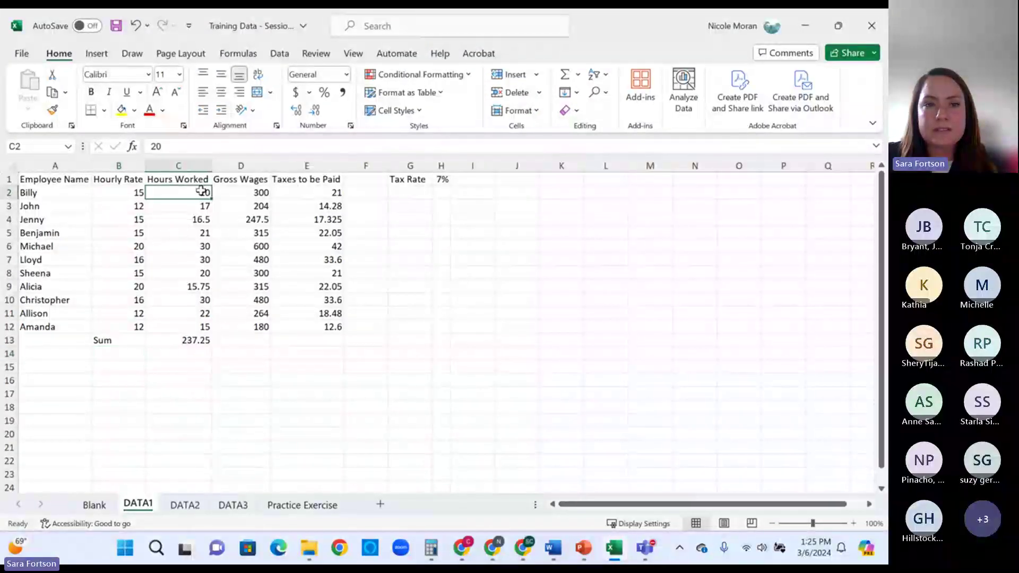
pyautogui.moveTo(202, 191); pyautogui.dragTo(197, 322)
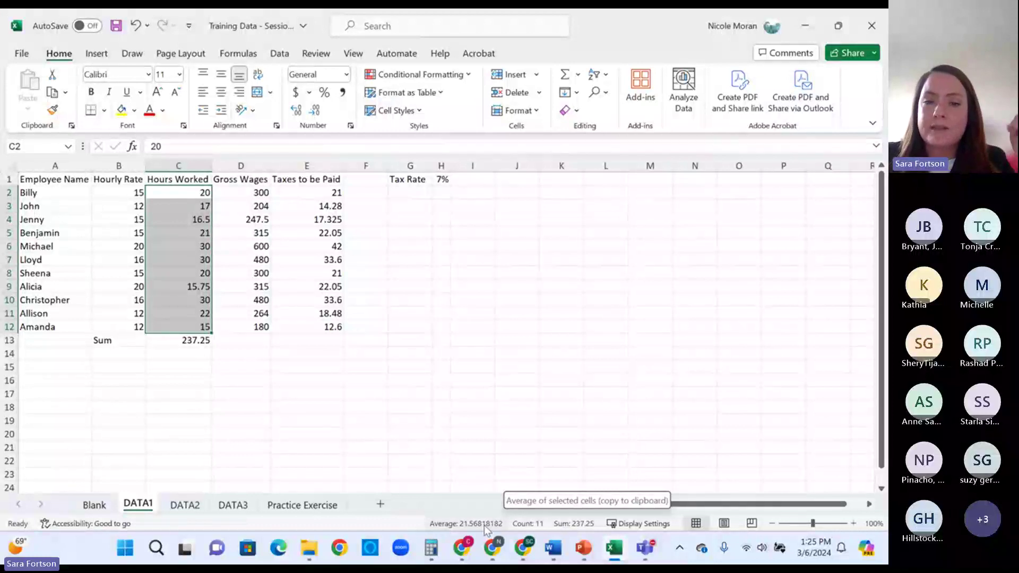
pyautogui.click(123, 352)
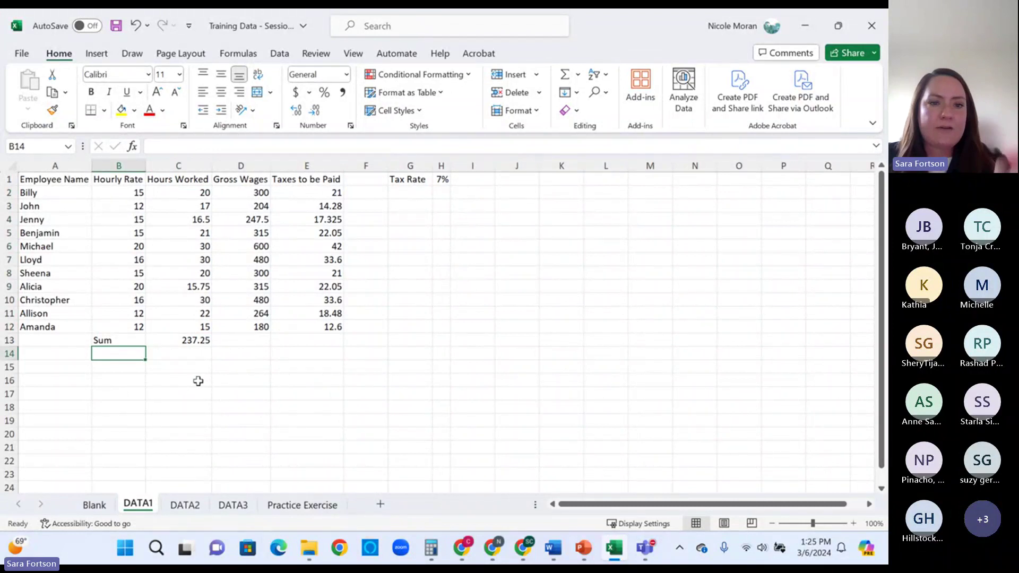
pyautogui.write('Average')
pyautogui.press('Tab')
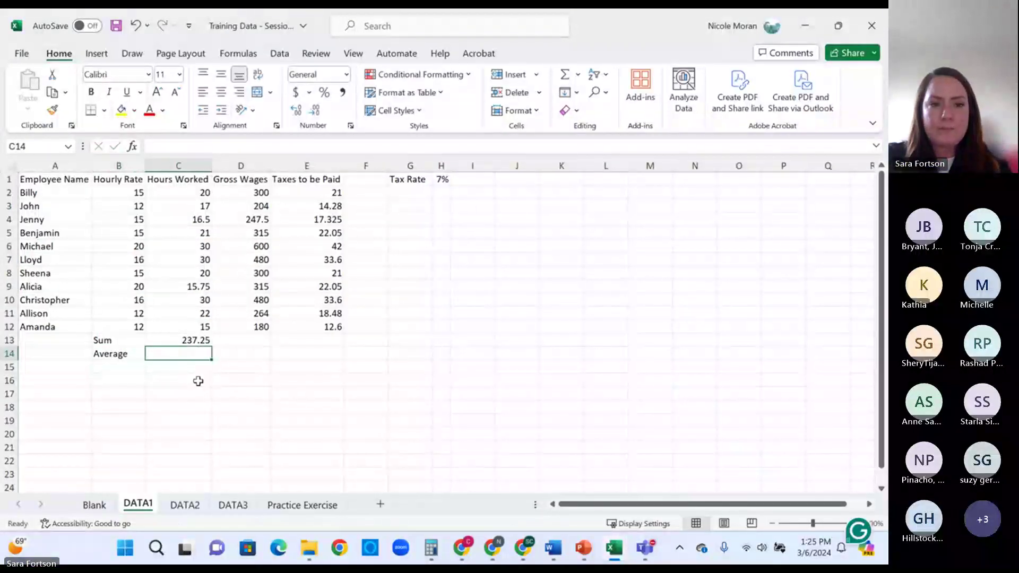
# - Calculate the average hours worked in C14 with the formula =AVERAGE(C2:C12)
pyautogui.write('=')
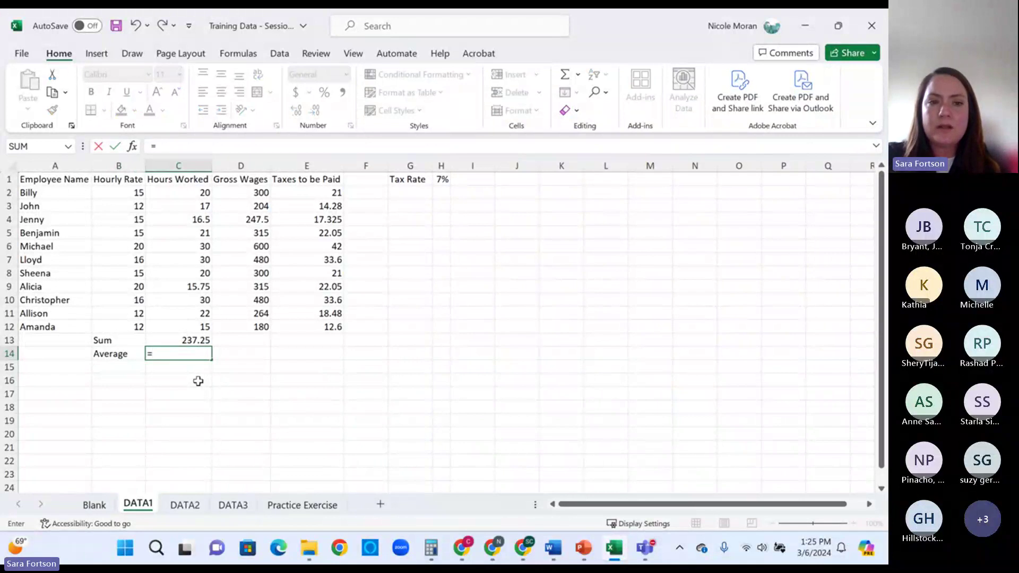
pyautogui.write('avera')
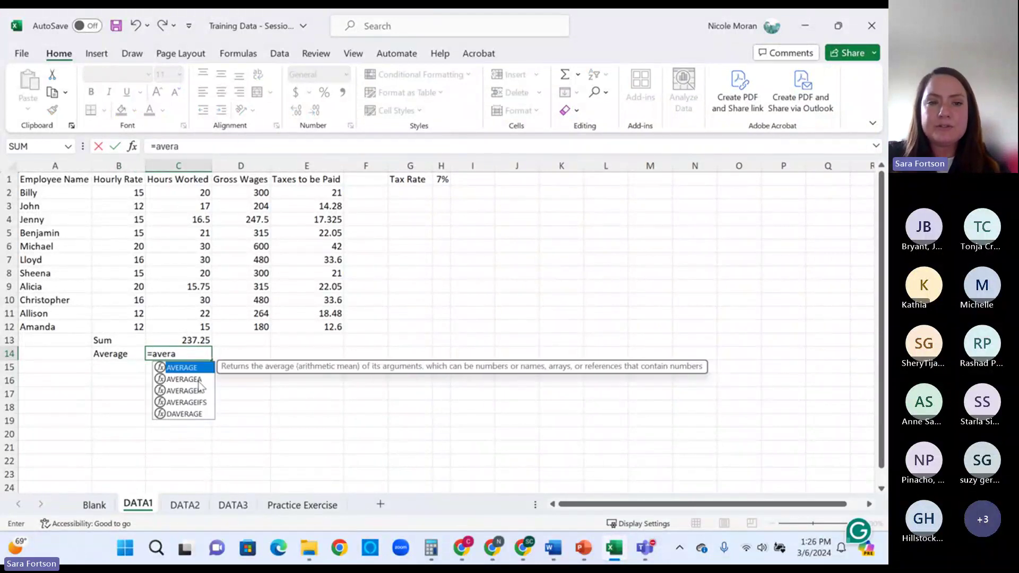
pyautogui.write('ge')
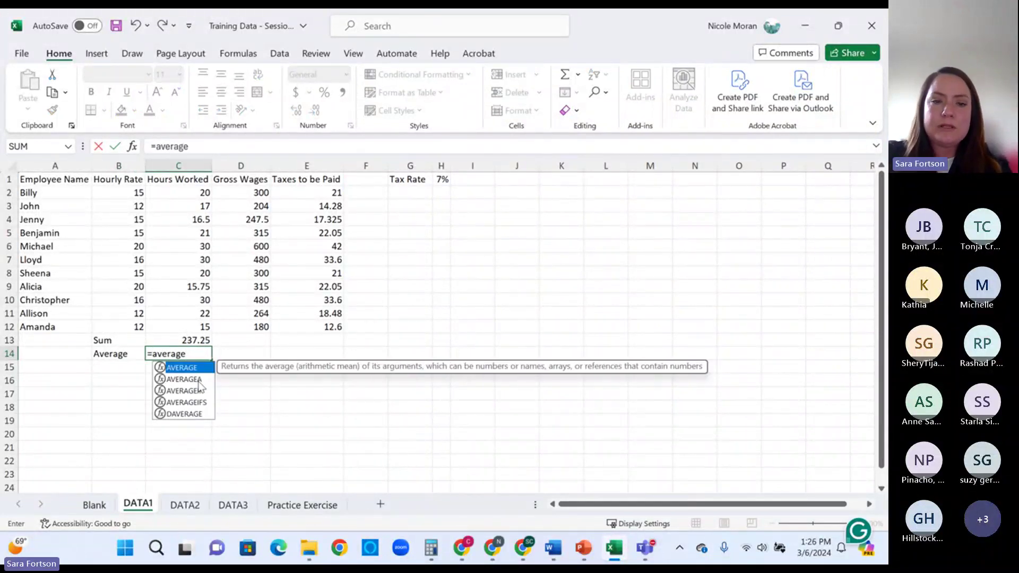
pyautogui.write('(')
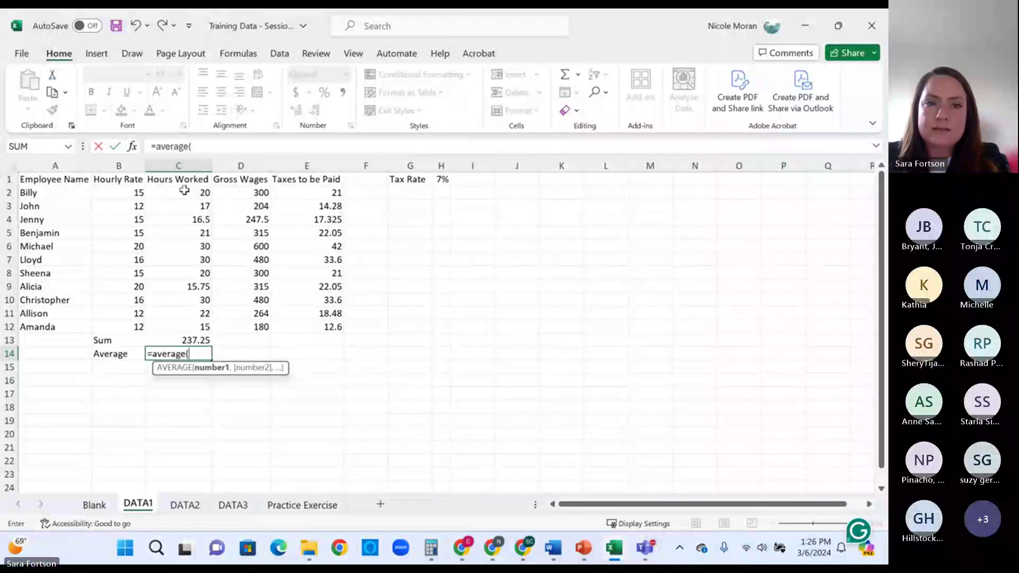
pyautogui.moveTo(184, 191); pyautogui.dragTo(193, 326)
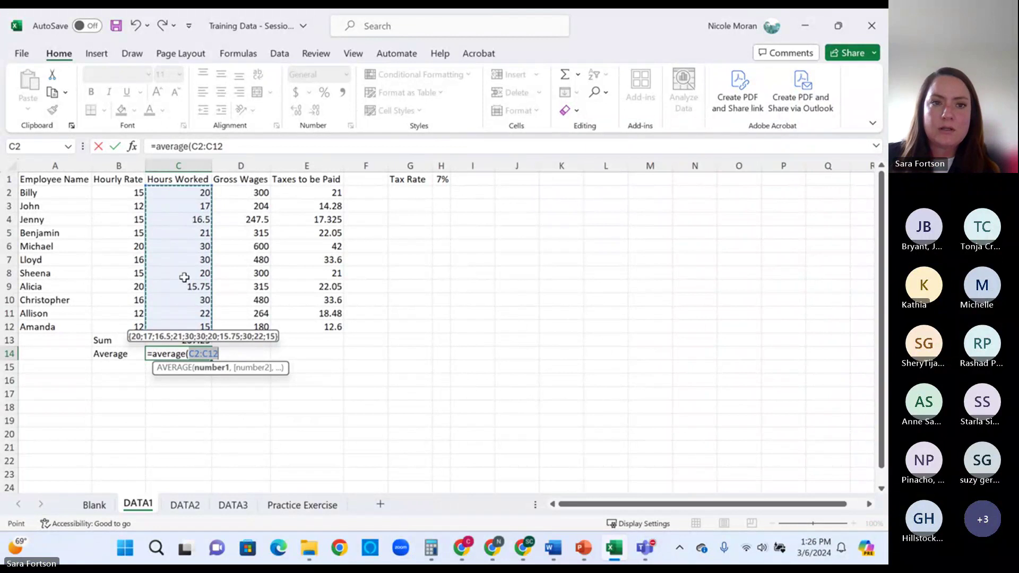
pyautogui.write(')')
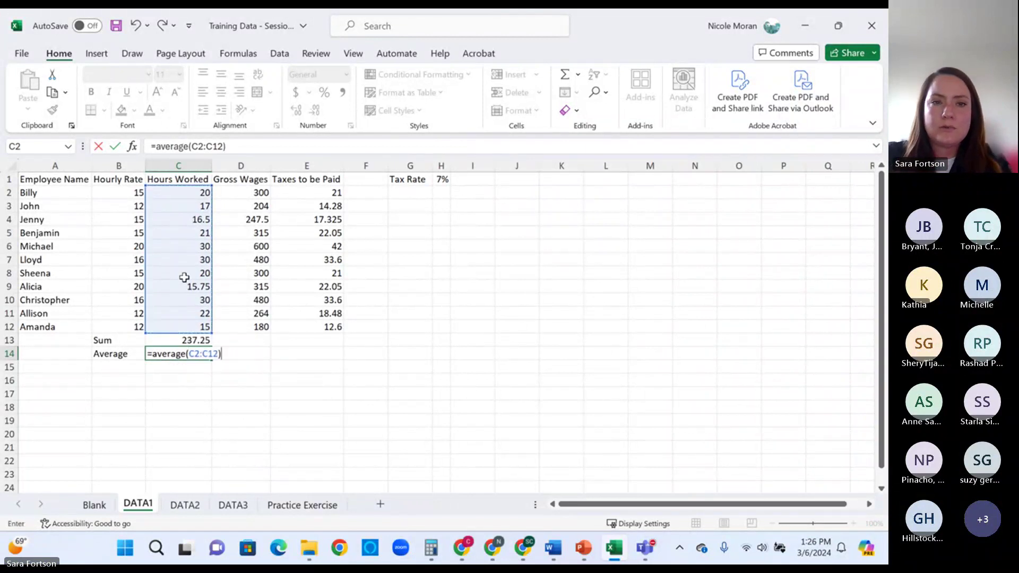
pyautogui.press('Return')
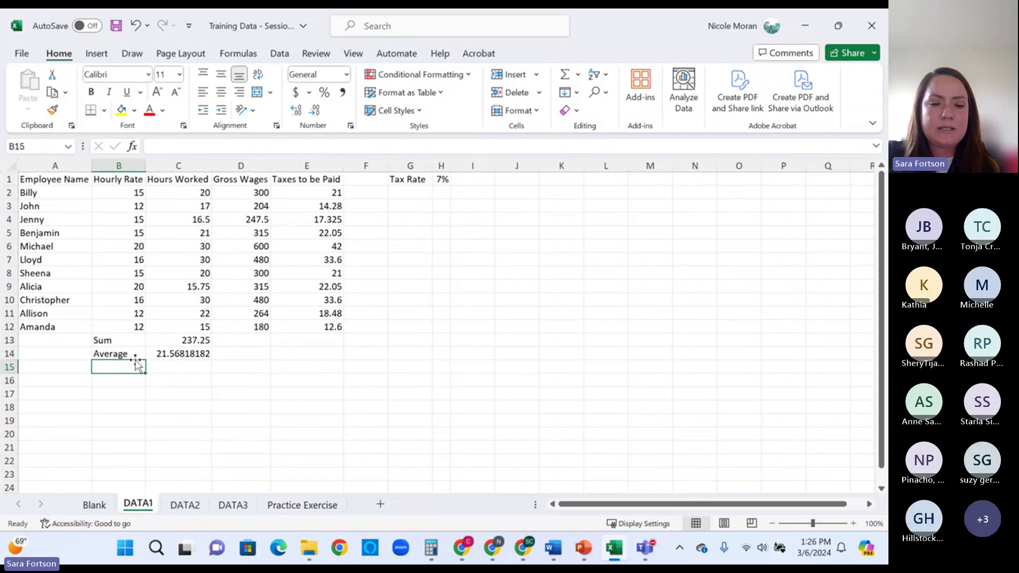
# - Add the row labels Min in B15 and Max in B16
pyautogui.write('Min')
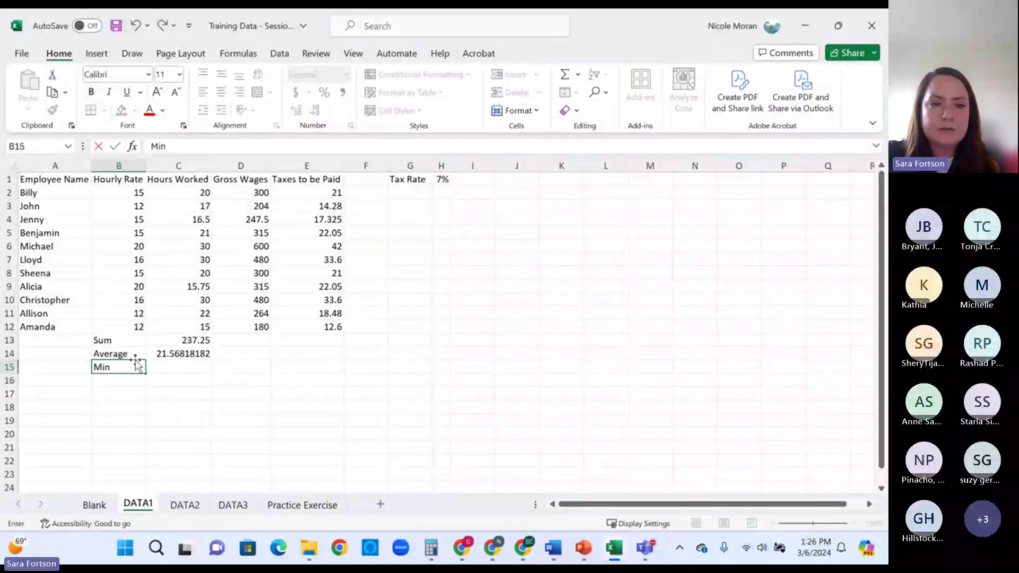
pyautogui.press('Return')
pyautogui.write('Max')
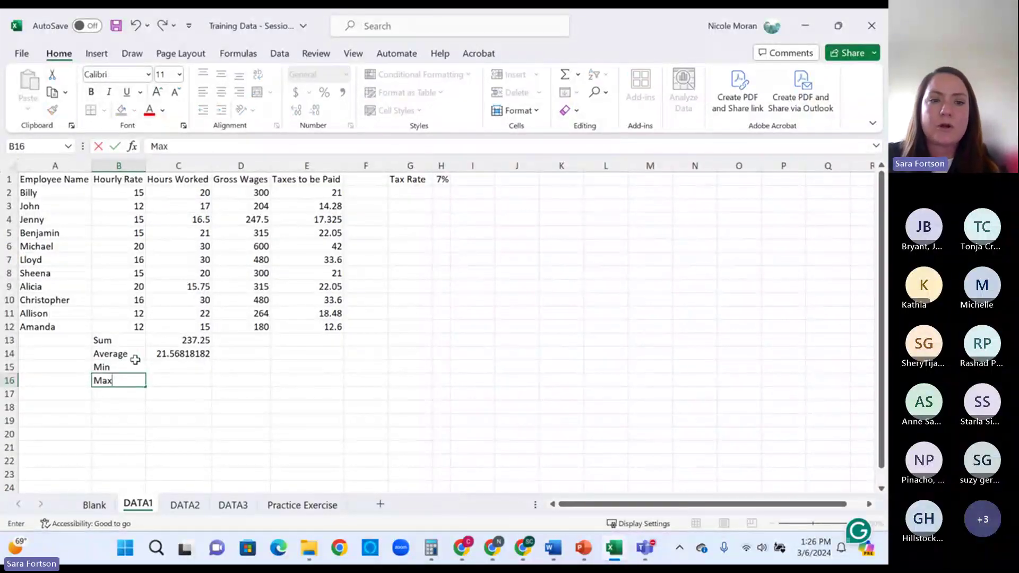
pyautogui.click(127, 366)
# - Calculate the minimum hours worked in C15 with the formula =MIN(C2:C12)
pyautogui.click(183, 368)
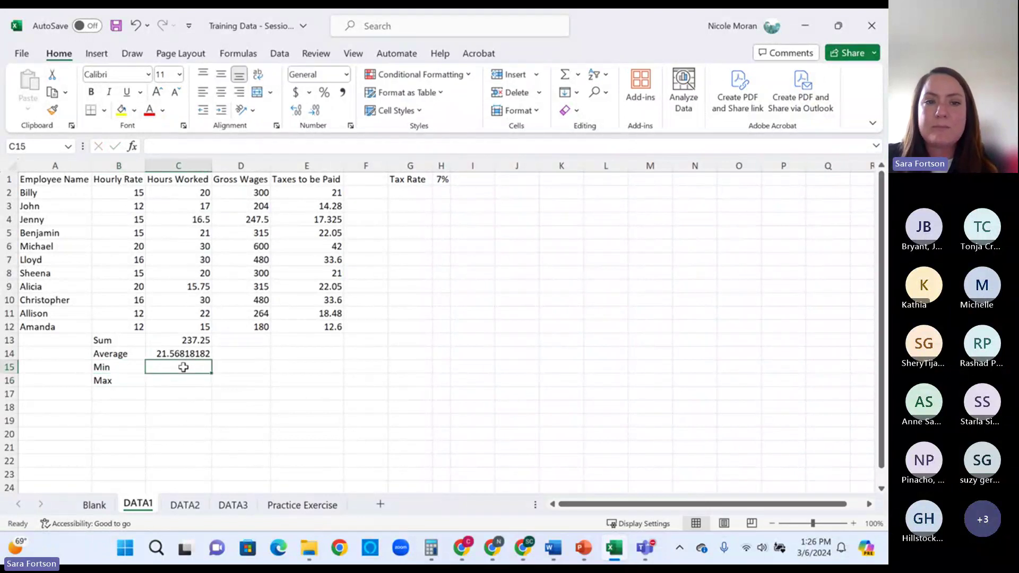
pyautogui.write('=')
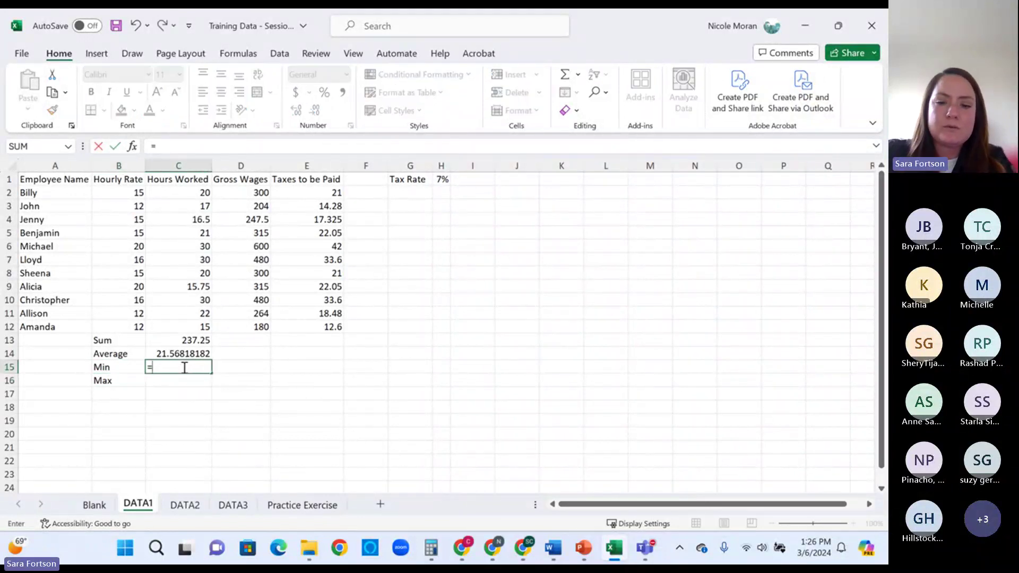
pyautogui.write('min(')
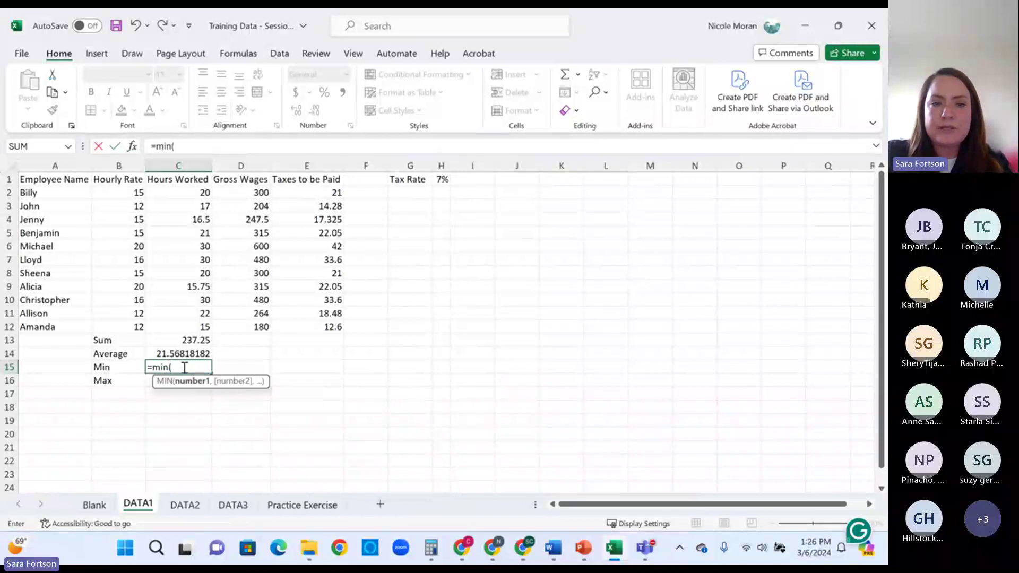
pyautogui.moveTo(203, 192); pyautogui.dragTo(200, 326)
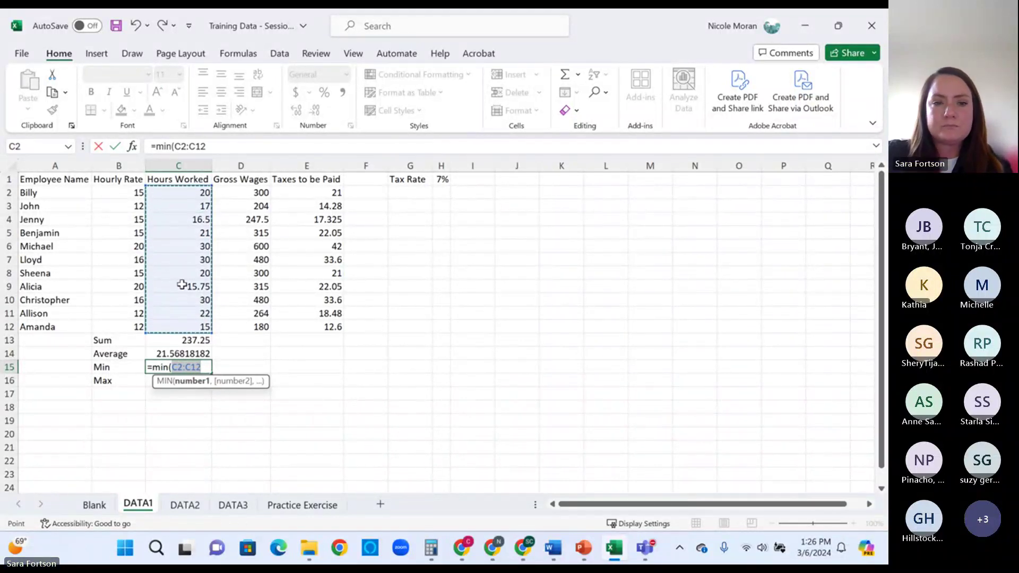
pyautogui.write(')')
pyautogui.press('Return')
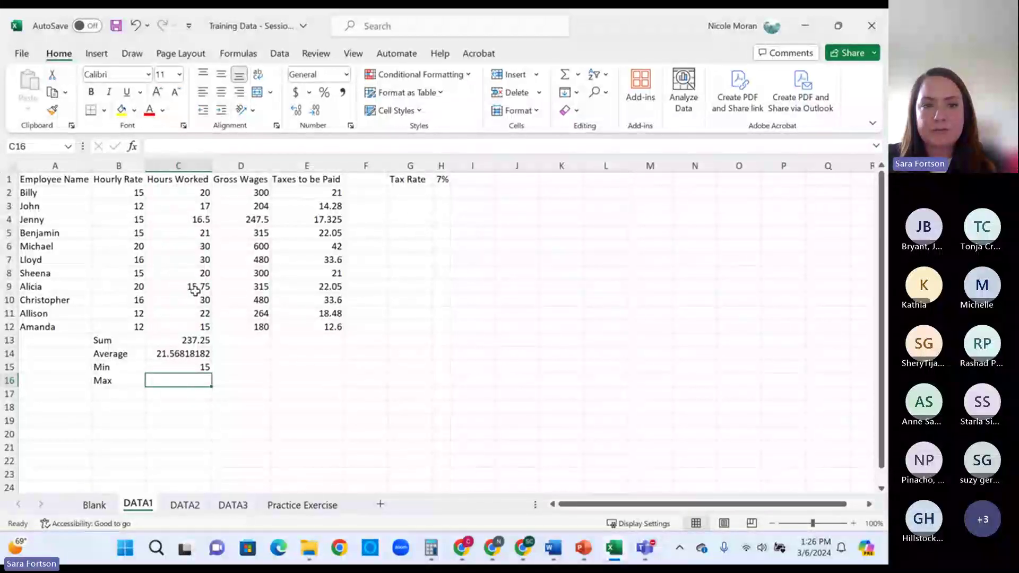
pyautogui.click(203, 327)
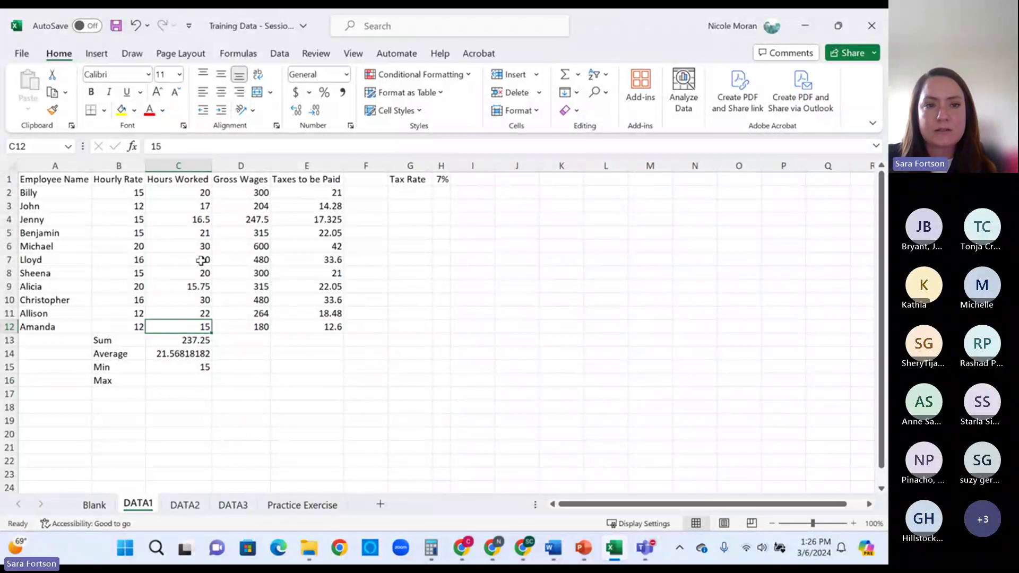
# - Calculate the maximum hours worked in C16 with the formula =MAX(C2:C12)
pyautogui.click(201, 378)
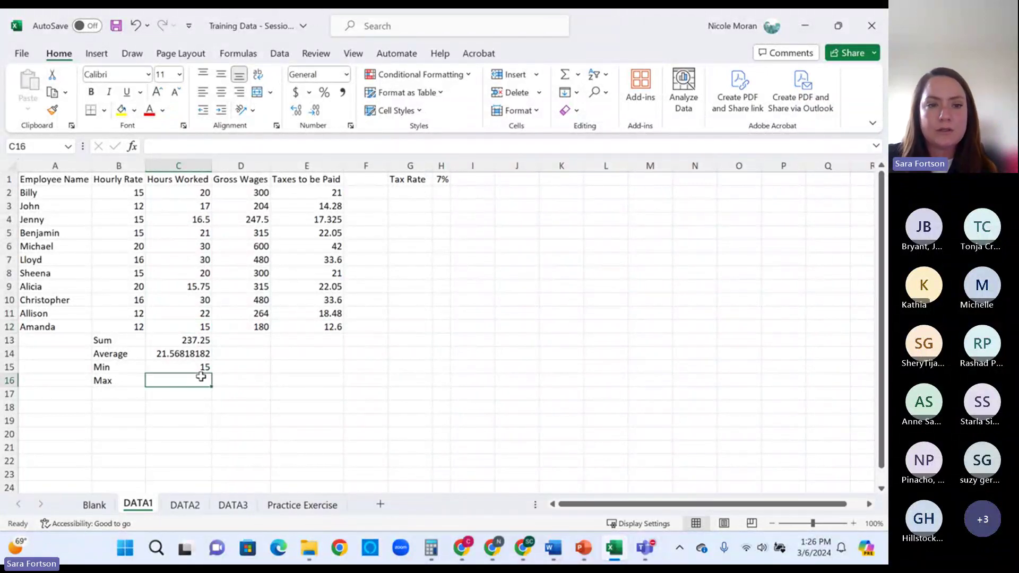
pyautogui.write('=max')
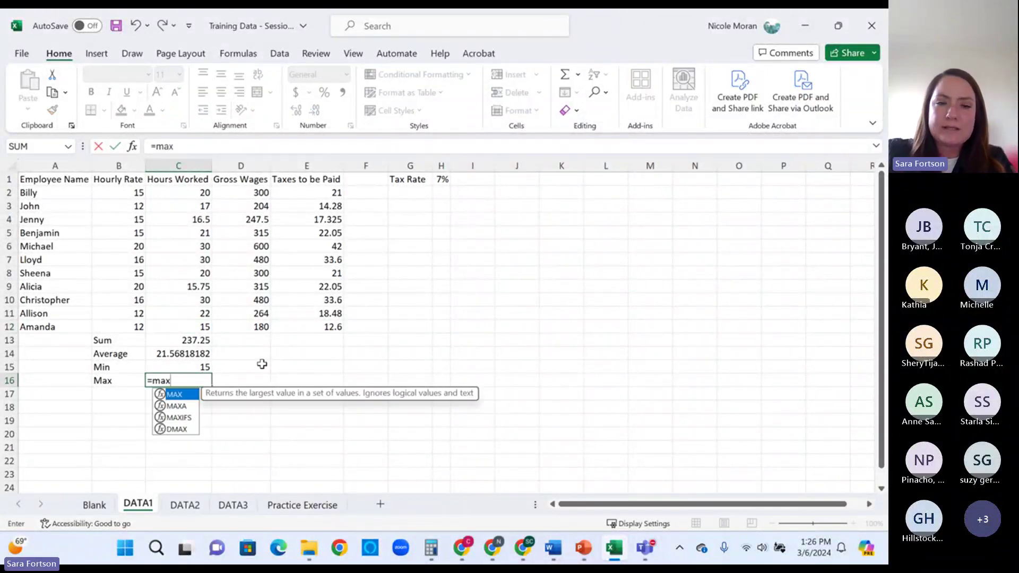
pyautogui.write('(')
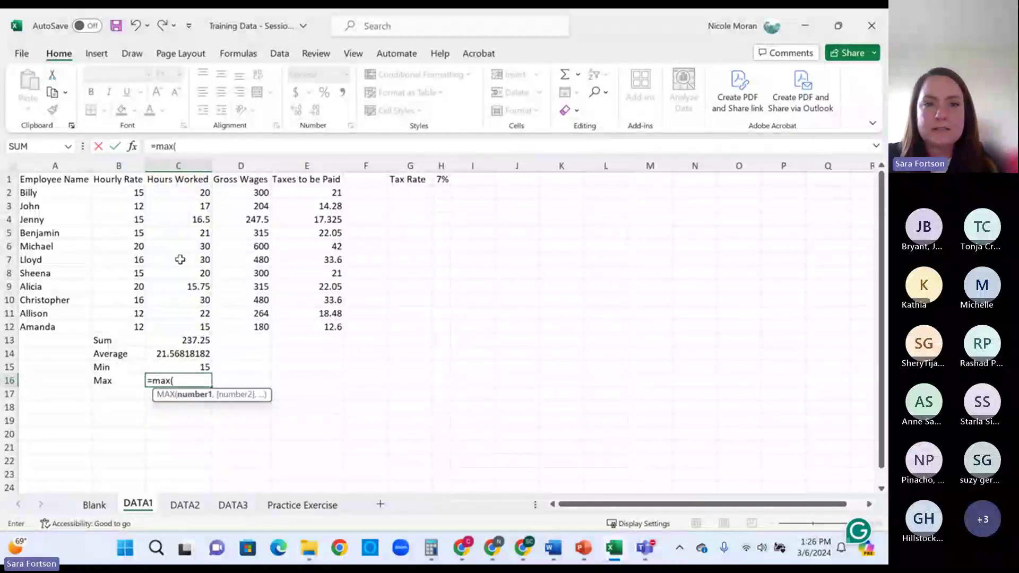
pyautogui.moveTo(172, 191); pyautogui.dragTo(182, 327)
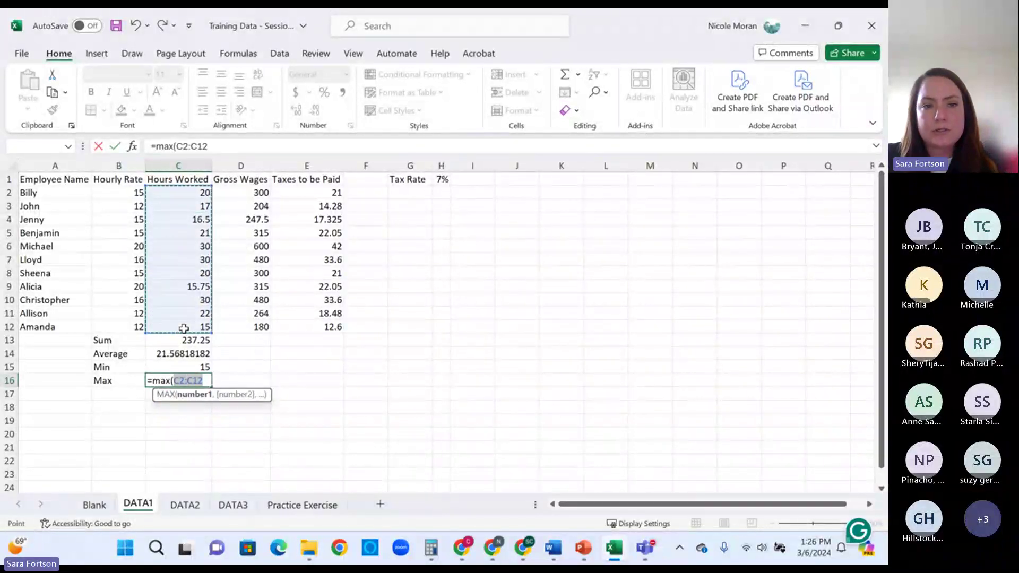
pyautogui.write(')')
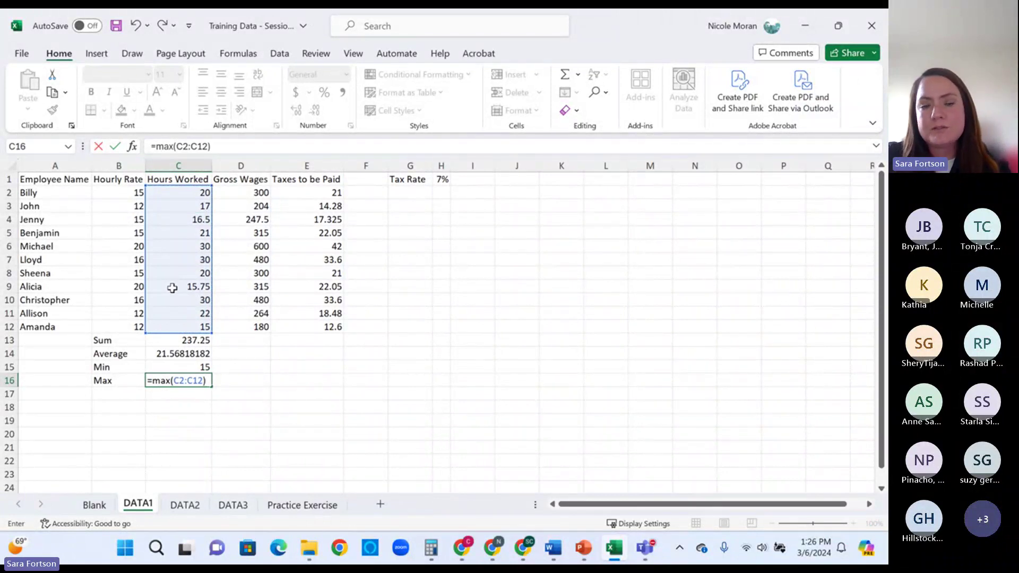
pyautogui.press('BackSpace')
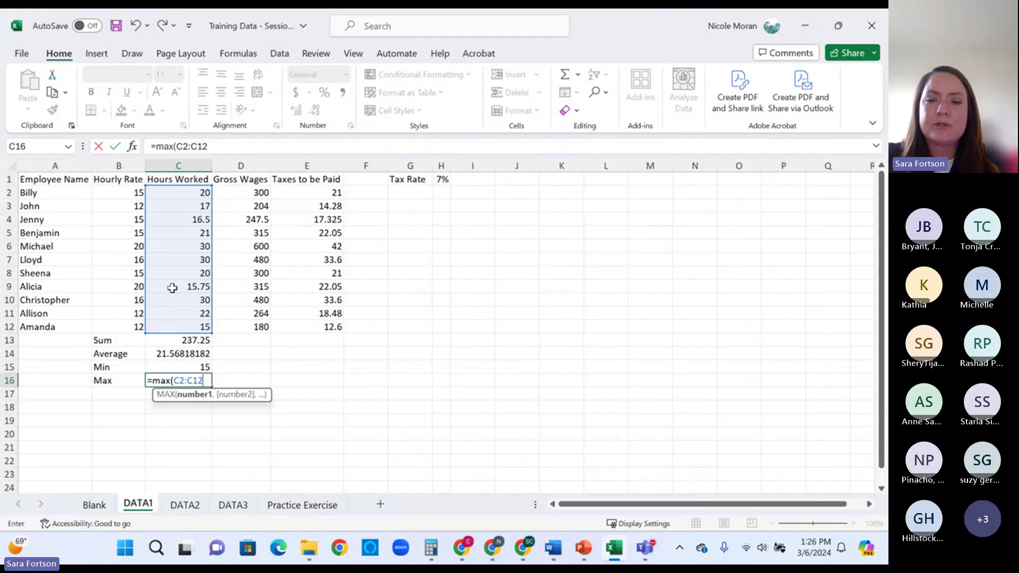
pyautogui.write(')')
pyautogui.press('Return')
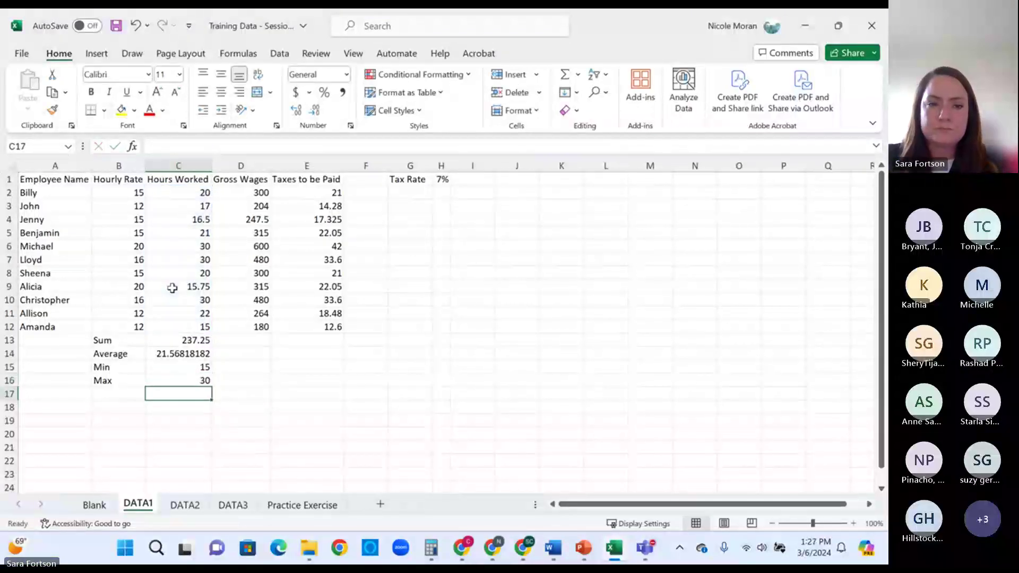
pyautogui.click(188, 382)
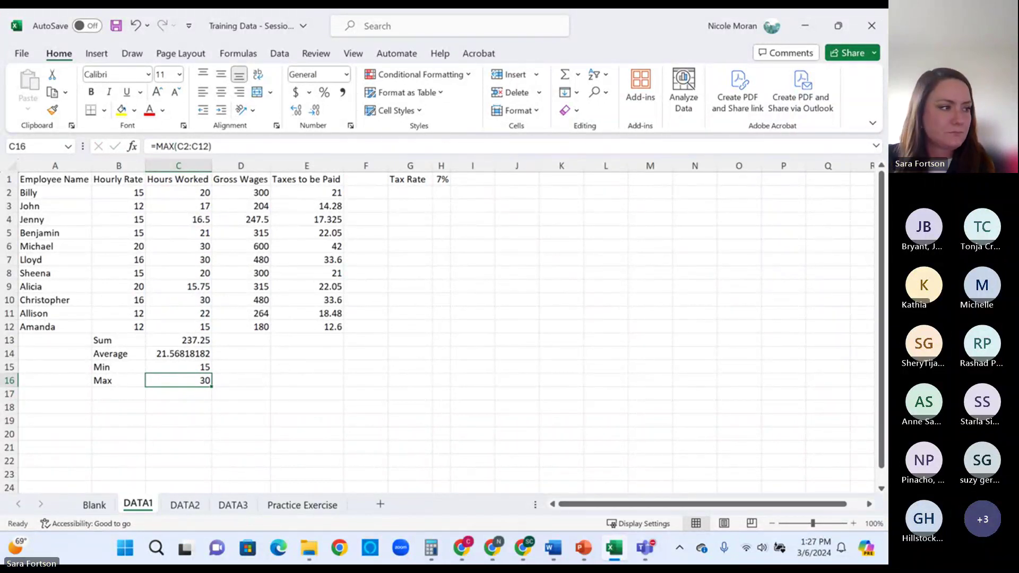
pyautogui.hotkey('alt', 'Tab')
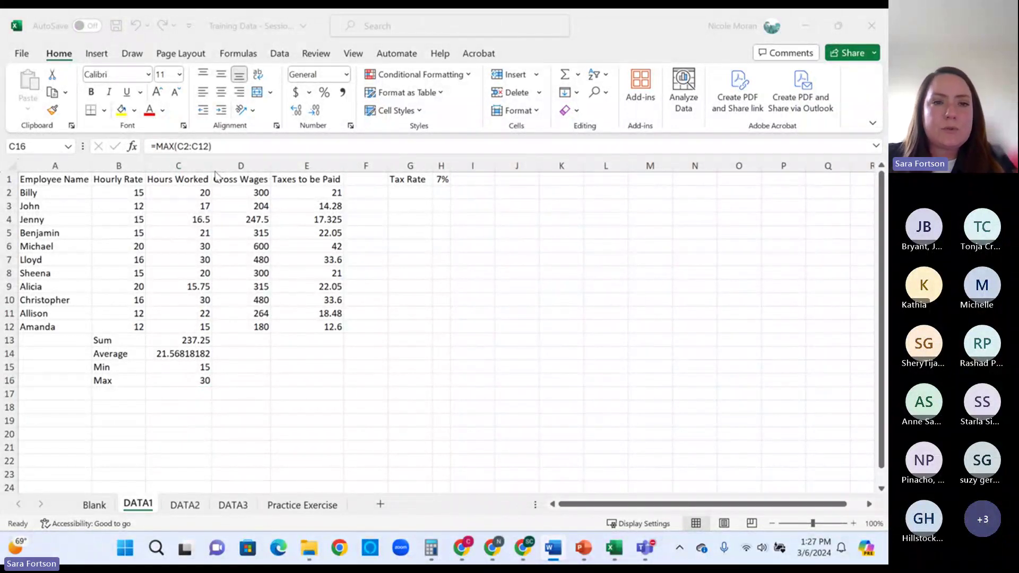
pyautogui.hotkey('alt', 'Tab')
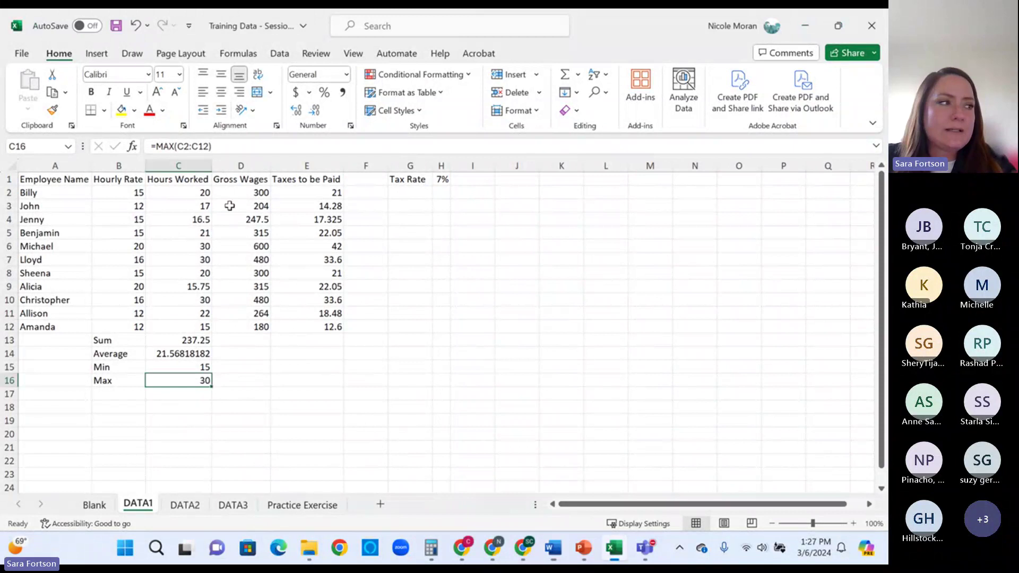
# - Add filters to the header row A1:E1 of the wage table
pyautogui.click(55, 180)
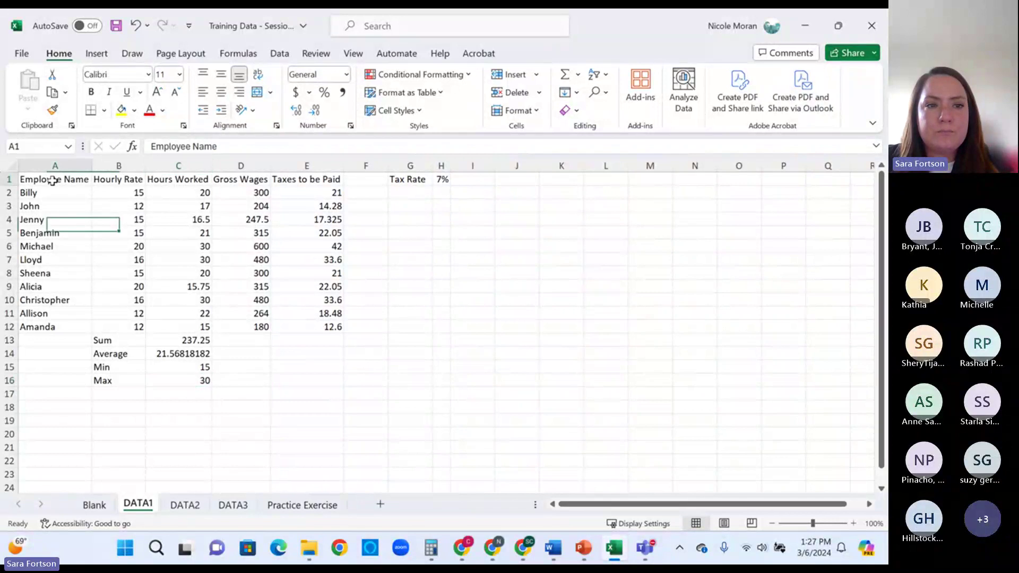
pyautogui.moveTo(55, 180); pyautogui.dragTo(339, 181)
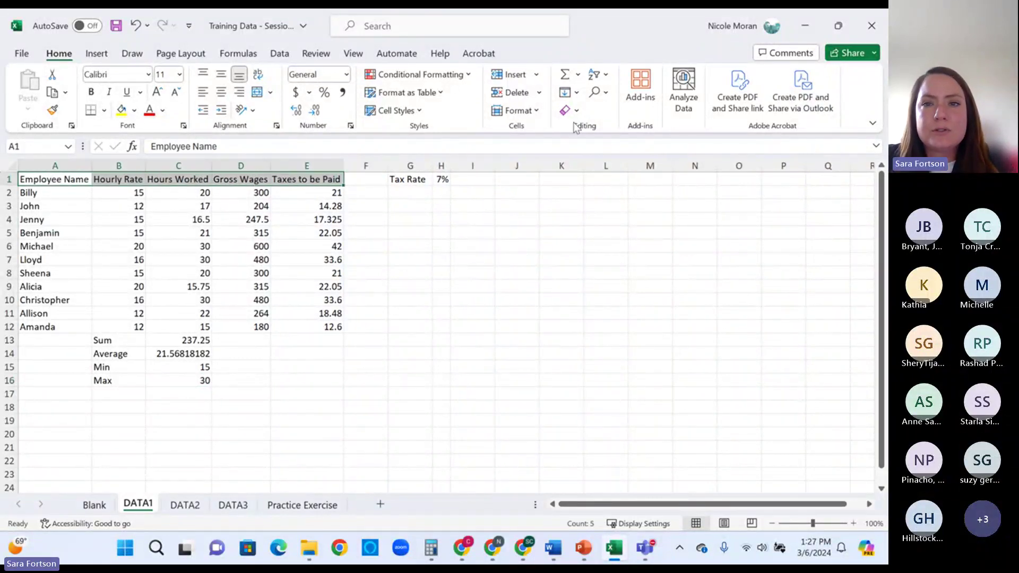
pyautogui.click(605, 80)
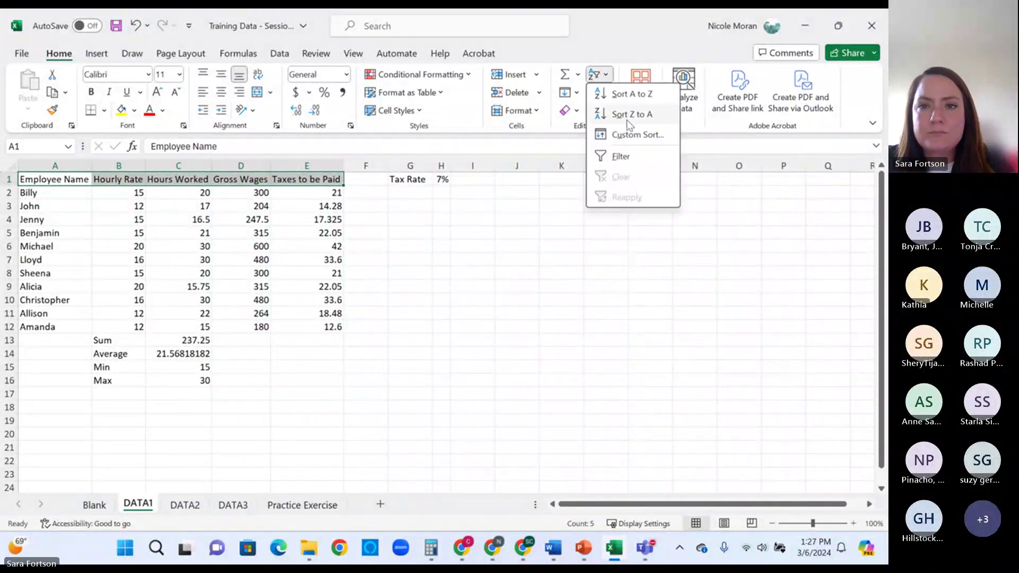
pyautogui.click(621, 158)
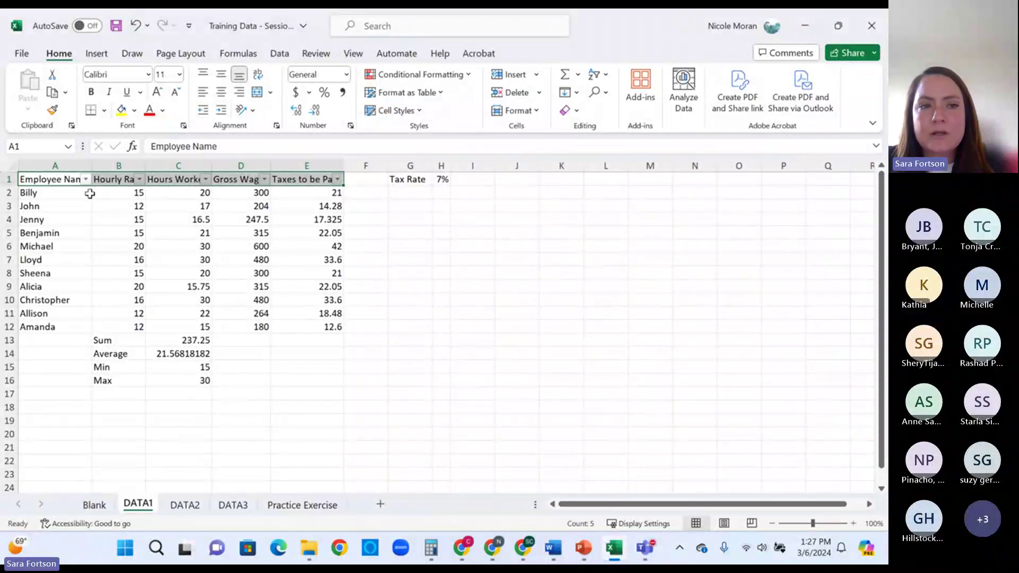
pyautogui.click(186, 219)
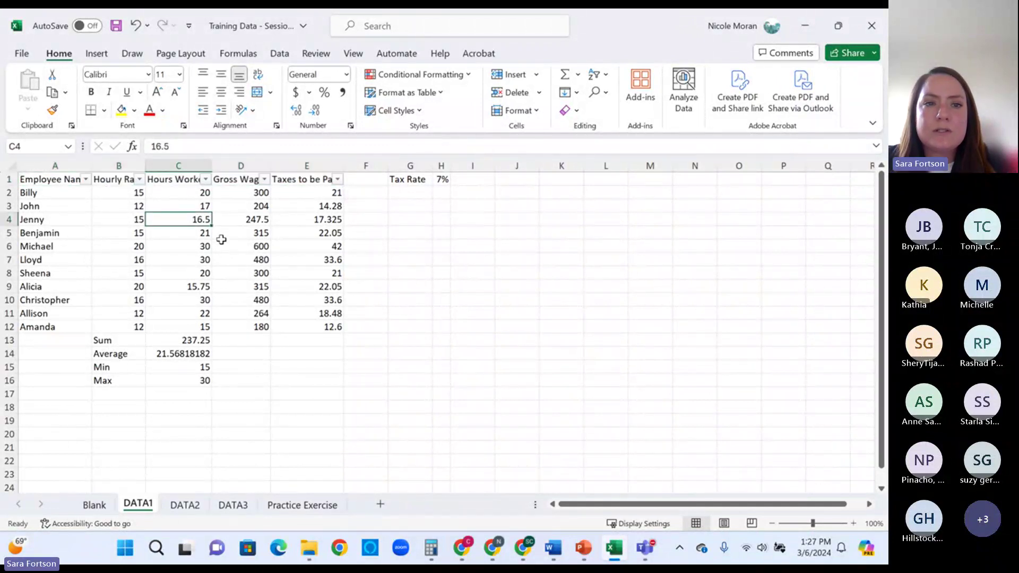
# - Filter the Hourly Rate column to show only the rows with a rate of 15
pyautogui.click(140, 181)
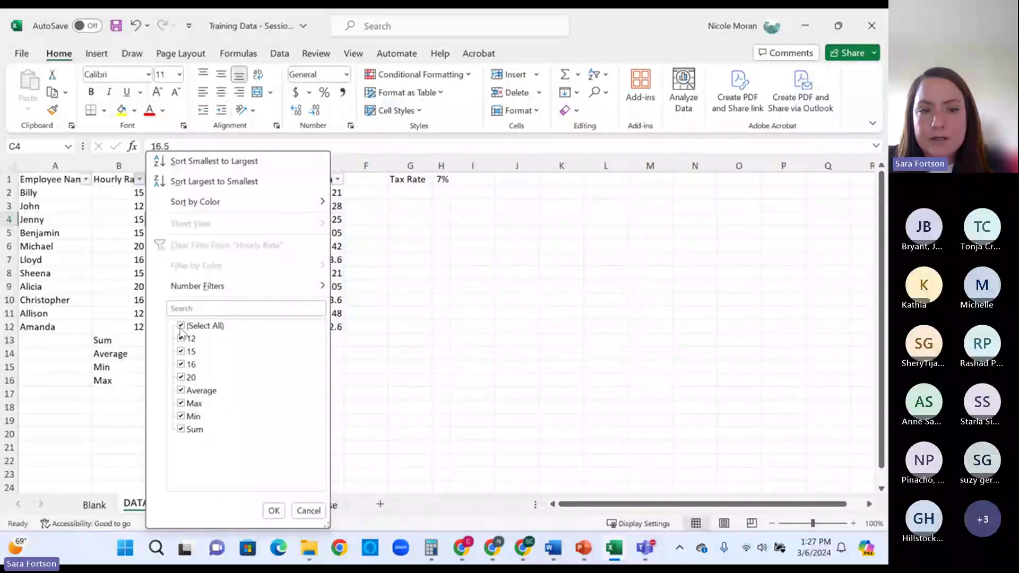
pyautogui.click(181, 325)
pyautogui.click(181, 352)
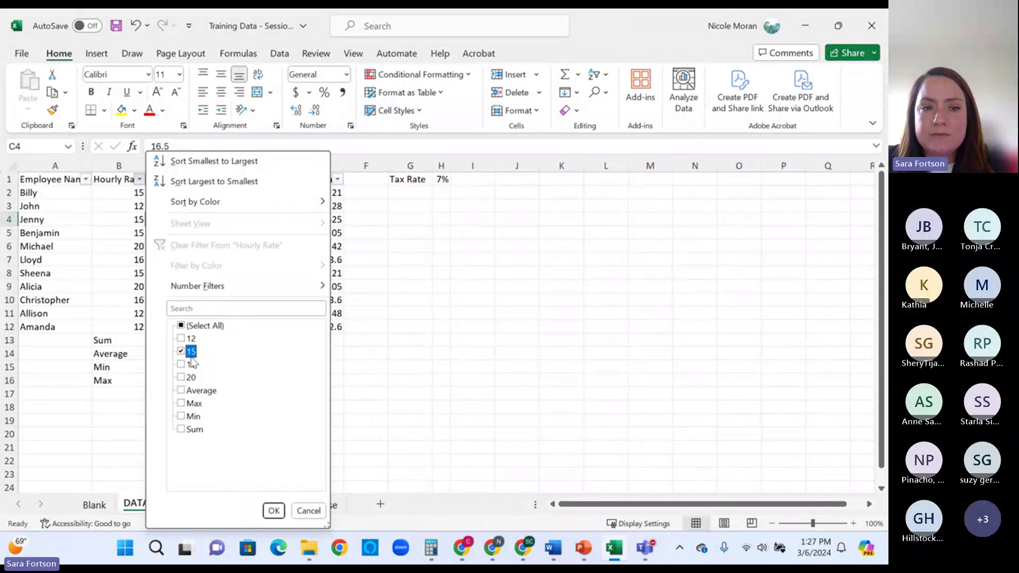
pyautogui.click(274, 510)
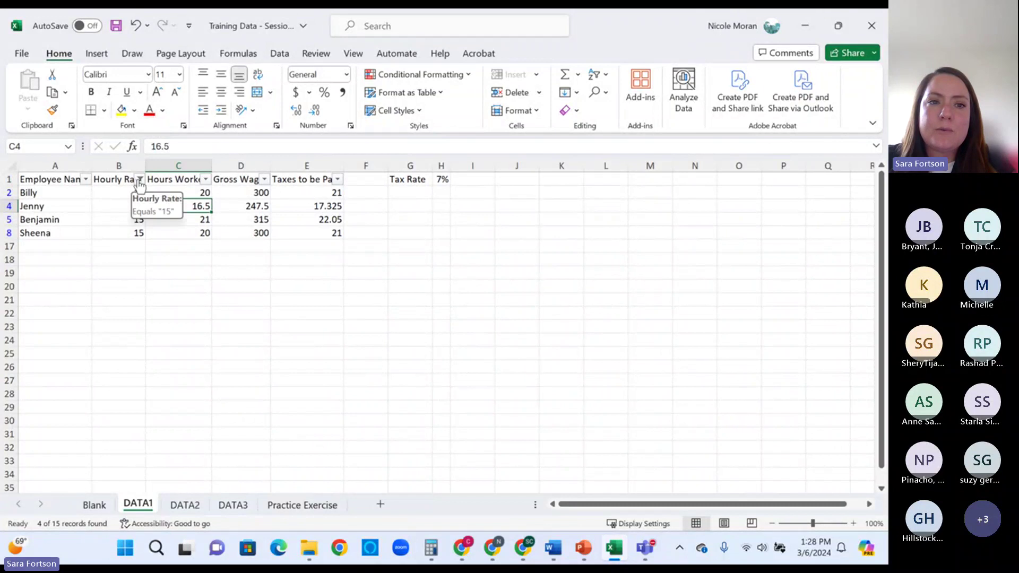
# - Reselect all values in the Hourly Rate filter to show every row again
pyautogui.click(139, 180)
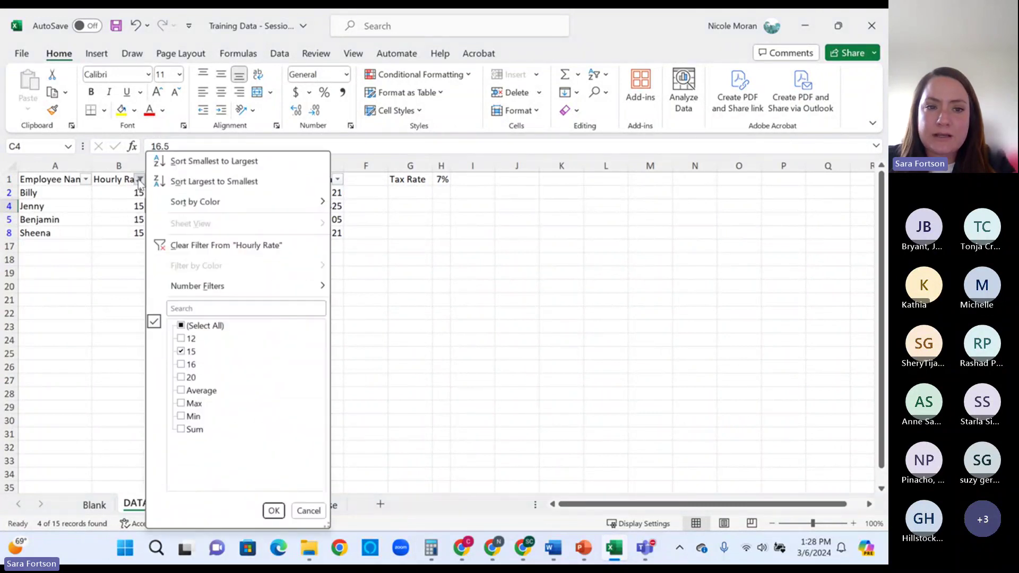
pyautogui.click(180, 325)
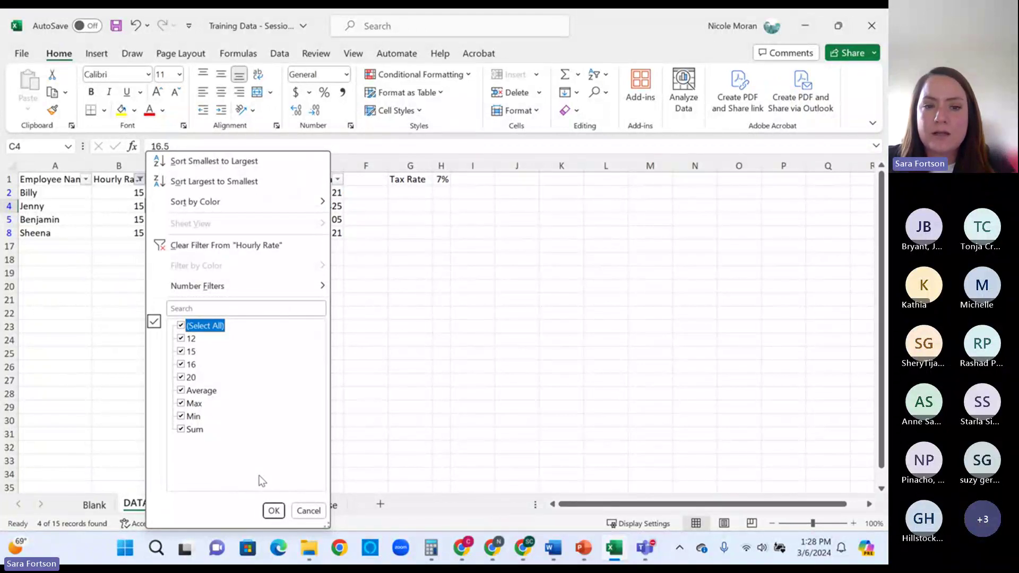
pyautogui.click(270, 511)
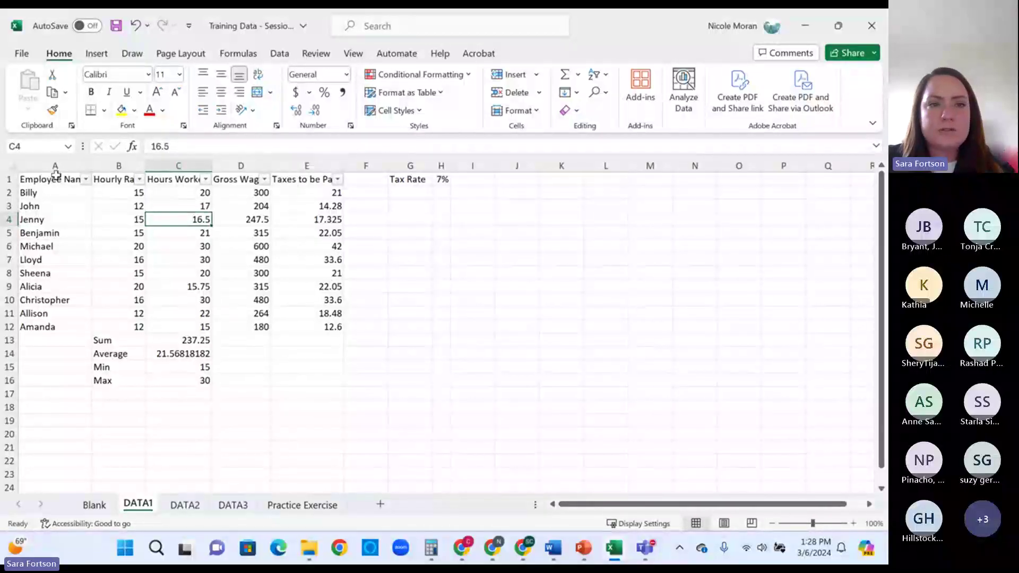
# - Autofit the widths of columns A through E to their contents
pyautogui.moveTo(55, 166); pyautogui.dragTo(342, 163)
pyautogui.doubleClick(342, 163)
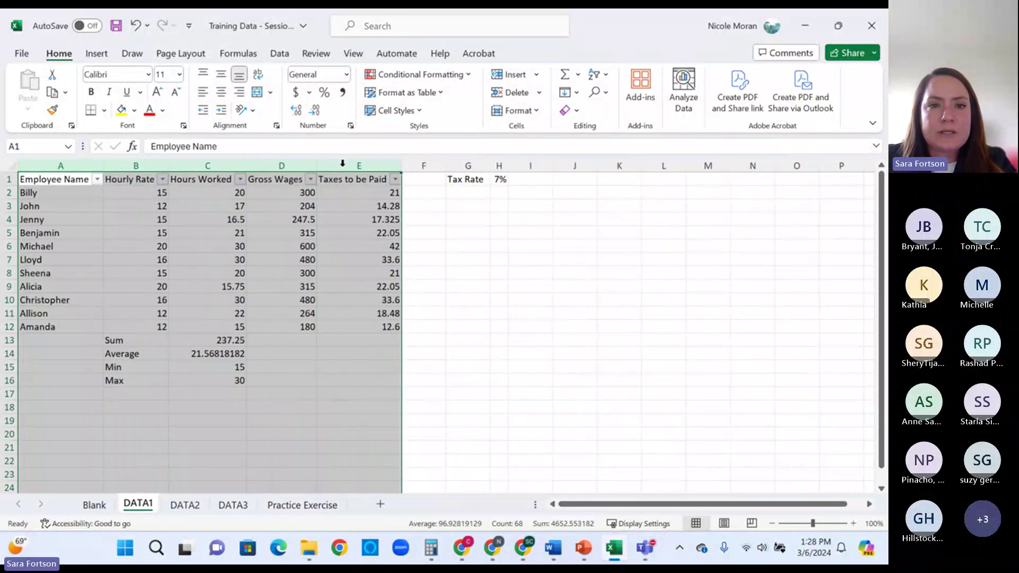
pyautogui.click(209, 229)
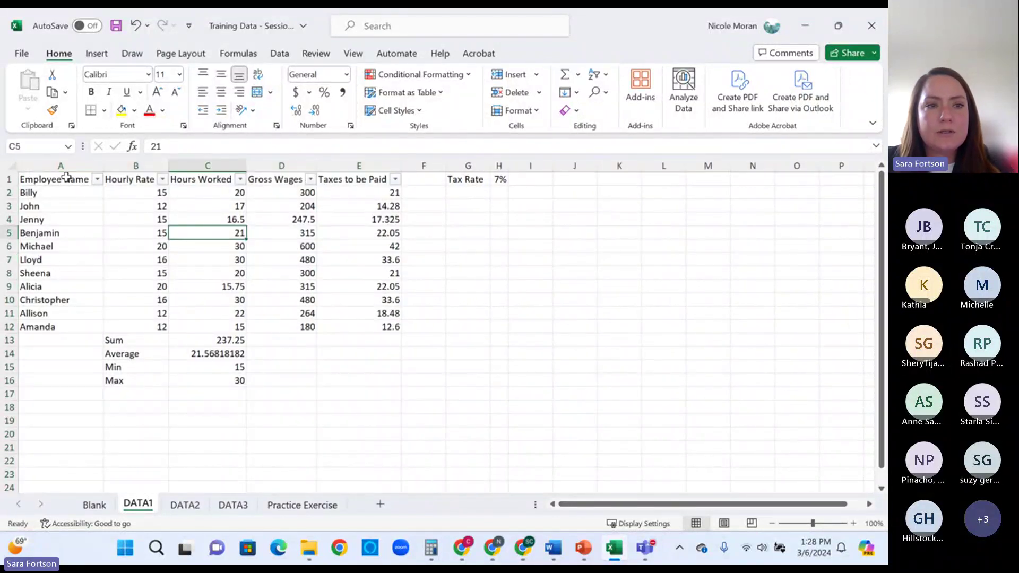
# - Start a custom sort of the wage table A1:E12 by Employee Name on cell values, A to Z
pyautogui.moveTo(54, 179); pyautogui.dragTo(355, 326)
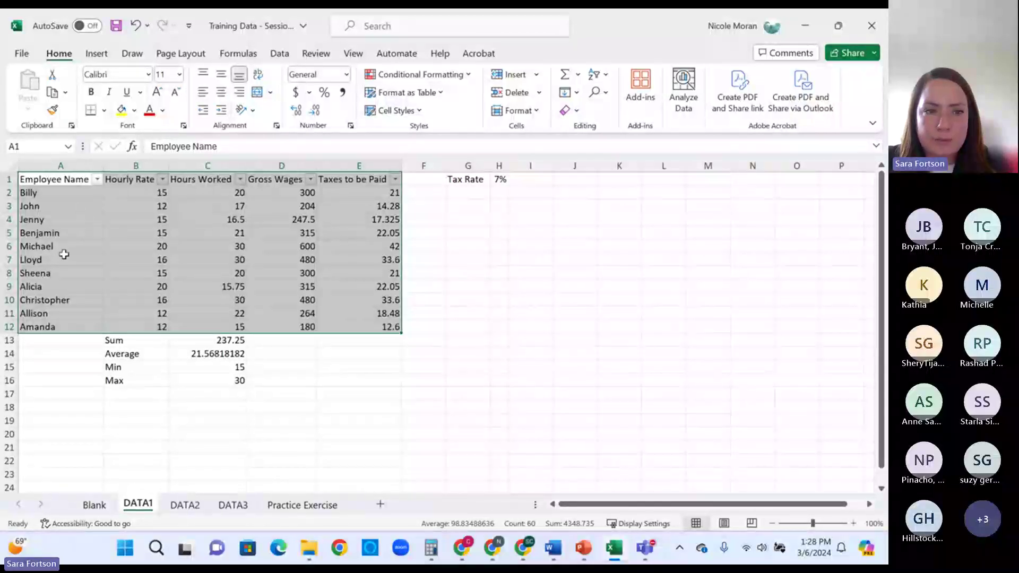
pyautogui.rightClick(118, 220)
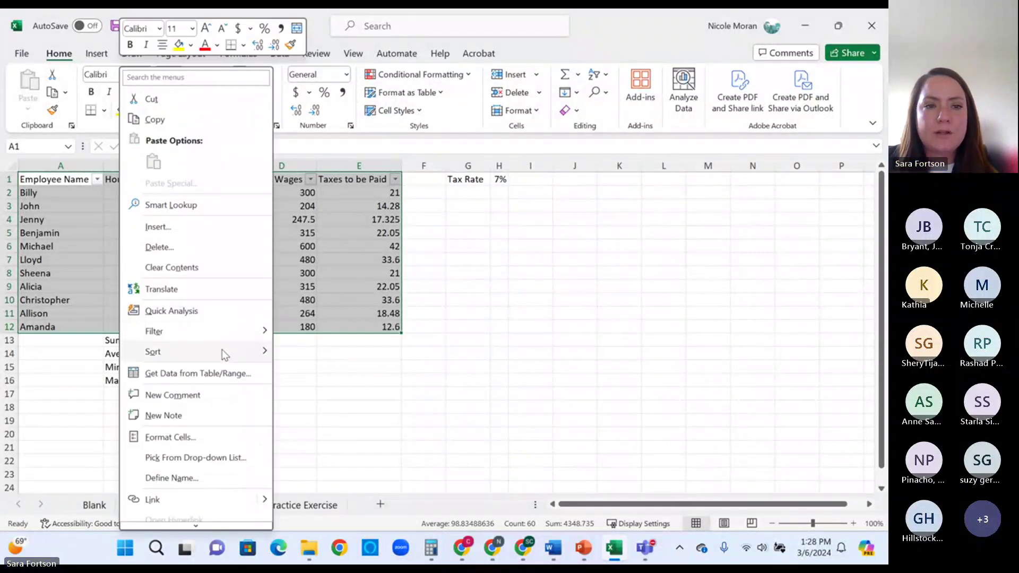
pyautogui.moveTo(164, 353)
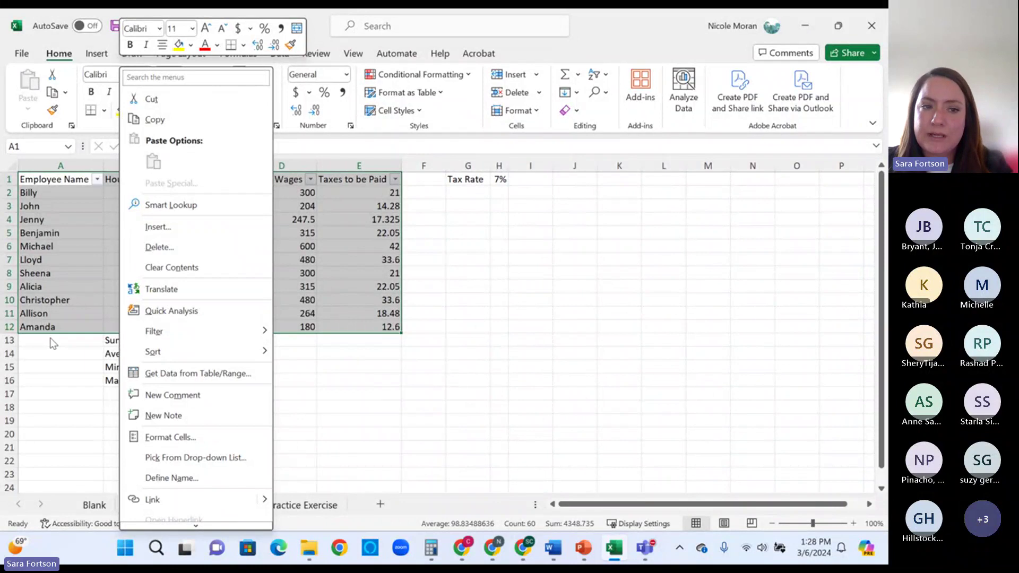
pyautogui.moveTo(221, 354)
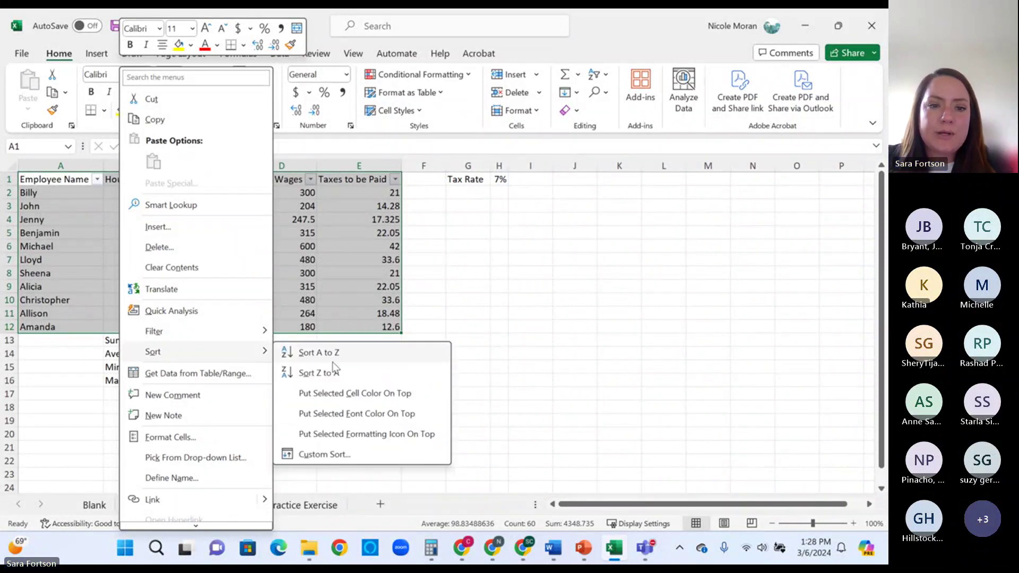
pyautogui.click(351, 455)
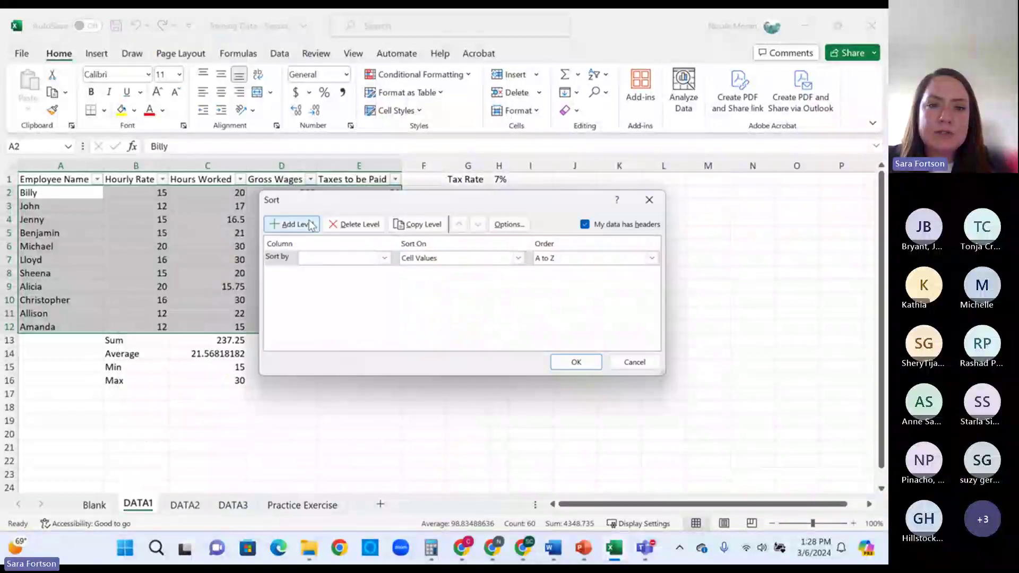
pyautogui.click(325, 259)
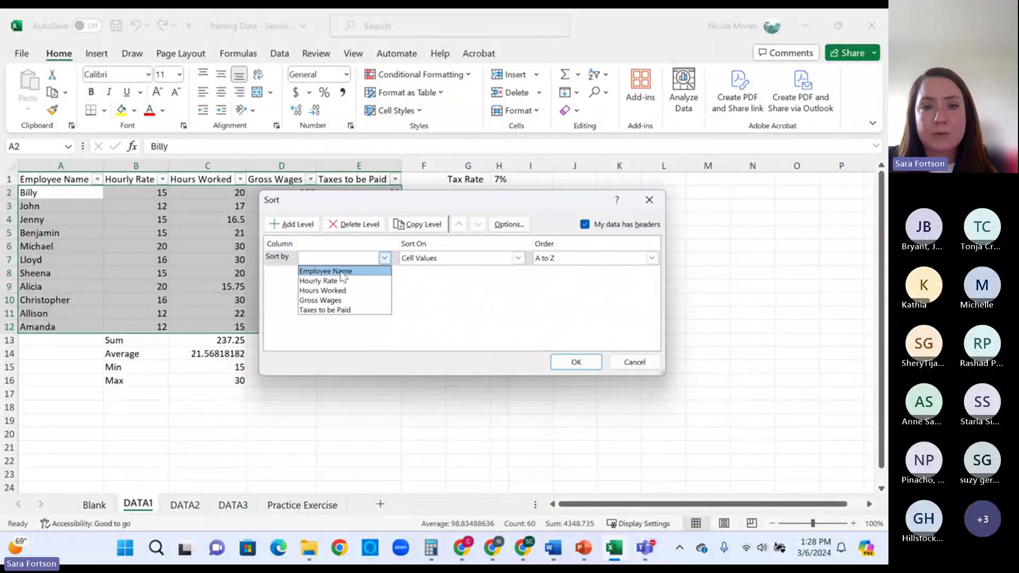
pyautogui.click(341, 272)
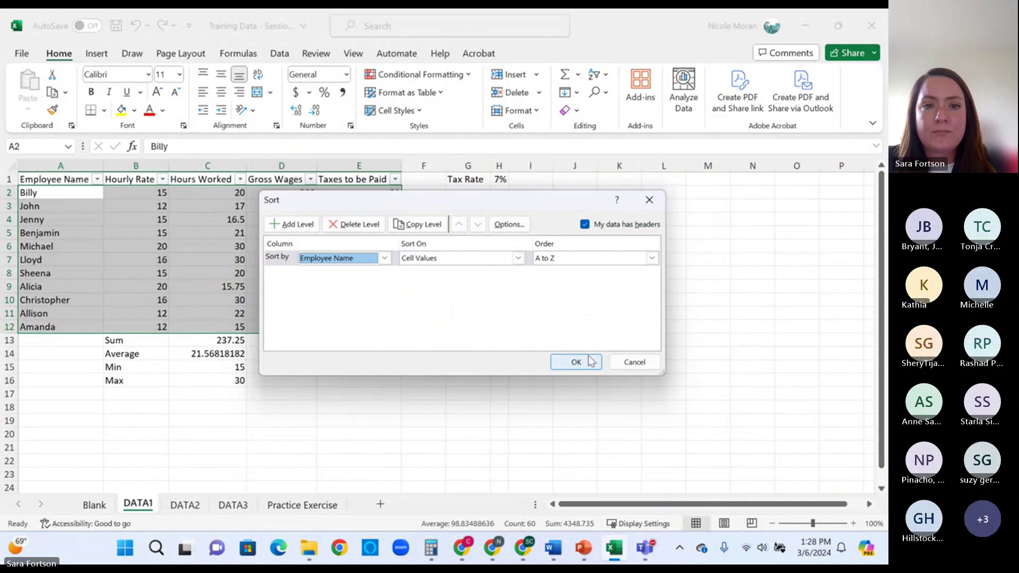
# - Add a second sort level by Hours Worked, Smallest to Largest, and apply the sort to the wage table
pyautogui.click(294, 224)
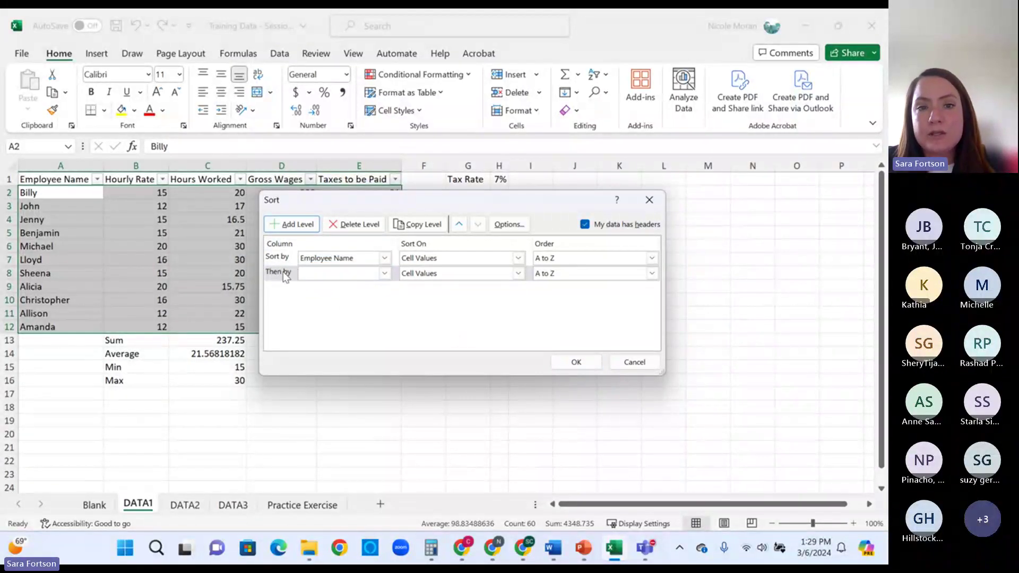
pyautogui.click(384, 274)
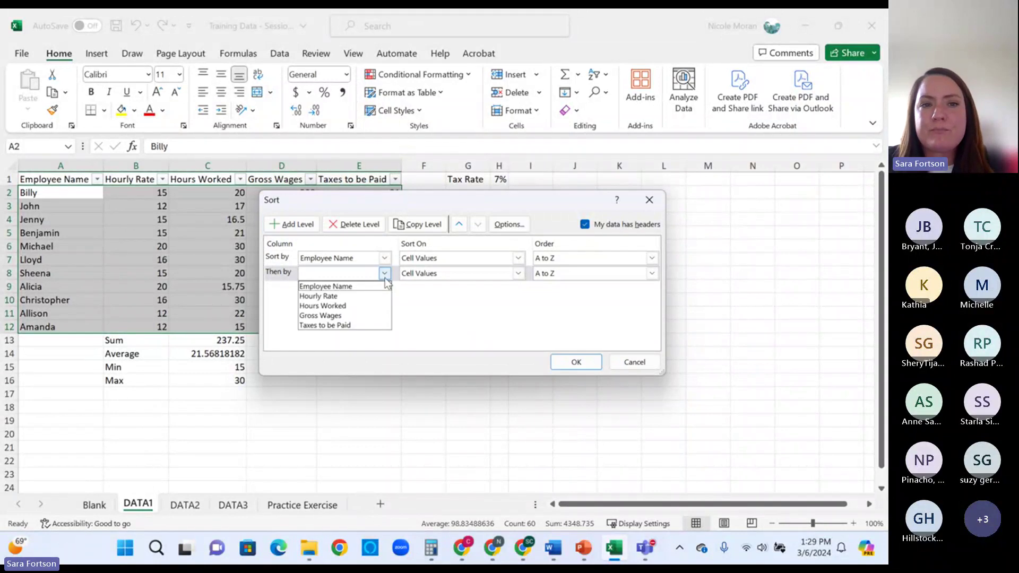
pyautogui.click(371, 306)
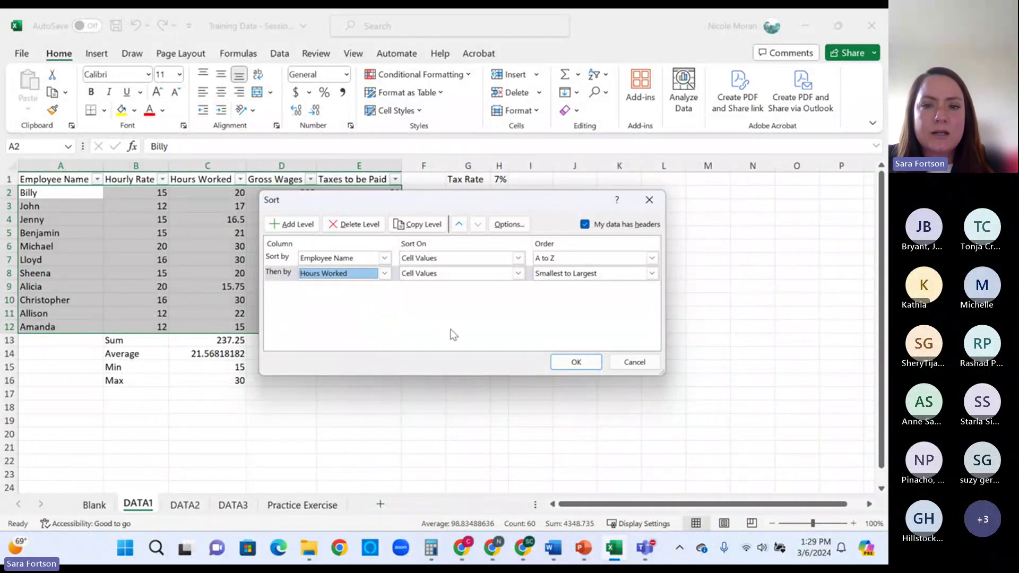
pyautogui.click(577, 363)
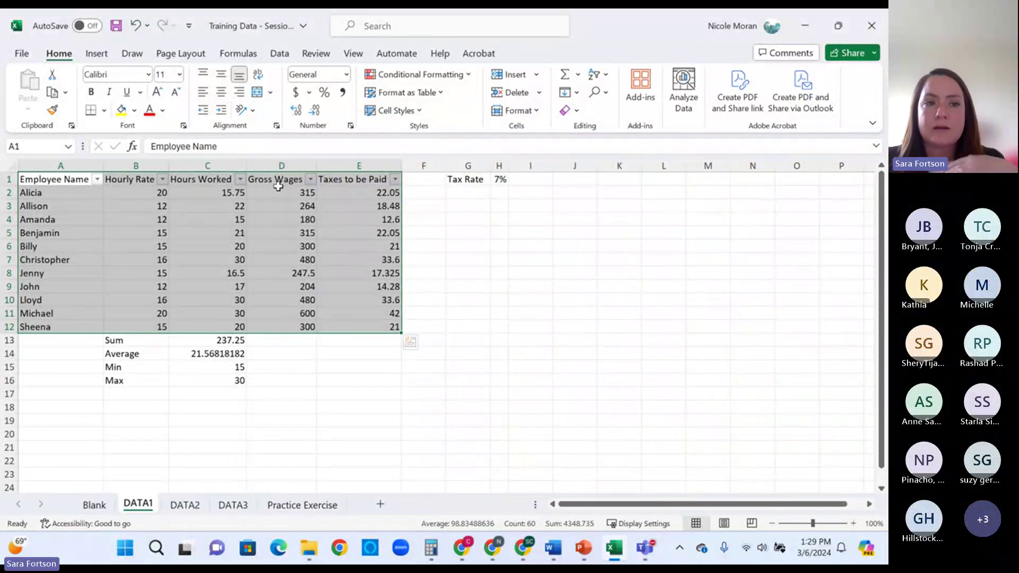
pyautogui.click(85, 286)
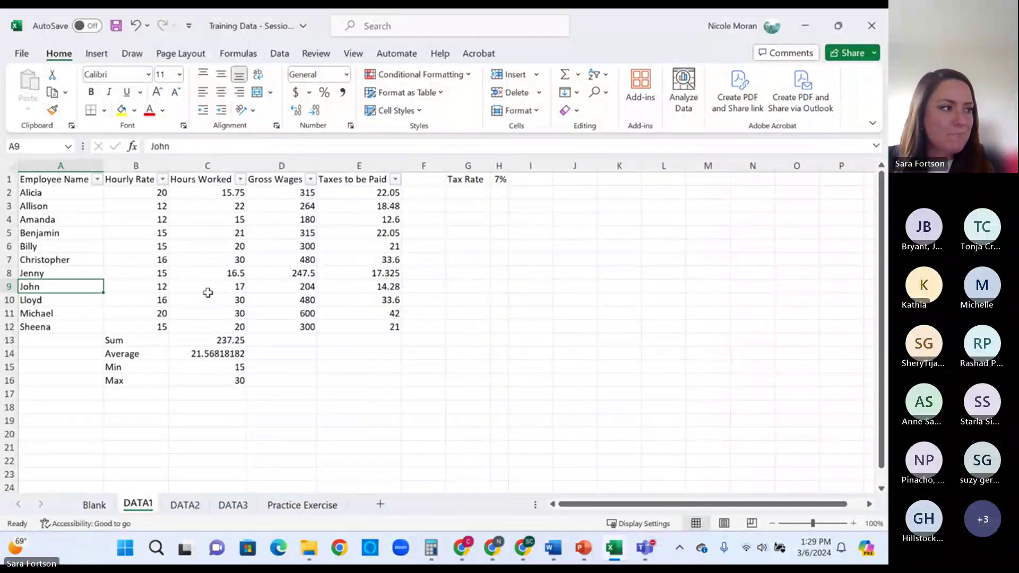
# - Go to the Practice Exercise sheet and review exercise instructions 1 to 6 in column K
pyautogui.hotkey('alt', 'Tab')
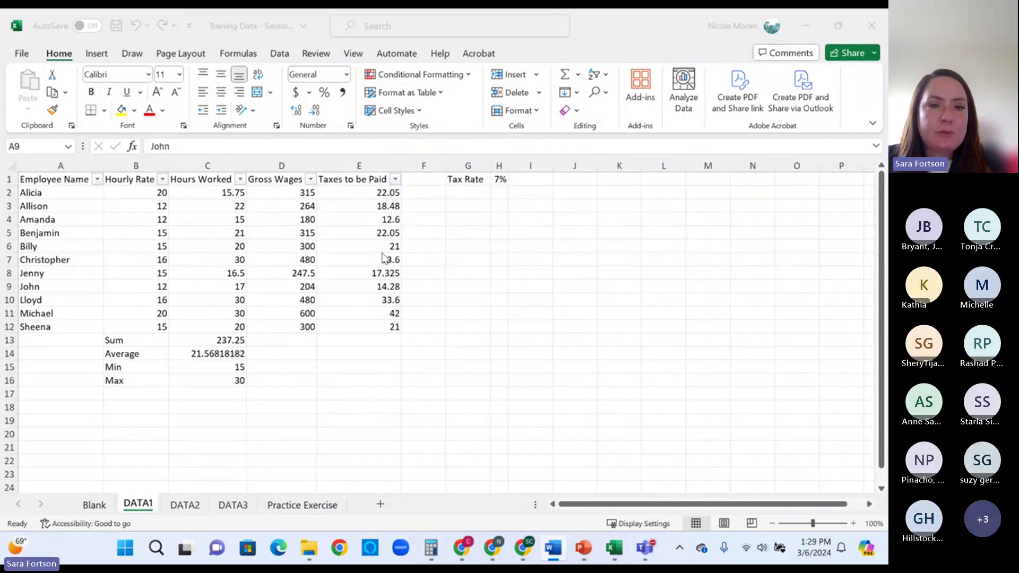
pyautogui.click(325, 504)
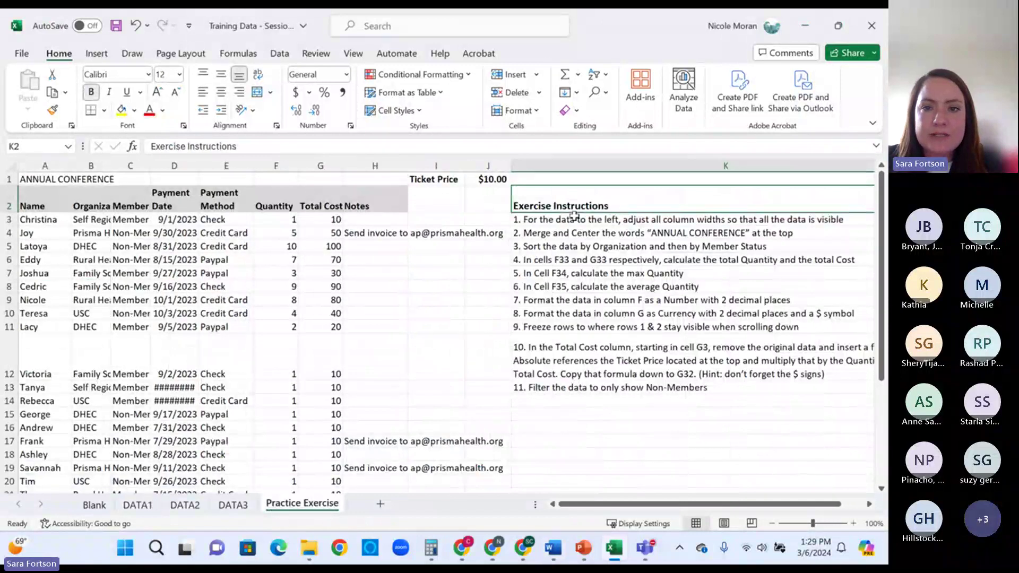
pyautogui.moveTo(575, 216); pyautogui.dragTo(564, 287)
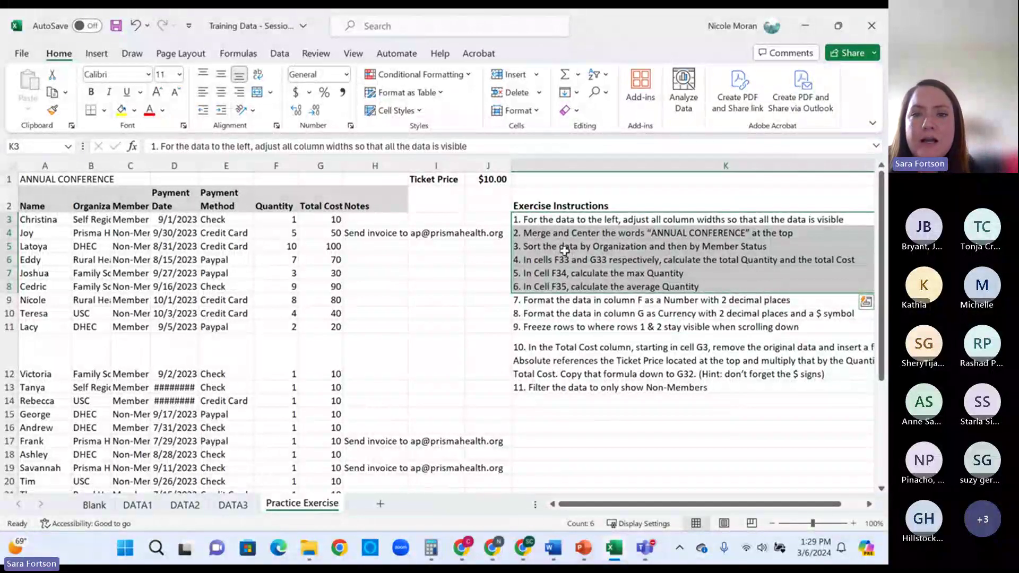
pyautogui.click(615, 287)
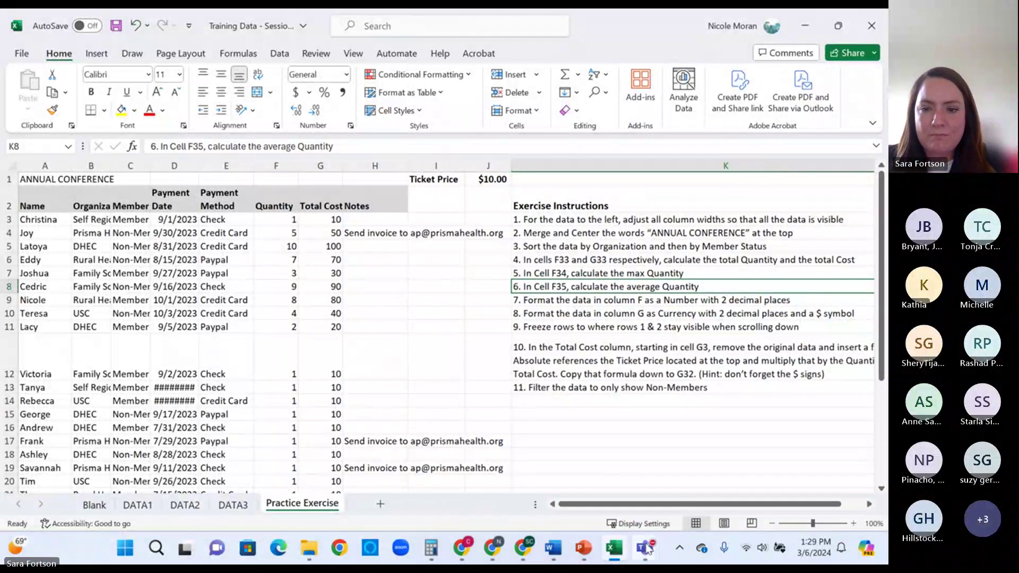
# - Switch to the Microsoft Teams meeting window and move it off the shared screen
pyautogui.moveTo(646, 549)
pyautogui.click(671, 480)
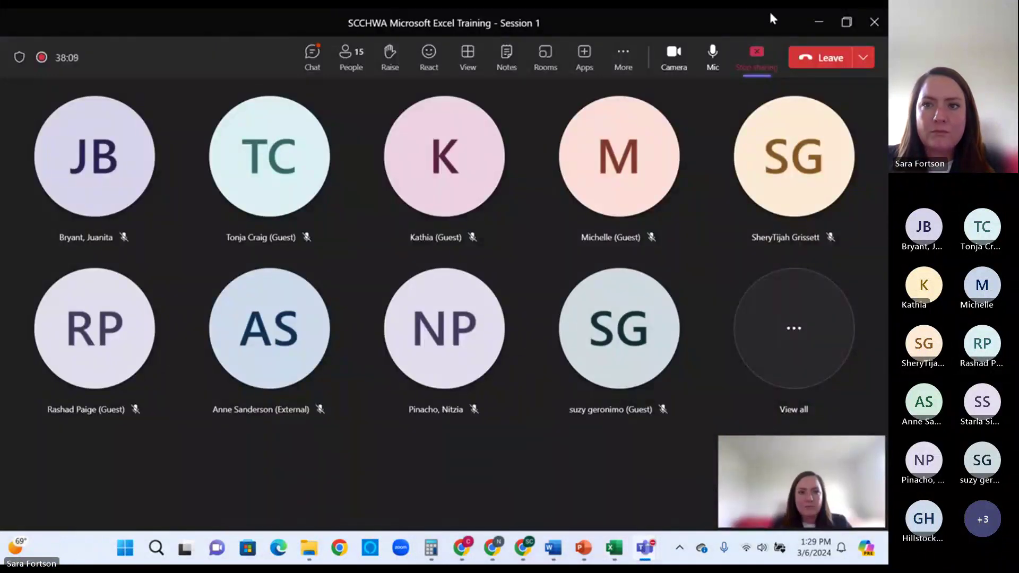
pyautogui.moveTo(772, 19); pyautogui.dragTo(0, 88)
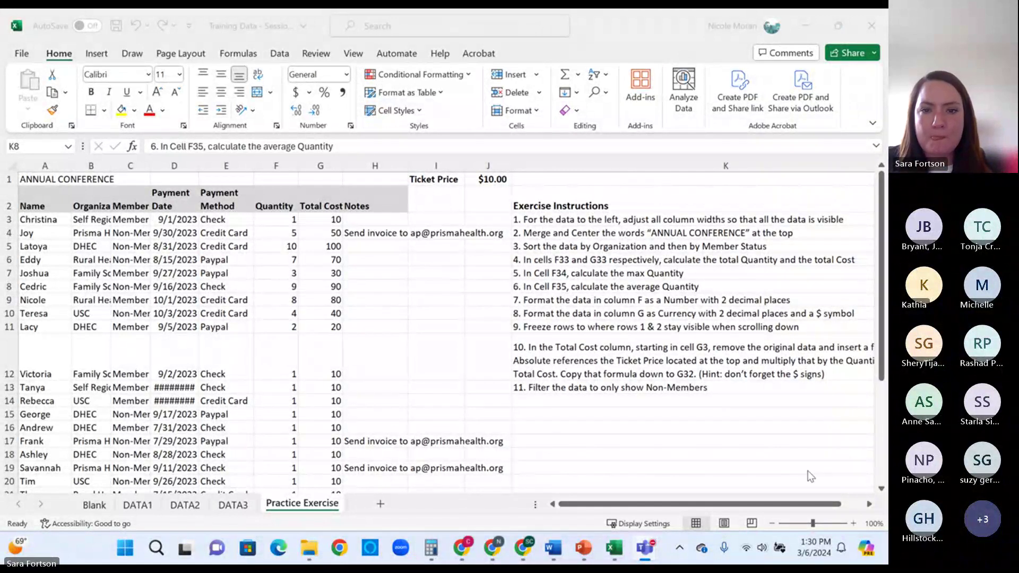
pyautogui.moveTo(646, 546)
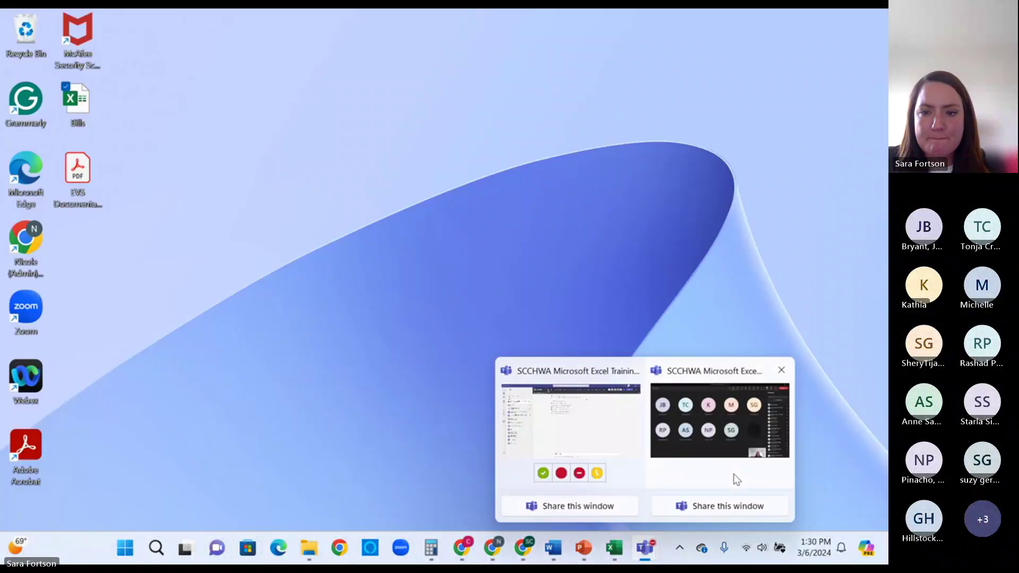
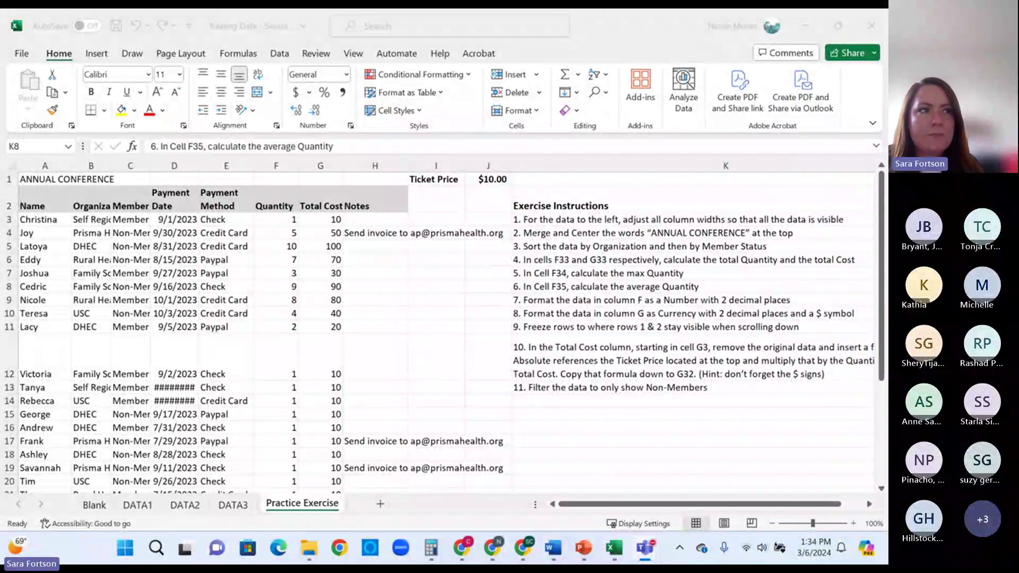
pyautogui.click(329, 311)
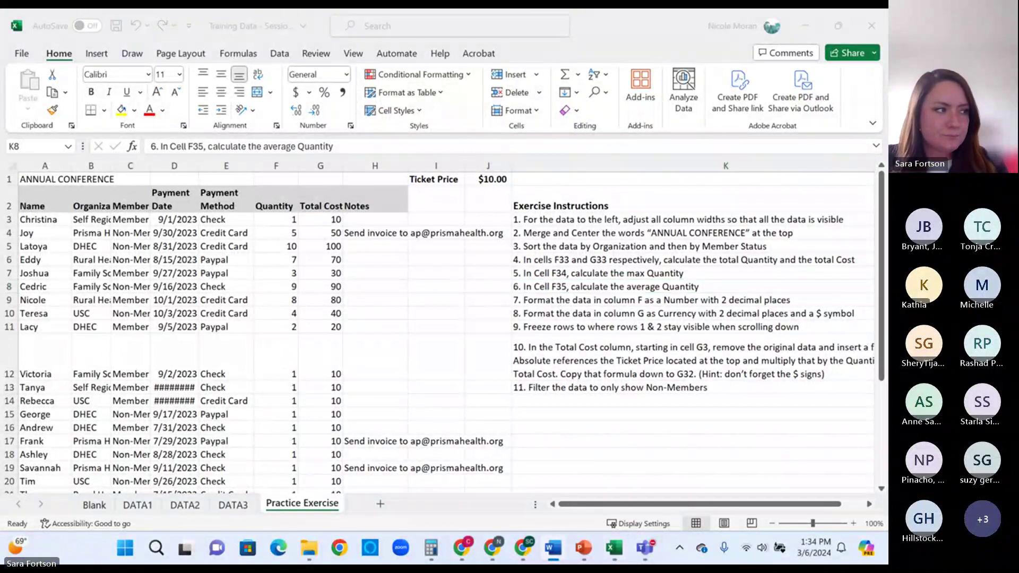
# - Auto-fit the widths of columns A through H so that all the conference data is visible
pyautogui.click(593, 220)
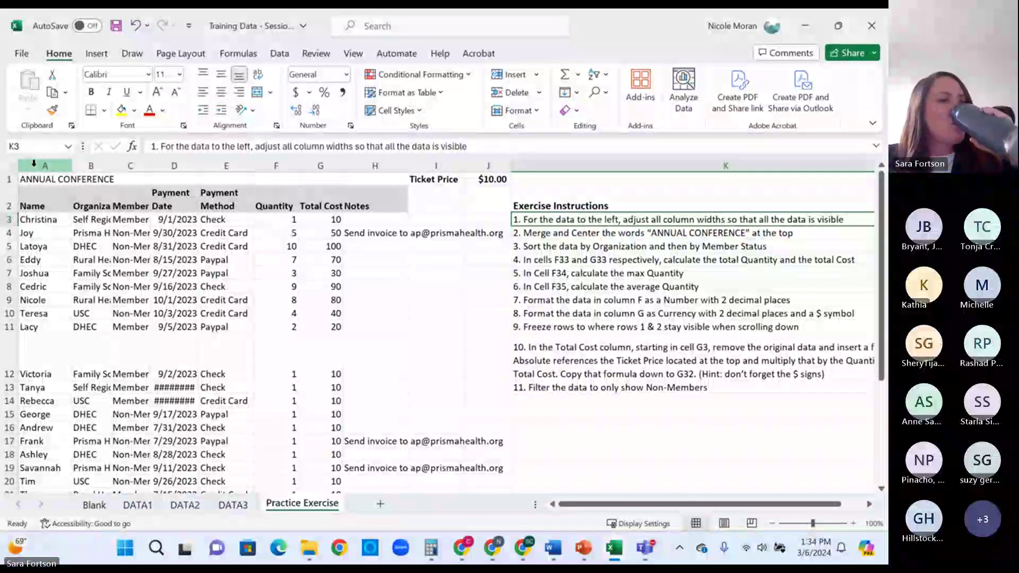
pyautogui.click(33, 163)
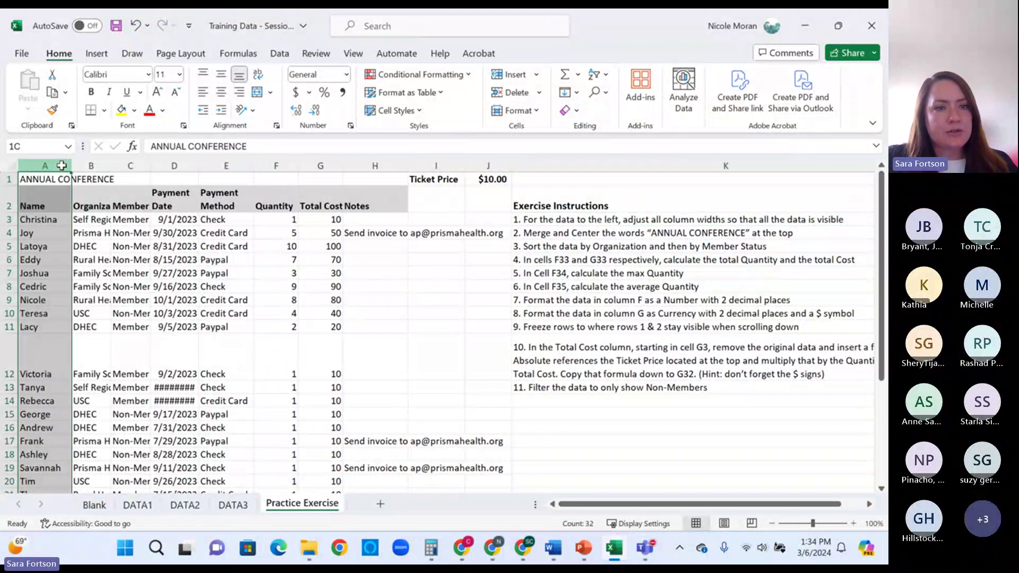
pyautogui.moveTo(61, 165); pyautogui.dragTo(398, 166)
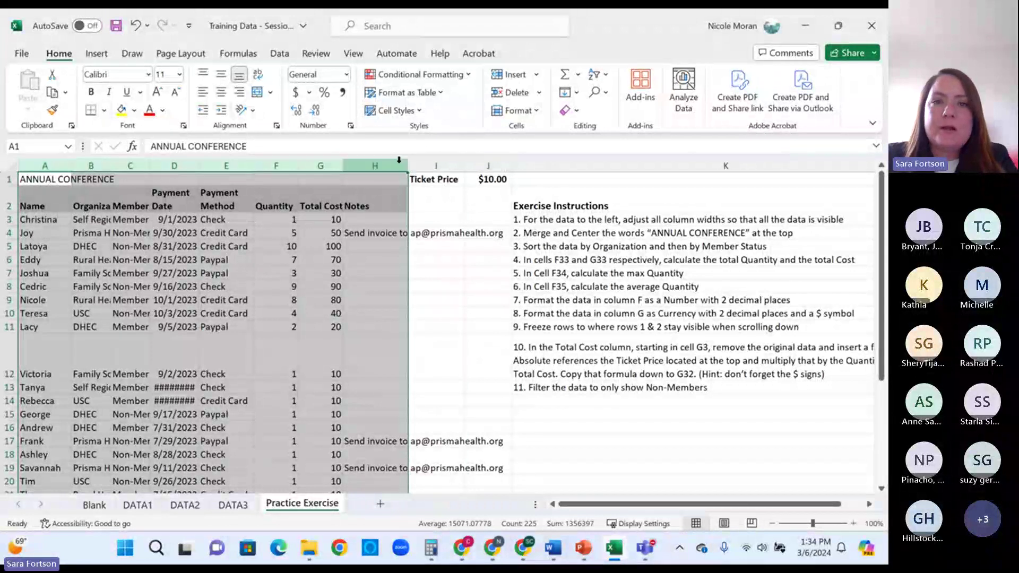
pyautogui.doubleClick(346, 167)
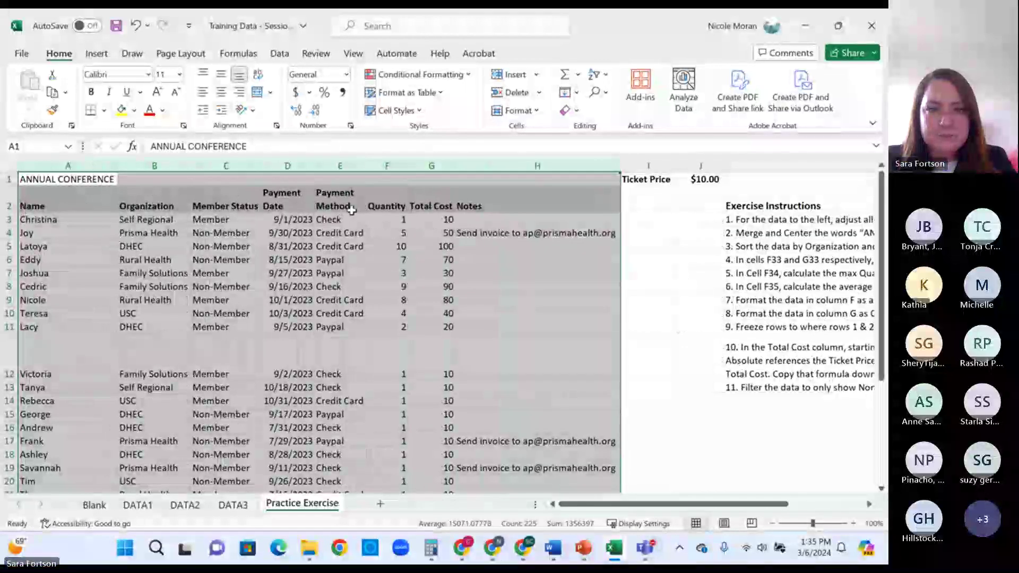
pyautogui.click(401, 286)
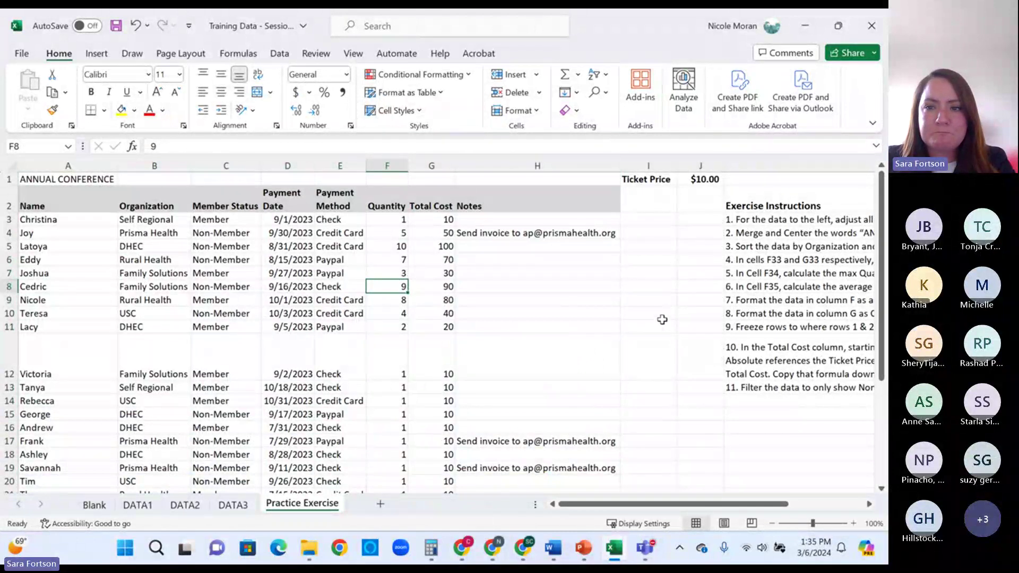
# - Merge and center the "ANNUAL CONFERENCE" title across cells A1 to H1, above the data table
pyautogui.click(745, 232)
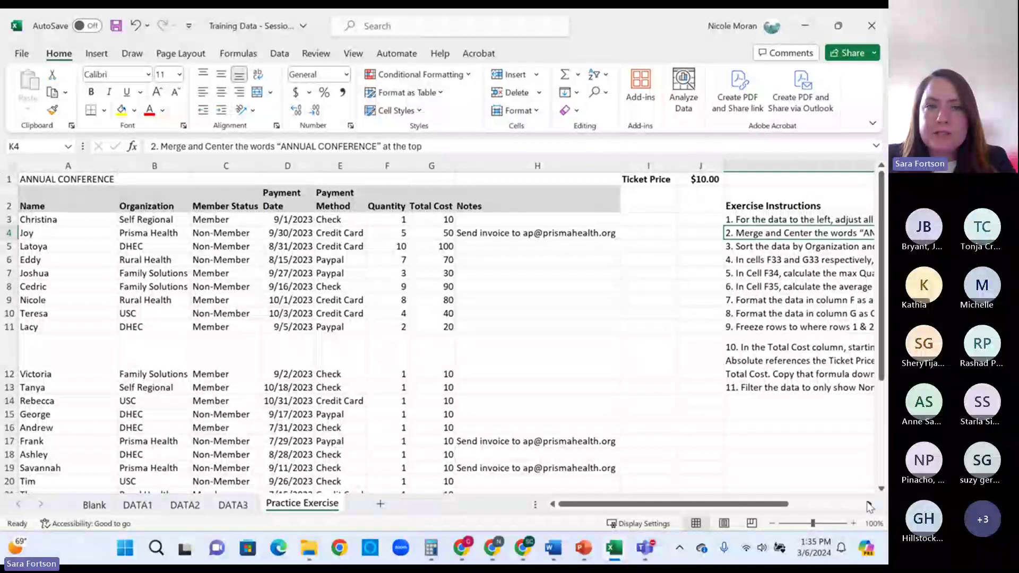
pyautogui.moveTo(787, 504)
pyautogui.mouseDown()
pyautogui.moveTo(849, 508)
pyautogui.moveTo(783, 507)
pyautogui.mouseUp()
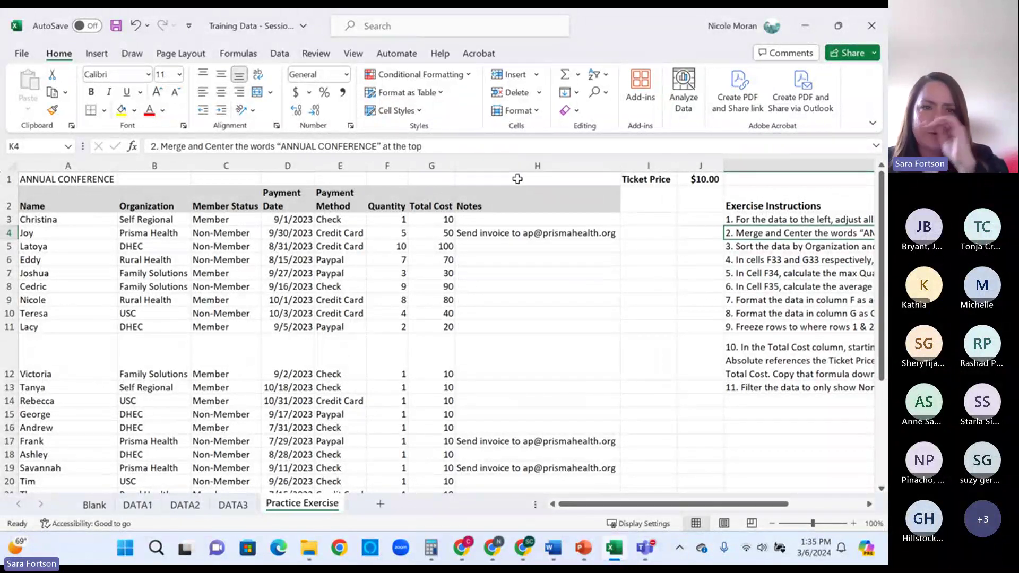
pyautogui.click(83, 179)
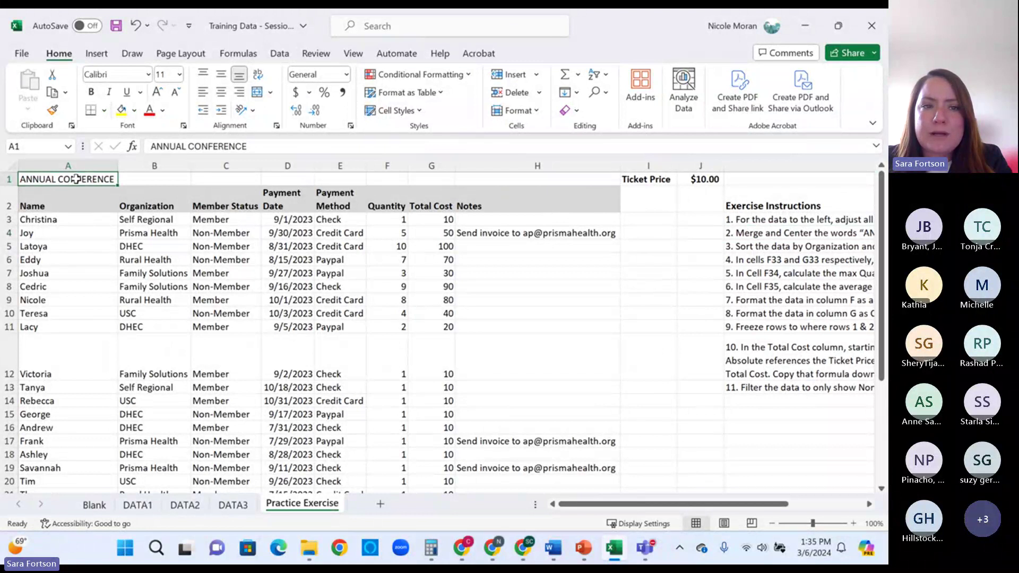
pyautogui.moveTo(76, 179); pyautogui.dragTo(487, 182)
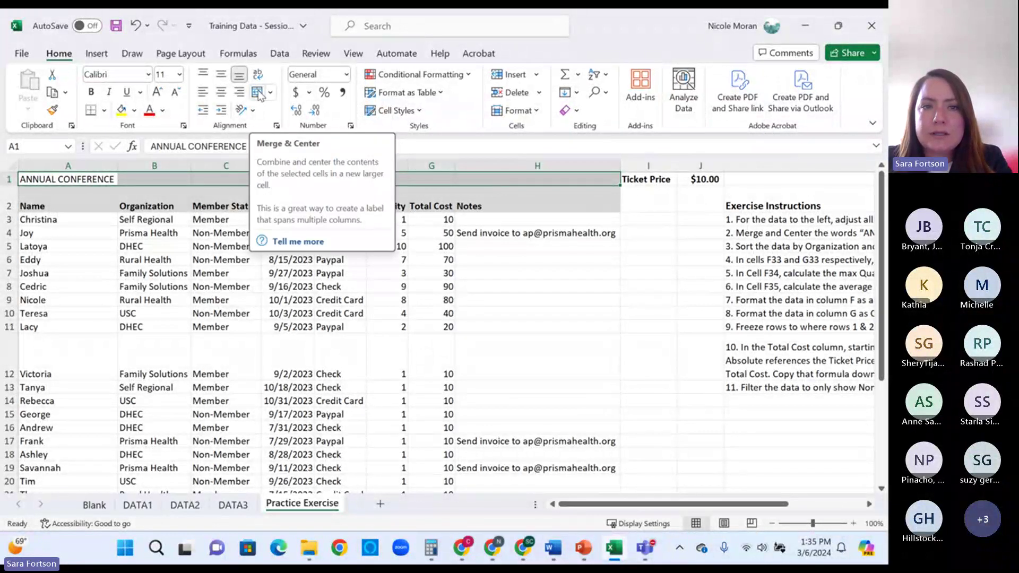
pyautogui.click(258, 93)
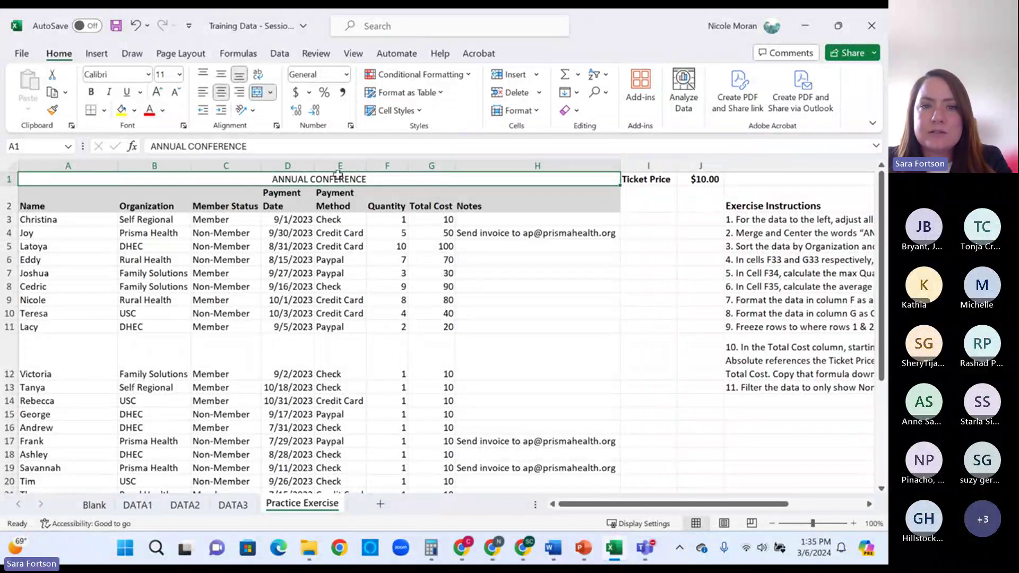
# - Sort the conference data, including its header row, by Organization and then by Member Status, both on cell values A to Z
pyautogui.click(740, 248)
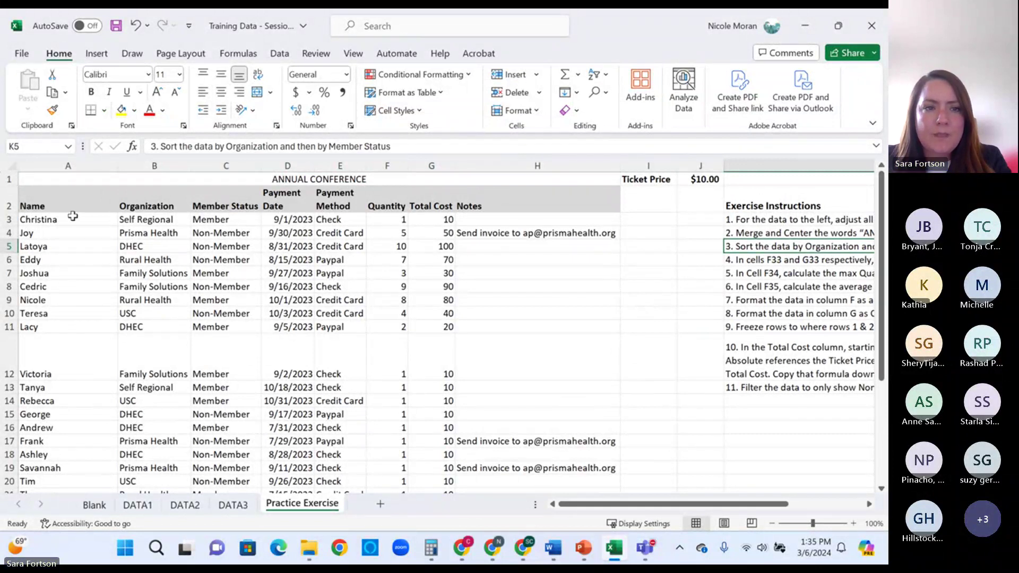
pyautogui.moveTo(50, 205); pyautogui.dragTo(584, 445)
pyautogui.scroll(4, 567, 414)
pyautogui.rightClick(487, 472)
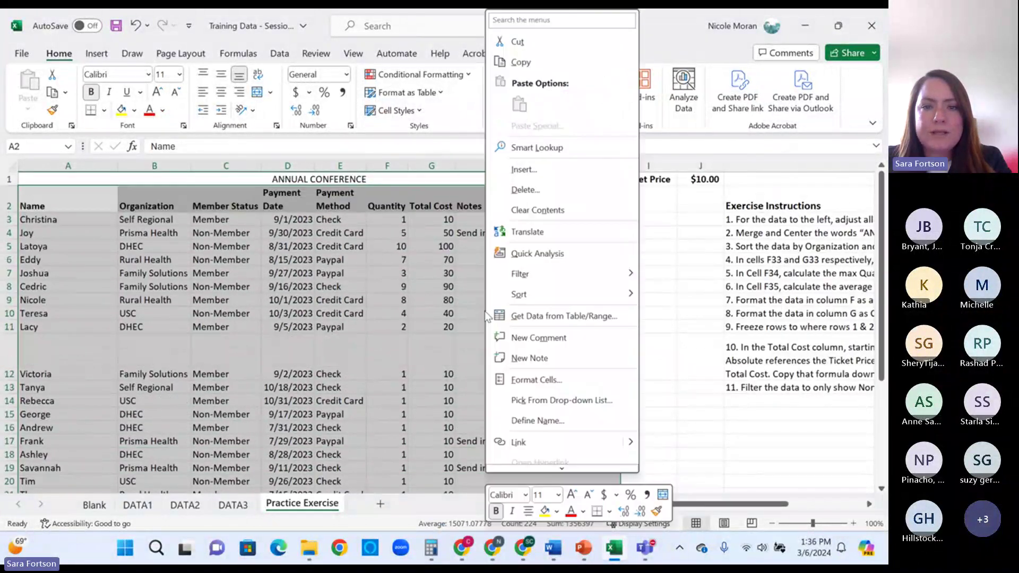
pyautogui.moveTo(527, 296)
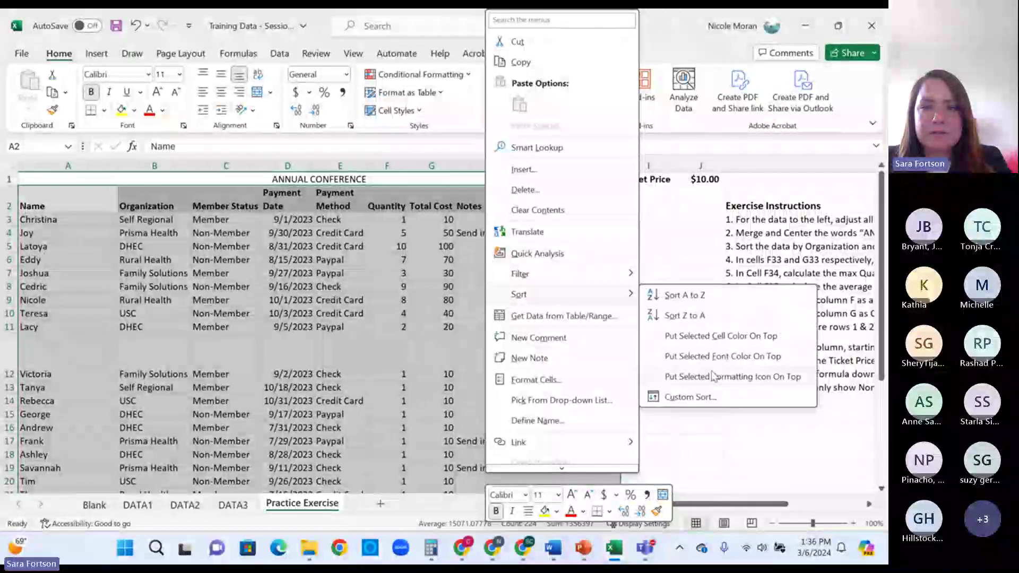
pyautogui.click(690, 397)
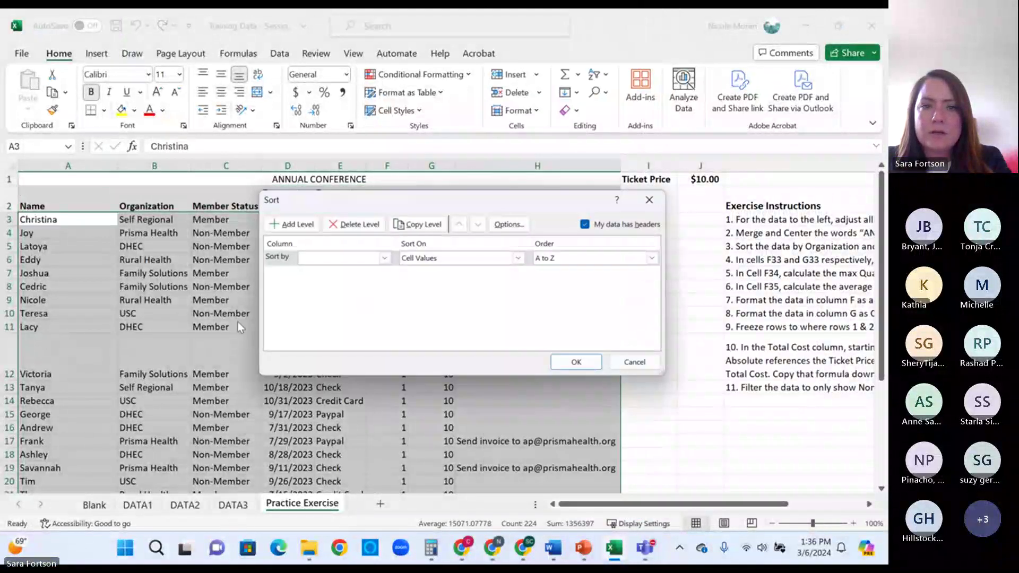
pyautogui.click(325, 260)
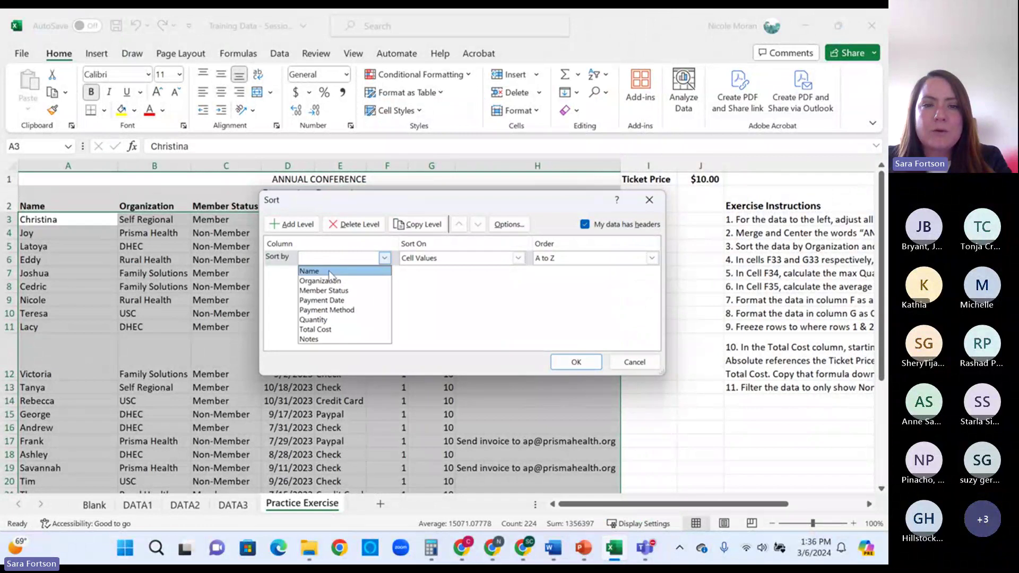
pyautogui.click(332, 281)
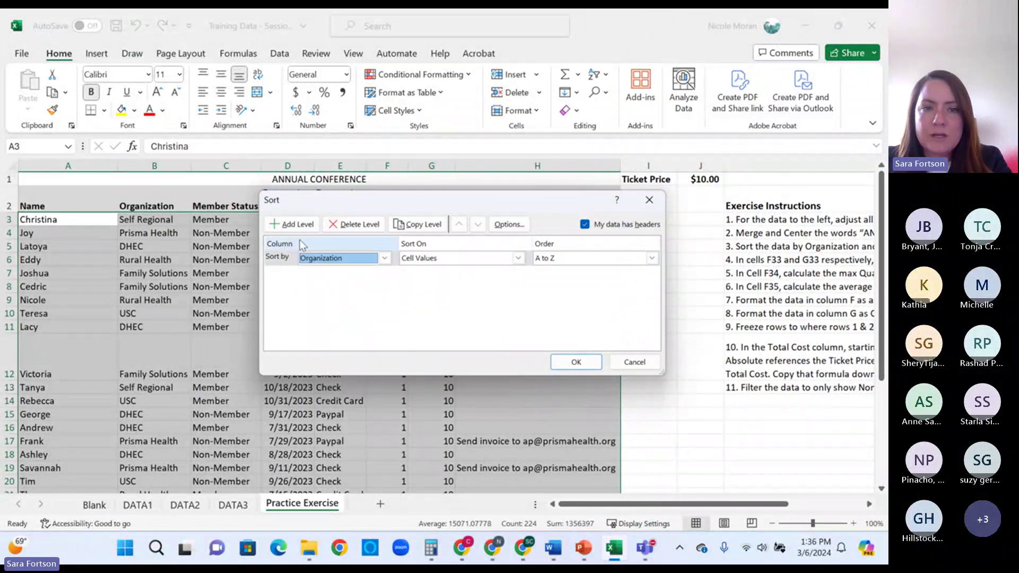
pyautogui.click(298, 224)
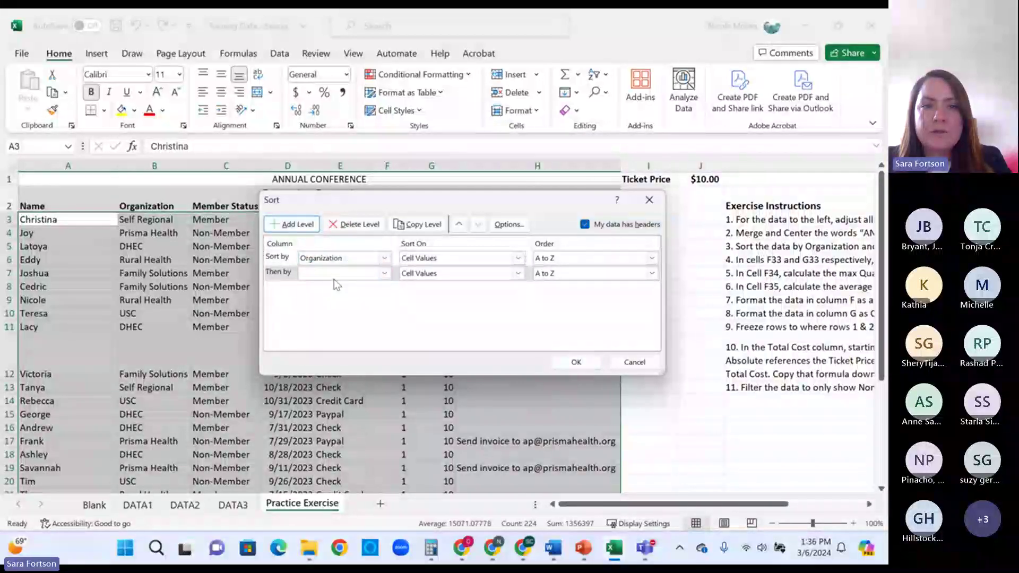
pyautogui.click(384, 273)
pyautogui.click(347, 306)
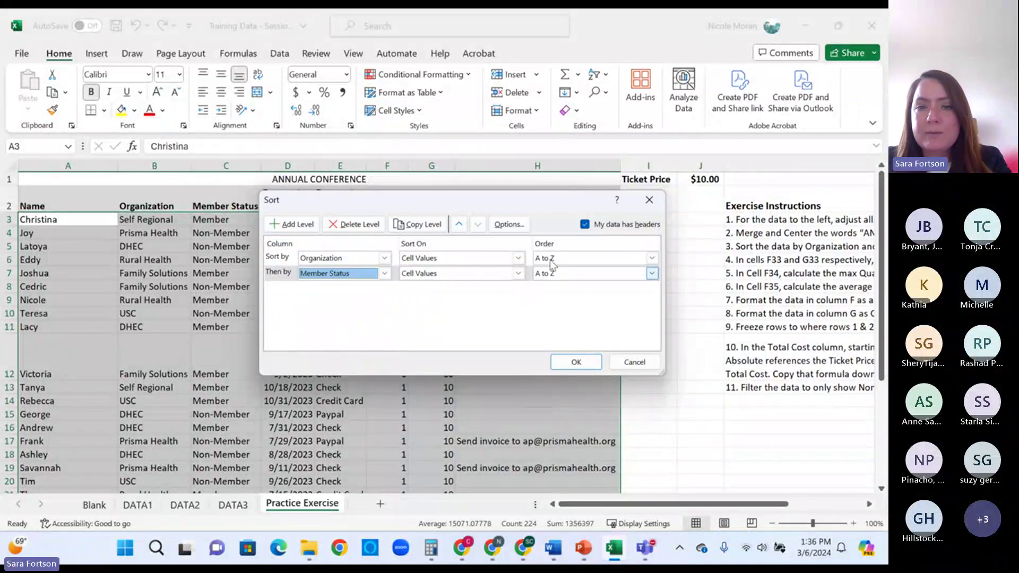
pyautogui.click(597, 364)
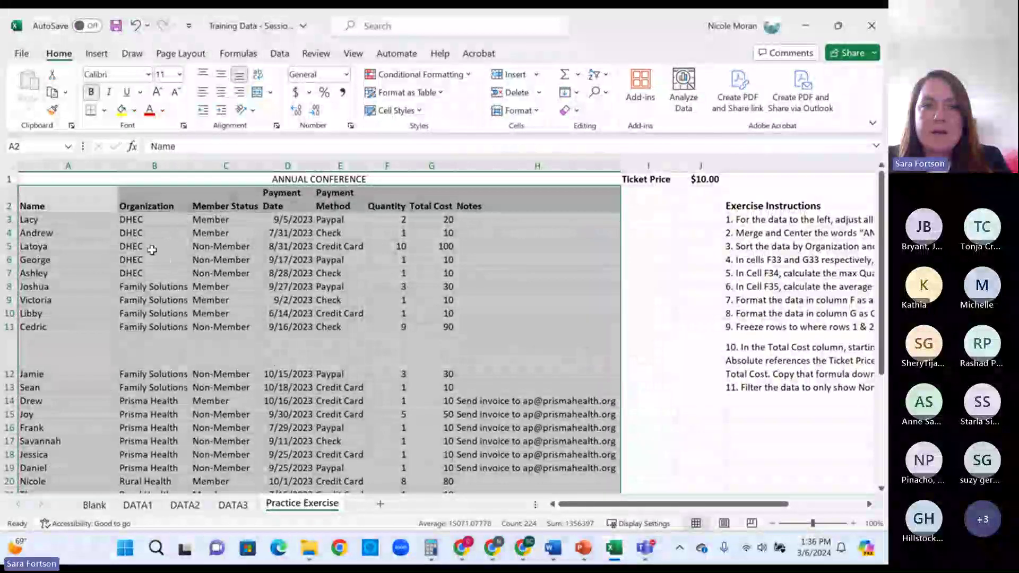
# - Check the order of the Organization and Member Status columns throughout the sorted table
pyautogui.moveTo(140, 220); pyautogui.dragTo(159, 271)
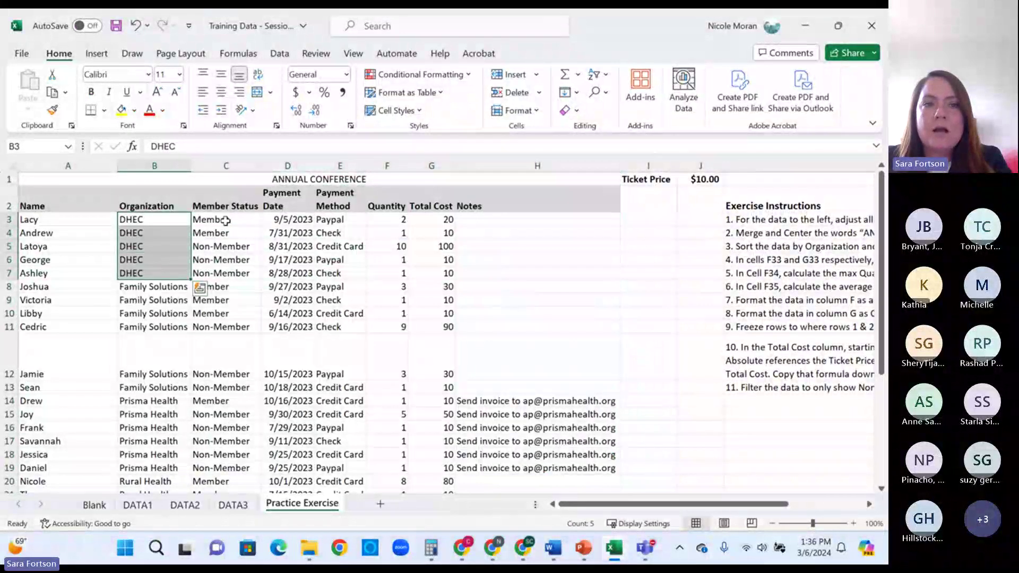
pyautogui.moveTo(225, 221); pyautogui.dragTo(232, 238)
pyautogui.click(237, 231)
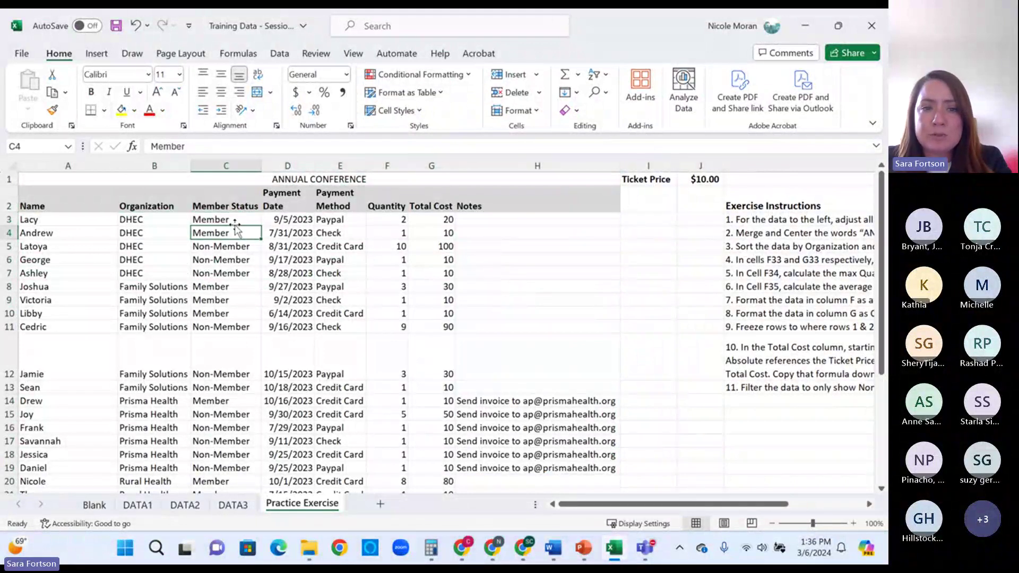
pyautogui.click(233, 259)
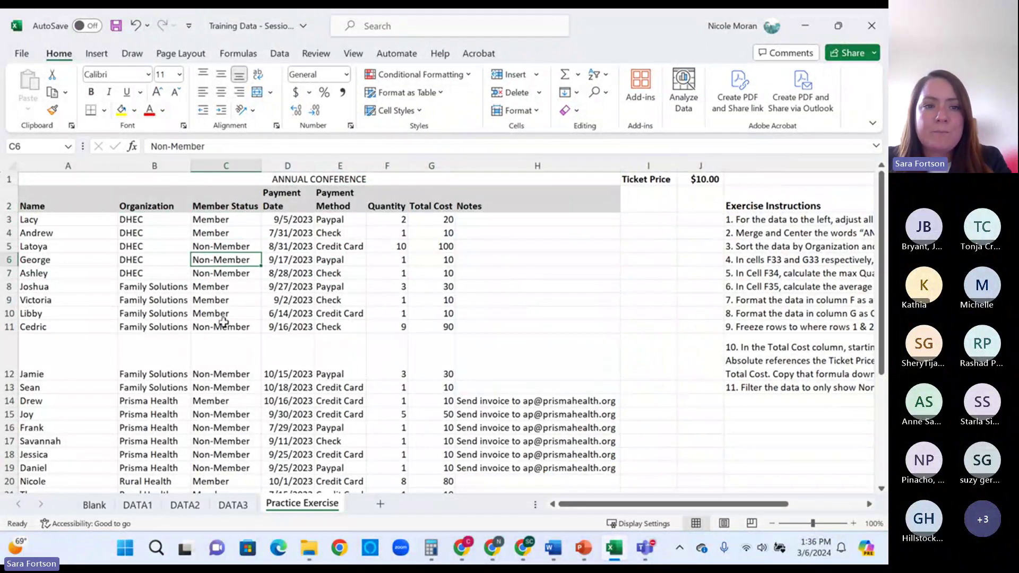
pyautogui.click(177, 298)
pyautogui.click(187, 371)
pyautogui.click(232, 386)
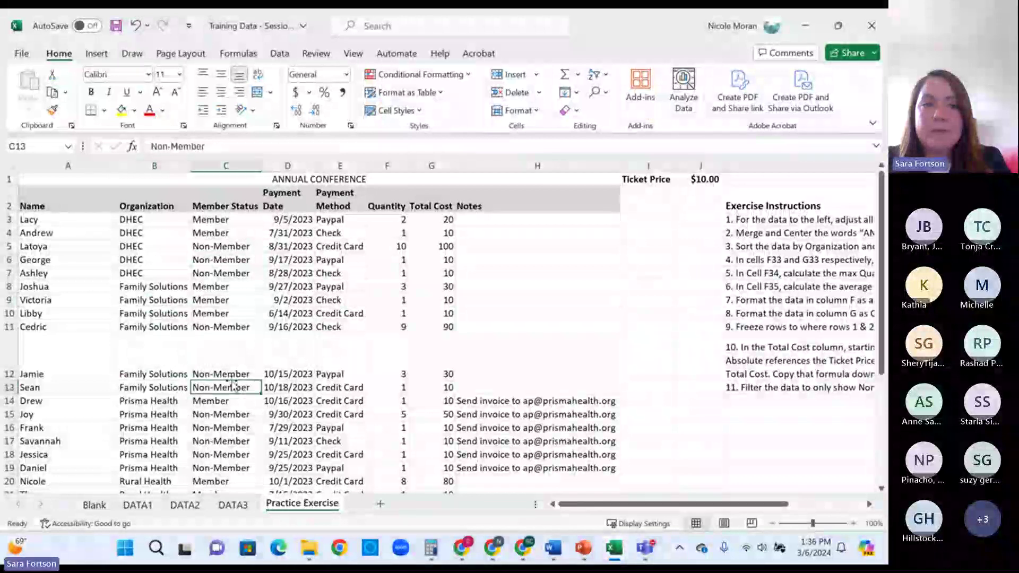
pyautogui.click(175, 414)
pyautogui.scroll(-2, 240, 389)
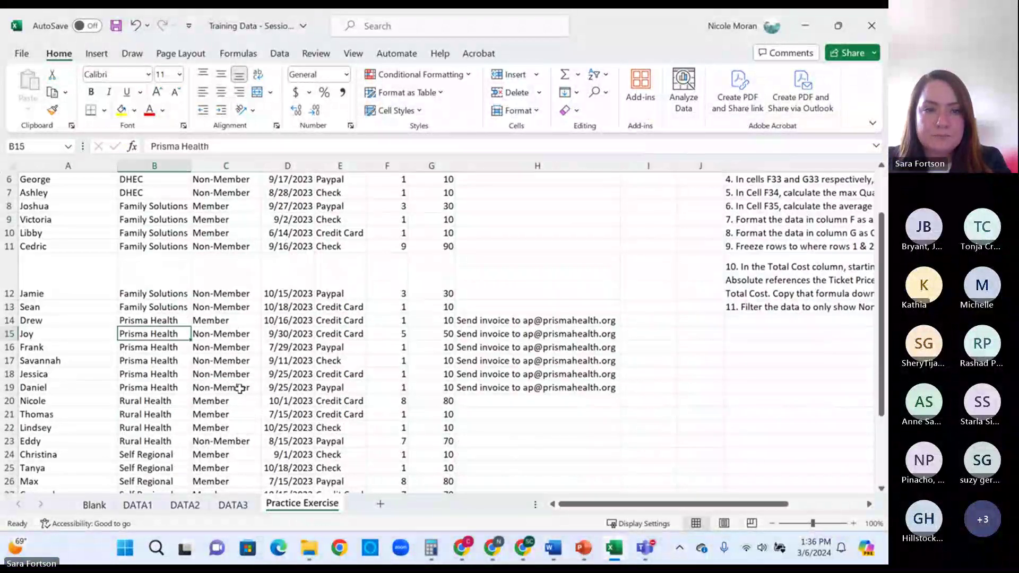
pyautogui.scroll(-2, 240, 389)
pyautogui.scroll(4, 244, 385)
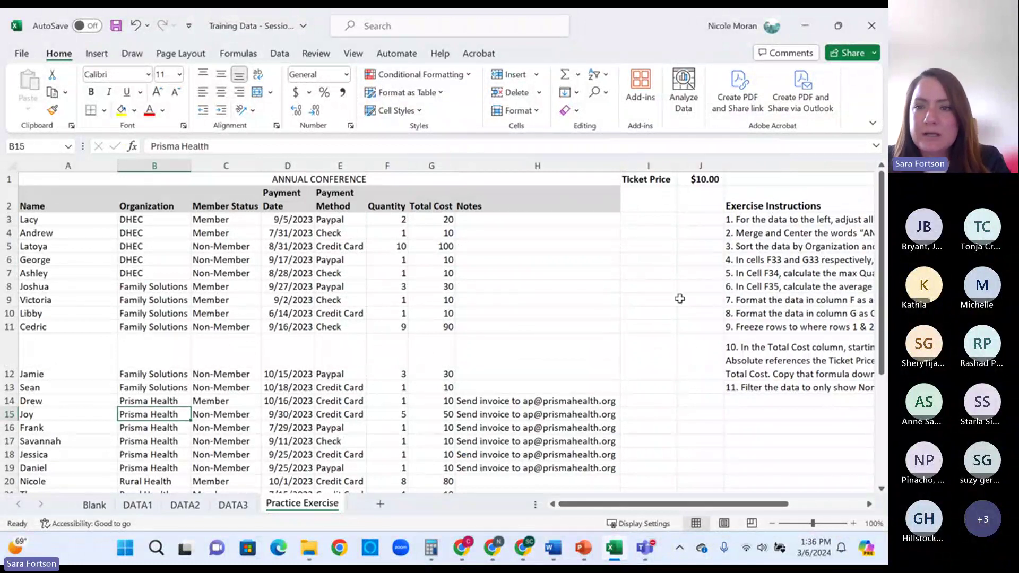
# - Read instruction 4 and calculate the total Quantity in cell F33 with a SUM of F3:F32
pyautogui.click(735, 259)
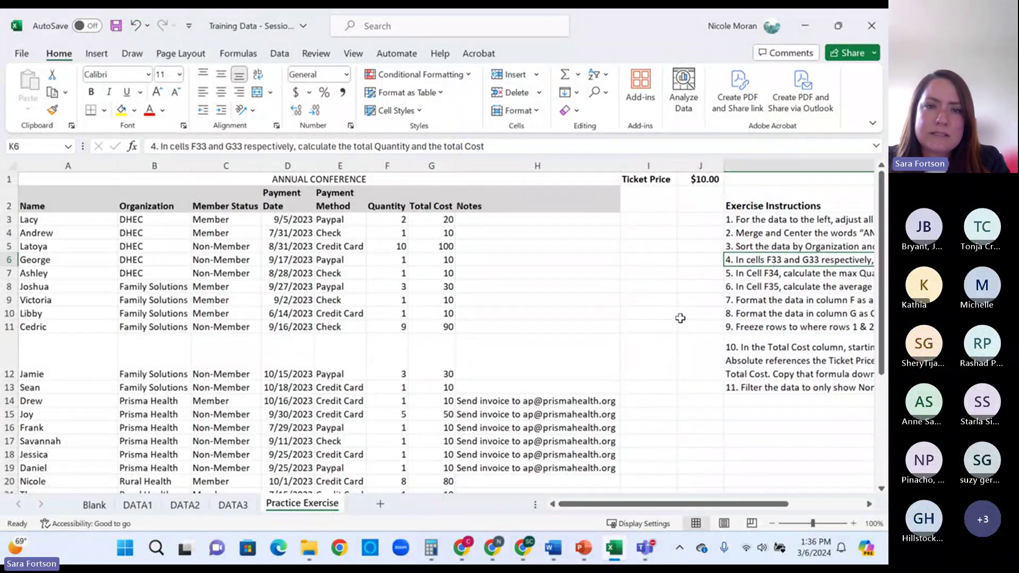
pyautogui.scroll(-4, 680, 318)
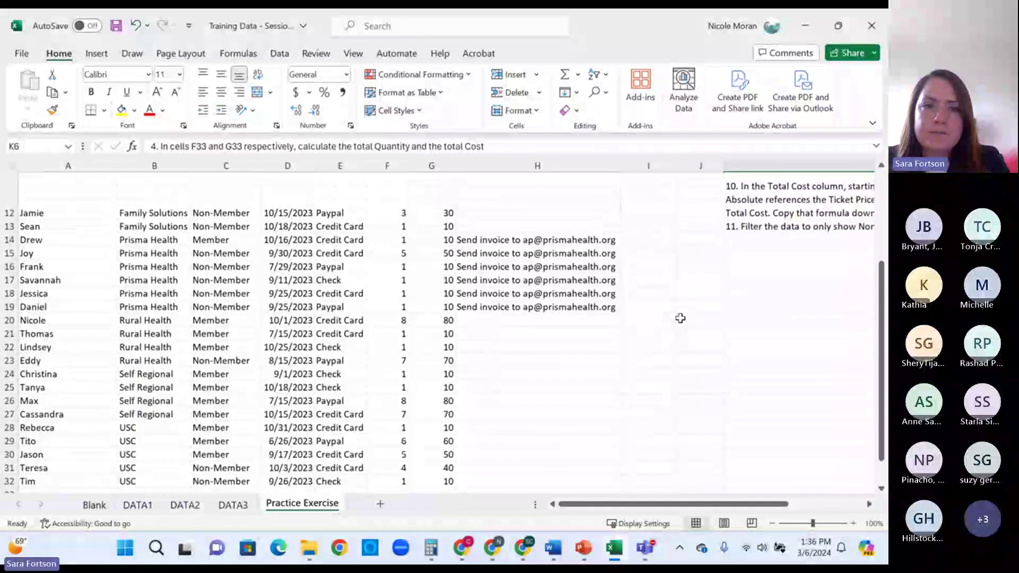
pyautogui.scroll(-2, 681, 318)
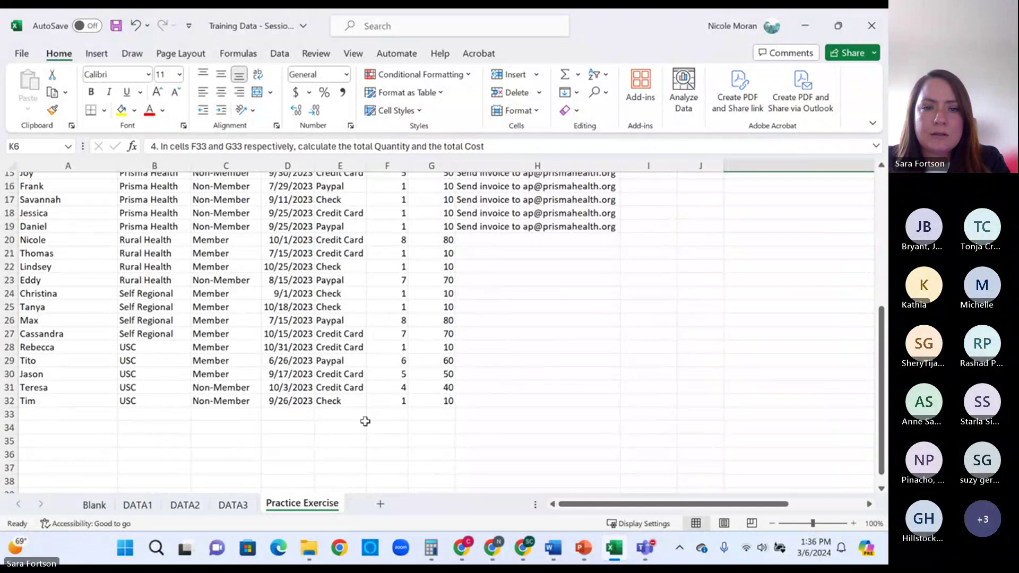
pyautogui.click(387, 415)
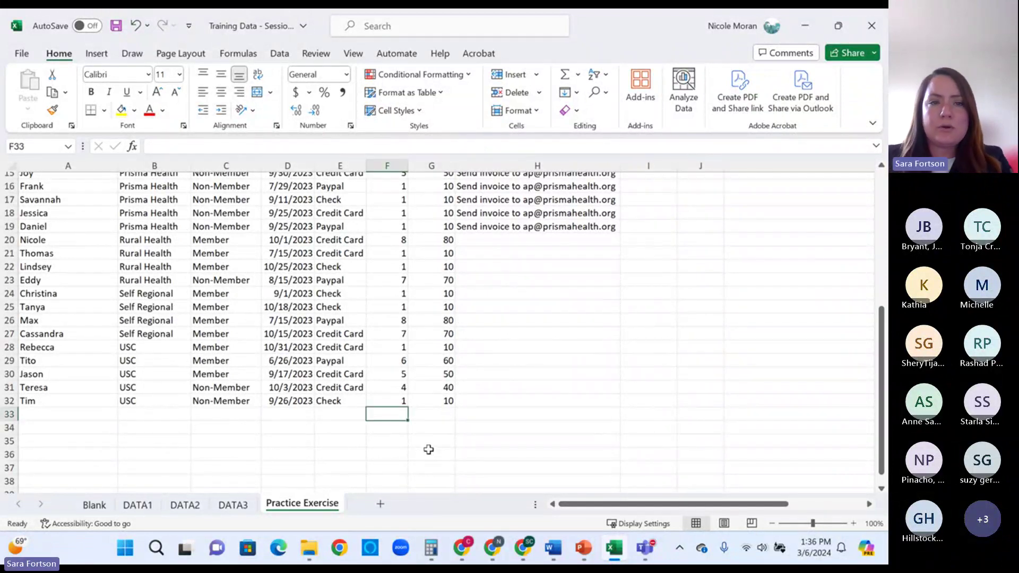
pyautogui.write('=s')
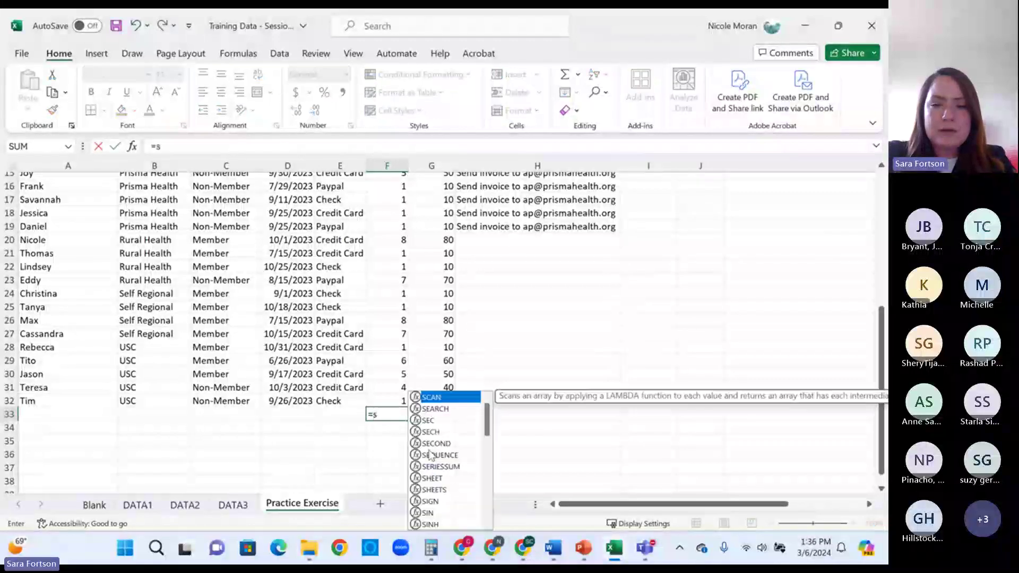
pyautogui.write('um(')
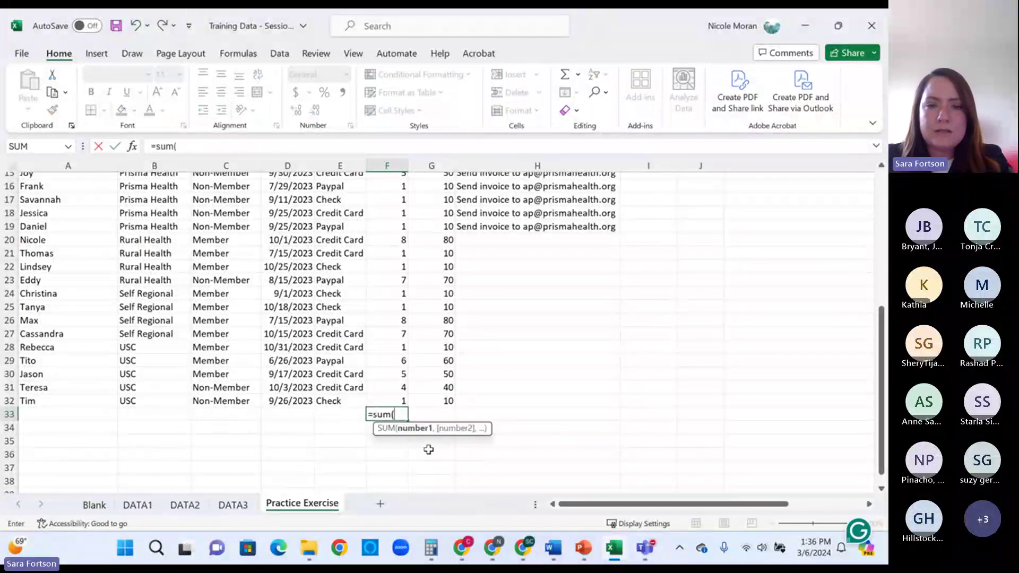
pyautogui.scroll(5, 389, 376)
pyautogui.moveTo(395, 220); pyautogui.dragTo(386, 432)
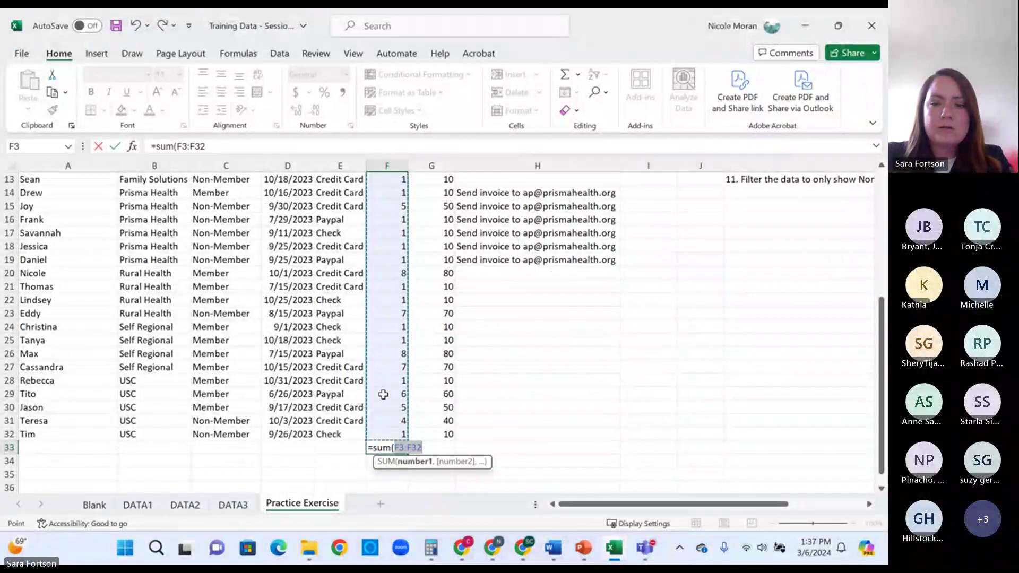
pyautogui.write(')')
pyautogui.press('Return')
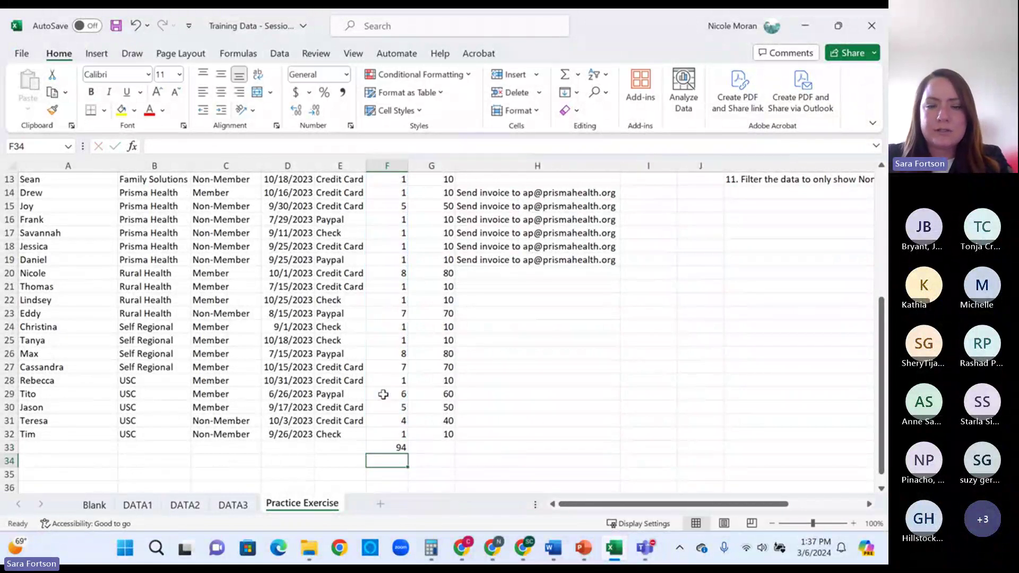
pyautogui.click(400, 448)
pyautogui.scroll(4, 432, 444)
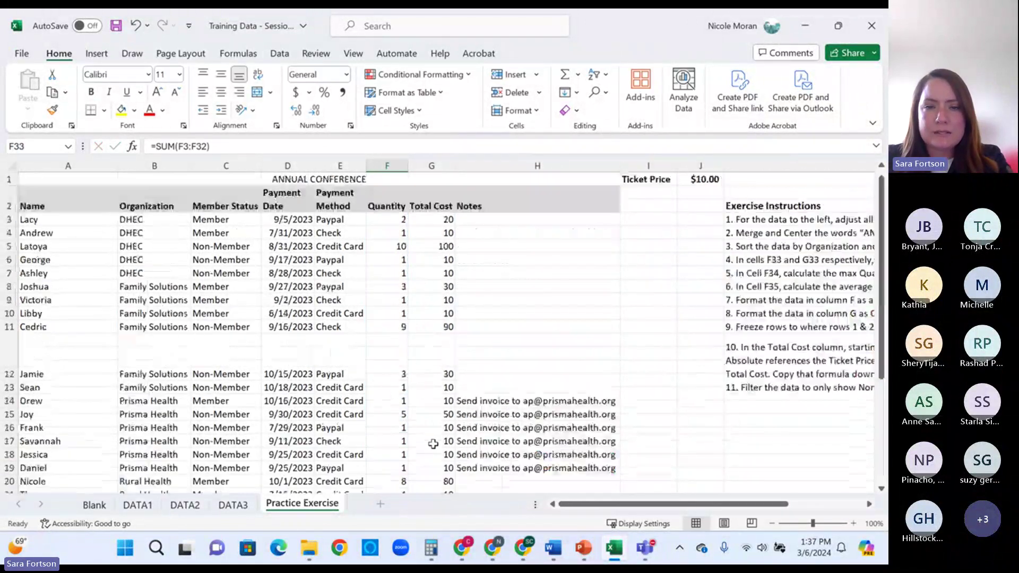
# - Calculate the total of the Total Cost column in cell G33 with a SUM of G3:G32
pyautogui.scroll(-5, 432, 444)
pyautogui.click(433, 414)
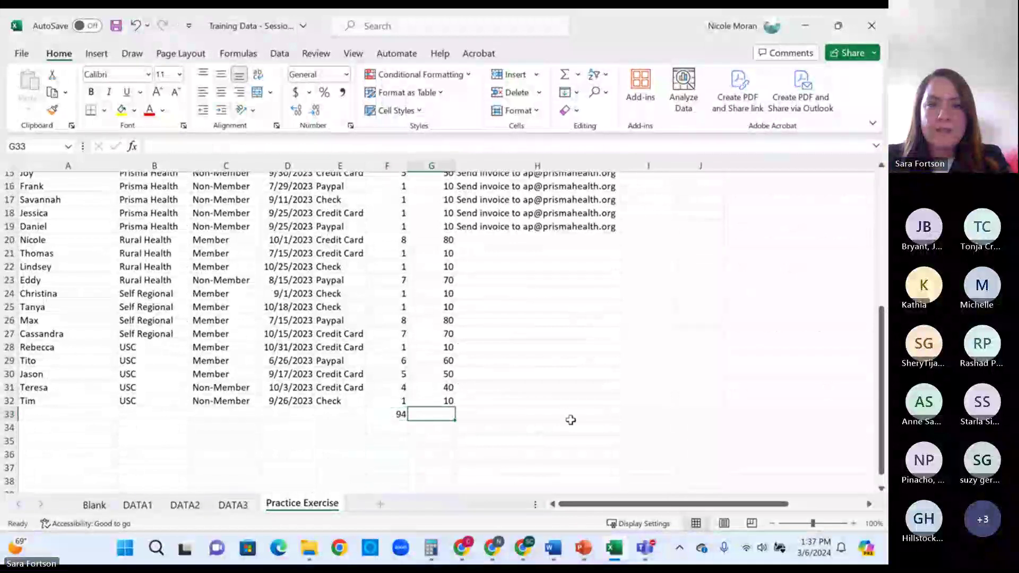
pyautogui.write('=')
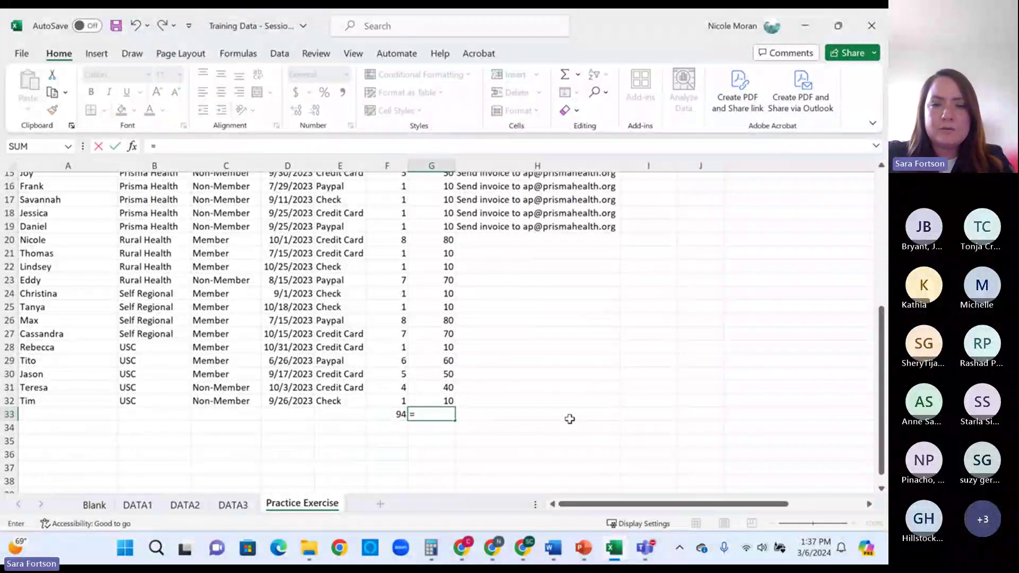
pyautogui.write('sum(')
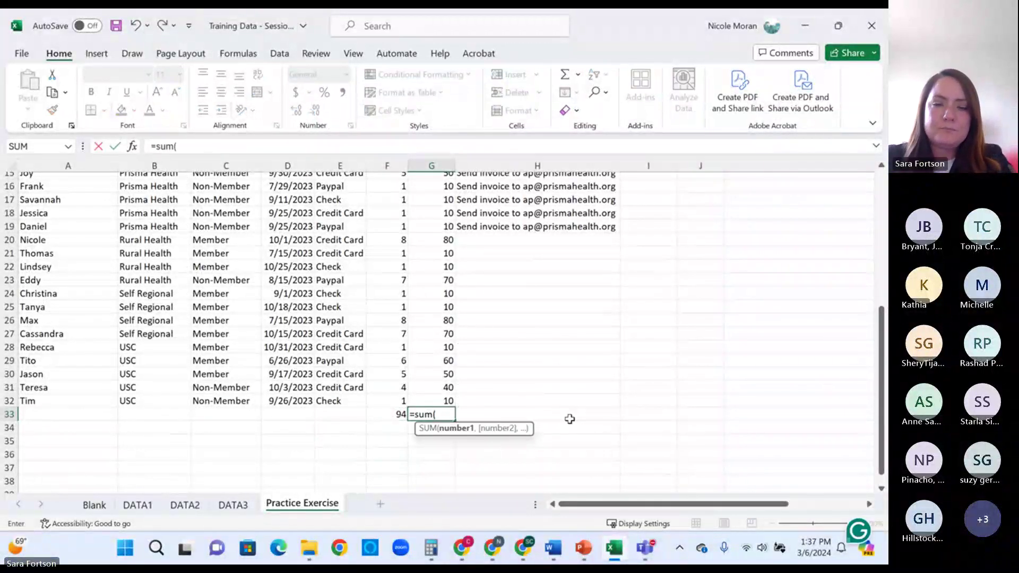
pyautogui.scroll(5, 541, 403)
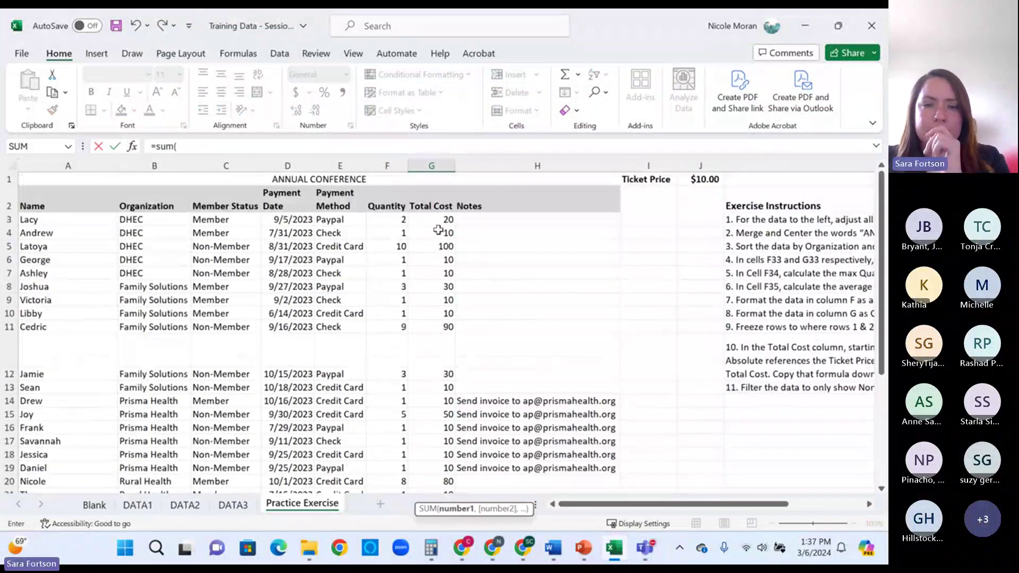
pyautogui.moveTo(437, 222); pyautogui.dragTo(435, 439)
pyautogui.write(')')
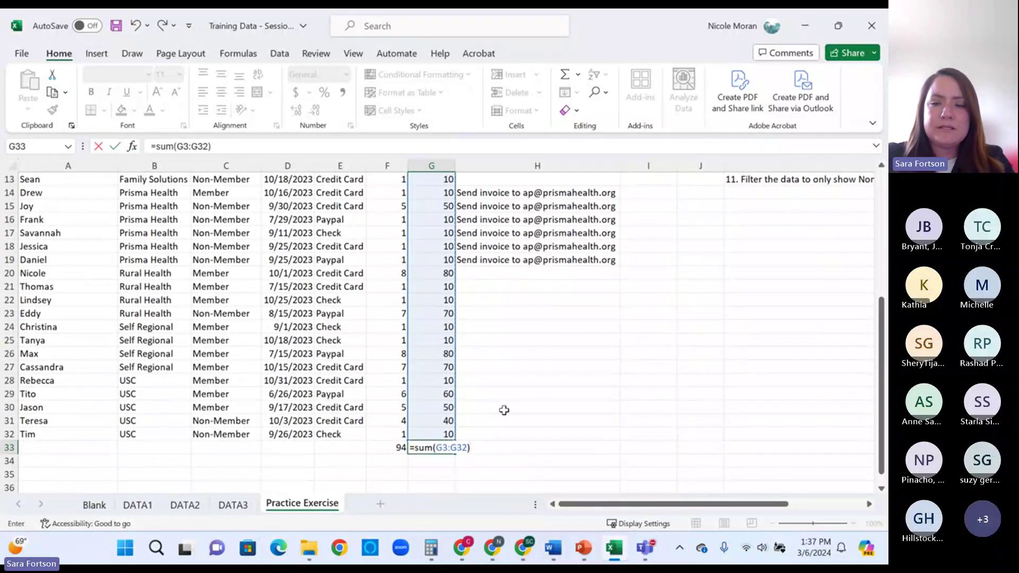
pyautogui.press('Return')
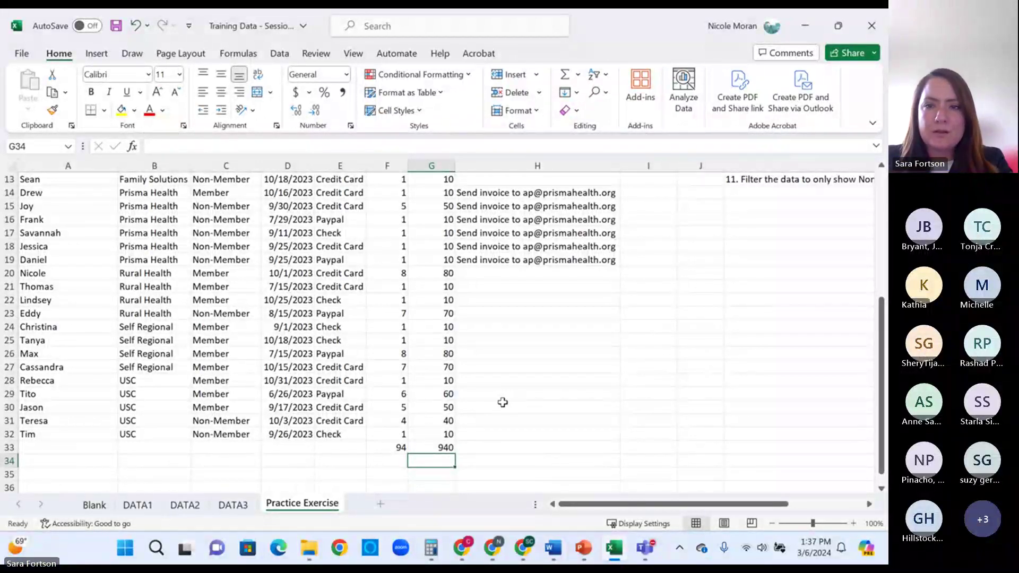
# - Read instruction 5 and calculate the maximum Quantity in cell F34 with a MAX of F3:F32
pyautogui.scroll(4, 503, 403)
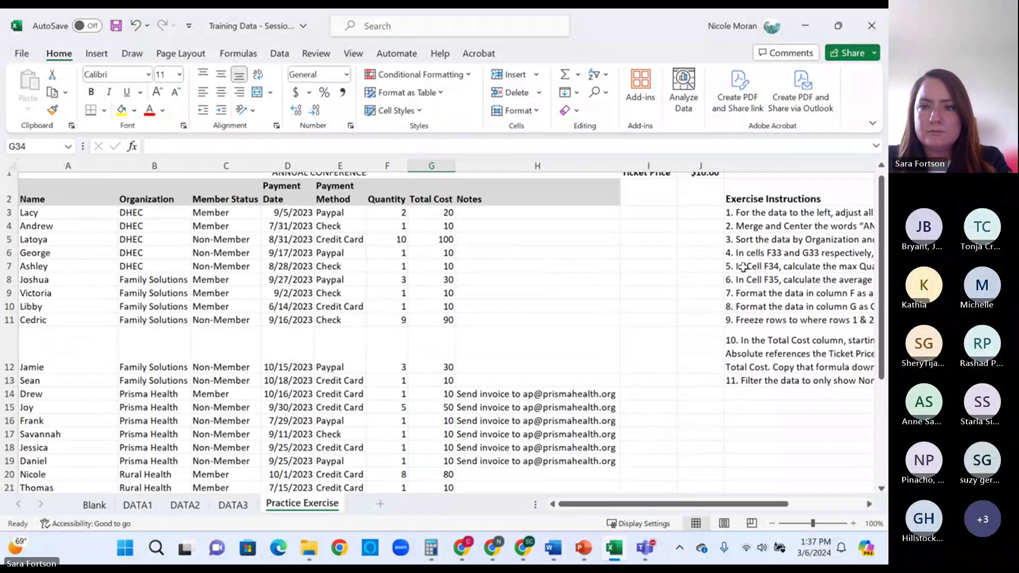
pyautogui.click(740, 269)
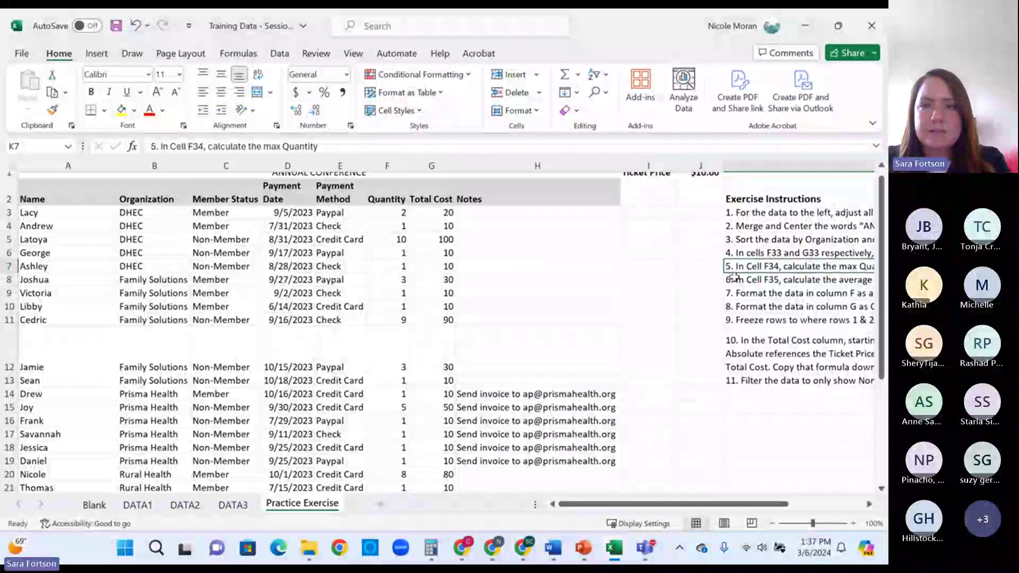
pyautogui.scroll(-6, 605, 389)
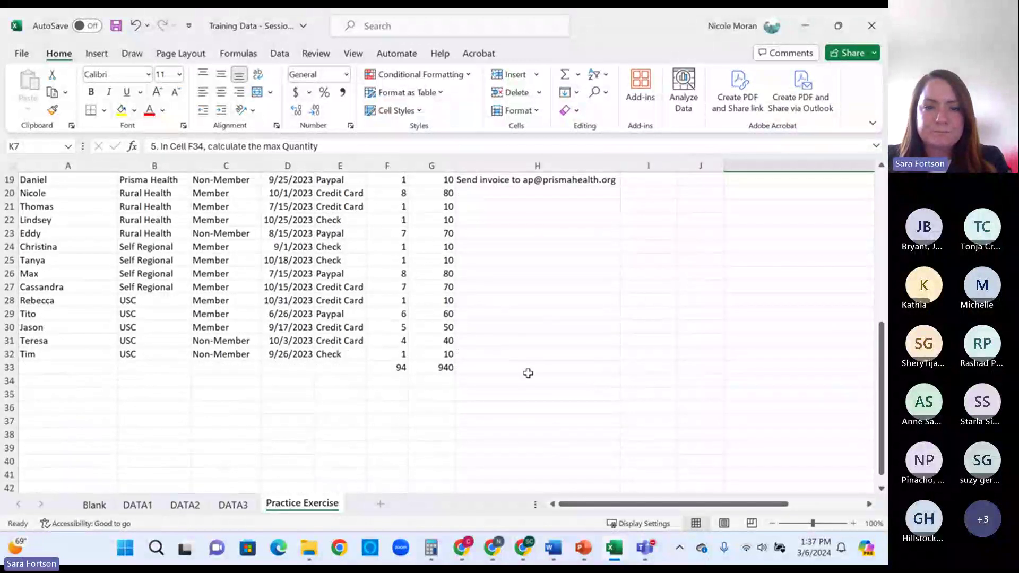
pyautogui.click(391, 379)
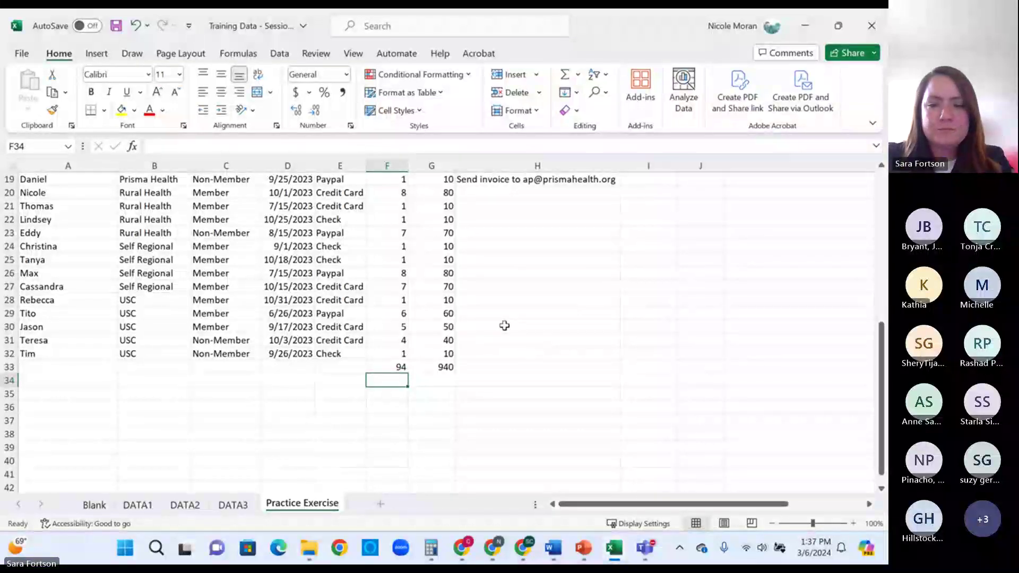
pyautogui.write('=ma')
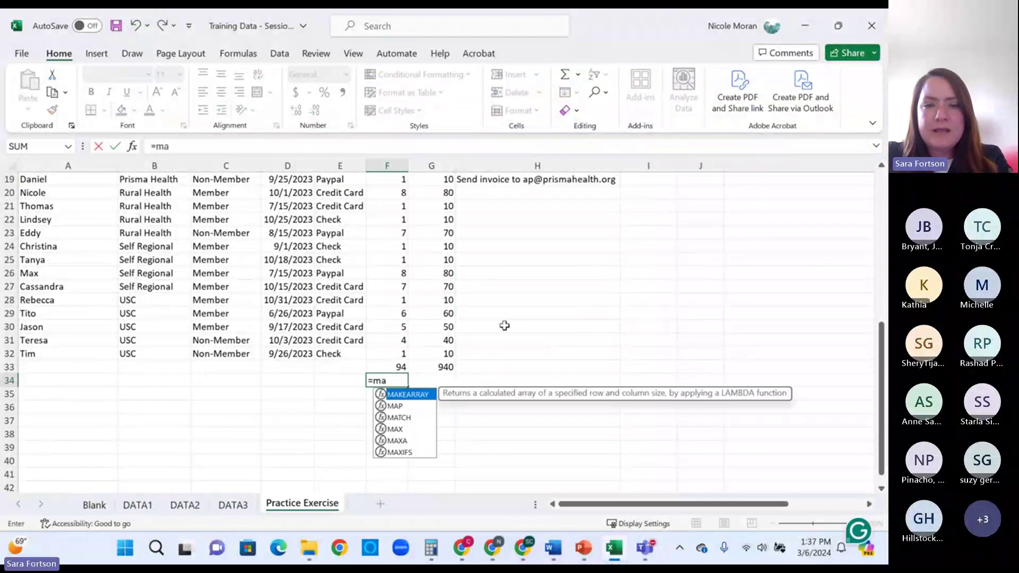
pyautogui.write('x(')
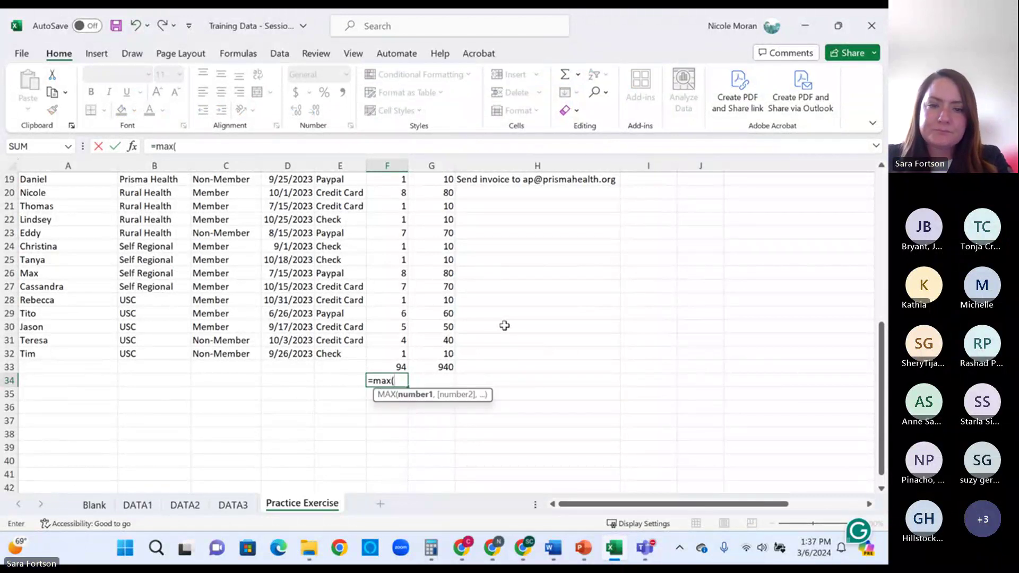
pyautogui.scroll(5, 402, 257)
pyautogui.scroll(1, 402, 257)
pyautogui.moveTo(402, 214); pyautogui.dragTo(381, 438)
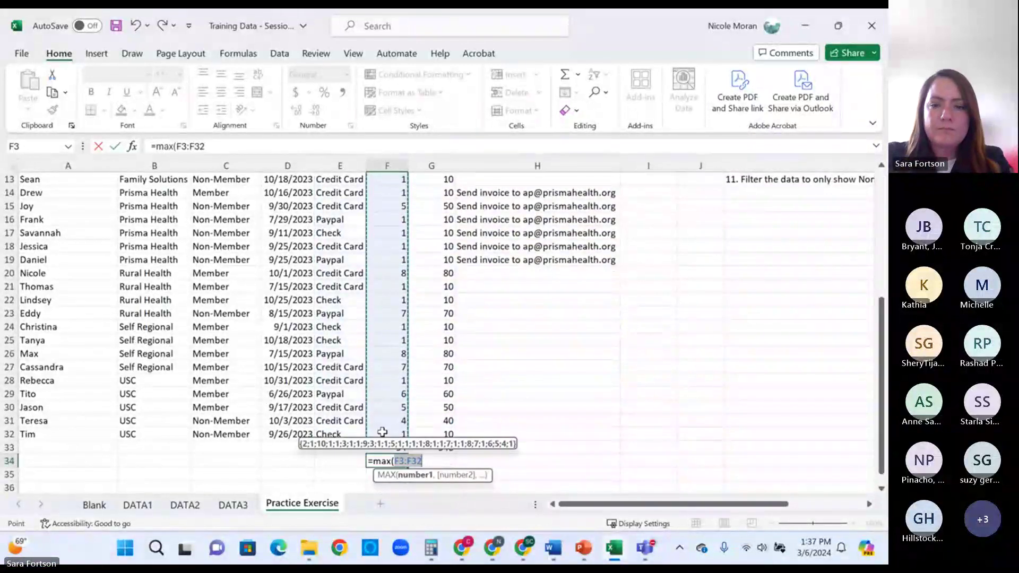
pyautogui.write(')')
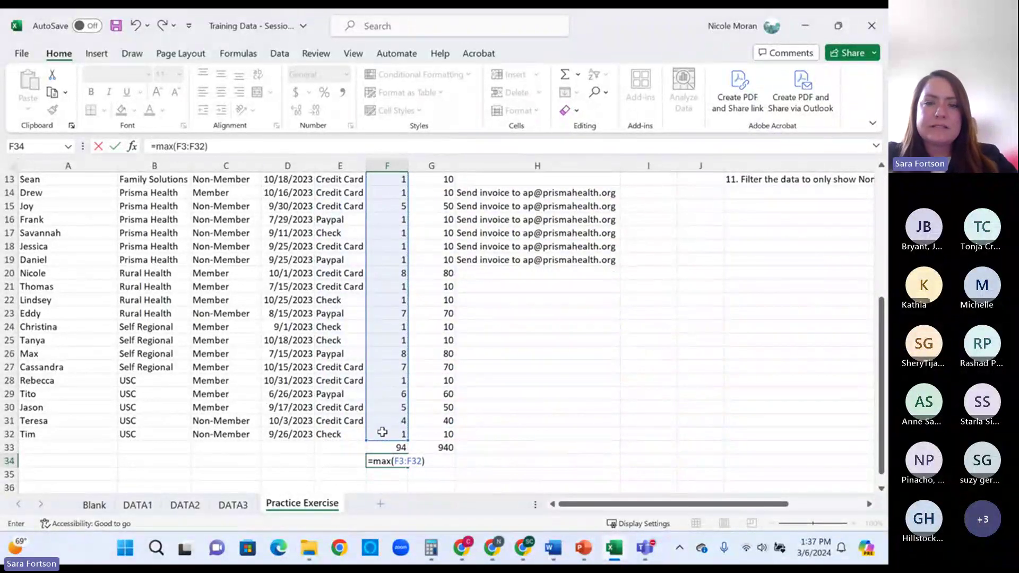
pyautogui.press('Return')
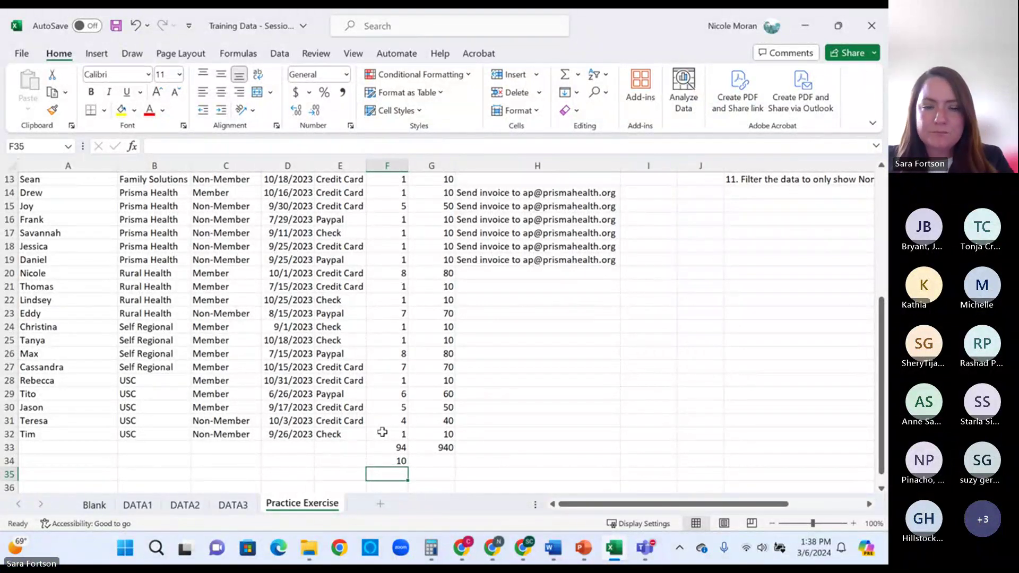
# - Read instruction 6 and calculate the average Quantity in cell F35 with an AVERAGE of F3:F32
pyautogui.scroll(4, 382, 432)
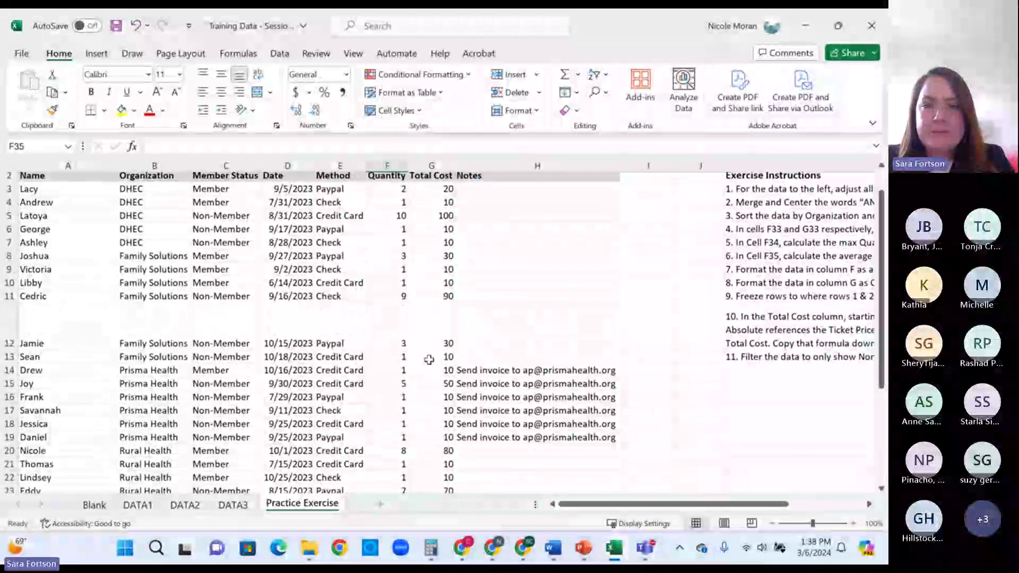
pyautogui.scroll(-6, 429, 360)
pyautogui.scroll(7, 416, 359)
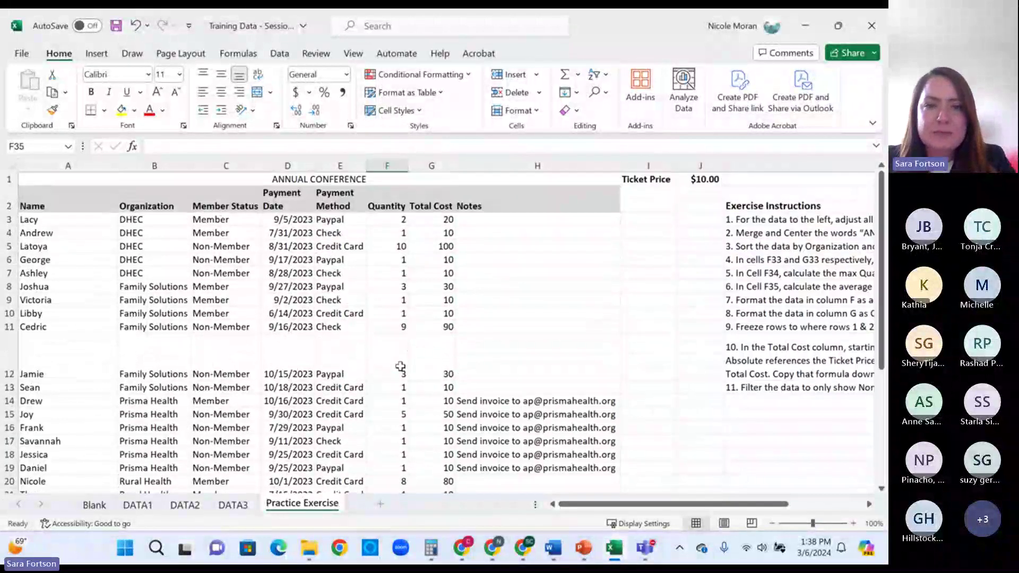
pyautogui.scroll(-4, 392, 258)
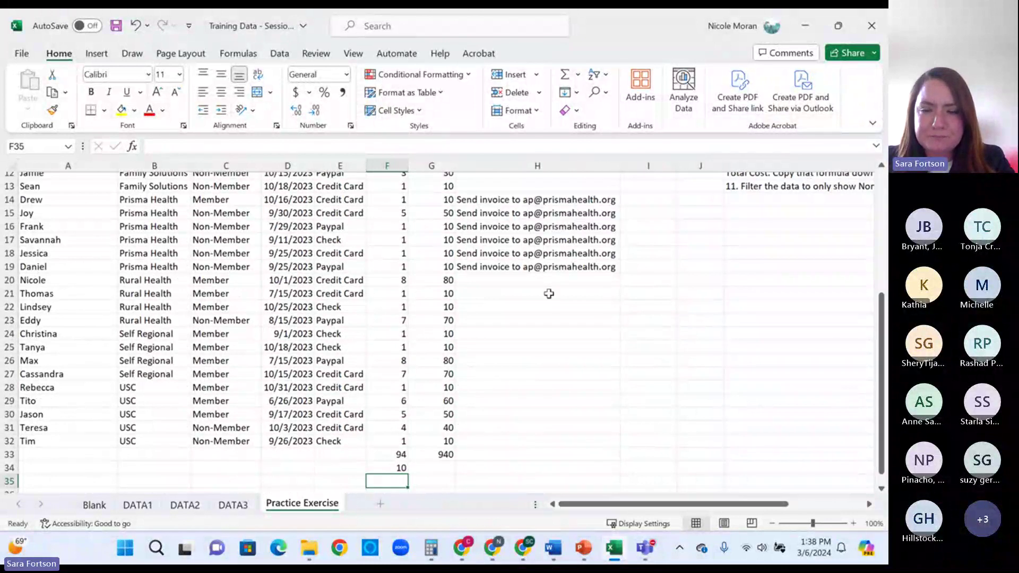
pyautogui.scroll(4, 549, 294)
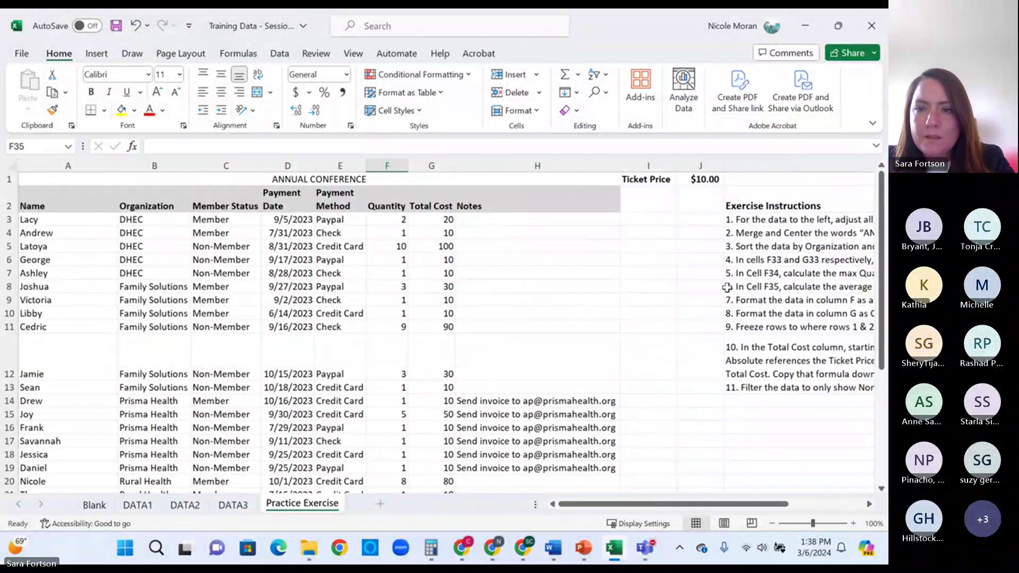
pyautogui.click(726, 287)
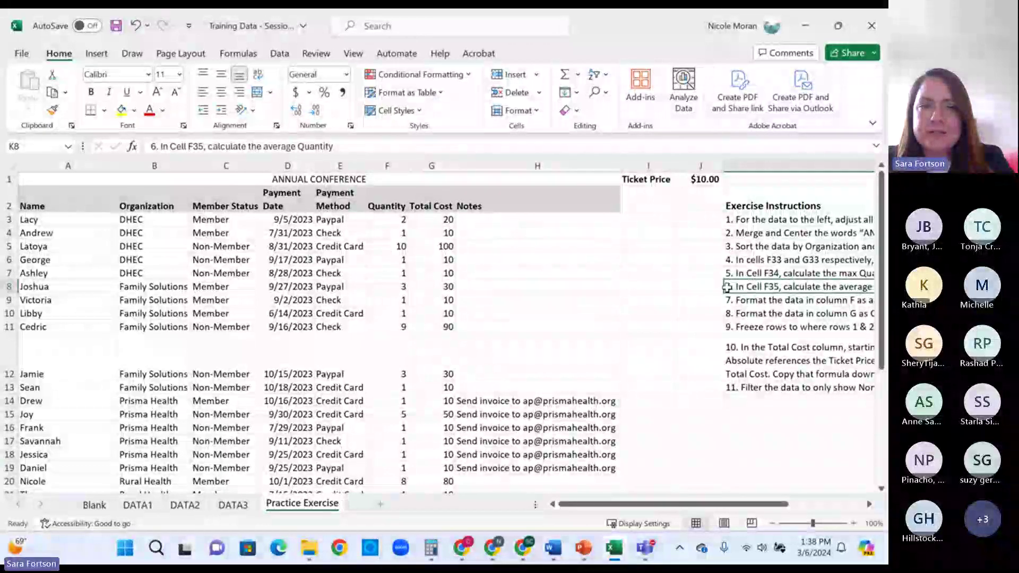
pyautogui.scroll(-4, 624, 318)
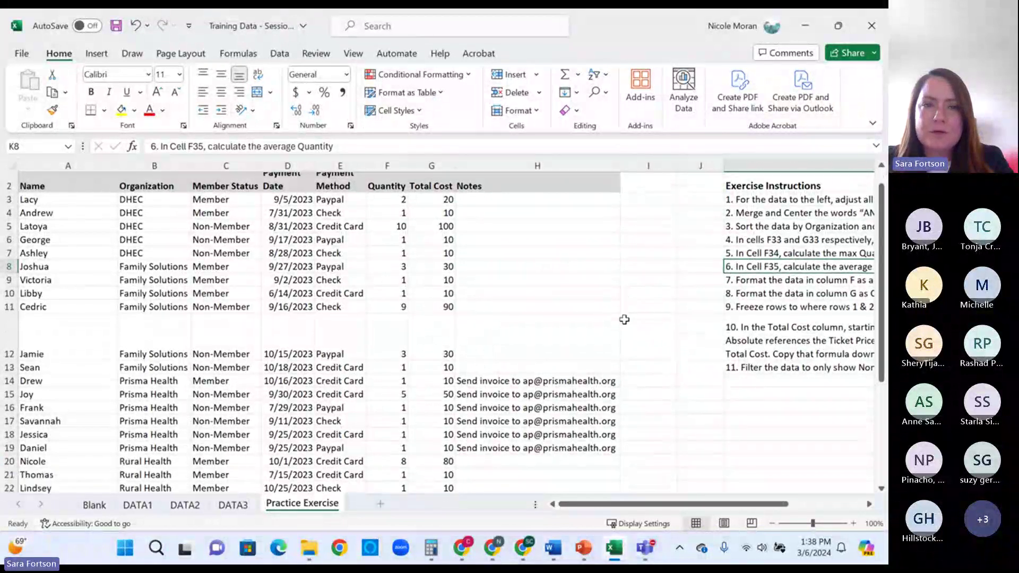
pyautogui.scroll(-3, 624, 318)
pyautogui.click(392, 359)
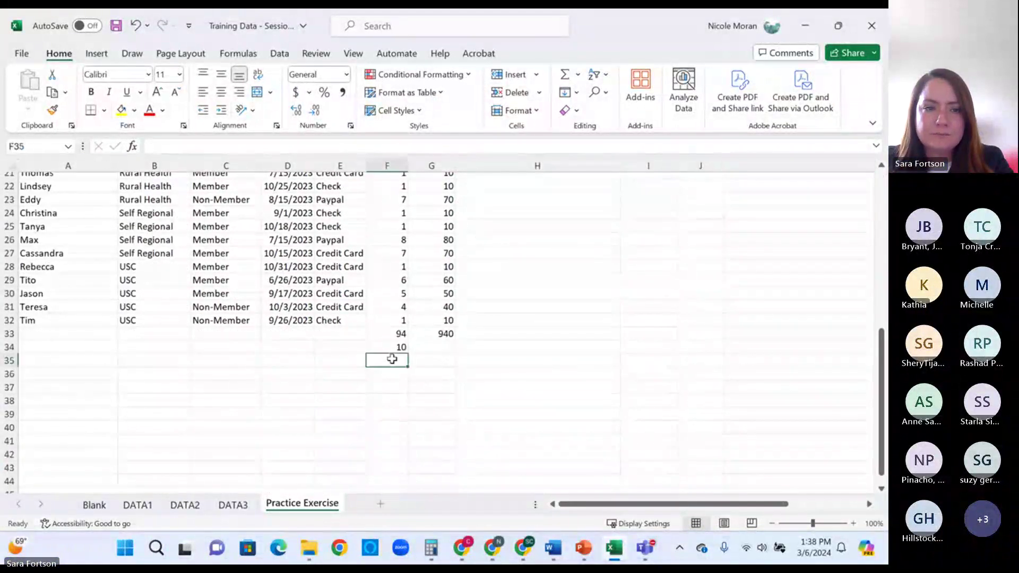
pyautogui.write('=a')
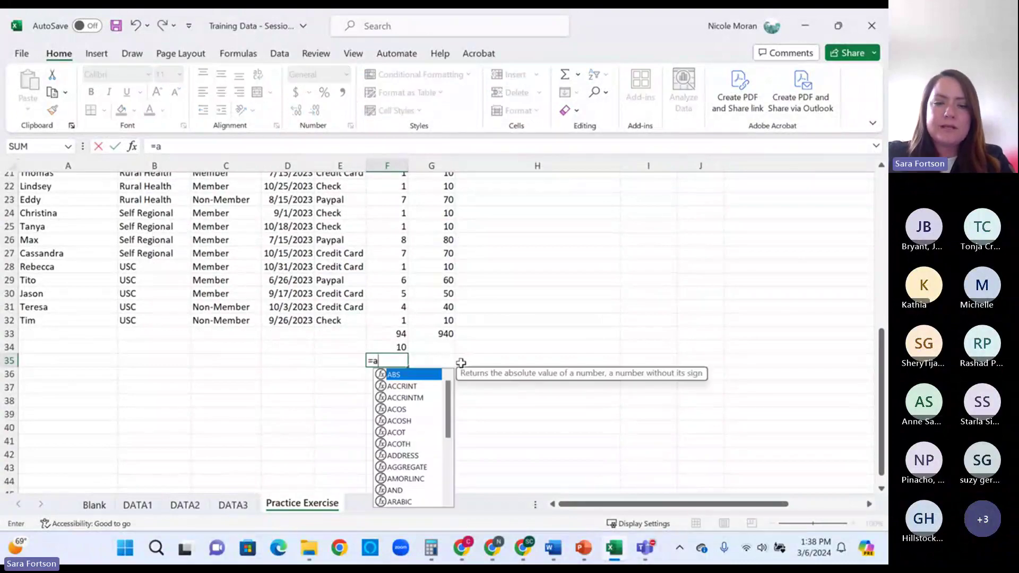
pyautogui.write('verage(')
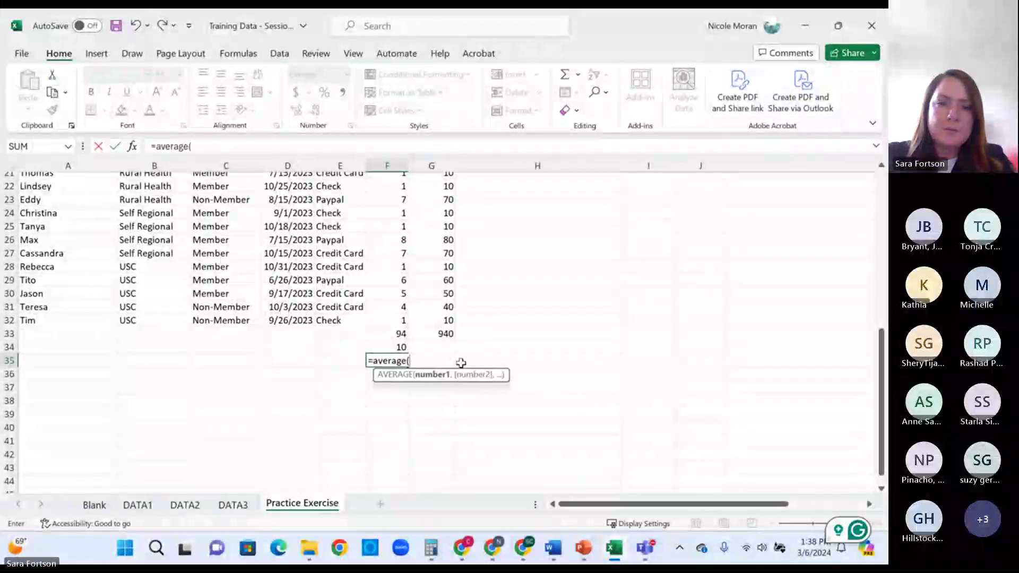
pyautogui.scroll(6, 418, 285)
pyautogui.scroll(1, 418, 284)
pyautogui.moveTo(400, 218); pyautogui.dragTo(390, 437)
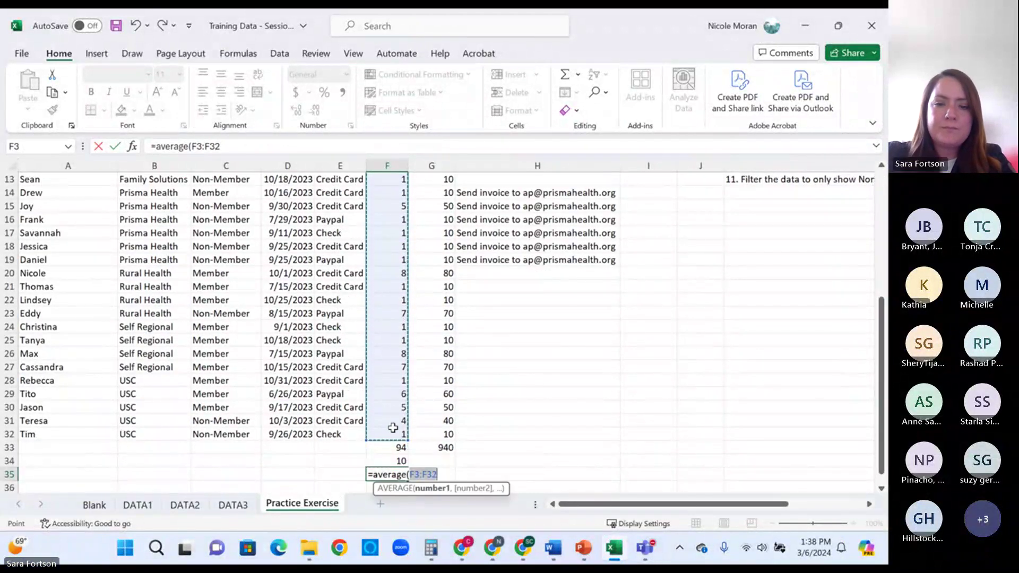
pyautogui.write(')')
pyautogui.press('Return')
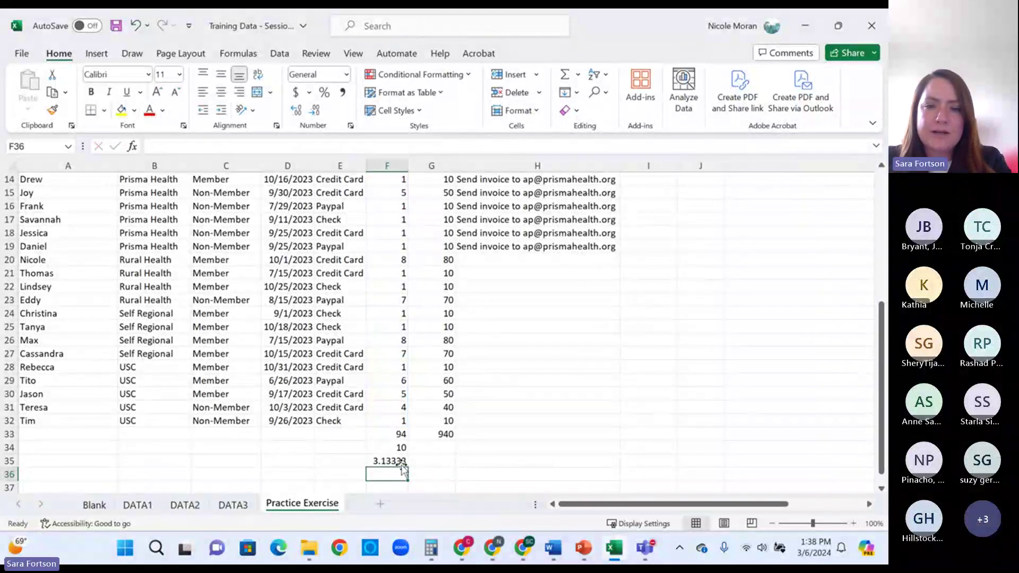
# - Switch to the DATA1 sheet and examine how the Hourly Rate and Hours Worked values are formatted
pyautogui.scroll(5, 561, 441)
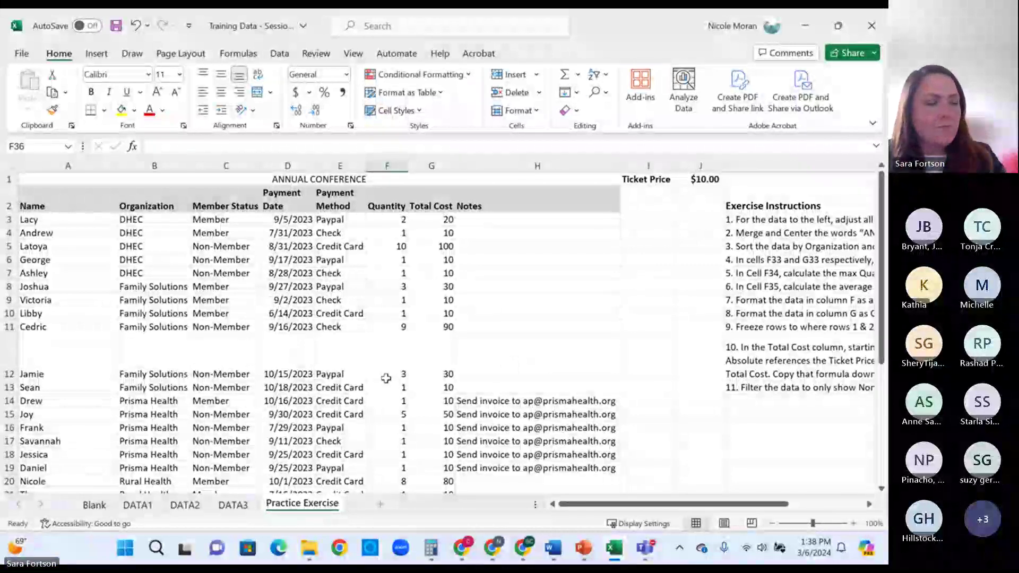
pyautogui.click(144, 504)
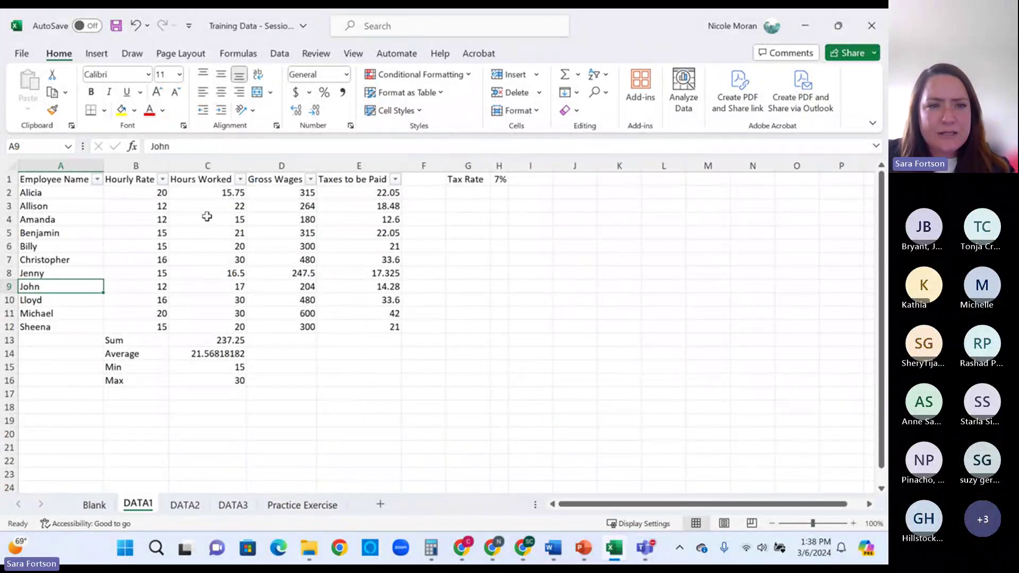
pyautogui.click(149, 190)
pyautogui.click(190, 195)
pyautogui.click(221, 207)
pyautogui.click(161, 245)
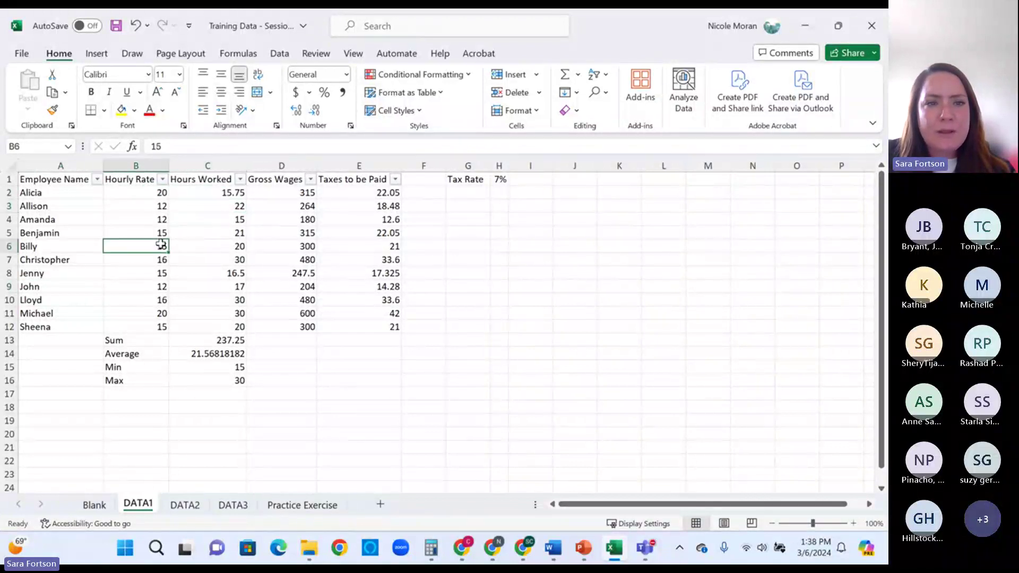
pyautogui.click(156, 194)
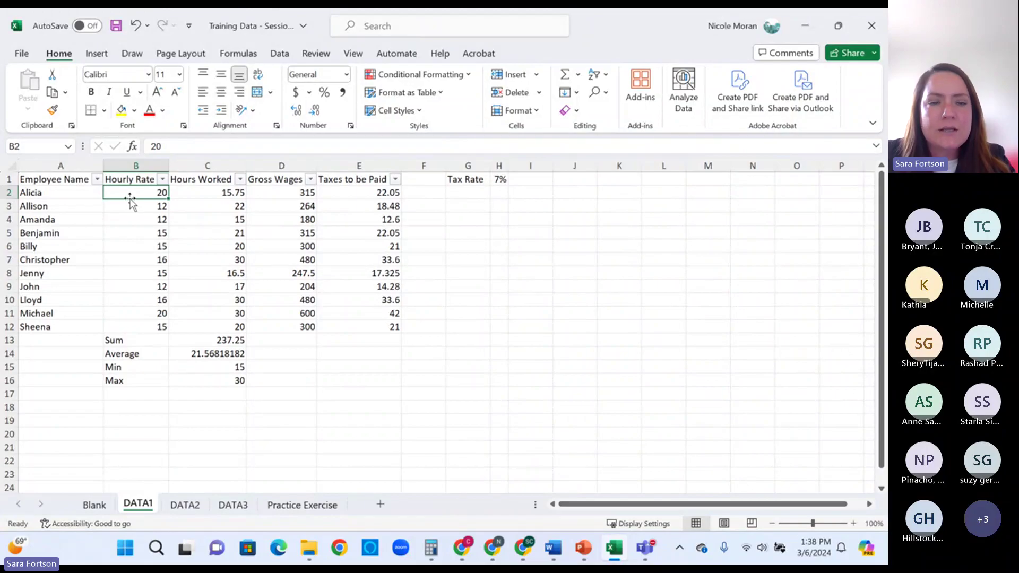
pyautogui.click(238, 194)
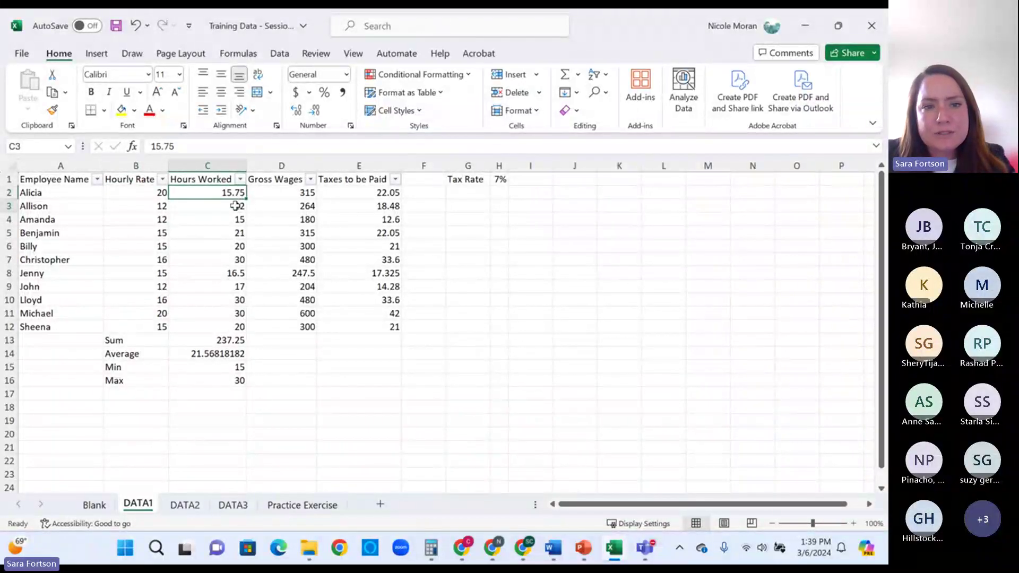
pyautogui.click(234, 207)
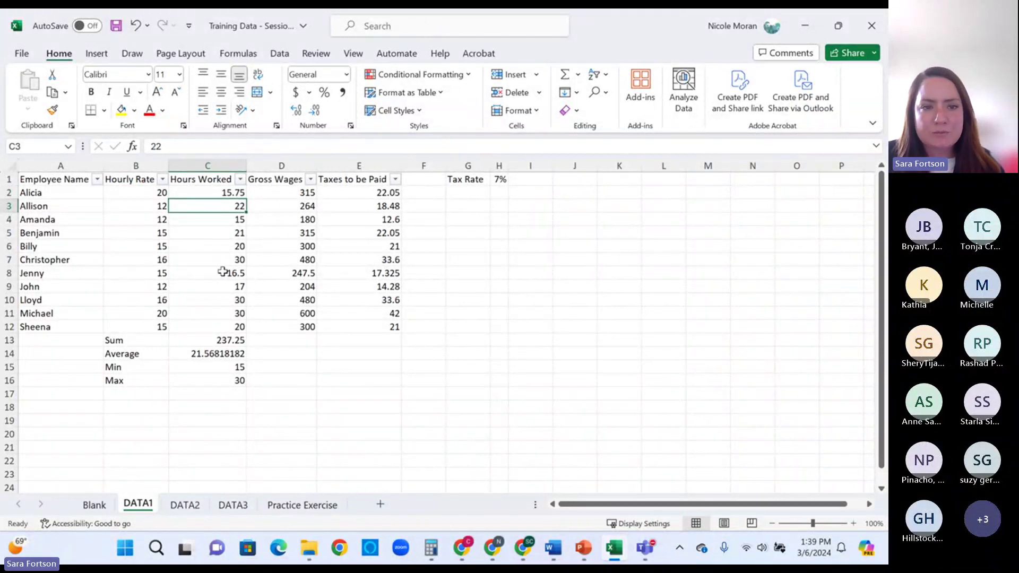
pyautogui.click(140, 192)
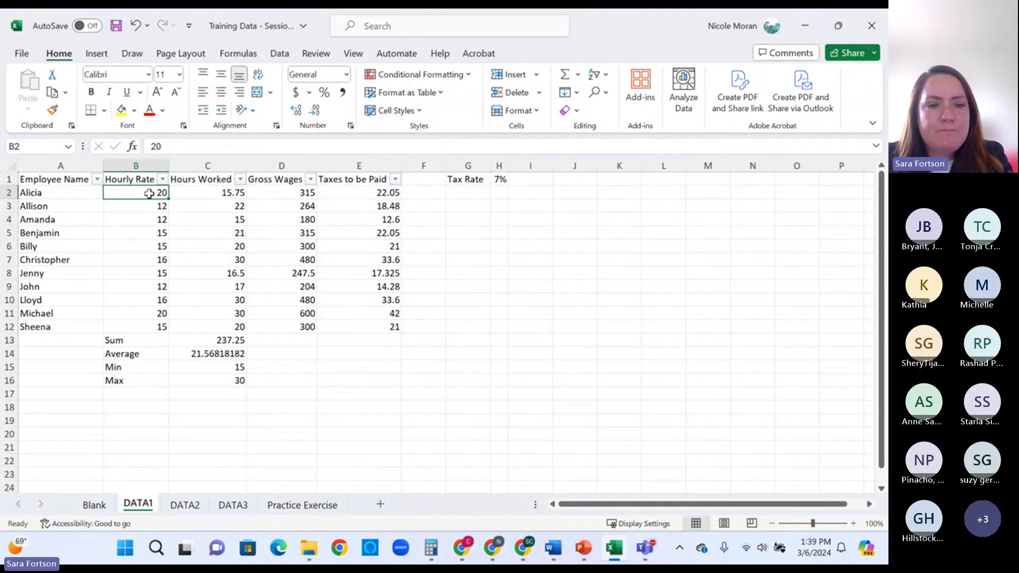
pyautogui.moveTo(149, 193); pyautogui.dragTo(142, 326)
pyautogui.click(159, 300)
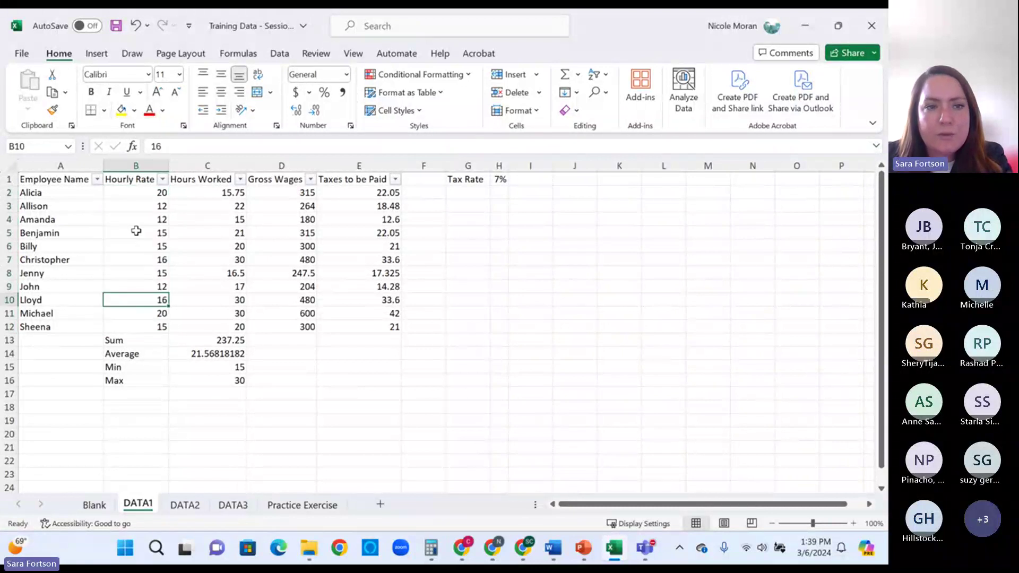
# - Format Alicia's hourly rate in cell B2 as Currency with 2 decimal places and the $ symbol
pyautogui.click(145, 194)
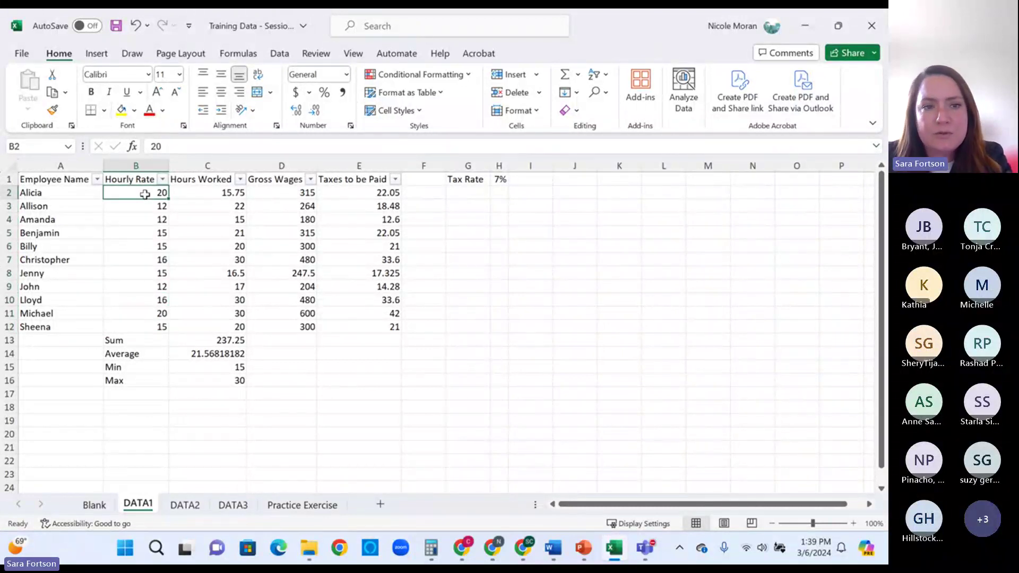
pyautogui.rightClick(146, 197)
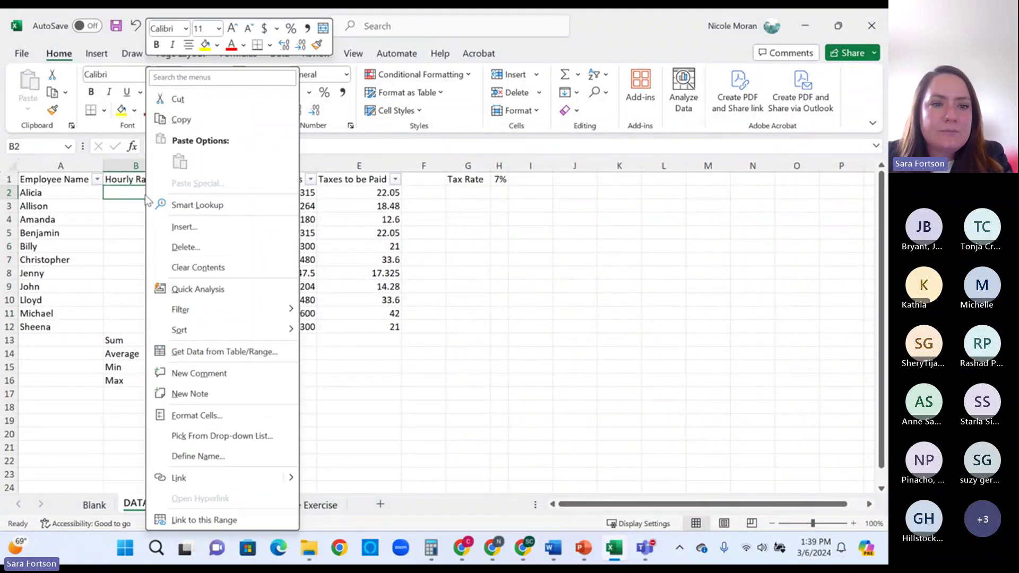
pyautogui.click(206, 419)
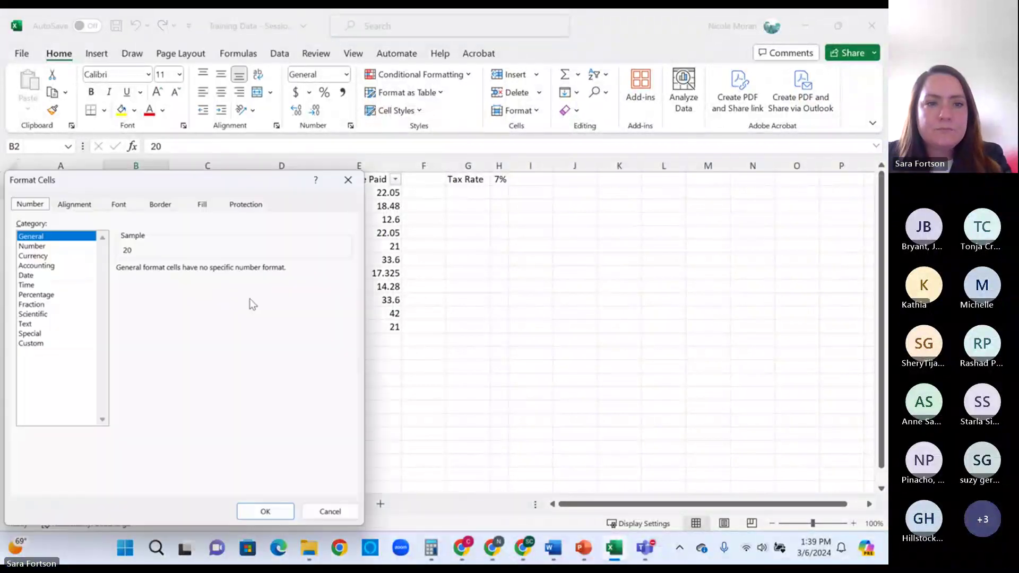
pyautogui.moveTo(202, 183); pyautogui.dragTo(526, 94)
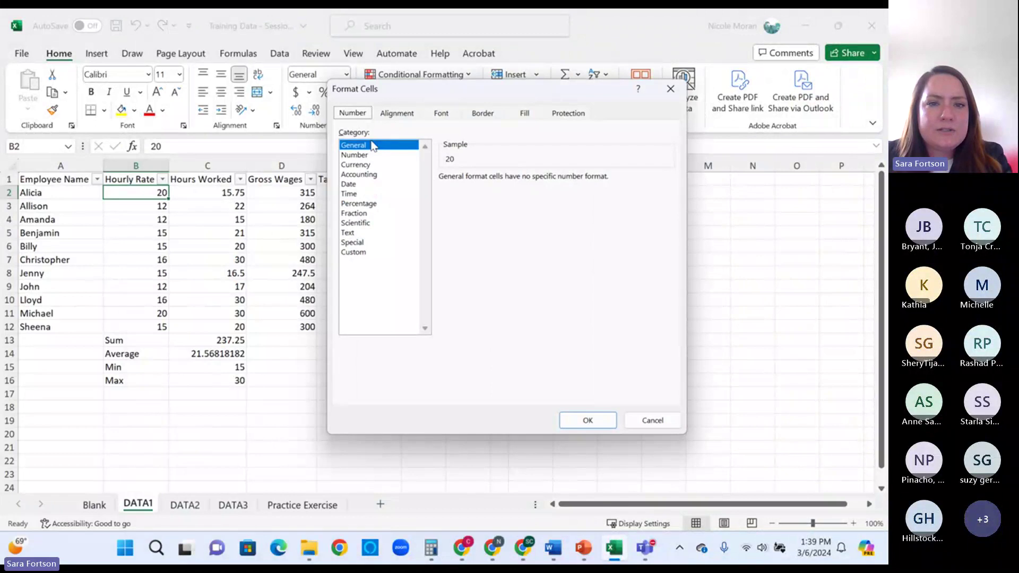
pyautogui.click(356, 165)
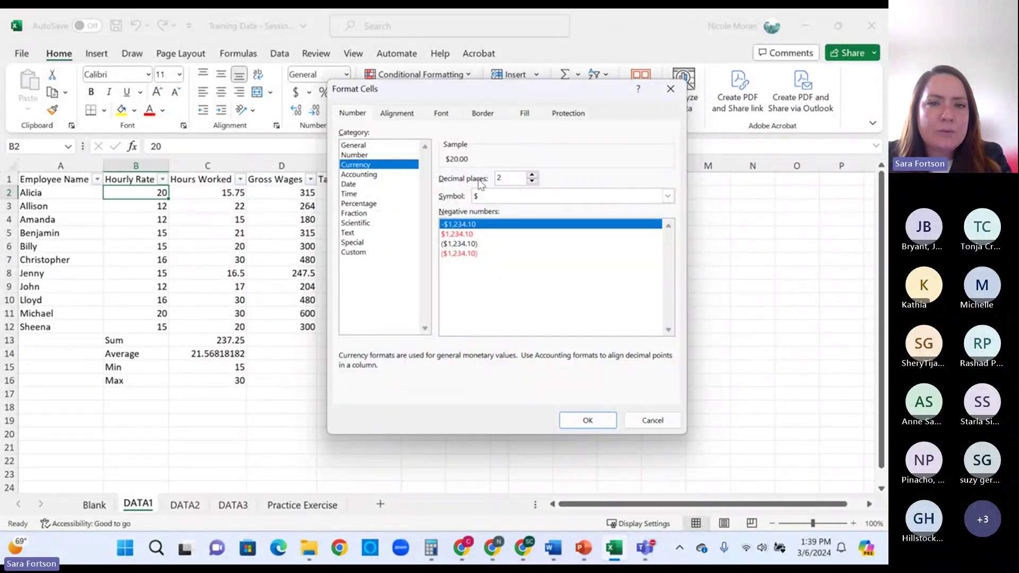
pyautogui.click(532, 176)
pyautogui.click(532, 175)
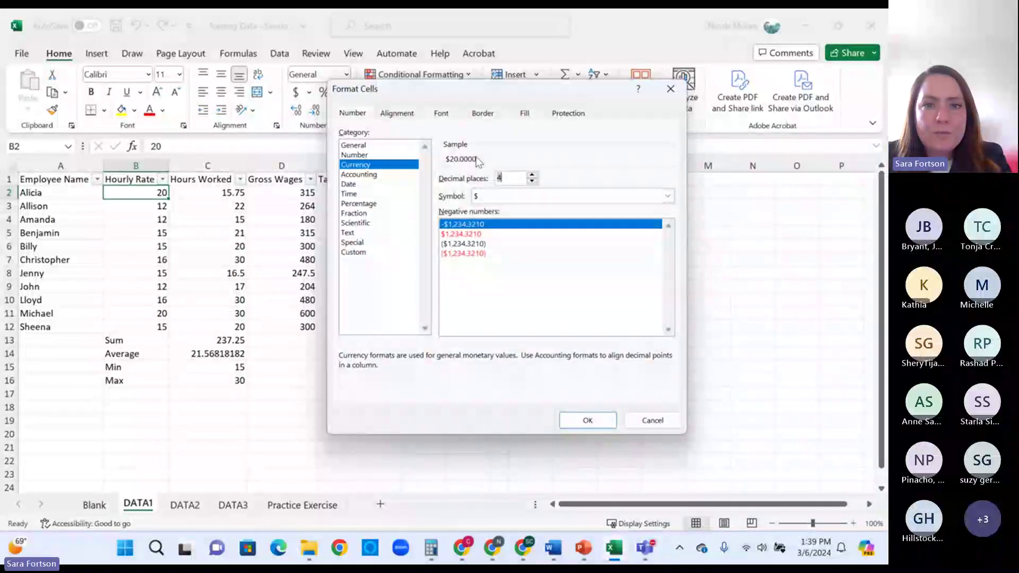
pyautogui.write('2')
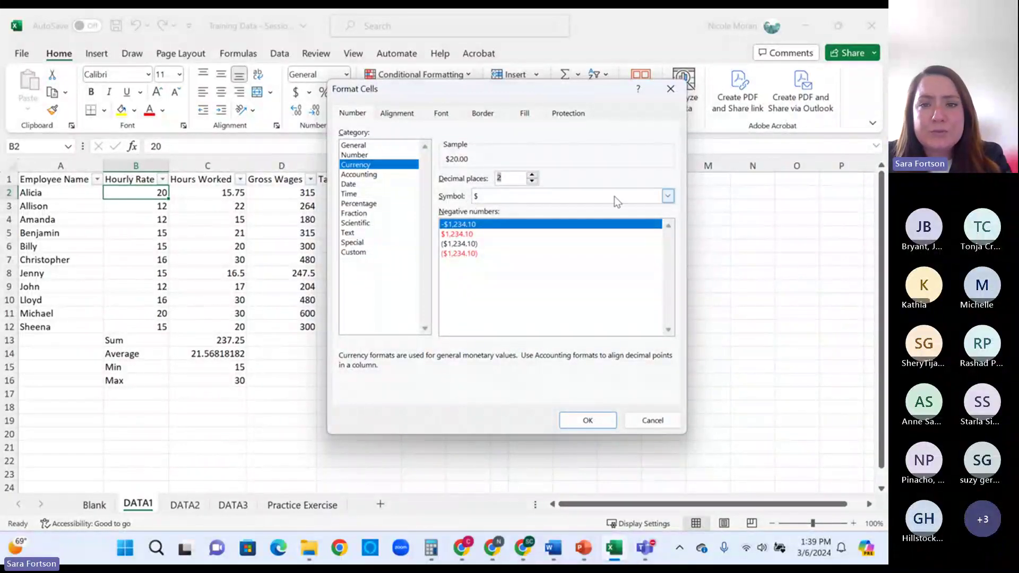
pyautogui.click(670, 197)
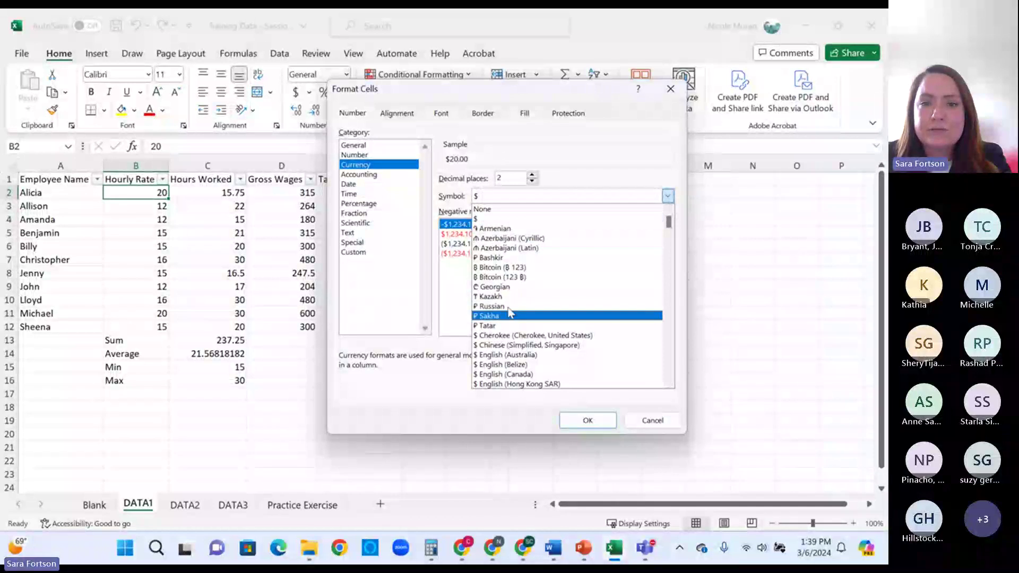
pyautogui.click(503, 219)
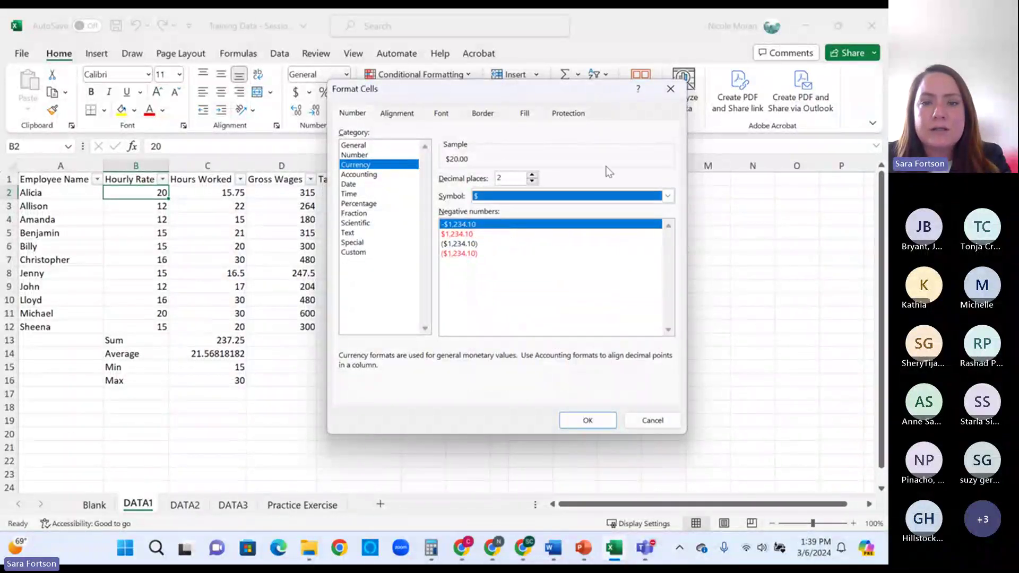
pyautogui.click(599, 420)
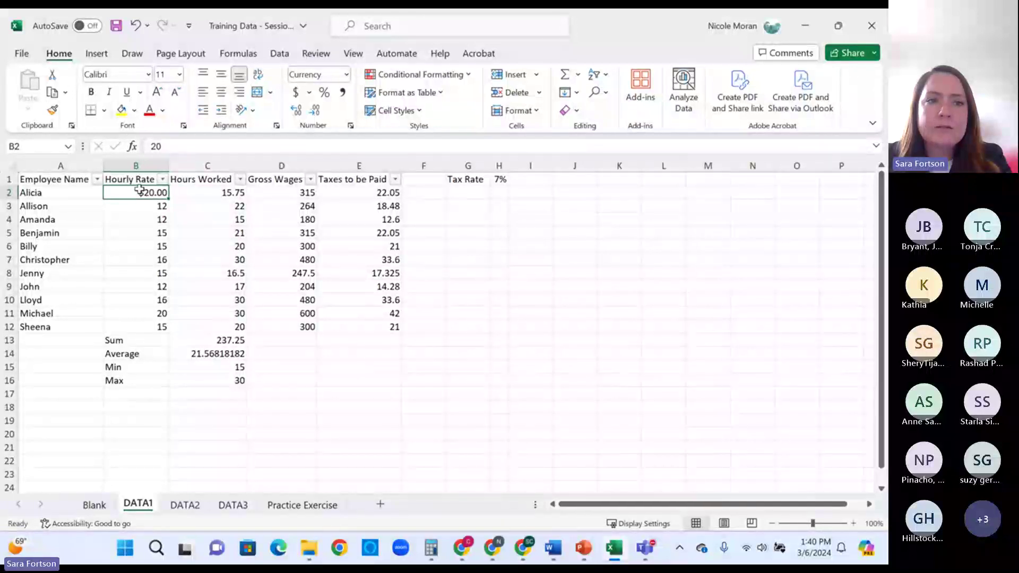
# - Copy the currency format of cell B2 to the remaining hourly rates in B3:B12 with Format Painter
pyautogui.click(53, 110)
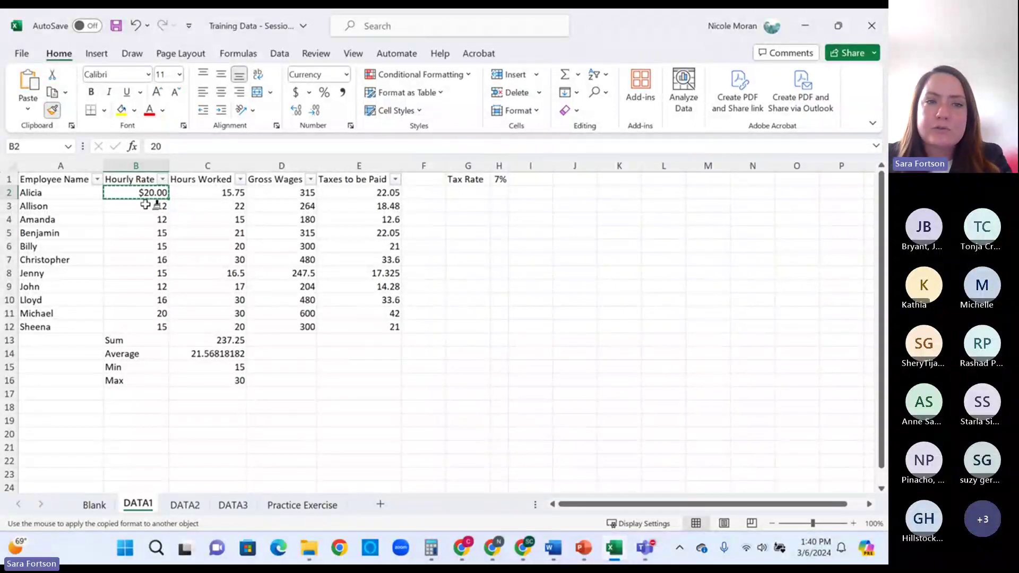
pyautogui.moveTo(146, 204)
pyautogui.mouseDown()
pyautogui.moveTo(155, 204)
pyautogui.moveTo(162, 289)
pyautogui.moveTo(151, 325)
pyautogui.mouseUp()
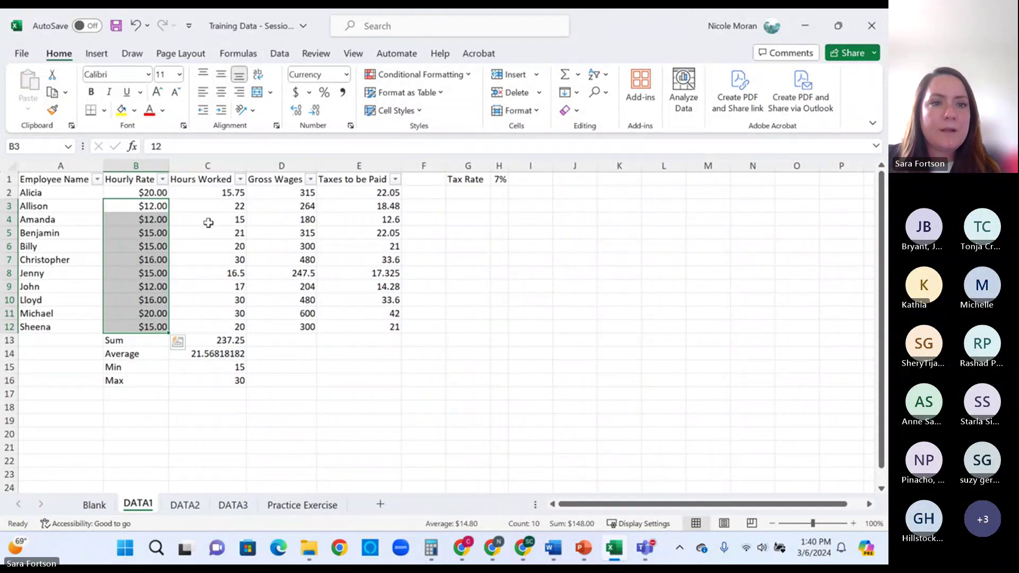
# - Format the Hours Worked values in C2:C12 as Number with 2 decimal places
pyautogui.click(233, 193)
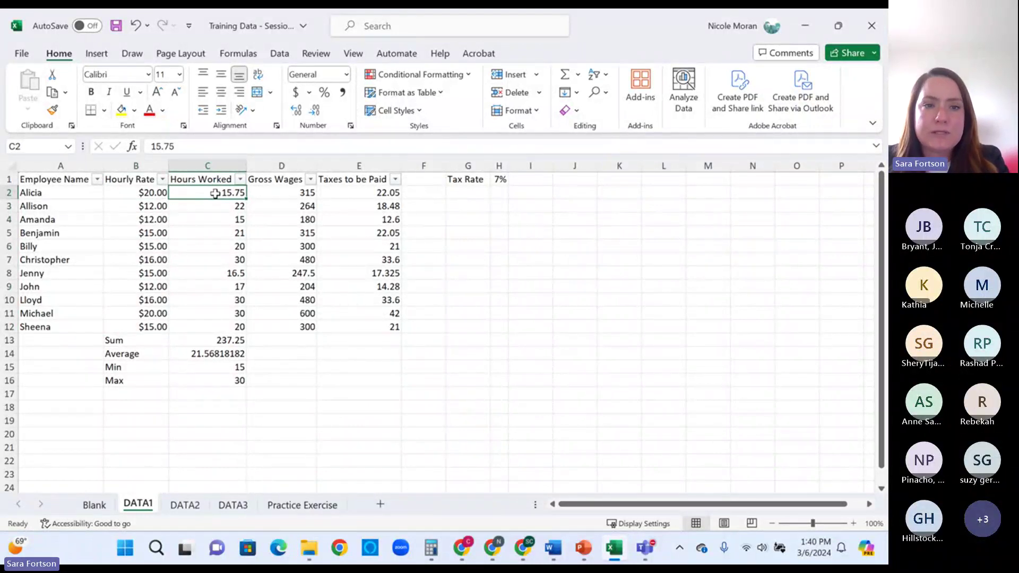
pyautogui.moveTo(215, 193); pyautogui.dragTo(217, 326)
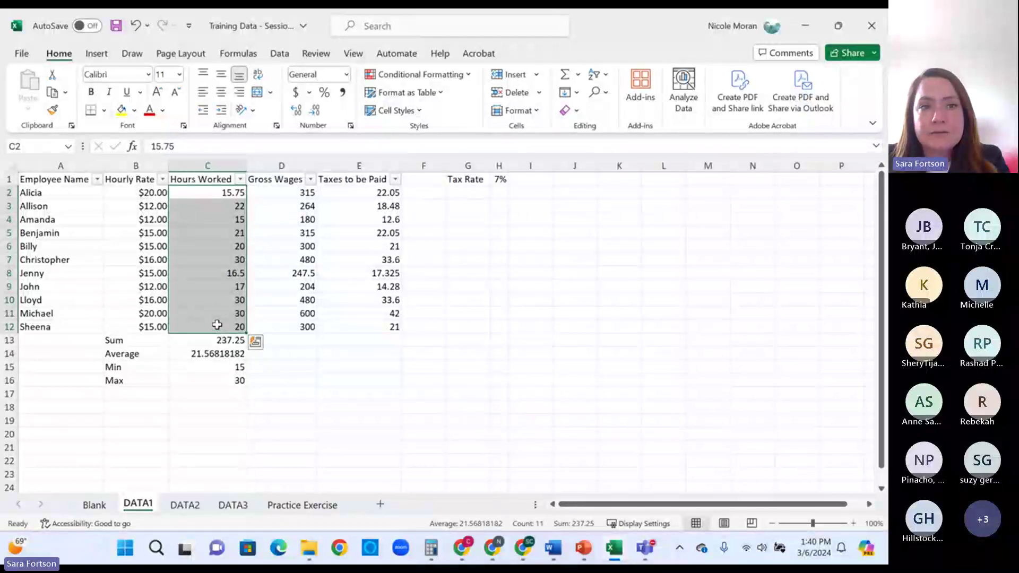
pyautogui.rightClick(225, 230)
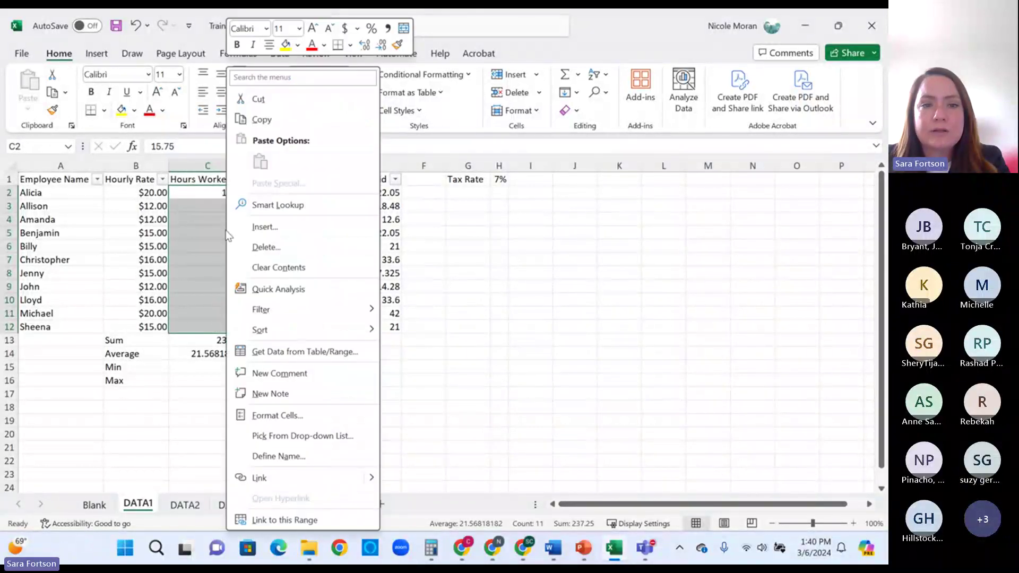
pyautogui.click(290, 416)
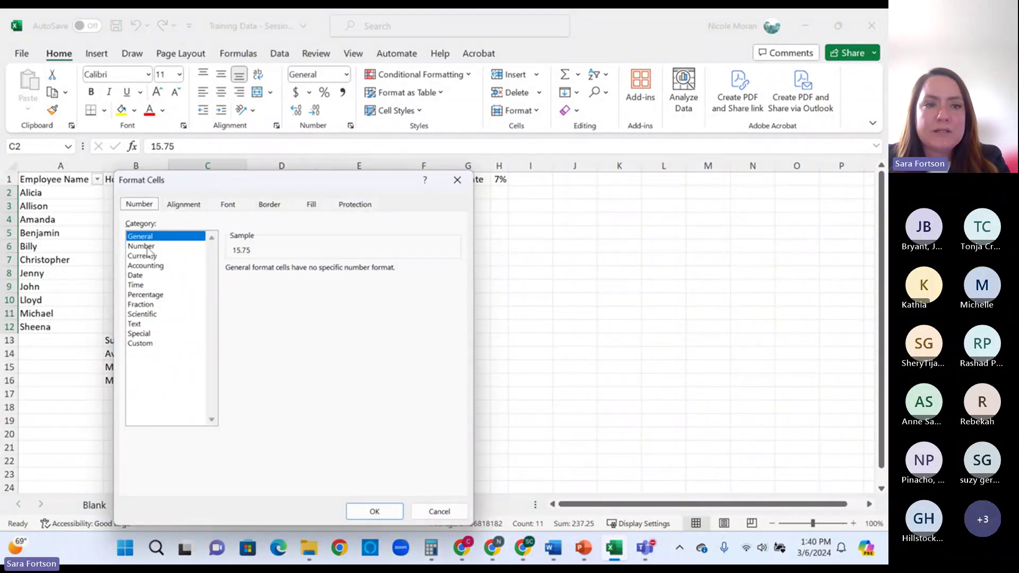
pyautogui.click(154, 246)
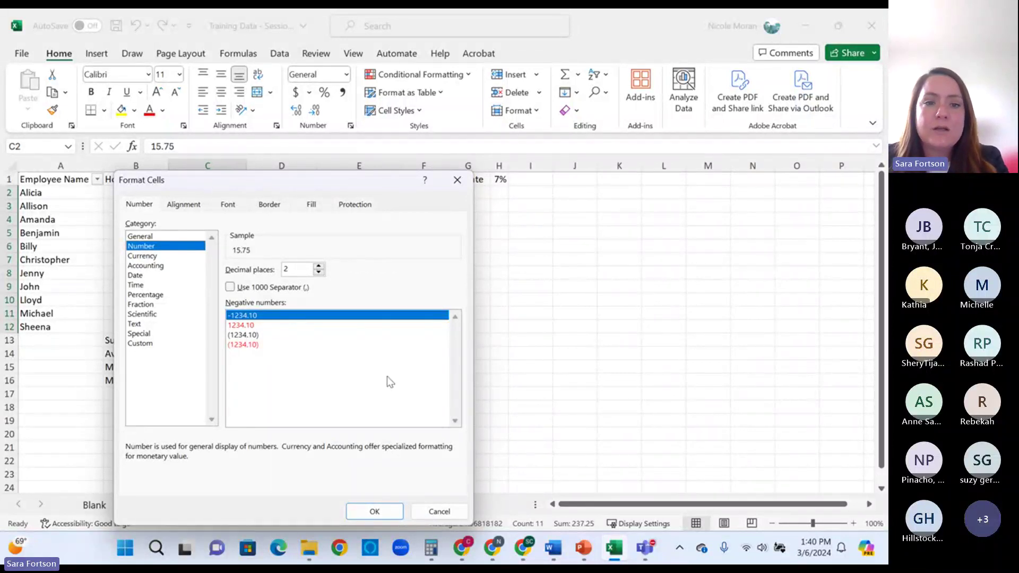
pyautogui.click(374, 511)
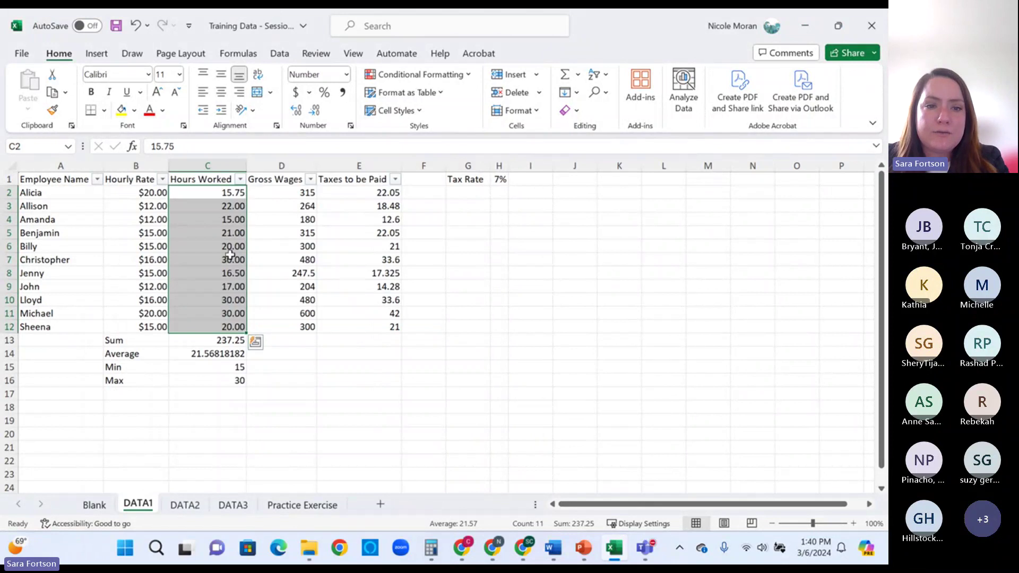
pyautogui.click(230, 195)
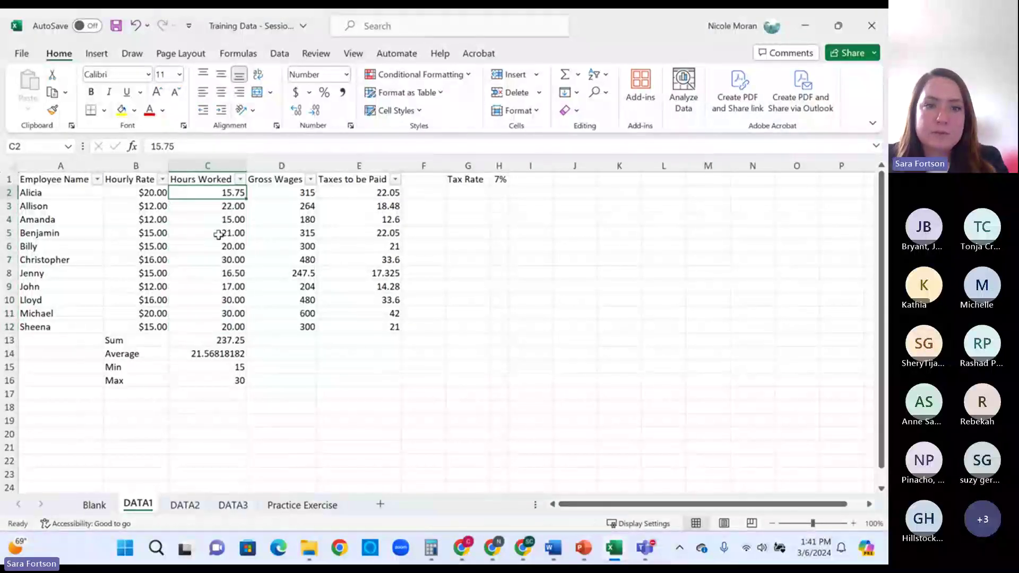
pyautogui.click(221, 232)
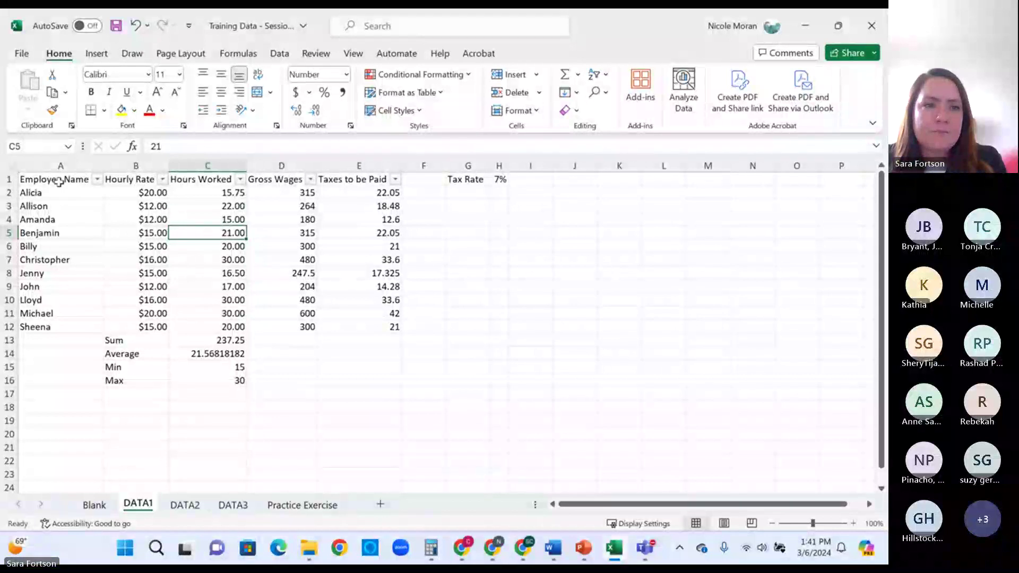
# - Make the header row A1:E1 bold and give it a light gray fill
pyautogui.moveTo(45, 181); pyautogui.dragTo(335, 181)
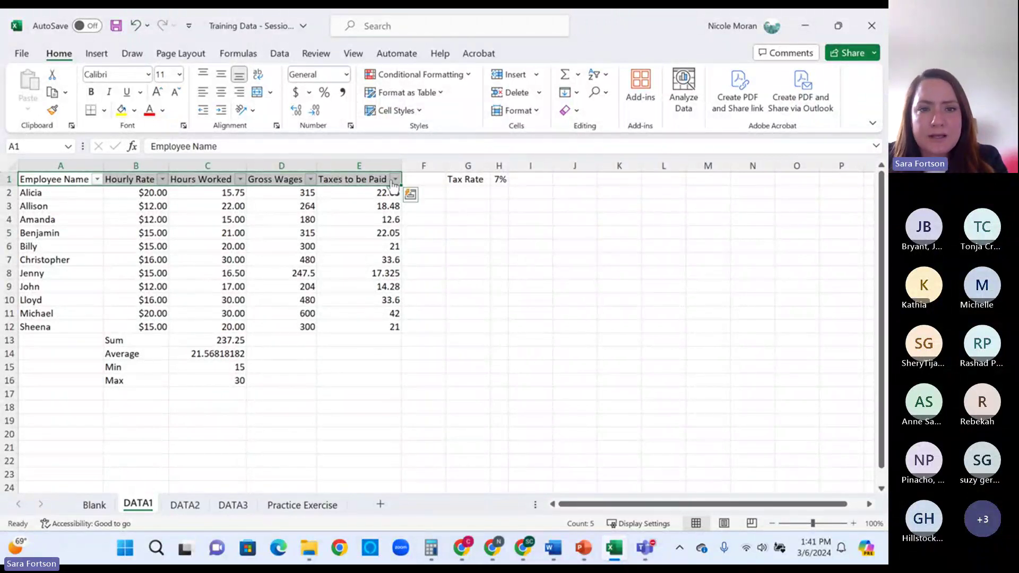
pyautogui.click(92, 92)
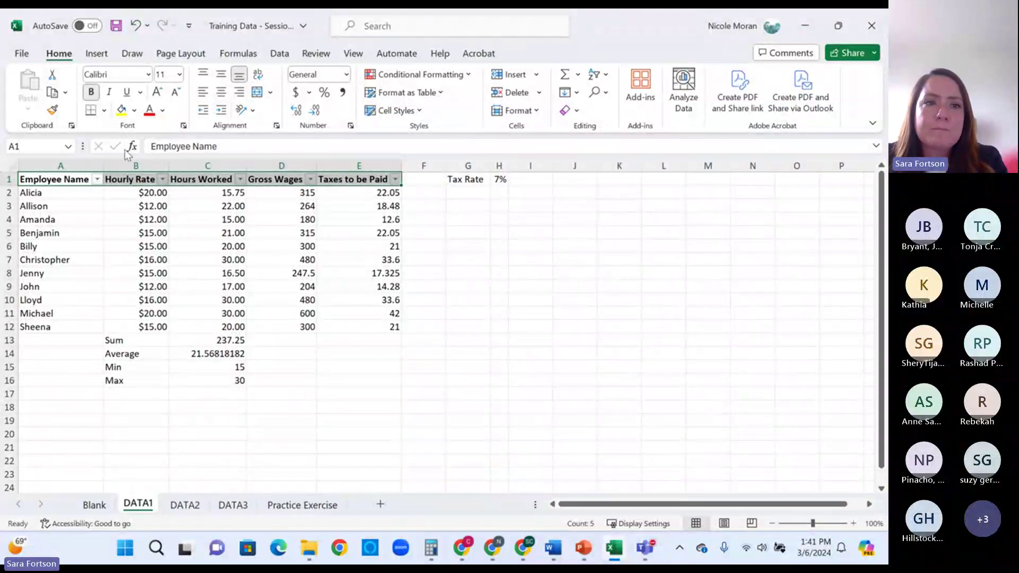
pyautogui.click(133, 110)
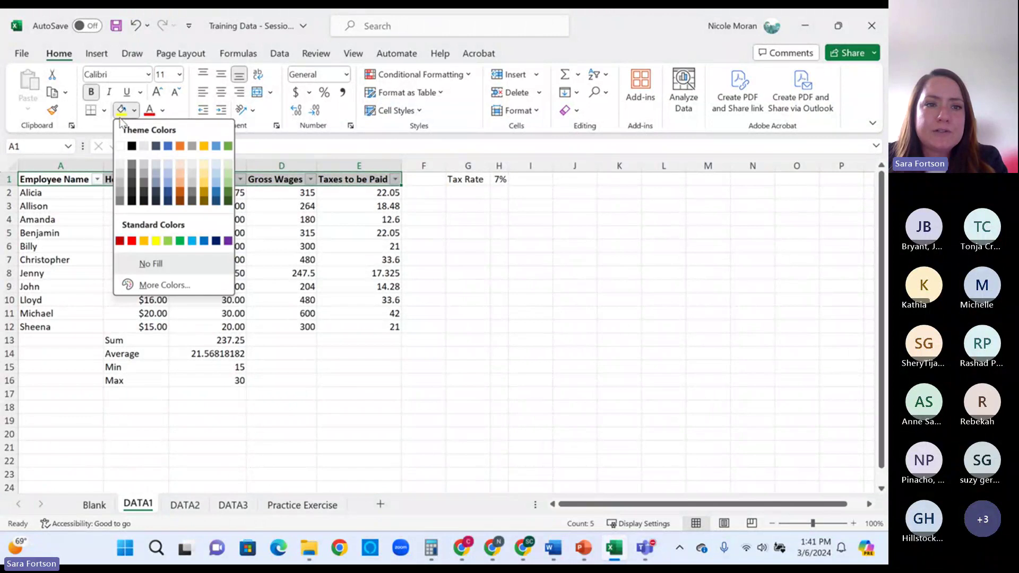
pyautogui.click(122, 180)
pyautogui.click(159, 223)
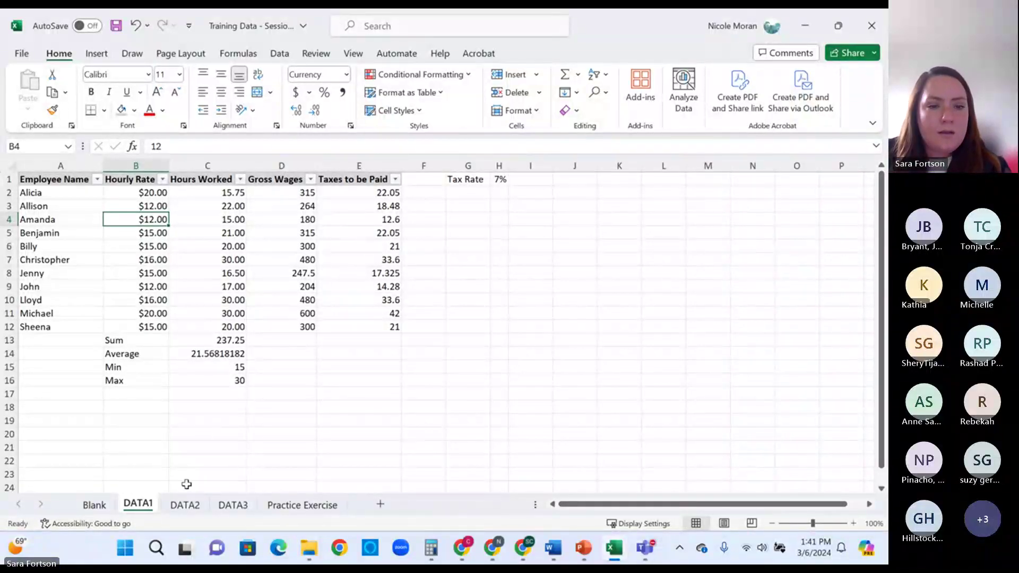
# - Open the DATA2 sheet and look through the annual conference table down to its last row
pyautogui.click(185, 505)
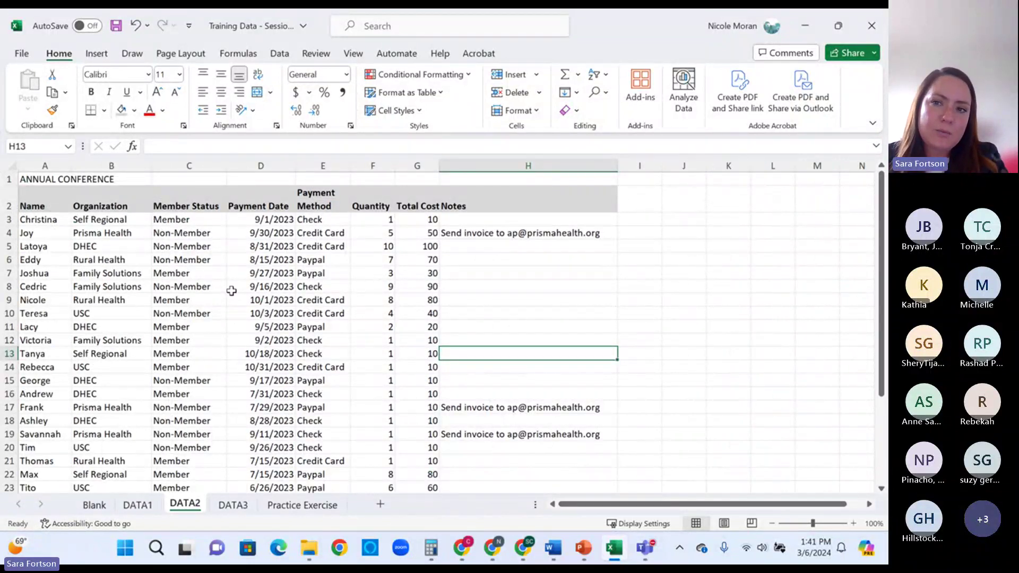
pyautogui.scroll(-2, 255, 257)
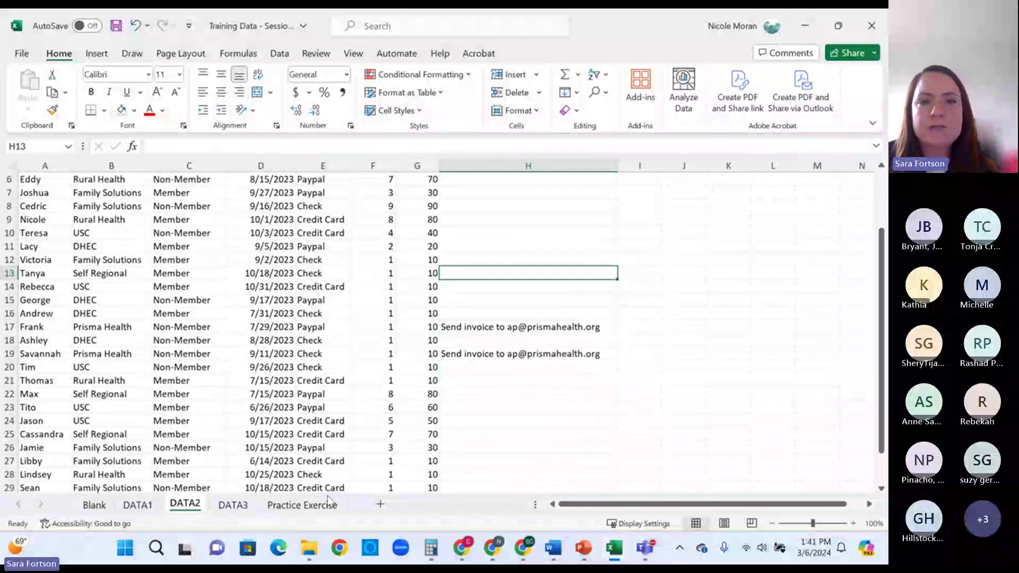
pyautogui.scroll(-3, 371, 329)
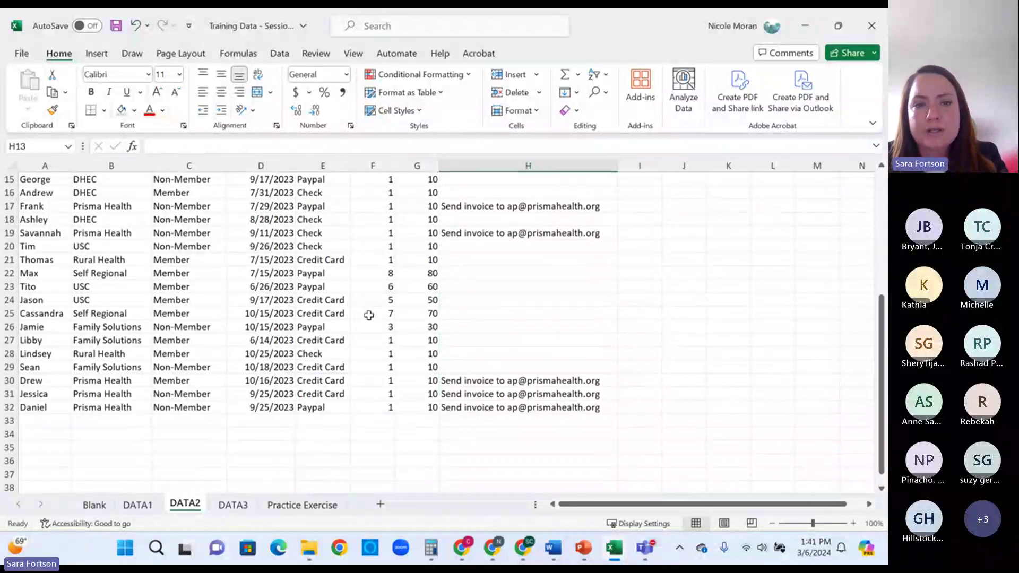
# - Review the annual conference records from the last rows back up to the column headers in row 2
pyautogui.scroll(-6, 367, 319)
pyautogui.scroll(10, 373, 325)
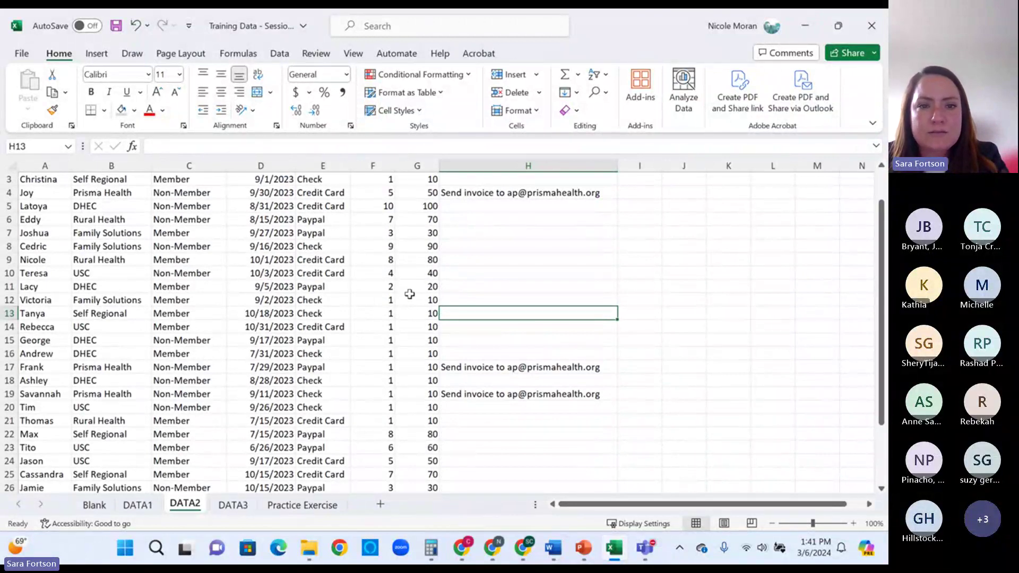
pyautogui.scroll(1, 224, 245)
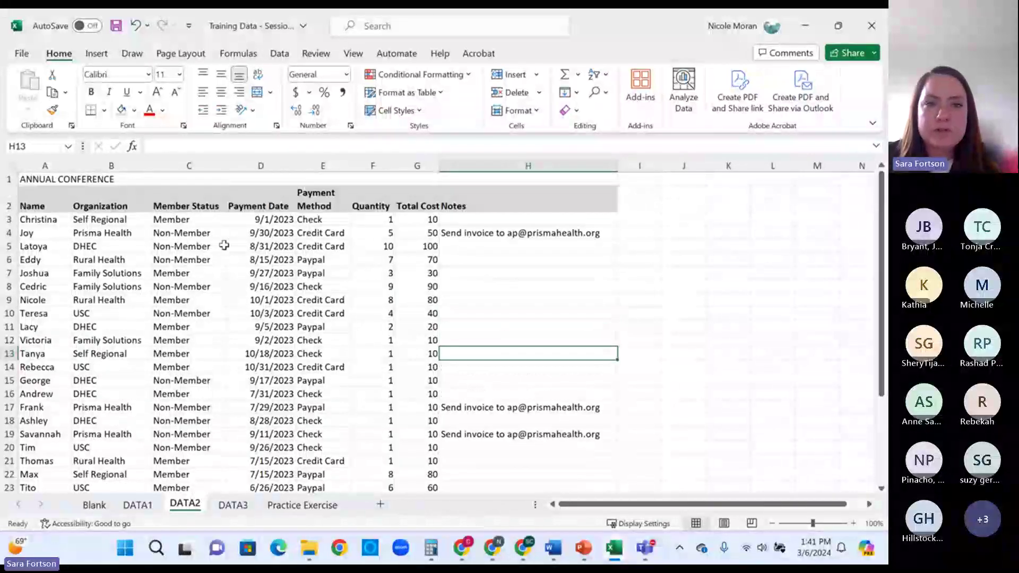
pyautogui.scroll(-1, 379, 278)
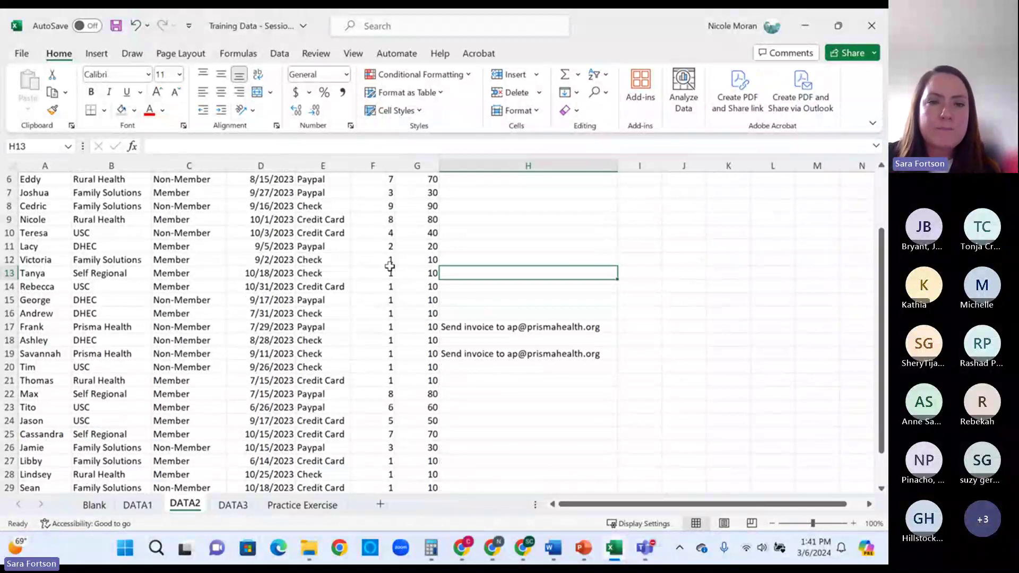
pyautogui.scroll(2, 393, 264)
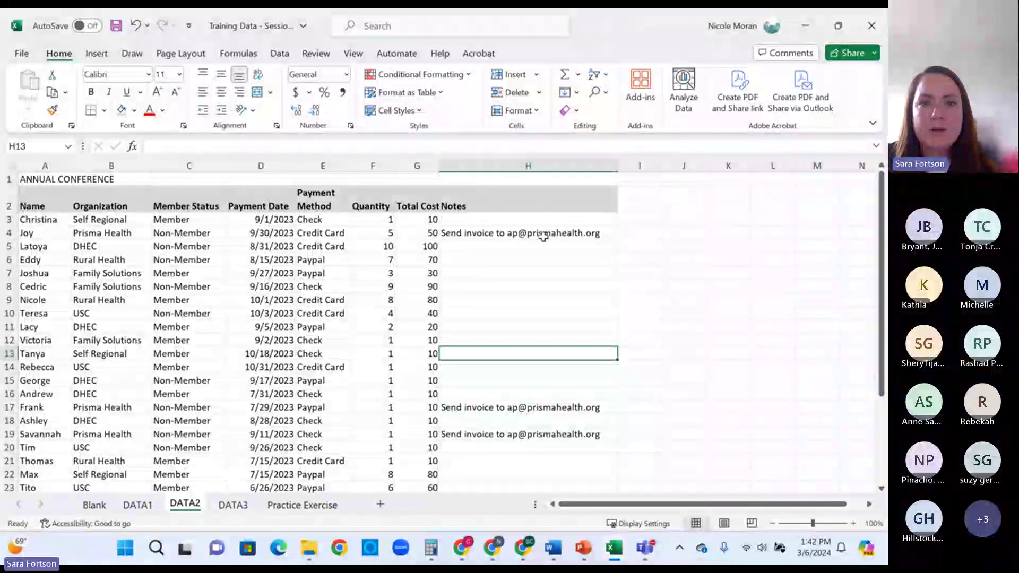
pyautogui.scroll(-6, 523, 276)
pyautogui.scroll(6, 530, 278)
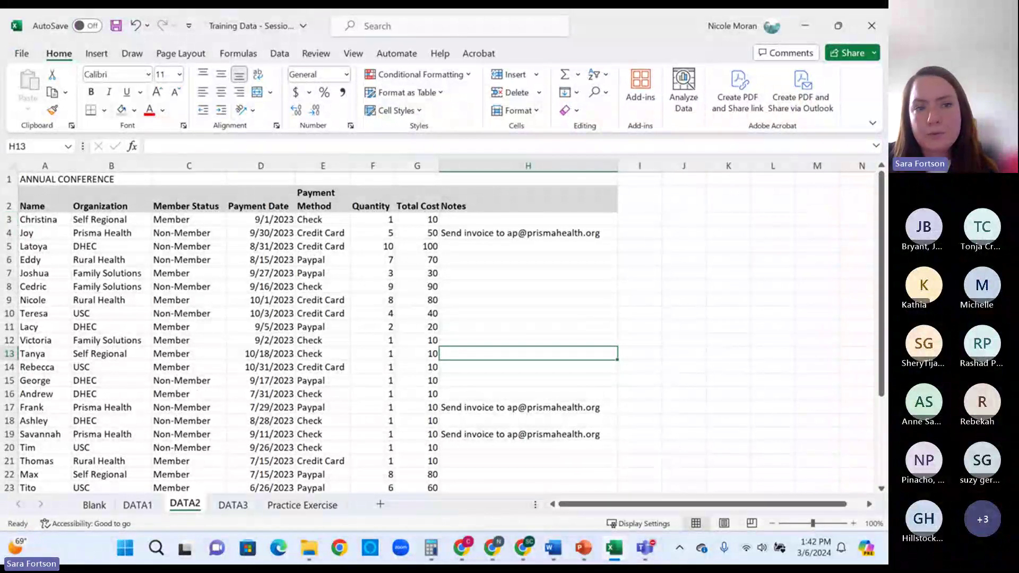
# - Freeze the panes above row 3 of the annual conference table and check the frozen title and header rows by moving through the sheet
pyautogui.click(5, 220)
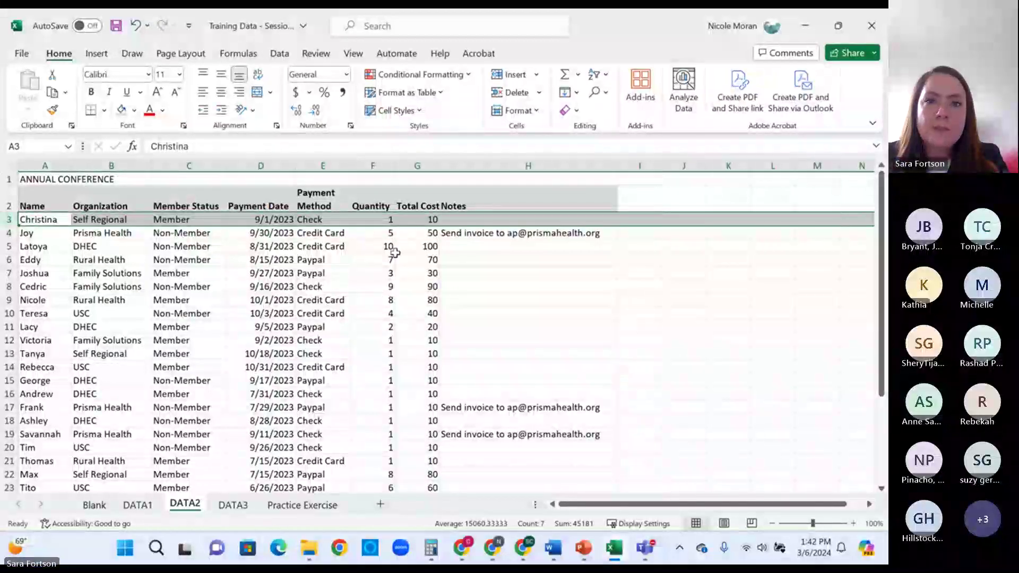
pyautogui.click(353, 53)
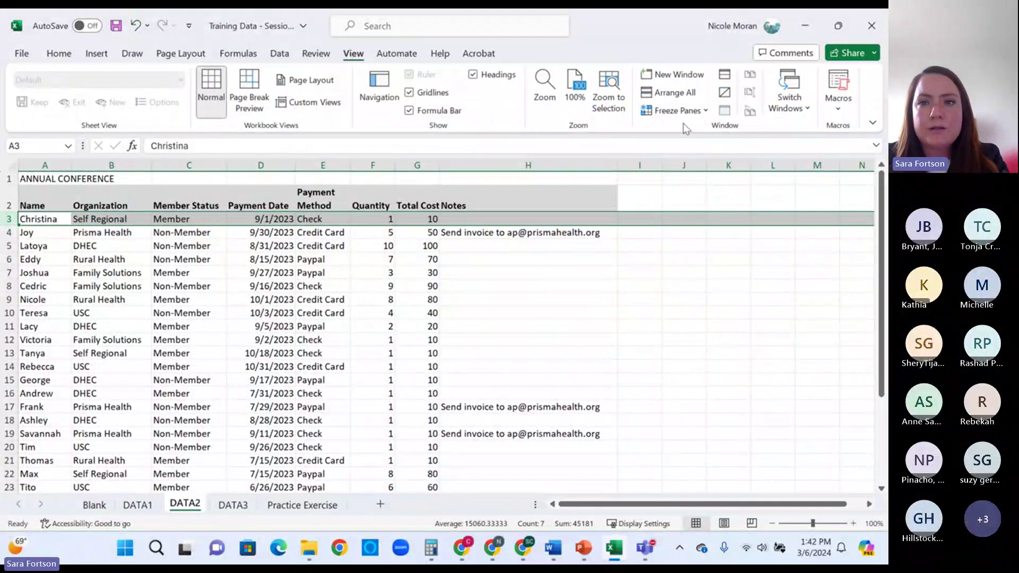
pyautogui.click(693, 114)
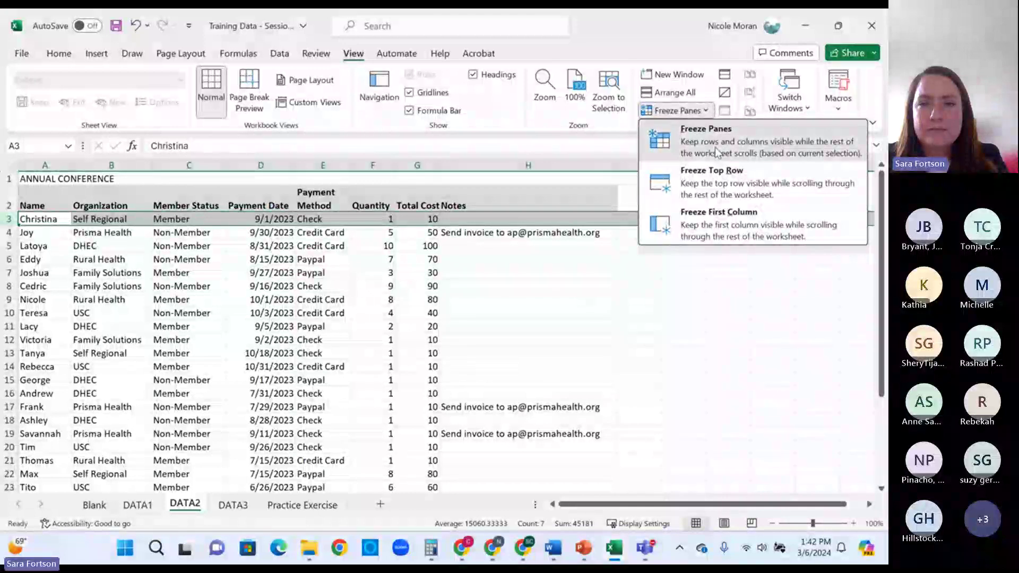
pyautogui.click(715, 147)
pyautogui.click(371, 286)
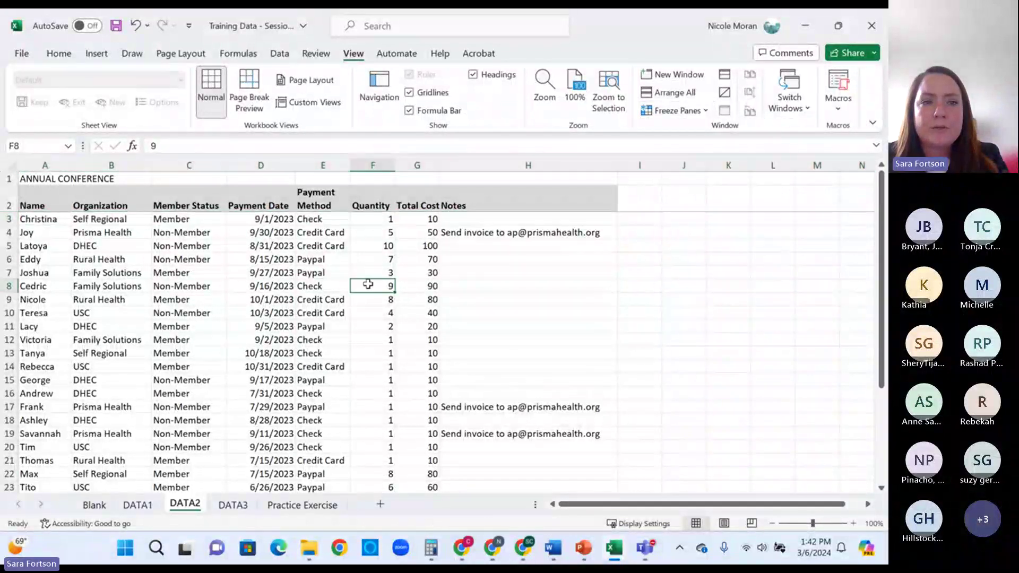
pyautogui.scroll(-5, 368, 285)
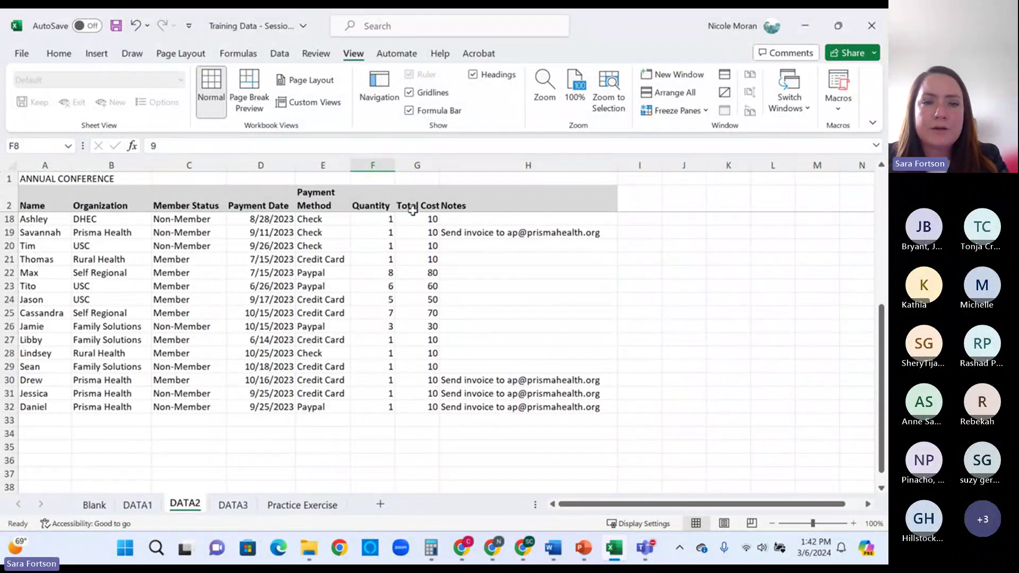
pyautogui.scroll(-7, 485, 243)
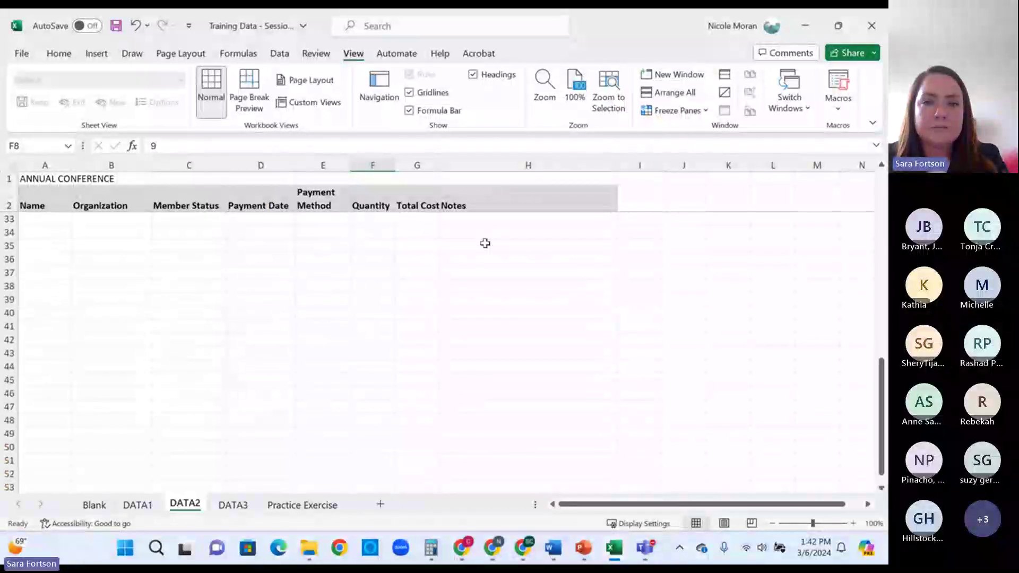
pyautogui.scroll(6, 485, 243)
pyautogui.scroll(-20, 496, 276)
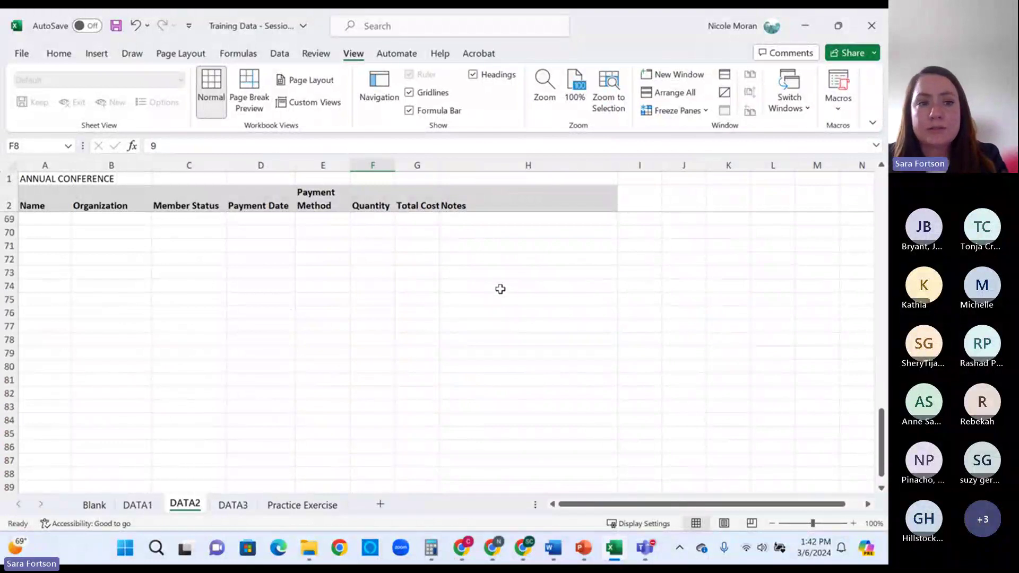
pyautogui.scroll(20, 499, 287)
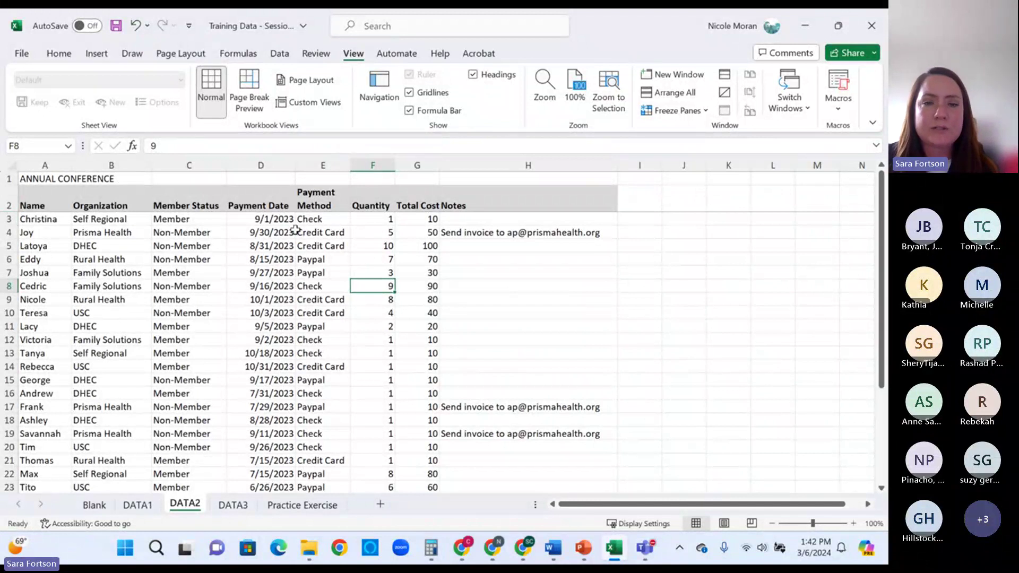
# - Unfreeze the panes on the DATA2 sheet and check how its rows move without them
pyautogui.click(674, 110)
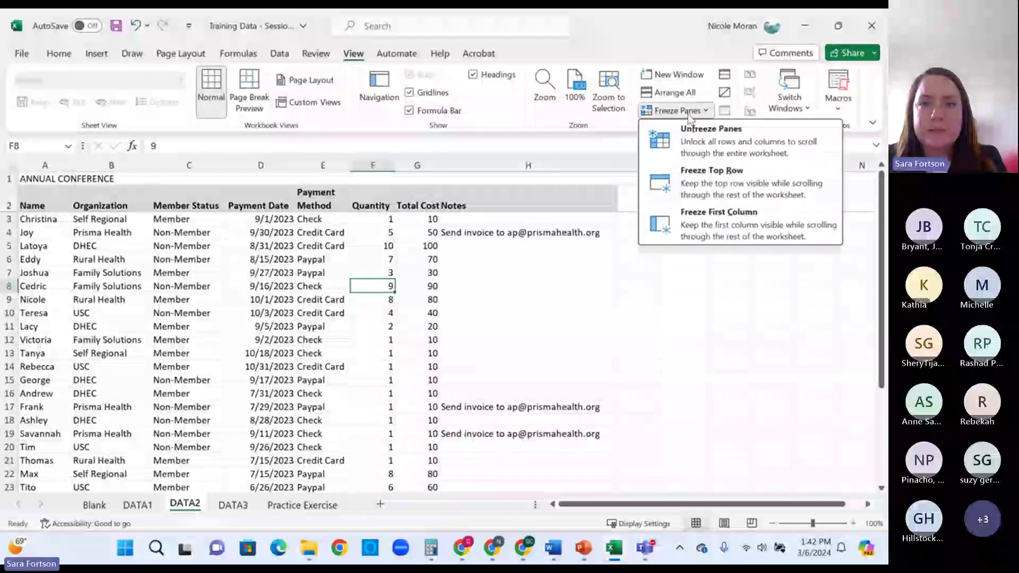
pyautogui.click(701, 142)
pyautogui.click(430, 272)
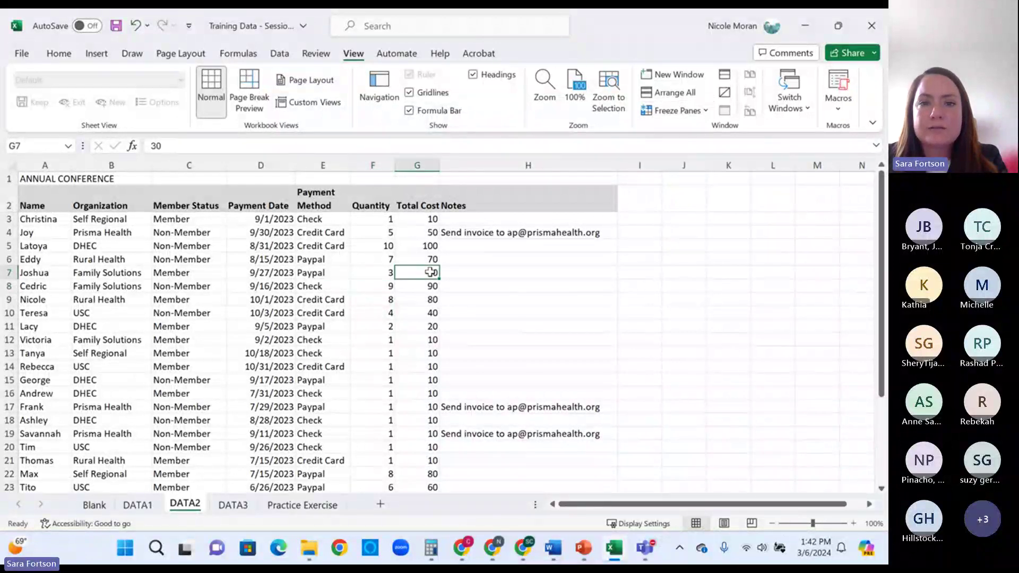
pyautogui.scroll(-10, 446, 268)
pyautogui.scroll(5, 449, 268)
pyautogui.scroll(5, 452, 268)
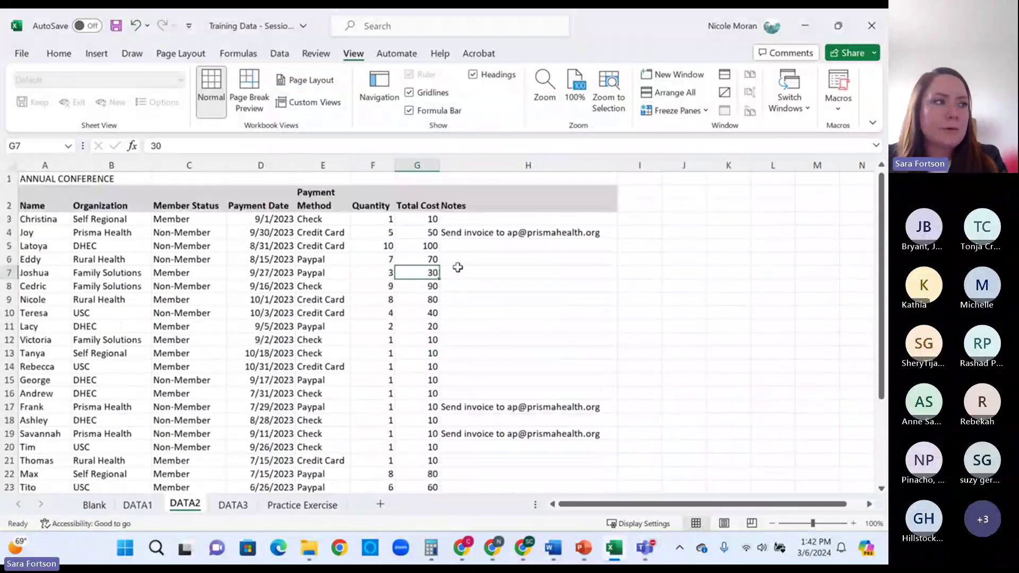
# - On the DATA3 sheet, insert a clustered column chart of the regional 2023 sales in A13:B17, using the variant with differently coloured regions
pyautogui.hotkey('alt', 'Tab')
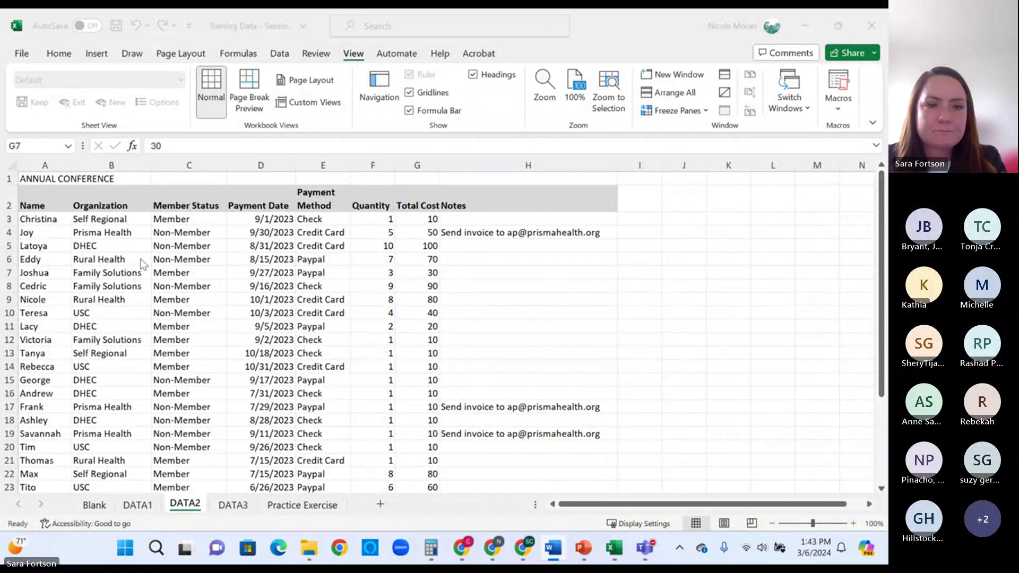
pyautogui.click(233, 505)
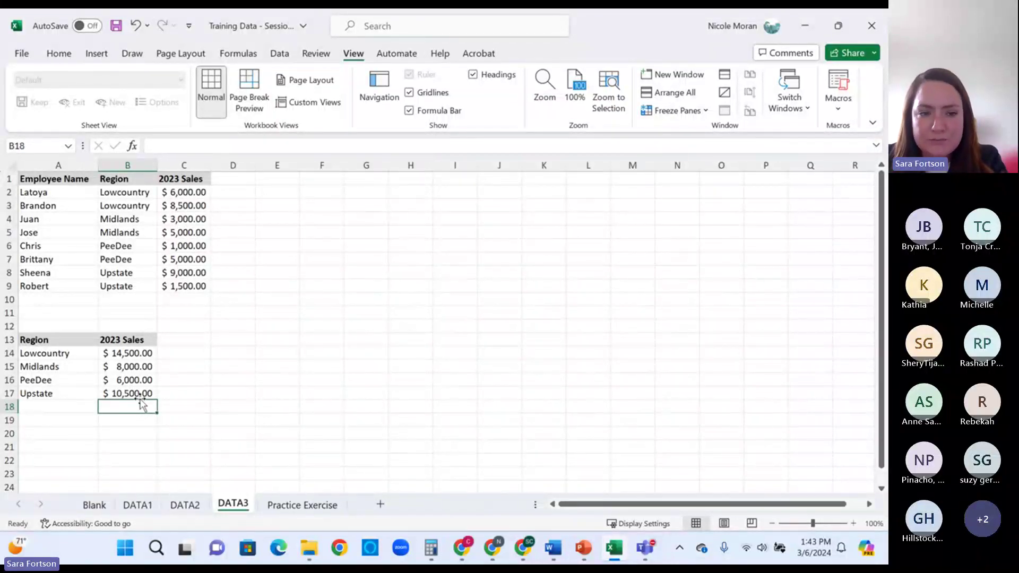
pyautogui.click(70, 339)
pyautogui.moveTo(70, 339); pyautogui.dragTo(134, 395)
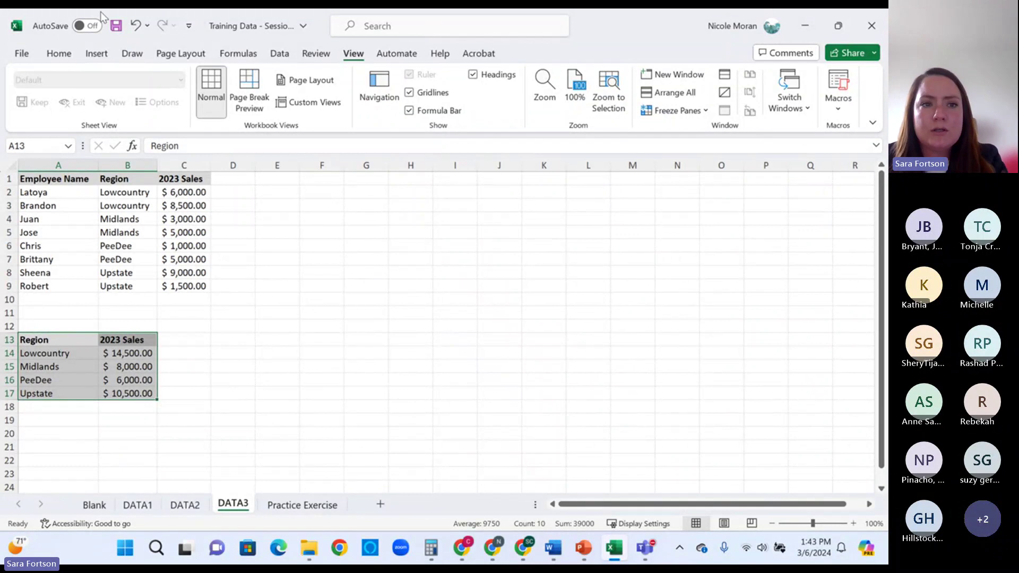
pyautogui.click(98, 54)
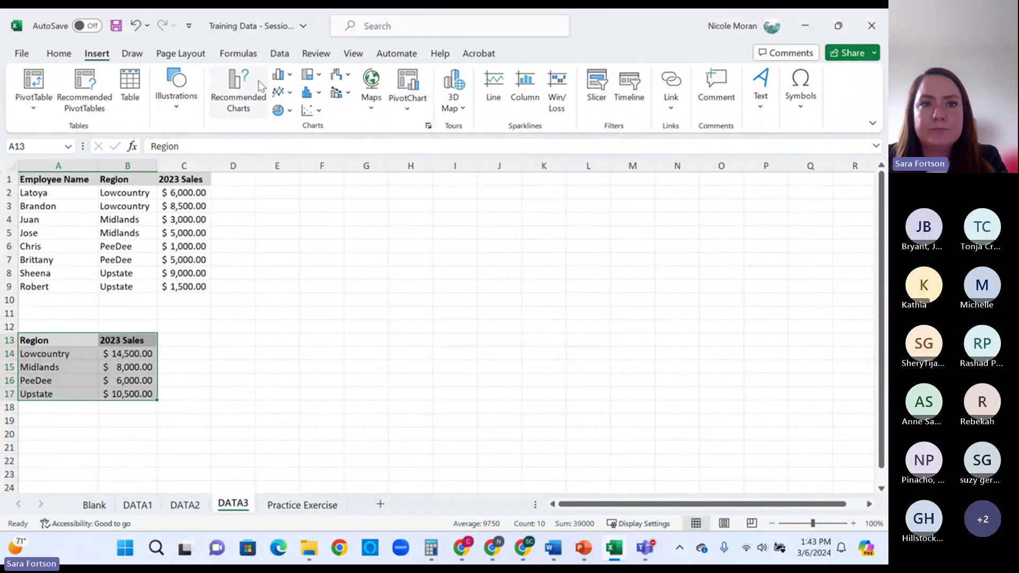
pyautogui.click(243, 97)
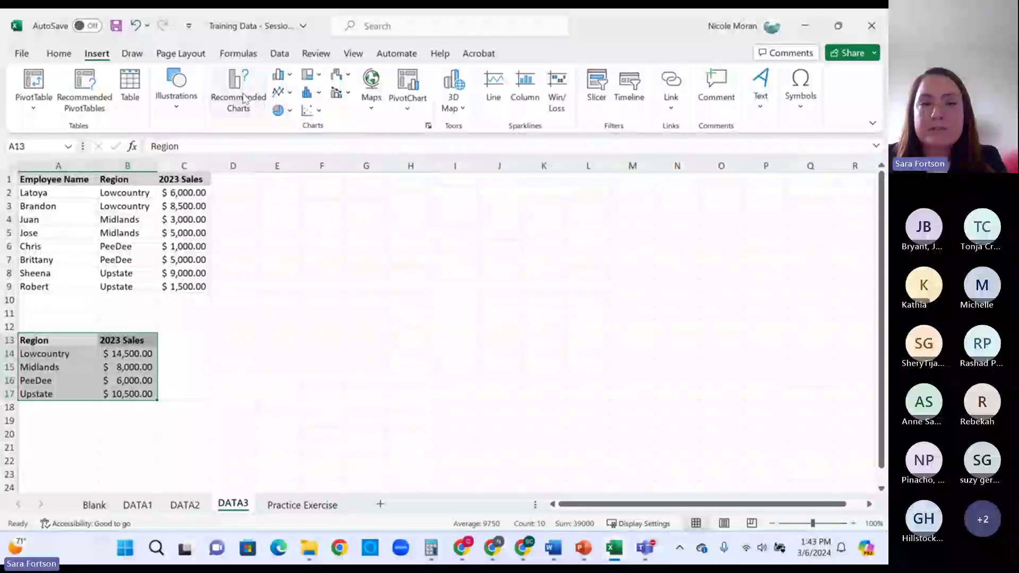
pyautogui.click(428, 129)
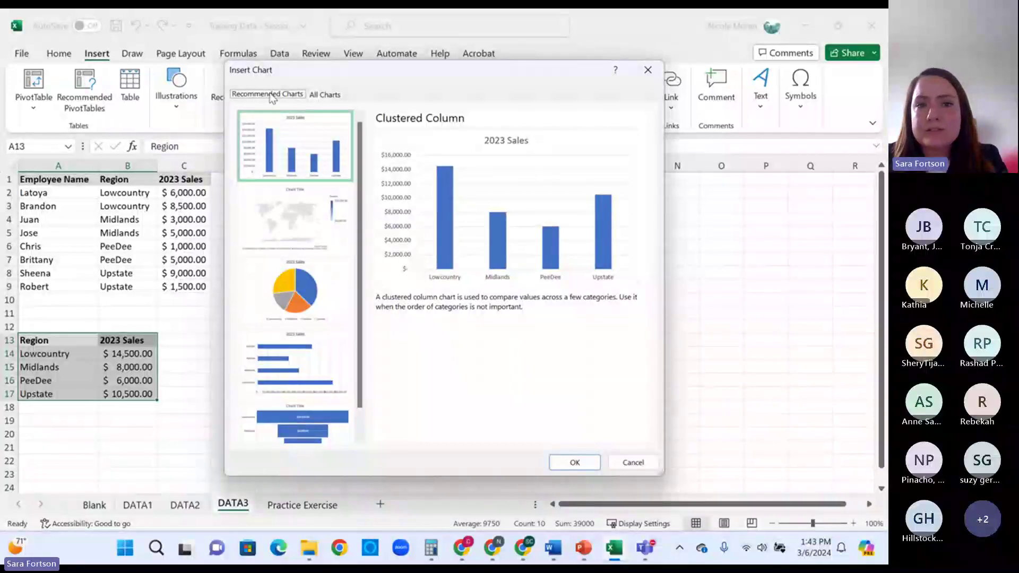
pyautogui.click(328, 95)
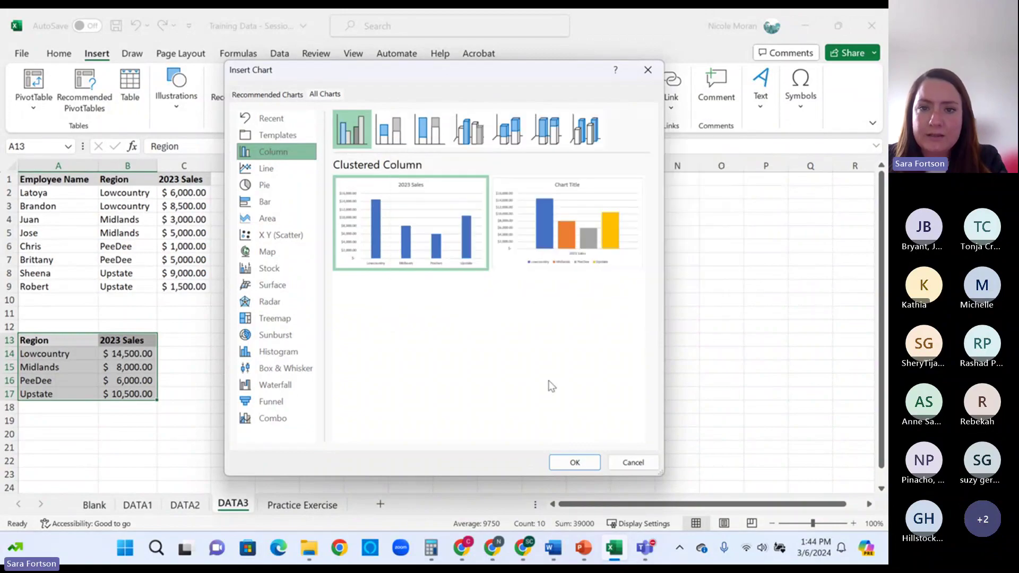
pyautogui.moveTo(606, 229)
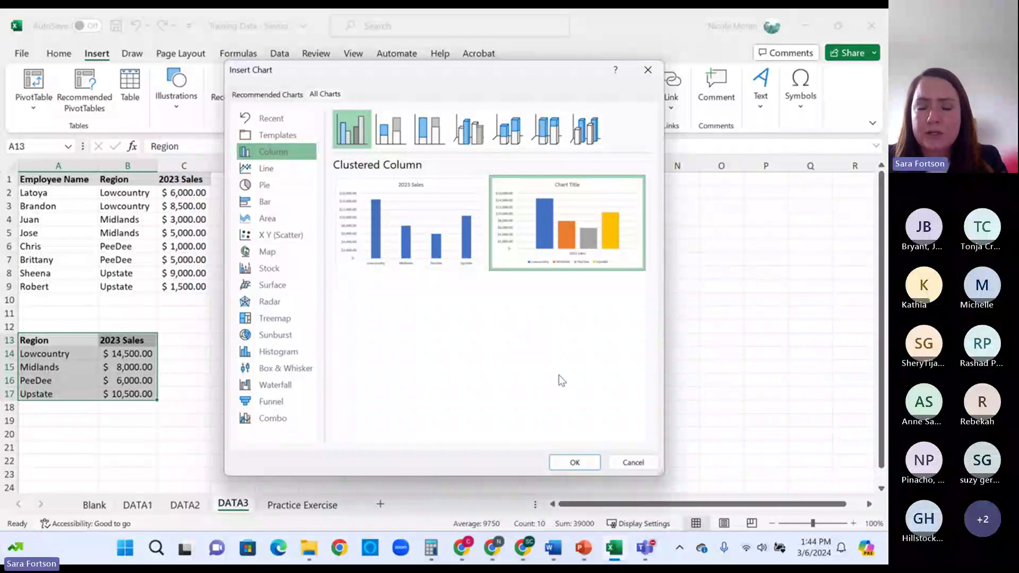
pyautogui.click(588, 462)
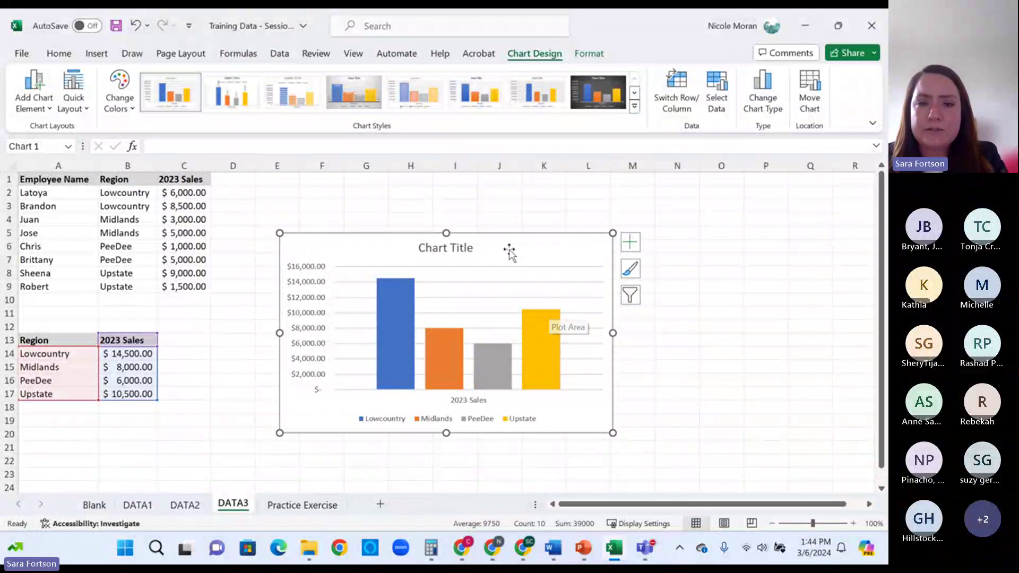
# - Add axis titles and data labels to the regional sales chart
pyautogui.click(444, 246)
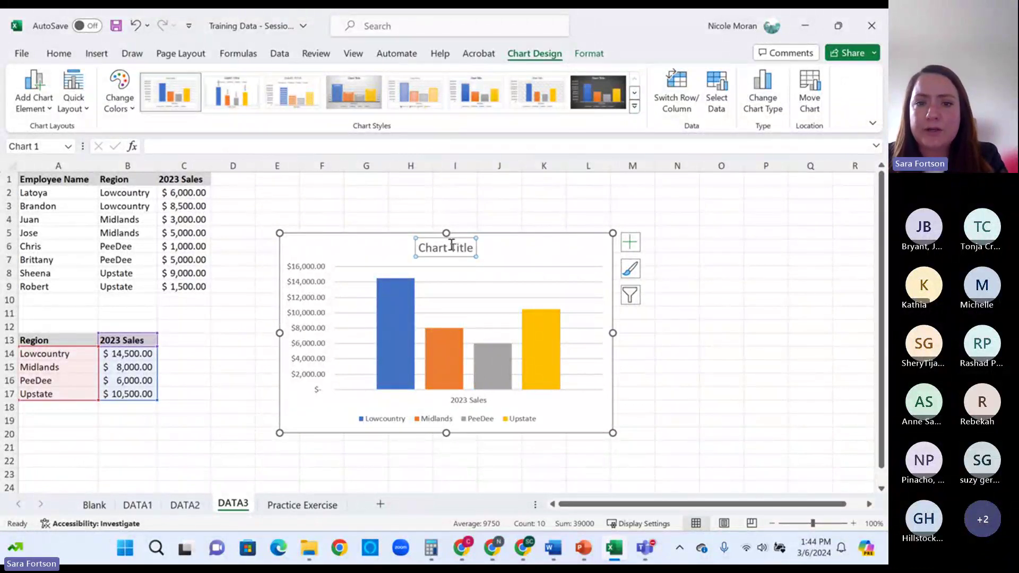
pyautogui.click(628, 244)
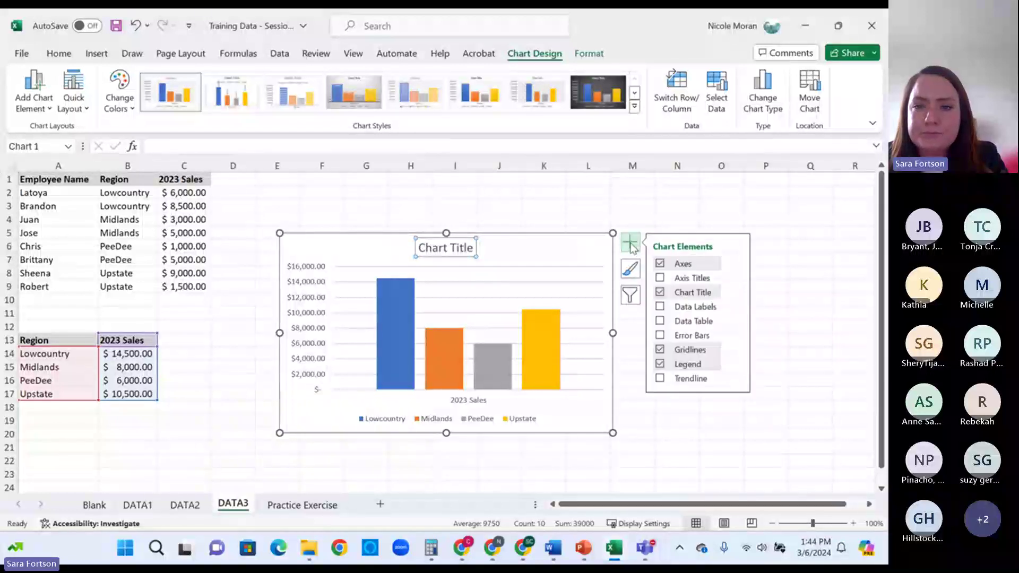
pyautogui.click(660, 277)
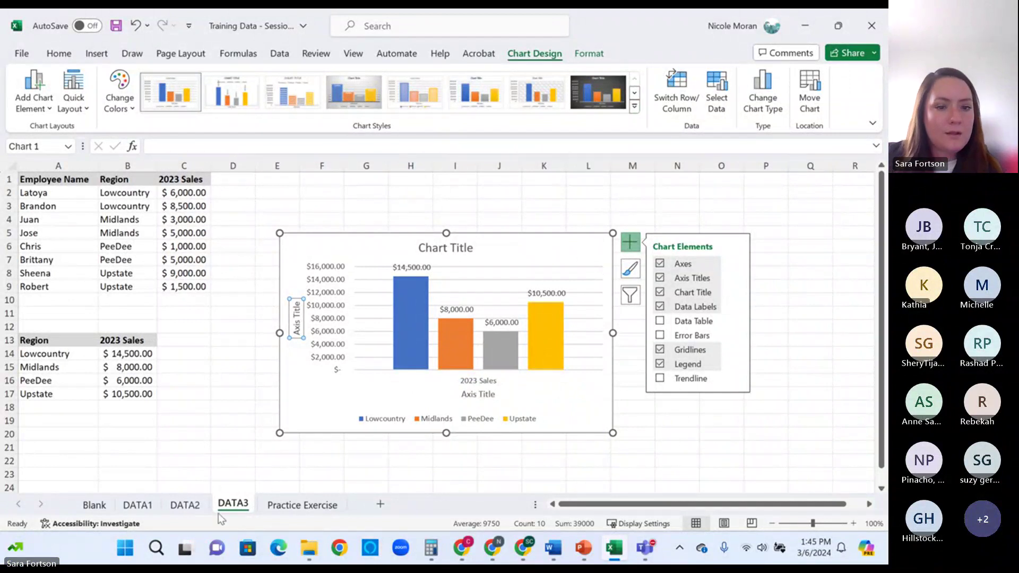
# - Preview both printed pages of the DATA2 sheet and set its print scaling to Fit All Columns on One Page
pyautogui.click(185, 505)
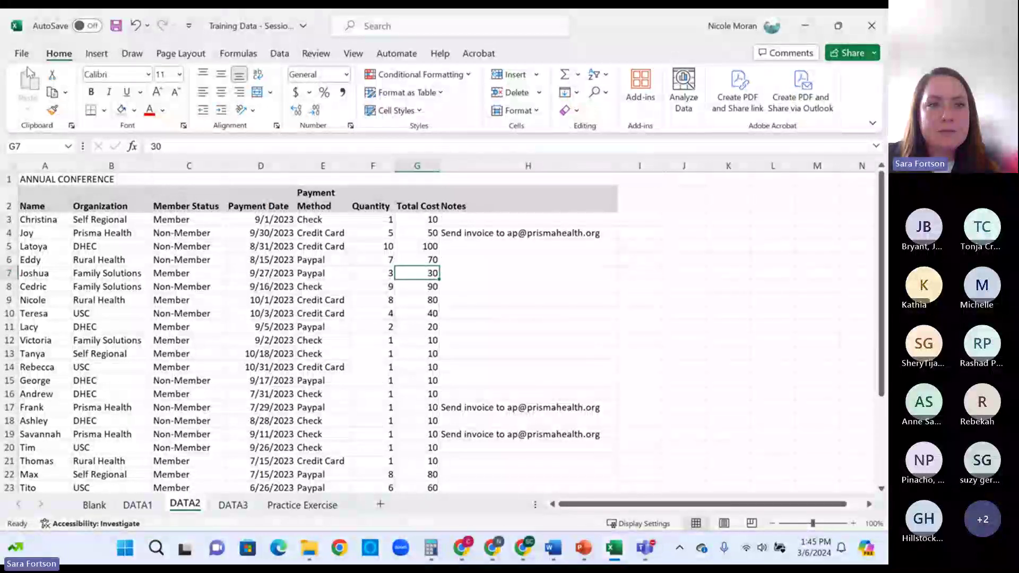
pyautogui.click(22, 53)
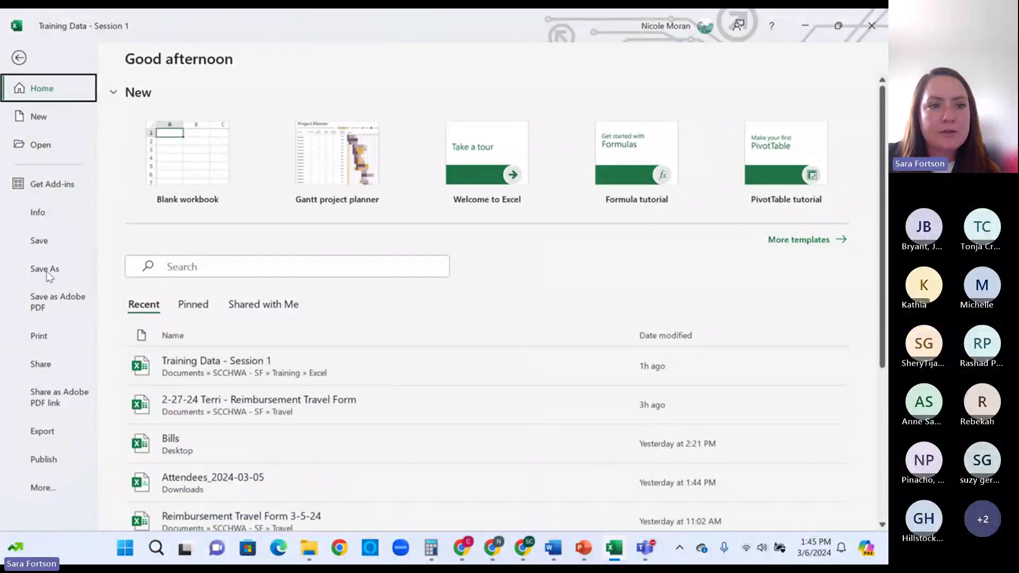
pyautogui.click(50, 335)
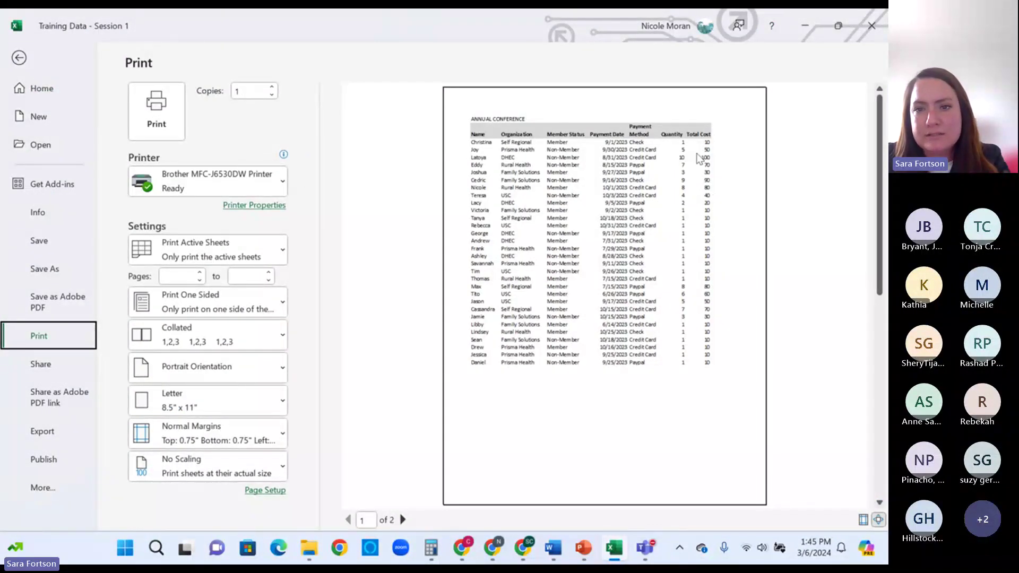
pyautogui.click(404, 520)
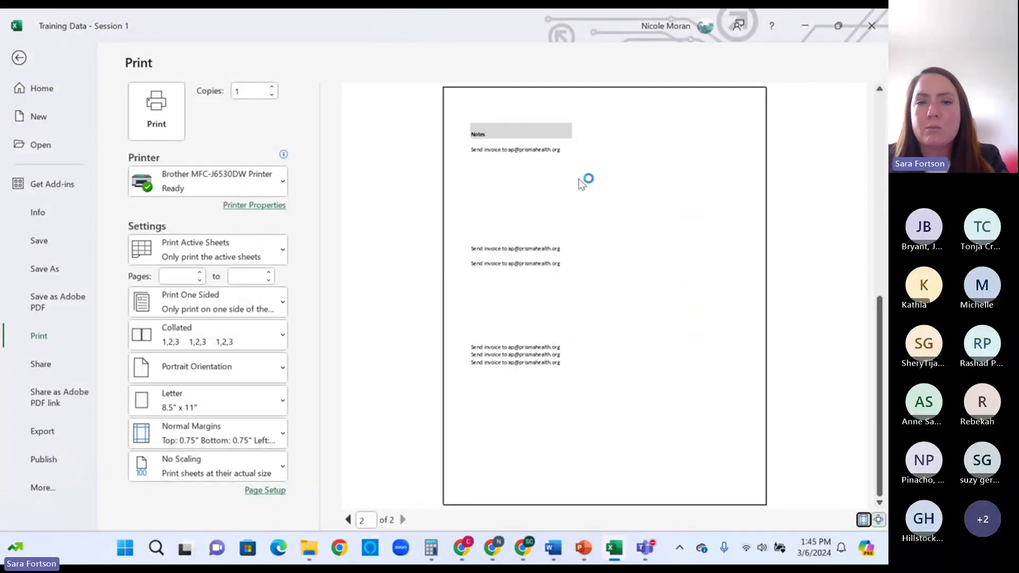
pyautogui.click(348, 519)
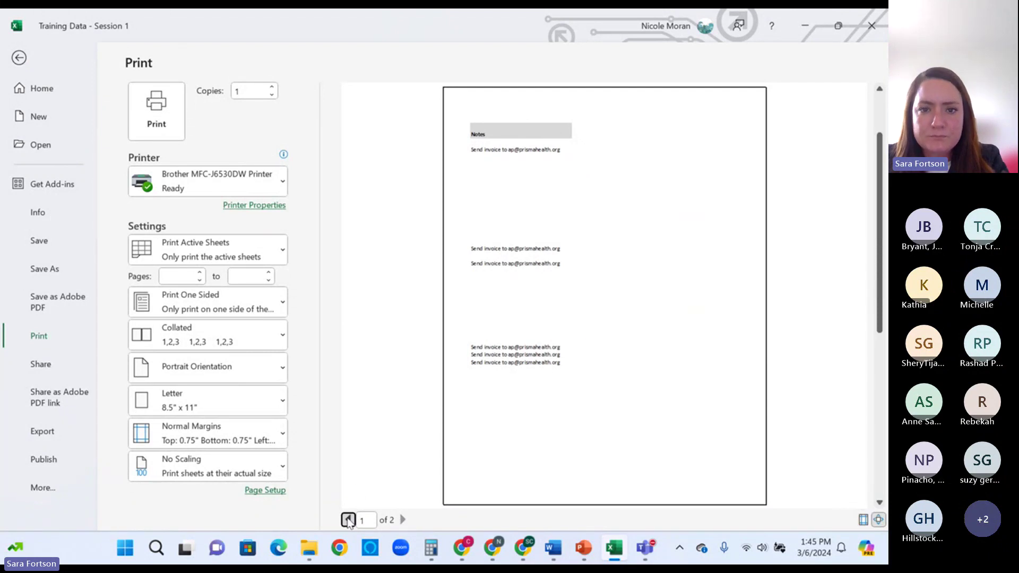
pyautogui.click(206, 474)
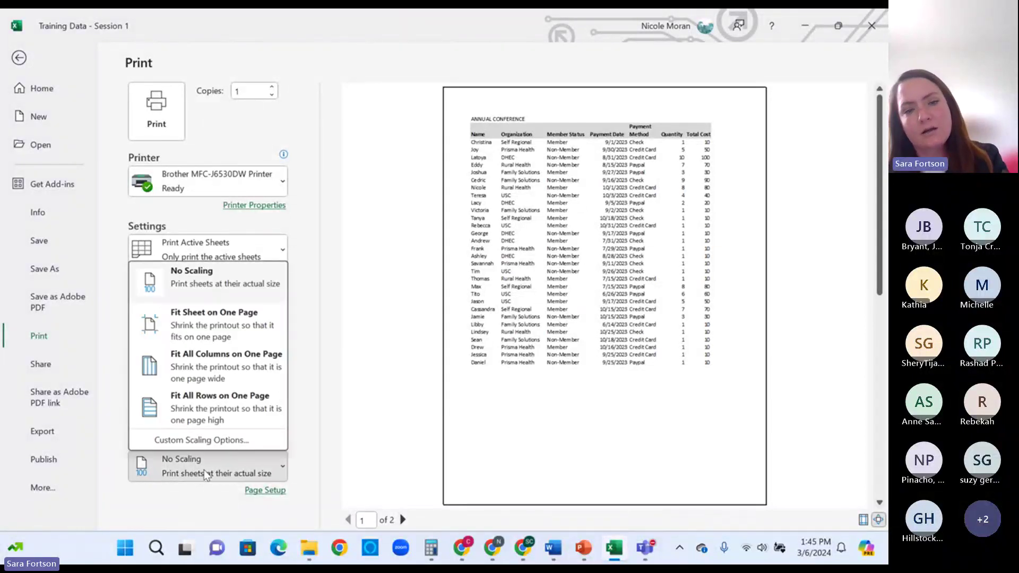
pyautogui.click(242, 367)
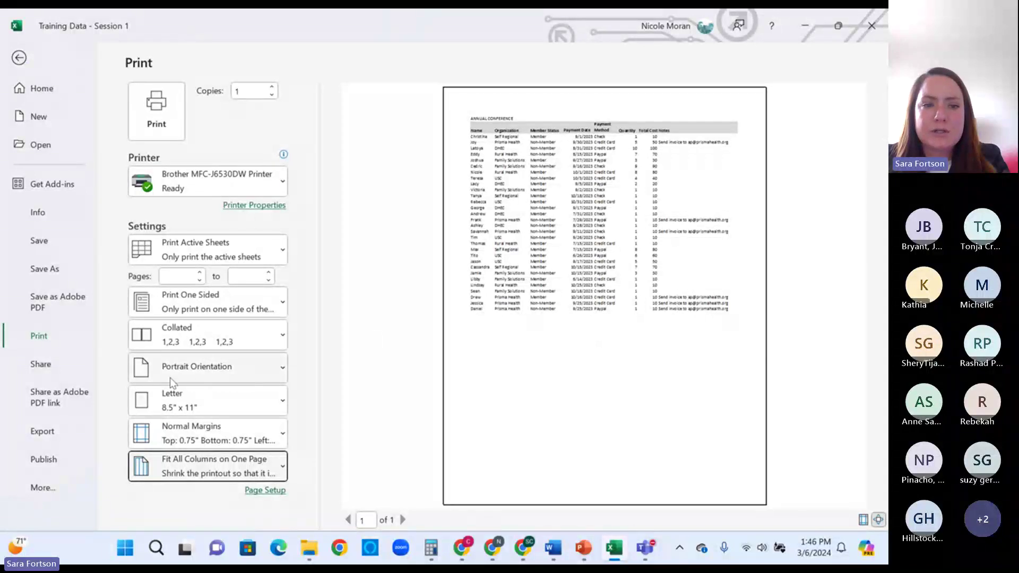
# - Set the DATA2 sheet's page orientation to Landscape and return to its worksheet
pyautogui.click(191, 372)
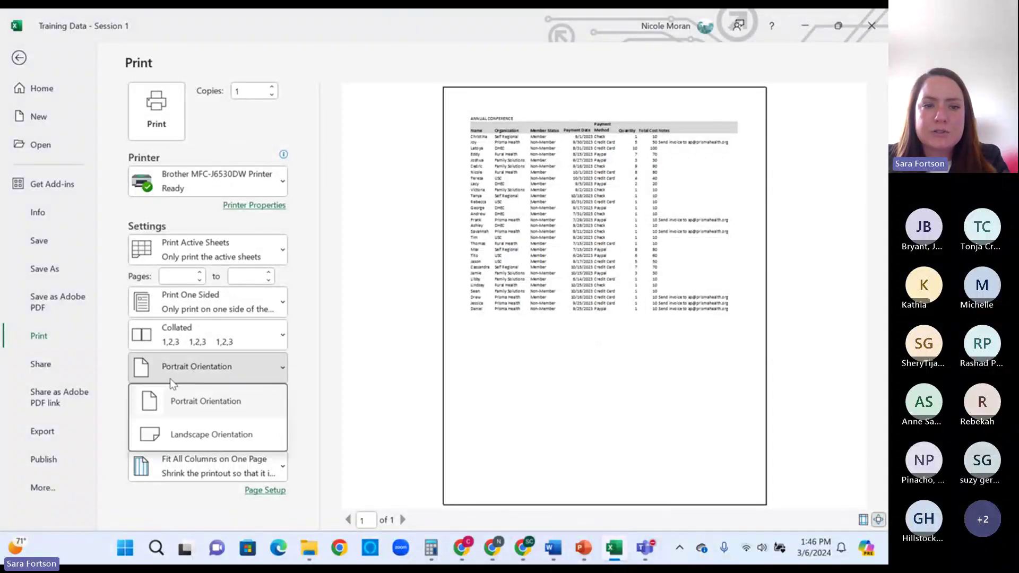
pyautogui.click(193, 435)
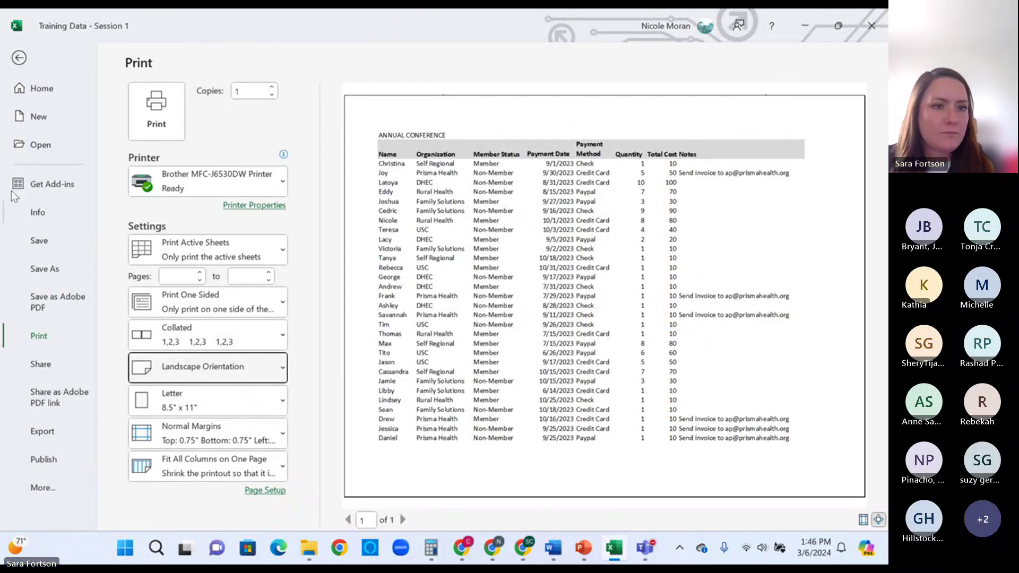
pyautogui.click(20, 59)
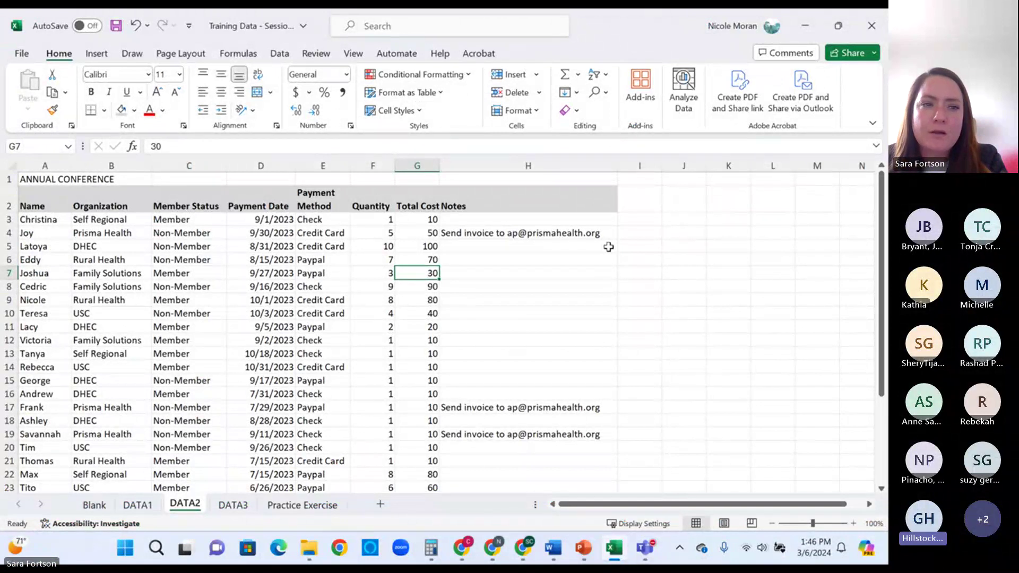
pyautogui.click(537, 258)
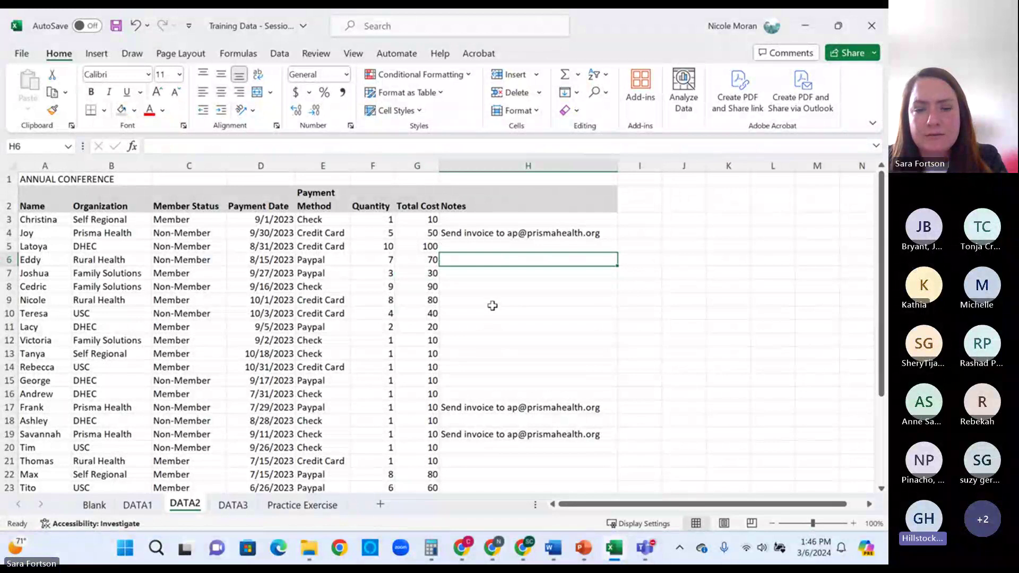
# - Review the print range and scaling choices in the DATA2 sheet's print settings
pyautogui.click(24, 48)
pyautogui.click(36, 338)
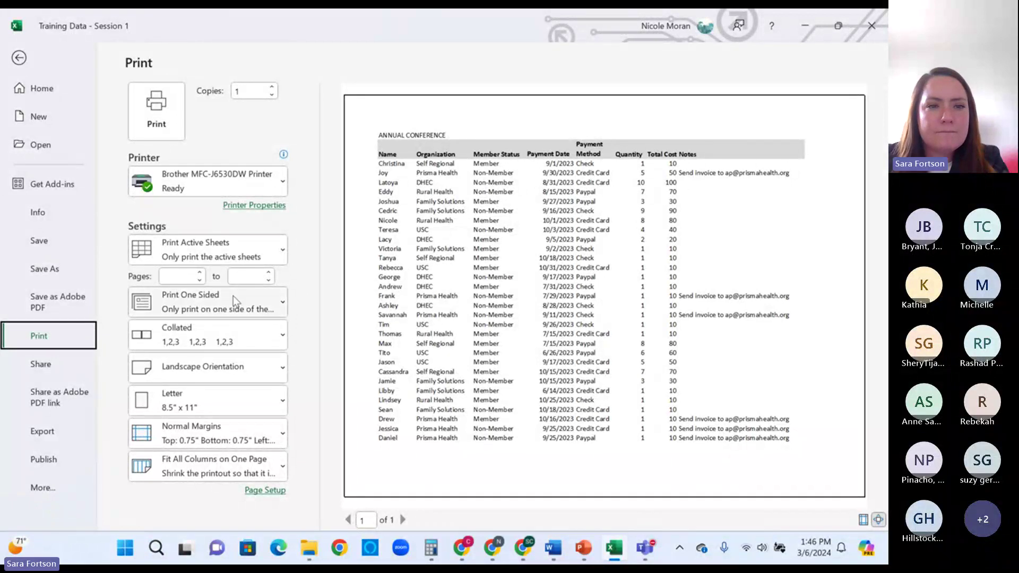
pyautogui.click(146, 257)
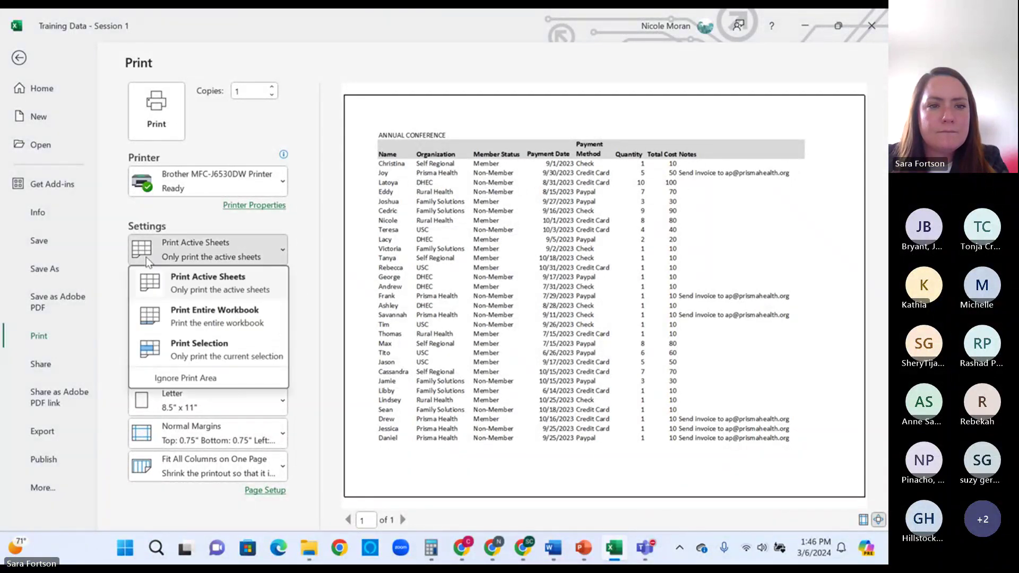
pyautogui.press('Escape')
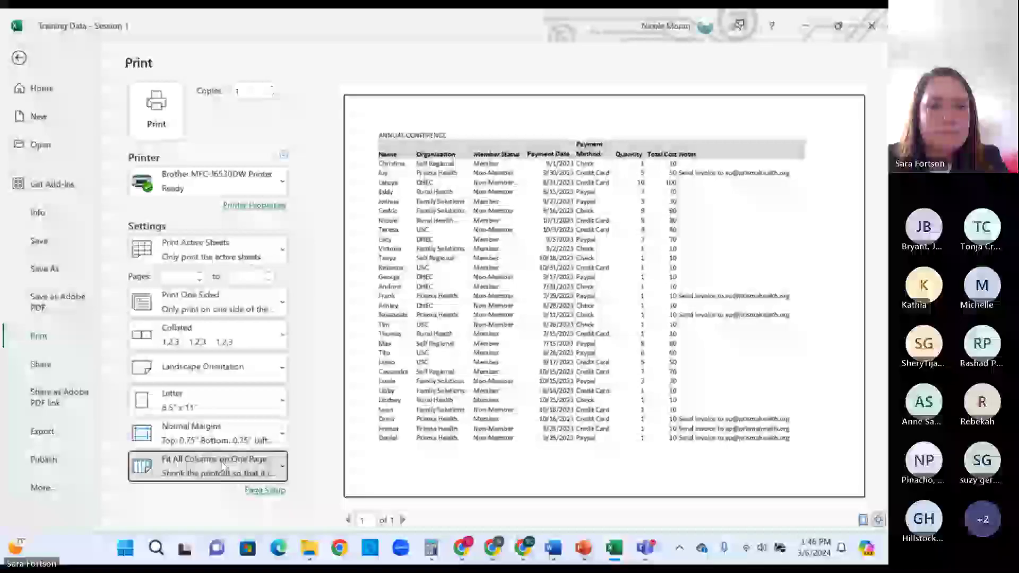
pyautogui.click(221, 465)
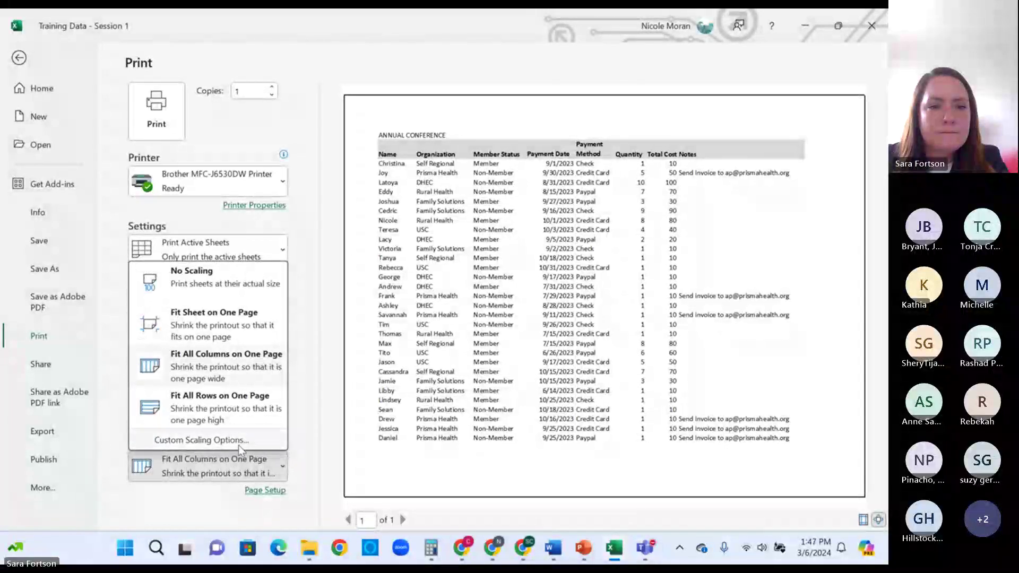
pyautogui.press('Escape')
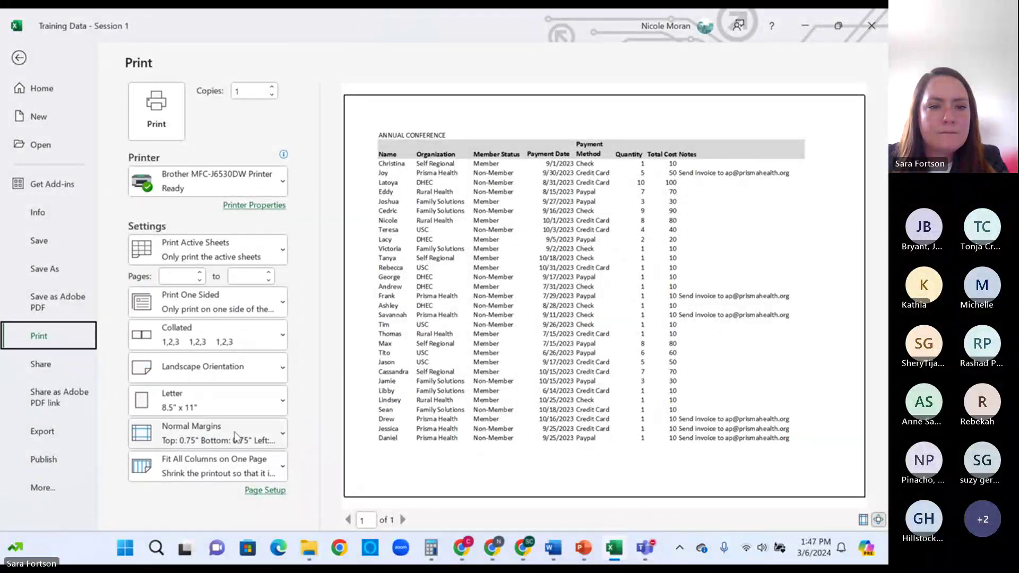
# - Look through the Page Setup options for page, margins, printer properties, header/footer and sheet
pyautogui.click(276, 491)
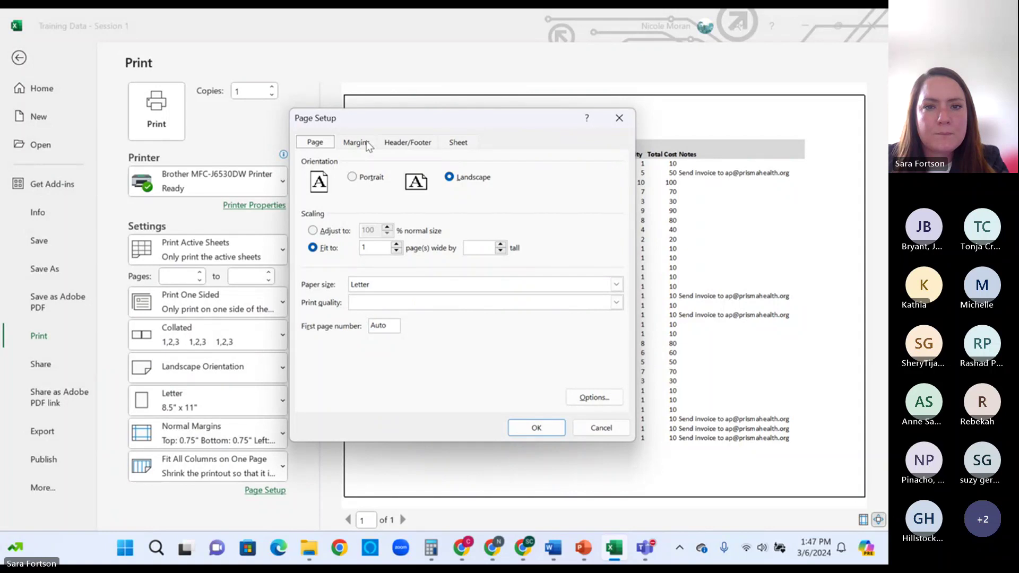
pyautogui.click(368, 144)
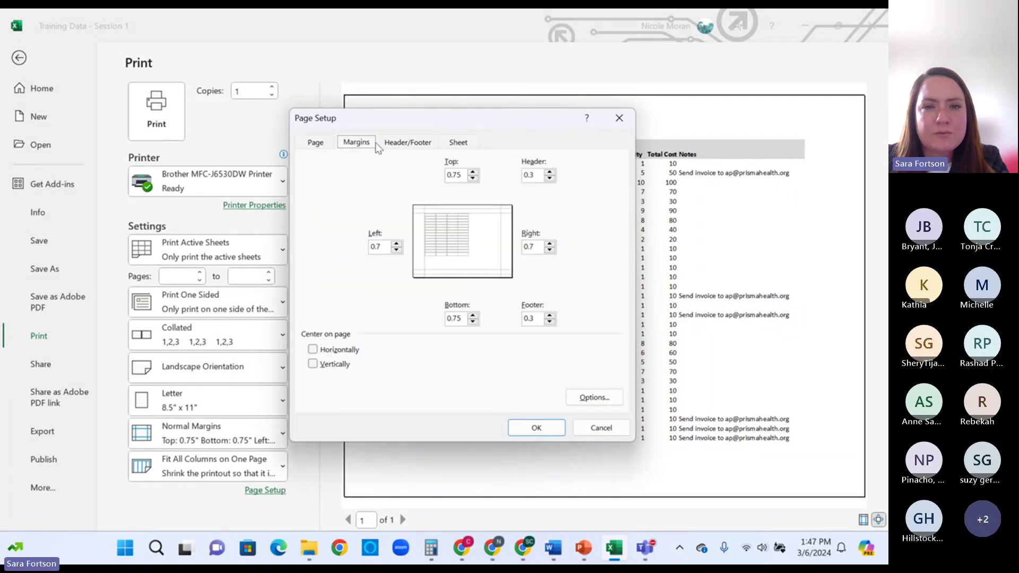
pyautogui.click(589, 398)
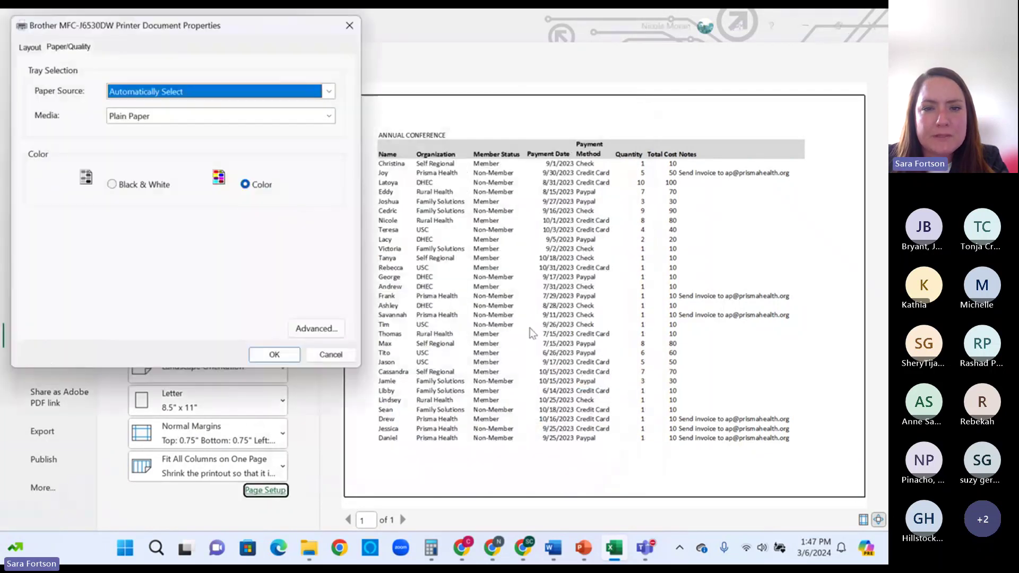
pyautogui.click(324, 358)
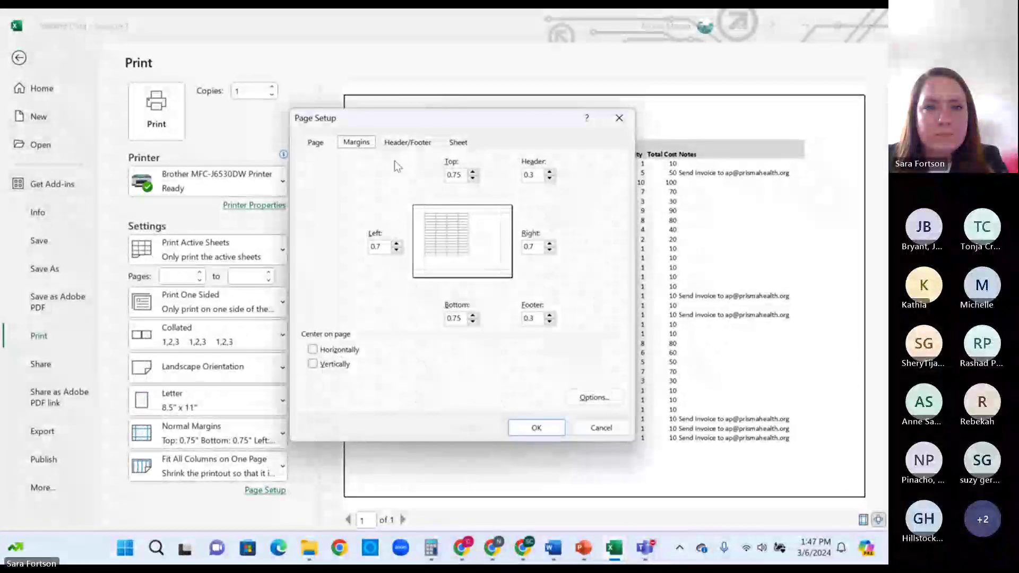
pyautogui.click(407, 142)
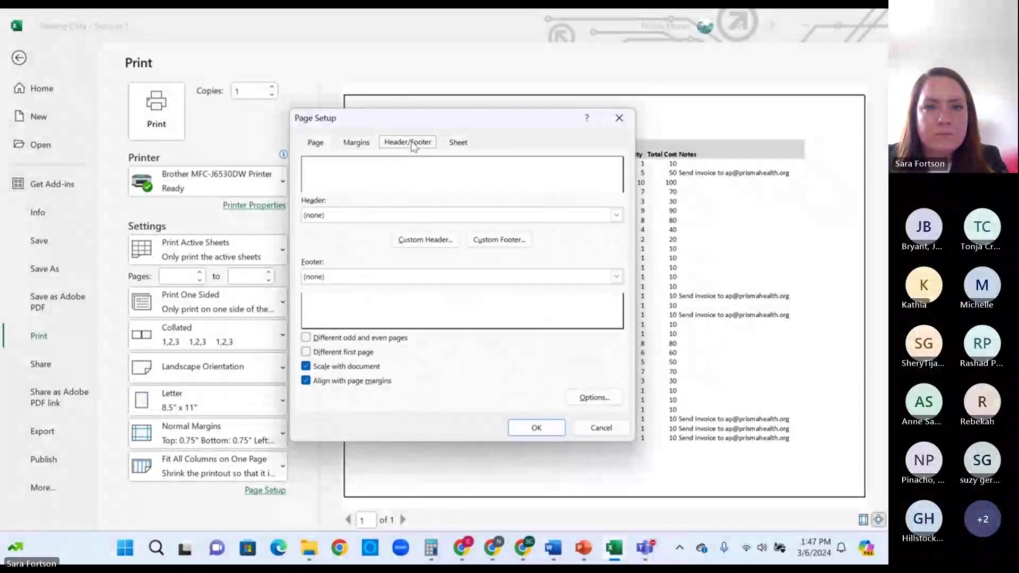
pyautogui.click(457, 144)
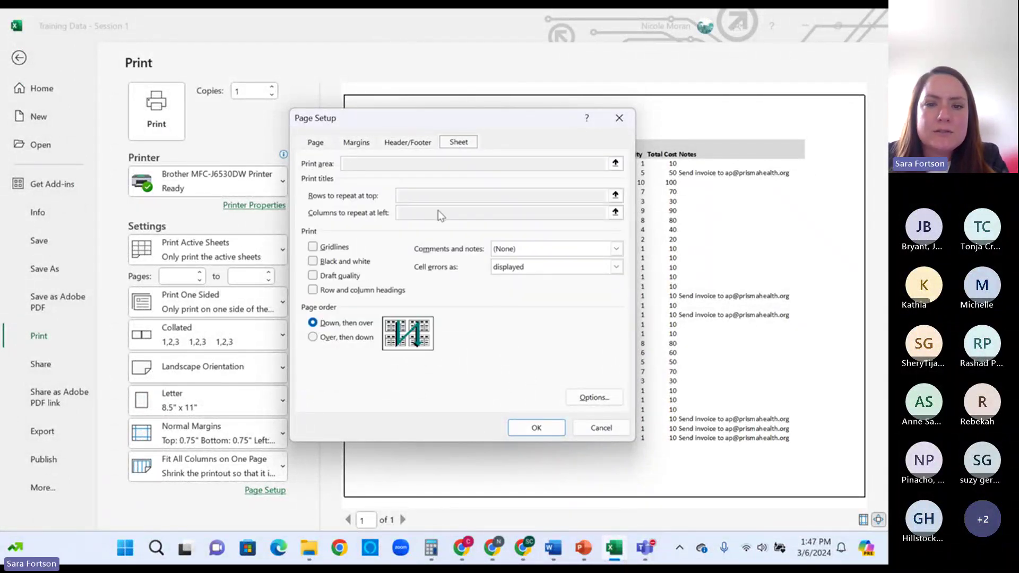
pyautogui.click(591, 430)
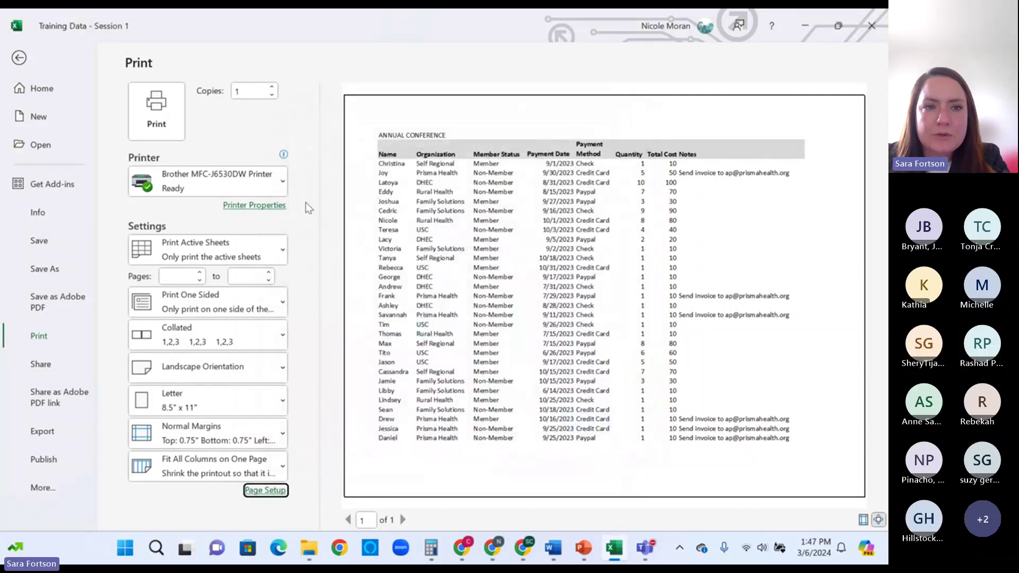
# - Turn on printed gridlines for the DATA2 sheet and return to its worksheet
pyautogui.click(268, 491)
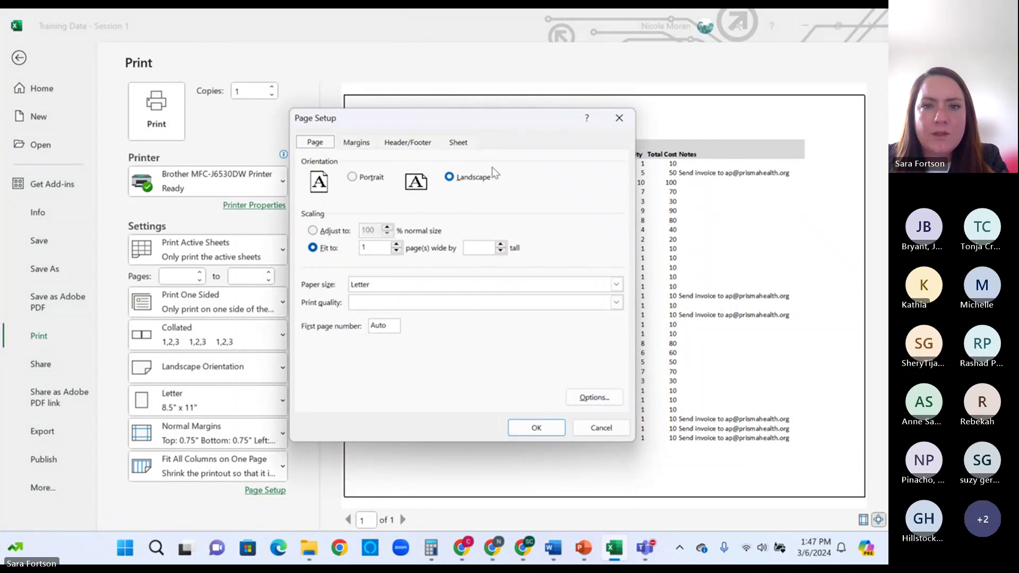
pyautogui.click(459, 143)
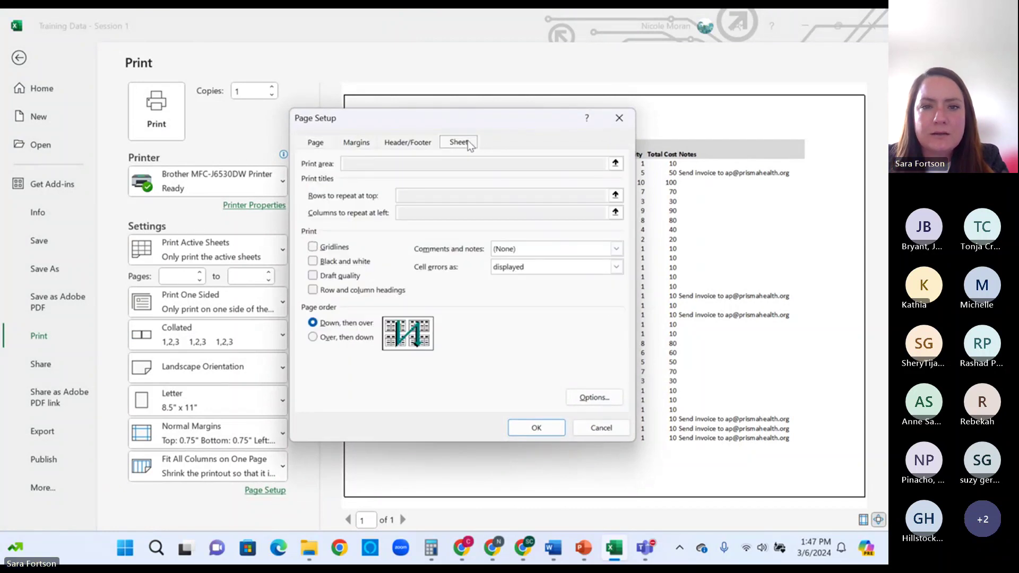
pyautogui.click(313, 247)
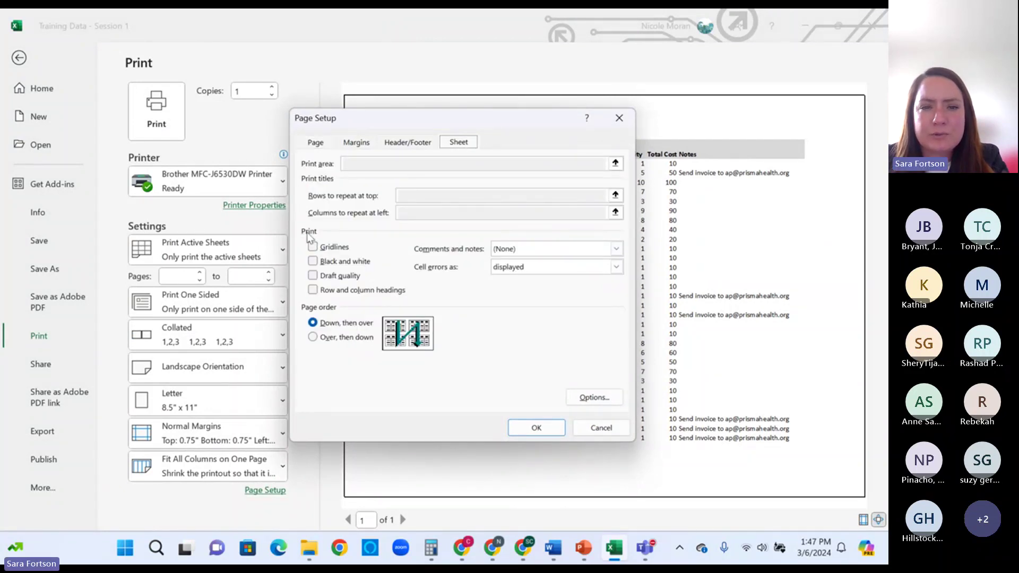
pyautogui.click(313, 247)
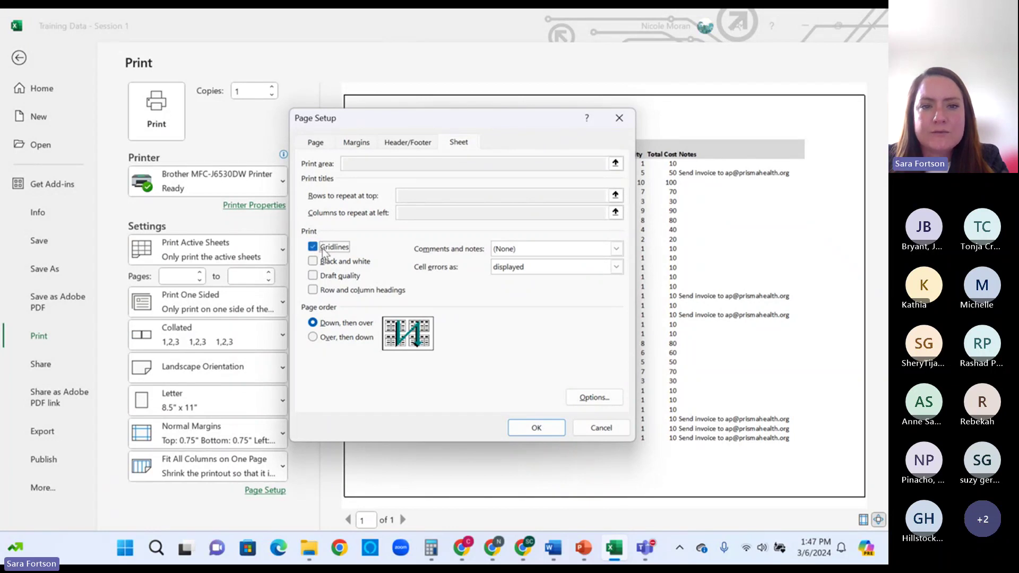
pyautogui.click(547, 430)
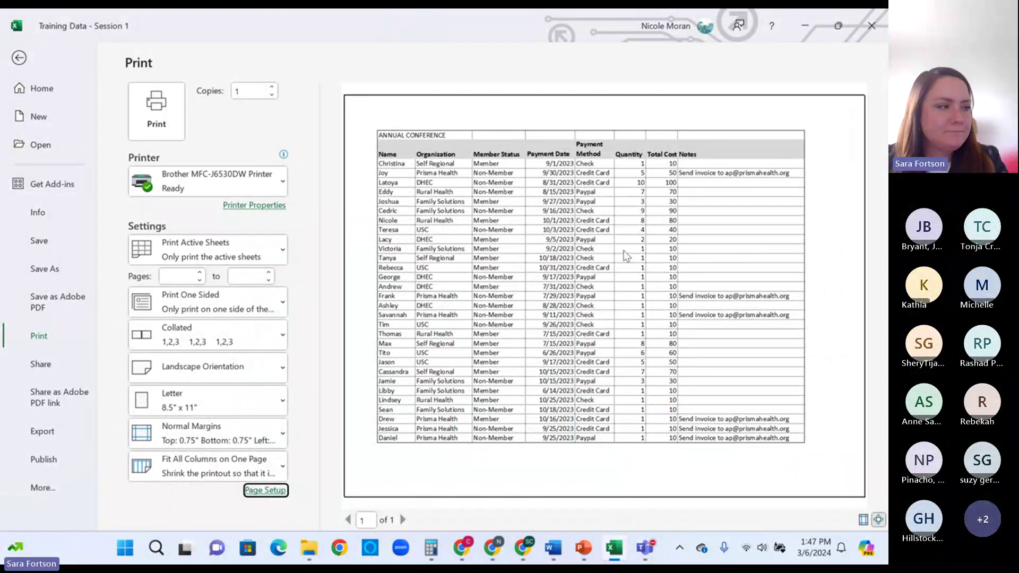
pyautogui.click(19, 59)
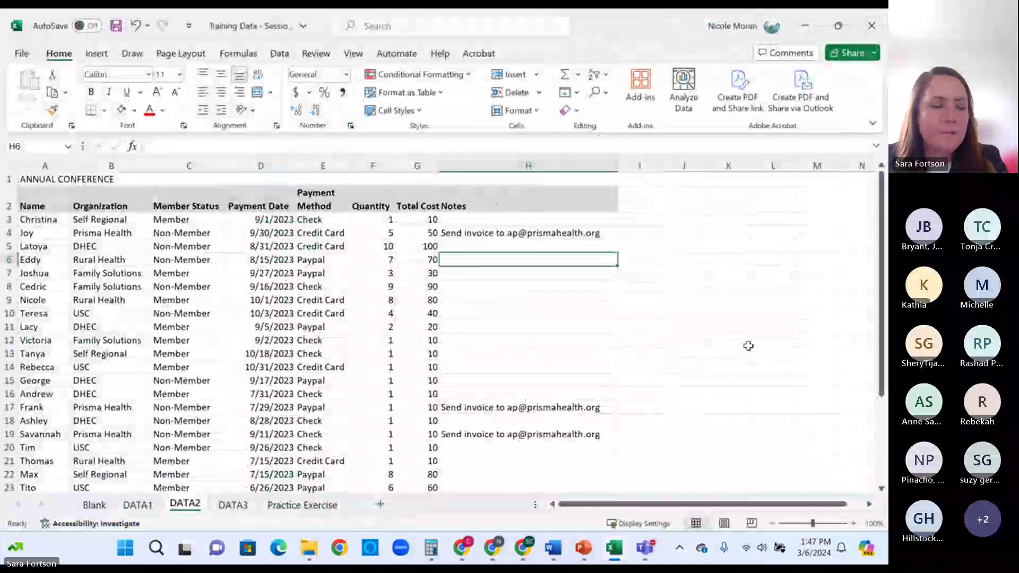
# - Read through the Exercise Instructions in column K of the Practice Exercise sheet, including the number-format task in K9
pyautogui.click(318, 507)
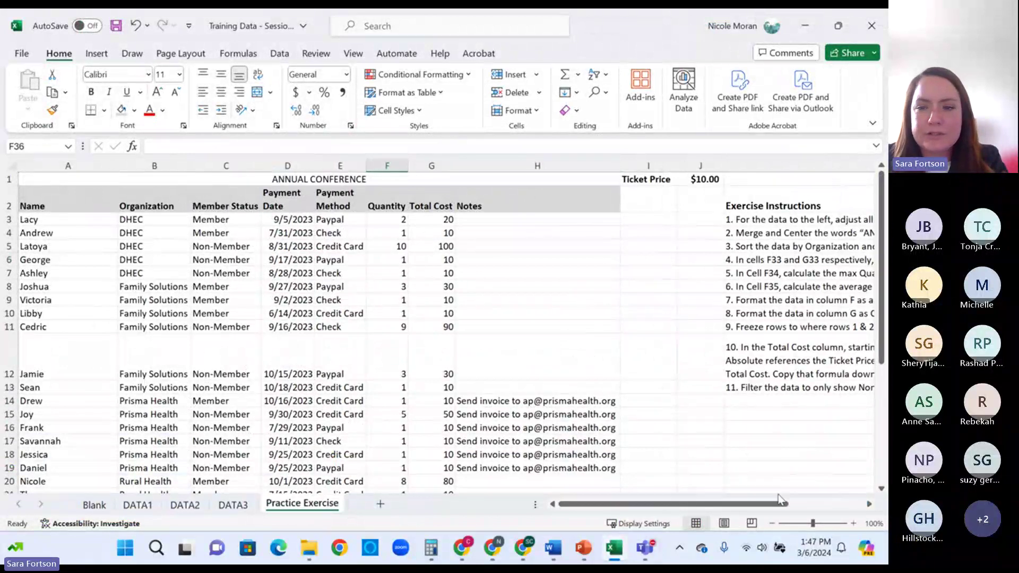
pyautogui.moveTo(774, 504); pyautogui.dragTo(828, 504)
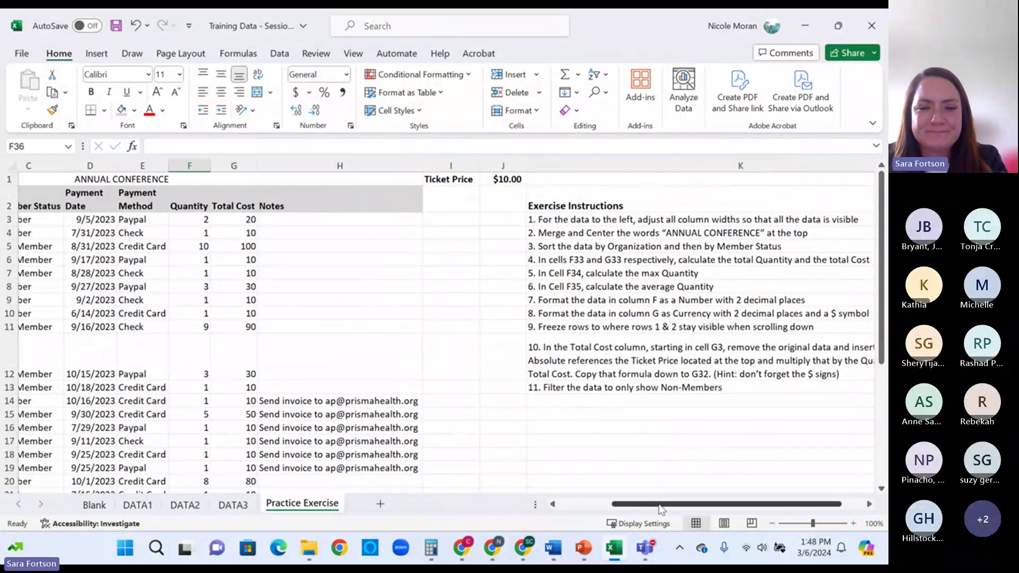
pyautogui.moveTo(661, 508); pyautogui.dragTo(608, 507)
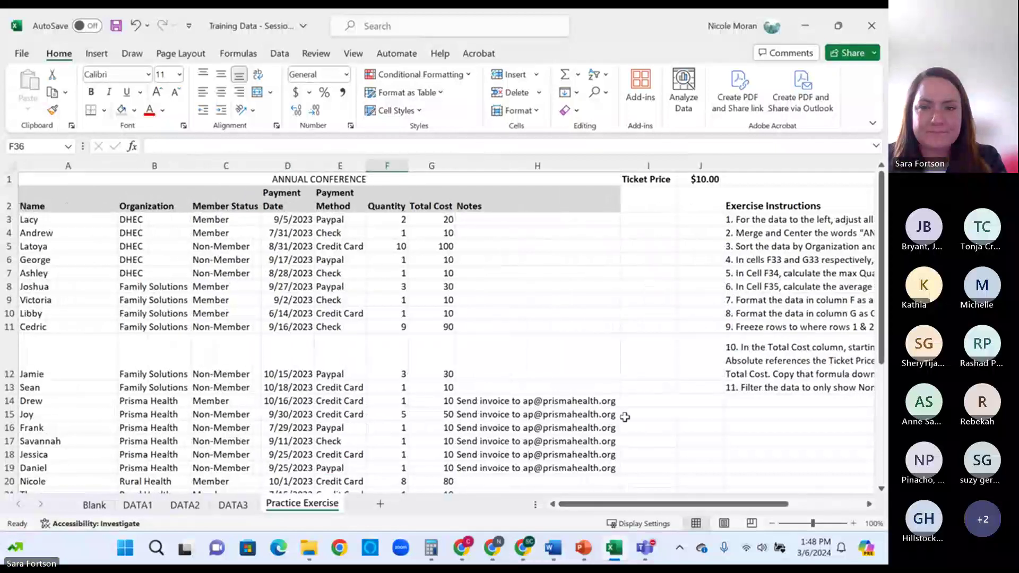
pyautogui.click(645, 547)
pyautogui.click(699, 500)
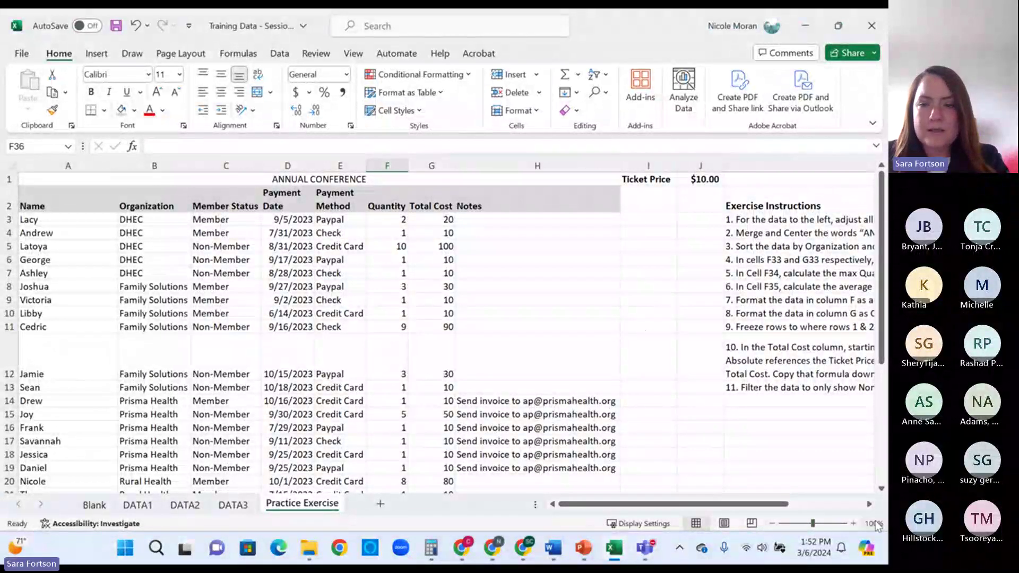
pyautogui.click(869, 504)
pyautogui.click(869, 504)
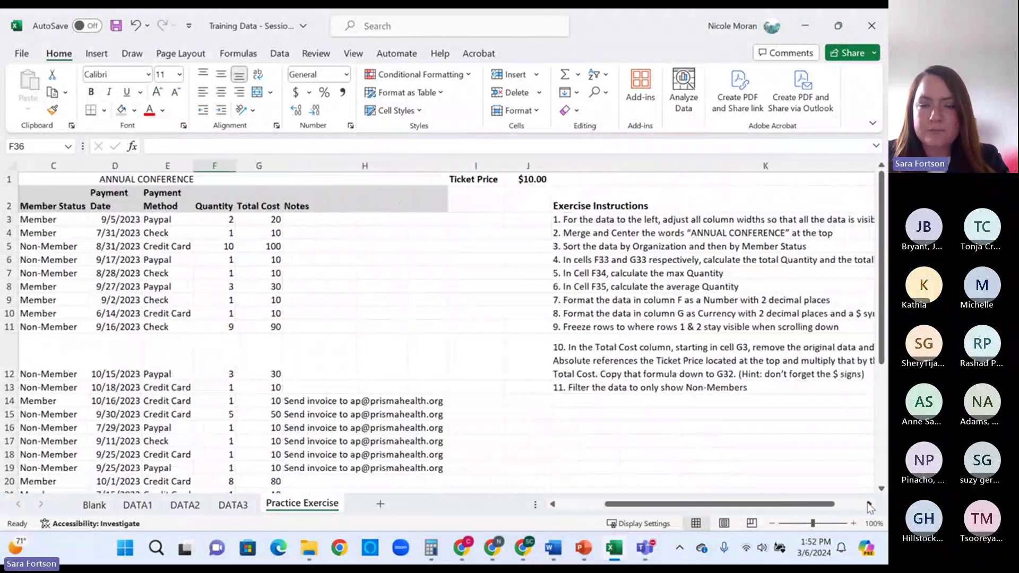
pyautogui.click(869, 504)
pyautogui.click(869, 505)
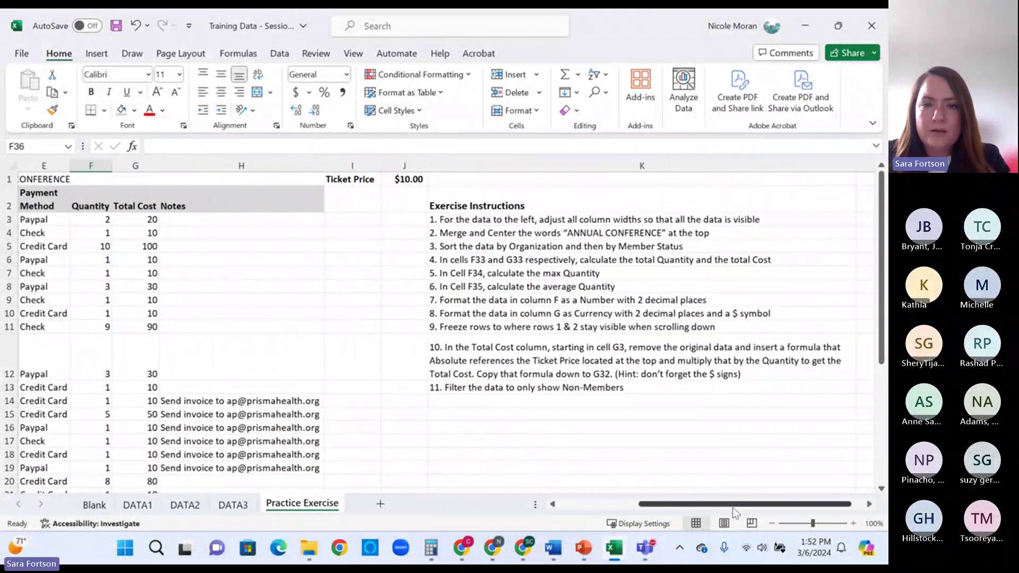
pyautogui.click(480, 300)
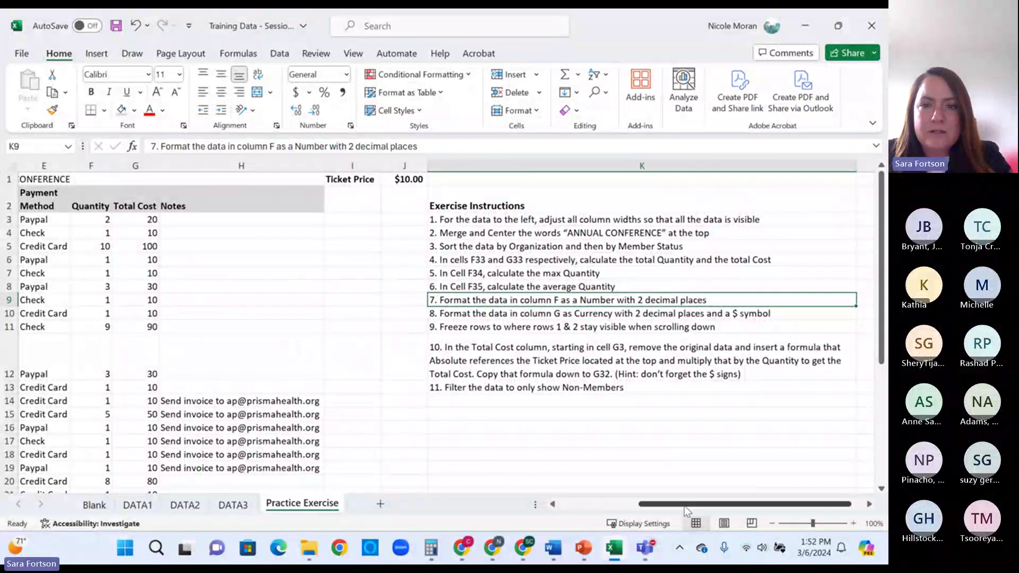
# - Format the Quantity values in F3:F35 on the Practice Exercise sheet as Number with 2 decimal places
pyautogui.moveTo(680, 507); pyautogui.dragTo(598, 507)
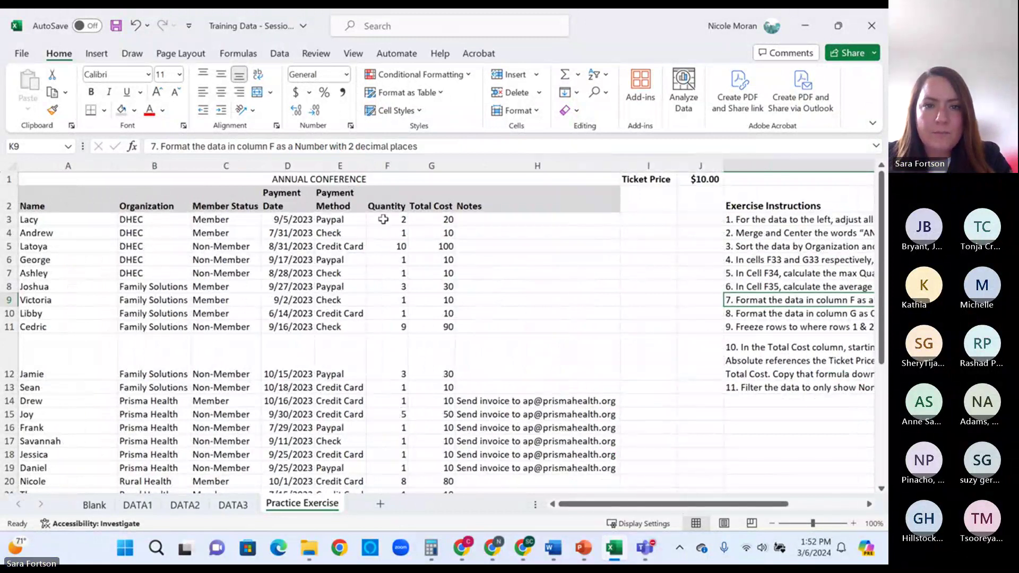
pyautogui.moveTo(383, 219); pyautogui.dragTo(389, 475)
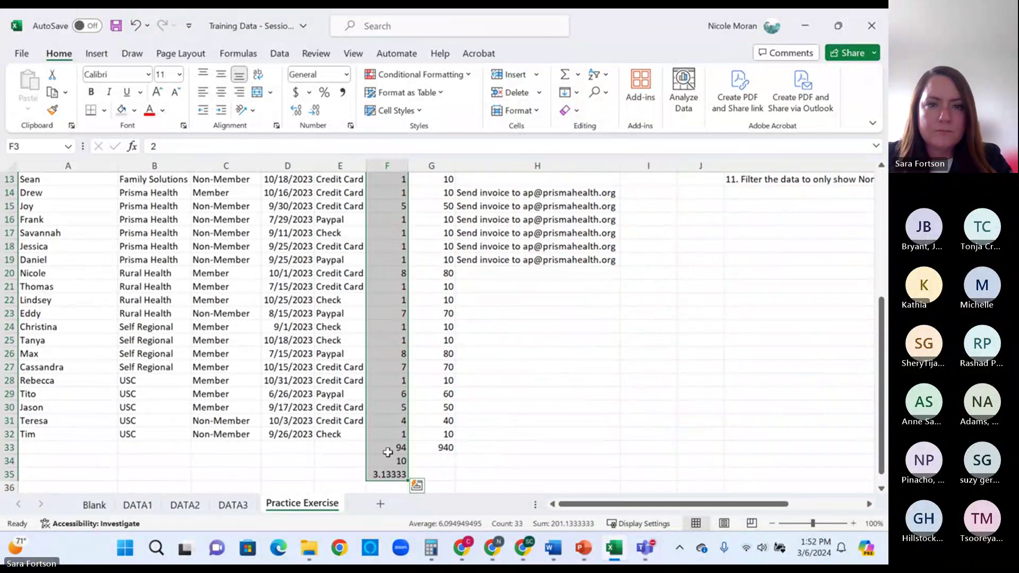
pyautogui.scroll(4, 387, 318)
pyautogui.rightClick(389, 274)
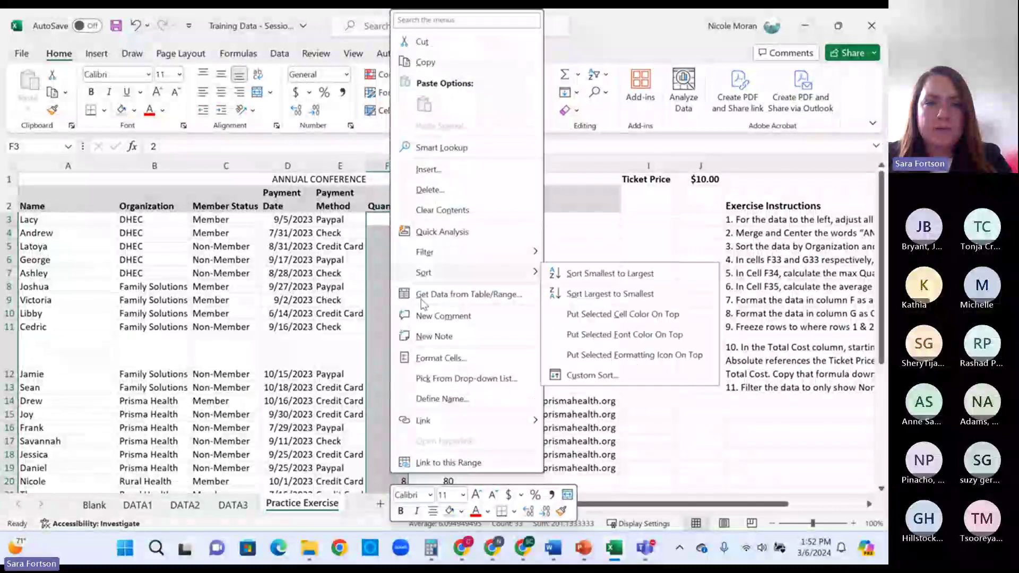
pyautogui.click(425, 357)
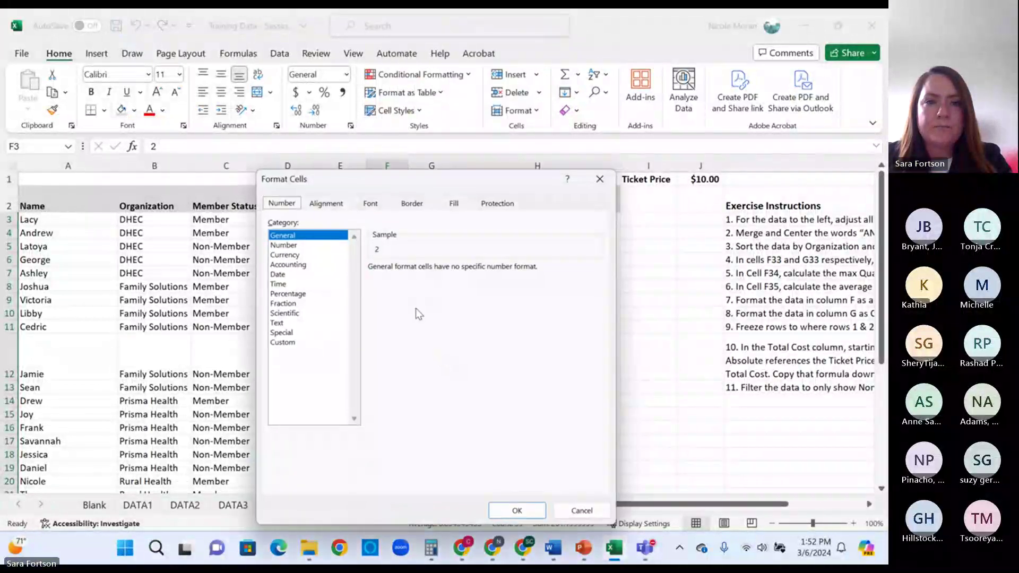
pyautogui.click(304, 248)
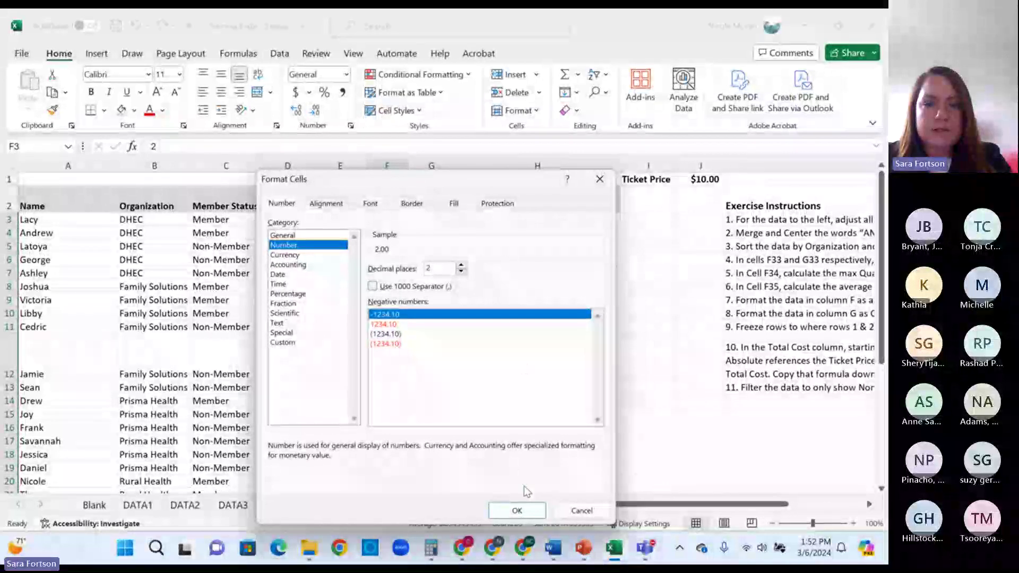
pyautogui.click(520, 509)
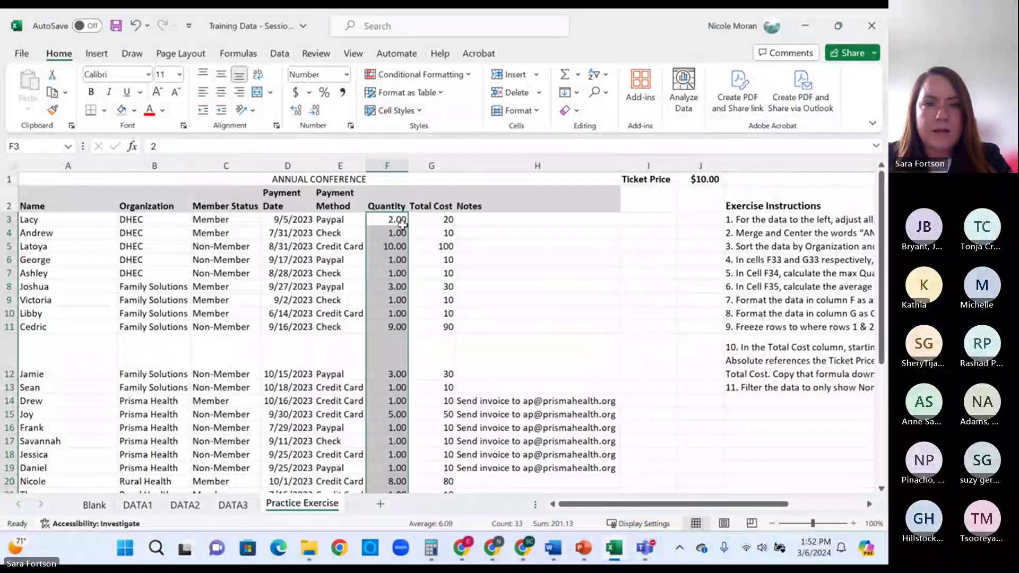
# - Format the Total Cost values in G3:G33 as Currency with 2 decimal places and a $ symbol
pyautogui.scroll(-4, 391, 403)
pyautogui.scroll(4, 392, 403)
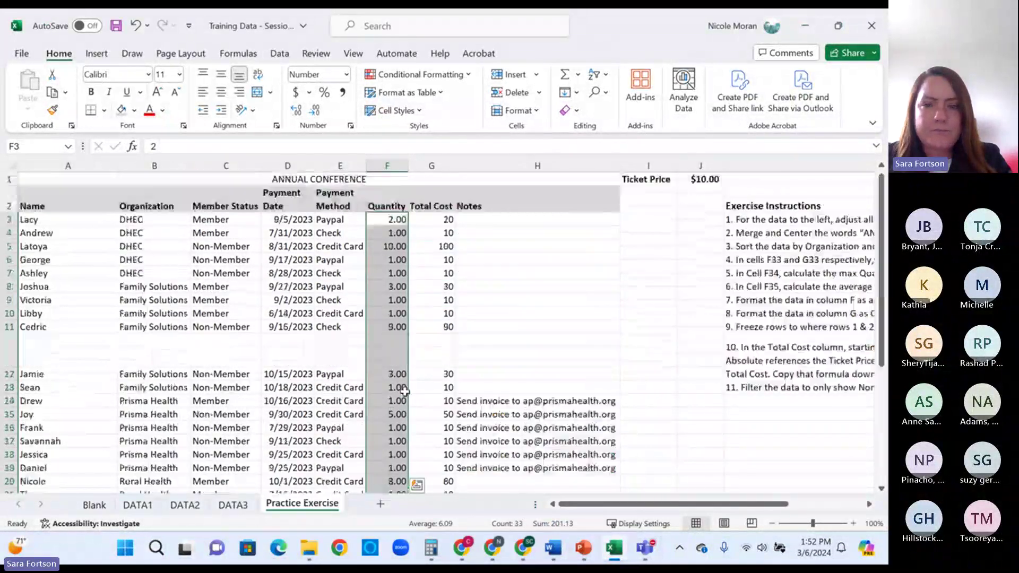
pyautogui.click(743, 312)
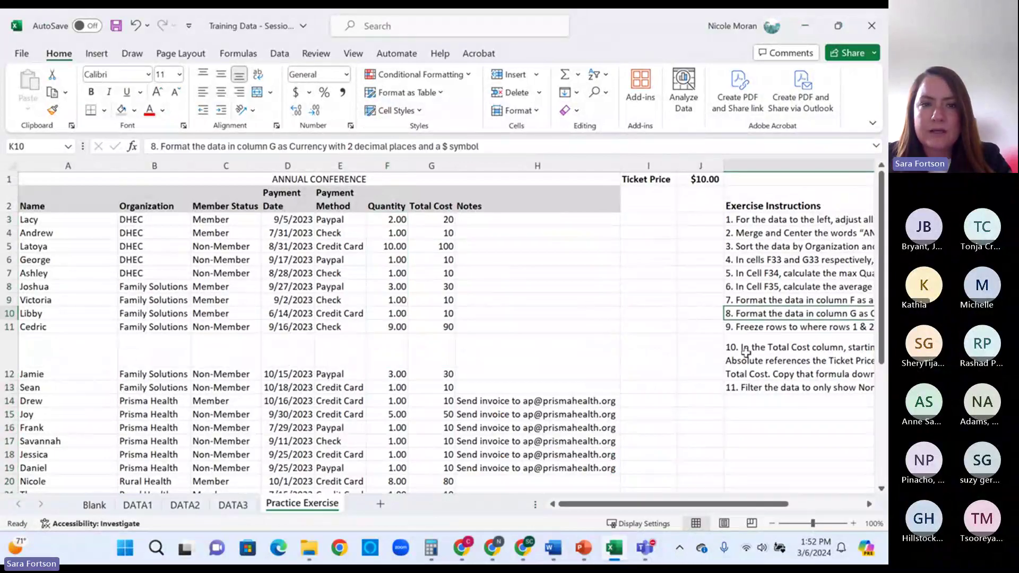
pyautogui.moveTo(773, 504)
pyautogui.mouseDown()
pyautogui.moveTo(844, 508)
pyautogui.moveTo(780, 507)
pyautogui.mouseUp()
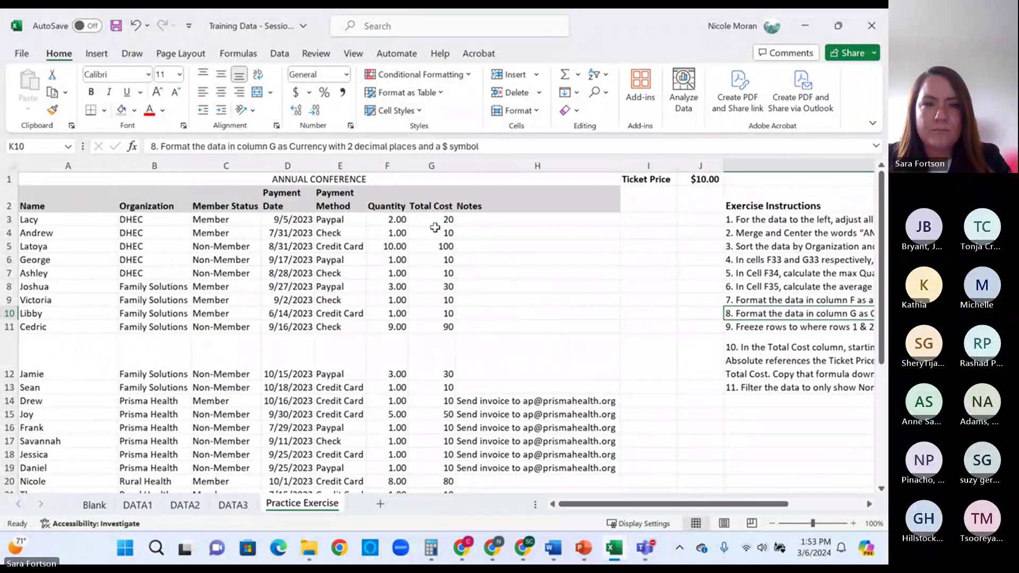
pyautogui.moveTo(435, 223); pyautogui.dragTo(431, 321)
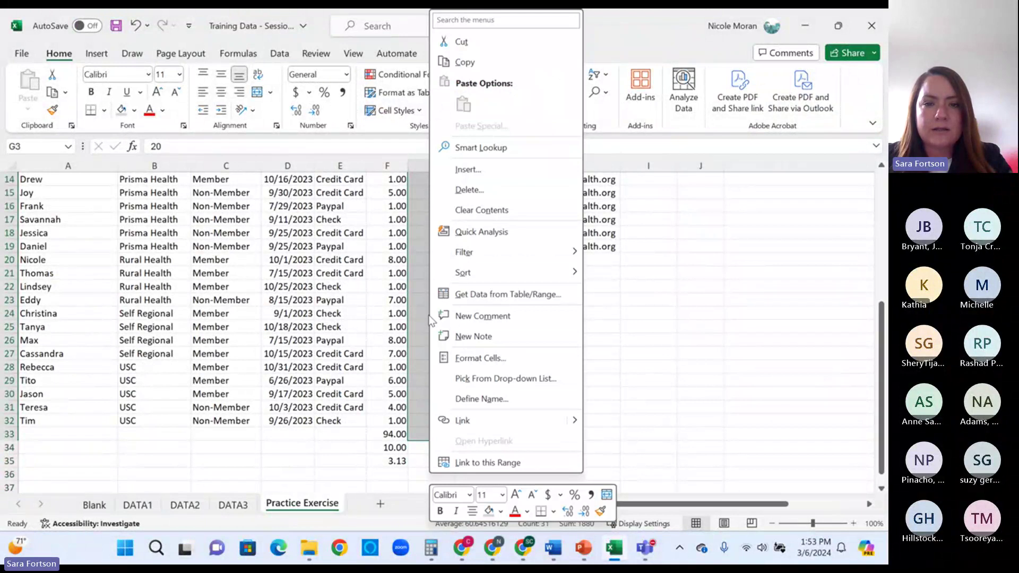
pyautogui.click(481, 359)
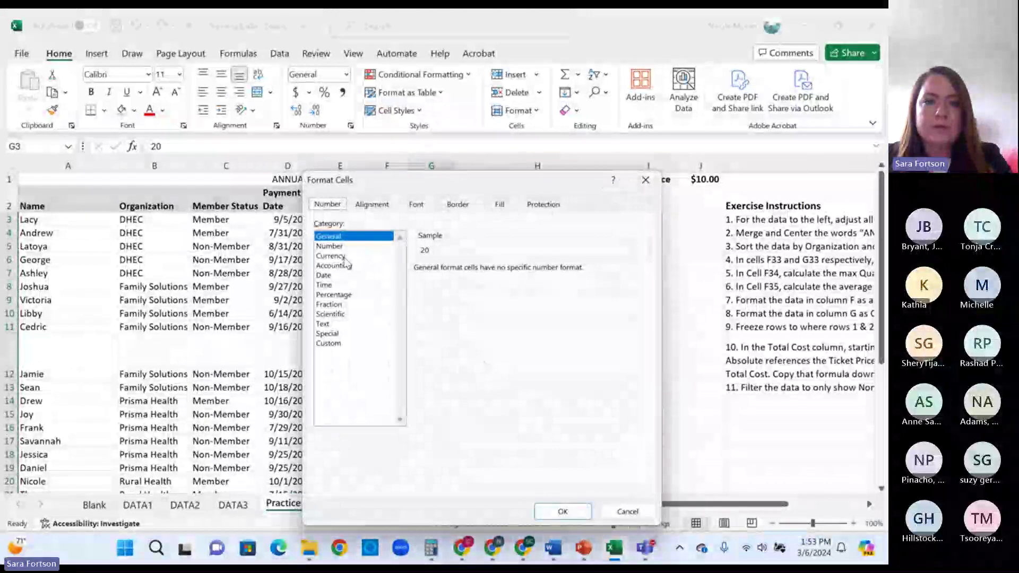
pyautogui.click(344, 257)
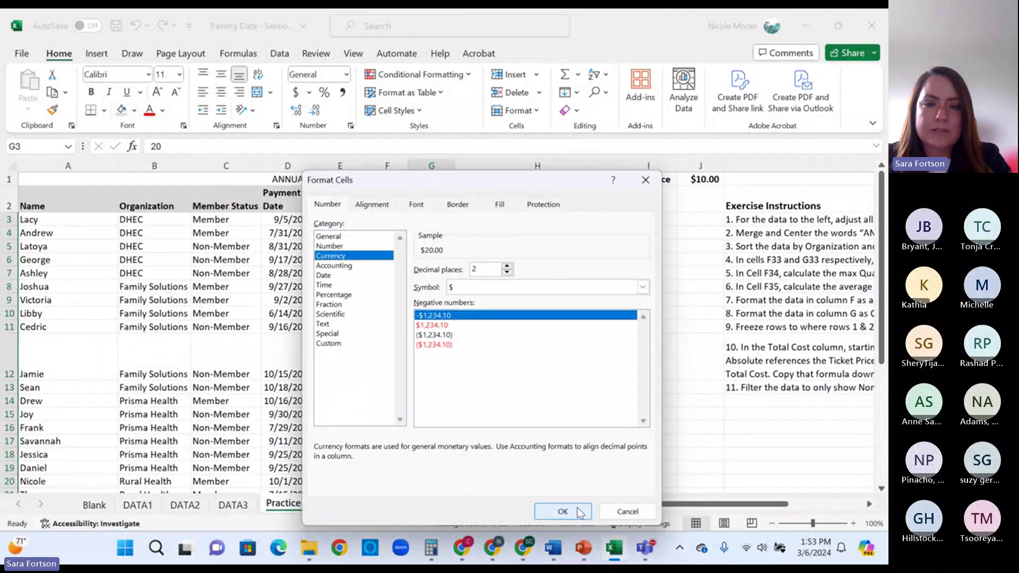
pyautogui.click(563, 511)
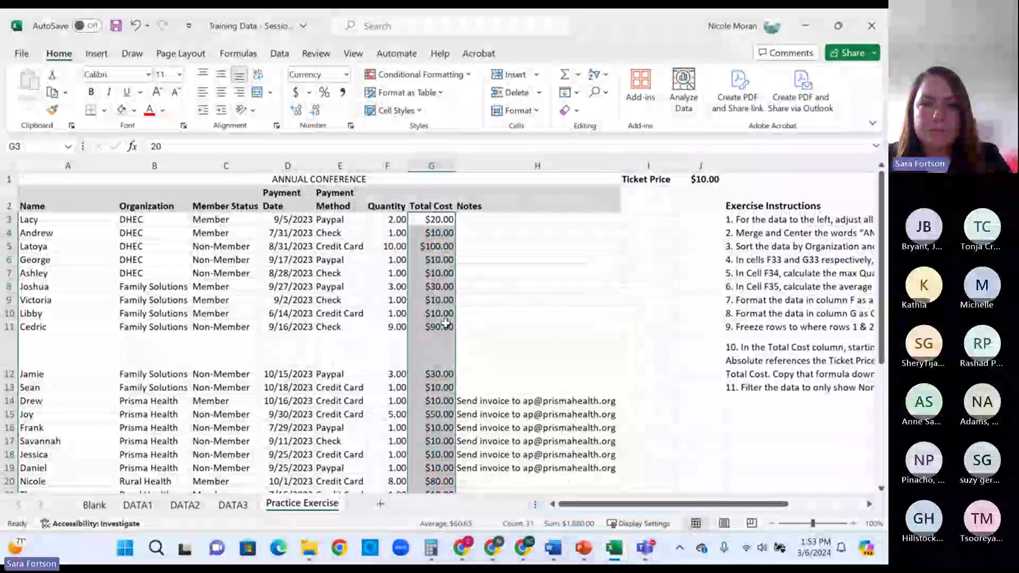
# - Freeze rows 1 and 2 of the Practice Exercise sheet and check that they stay in place when scrolling down
pyautogui.moveTo(779, 505); pyautogui.dragTo(844, 504)
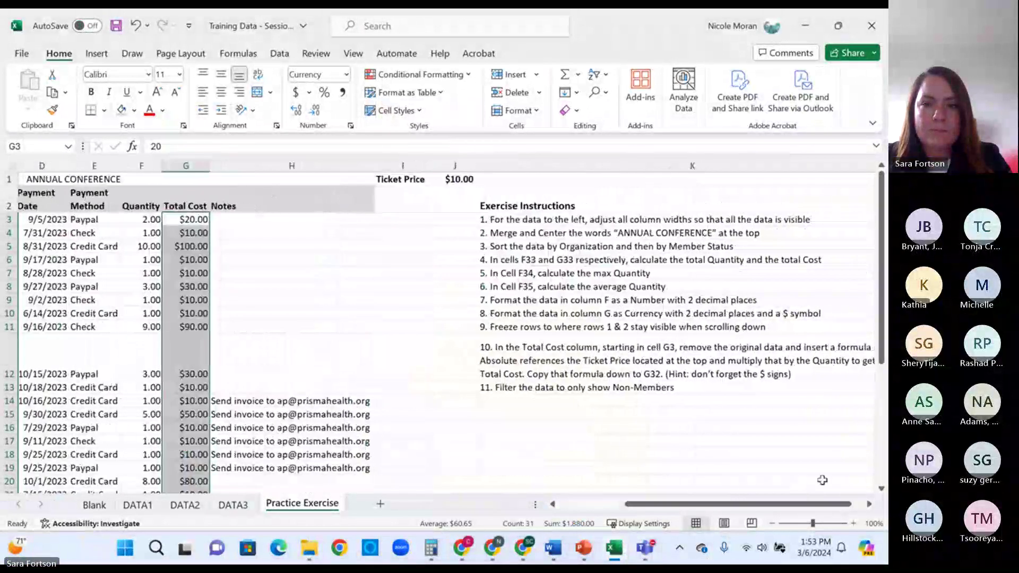
pyautogui.click(525, 329)
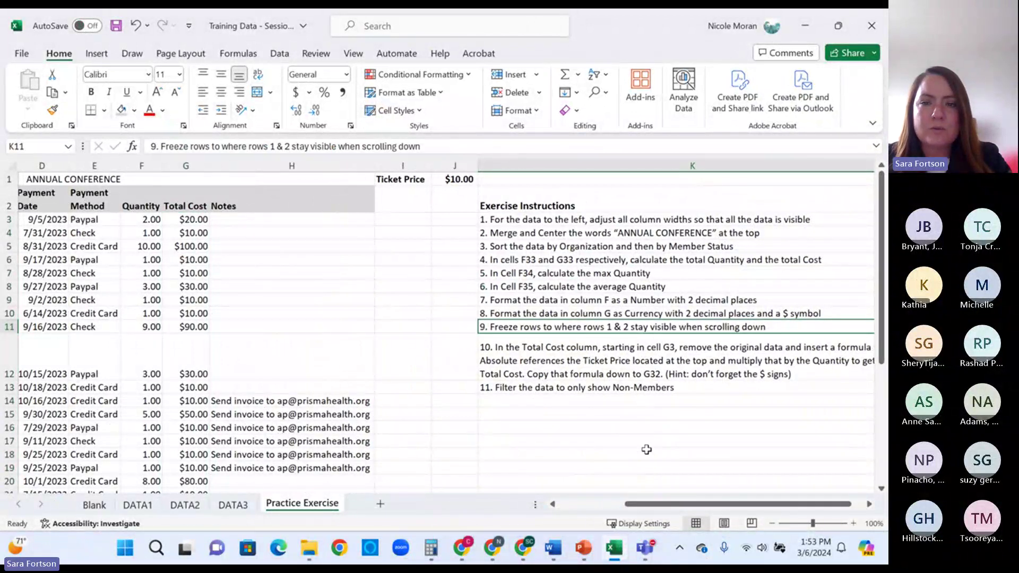
pyautogui.moveTo(689, 504); pyautogui.dragTo(623, 509)
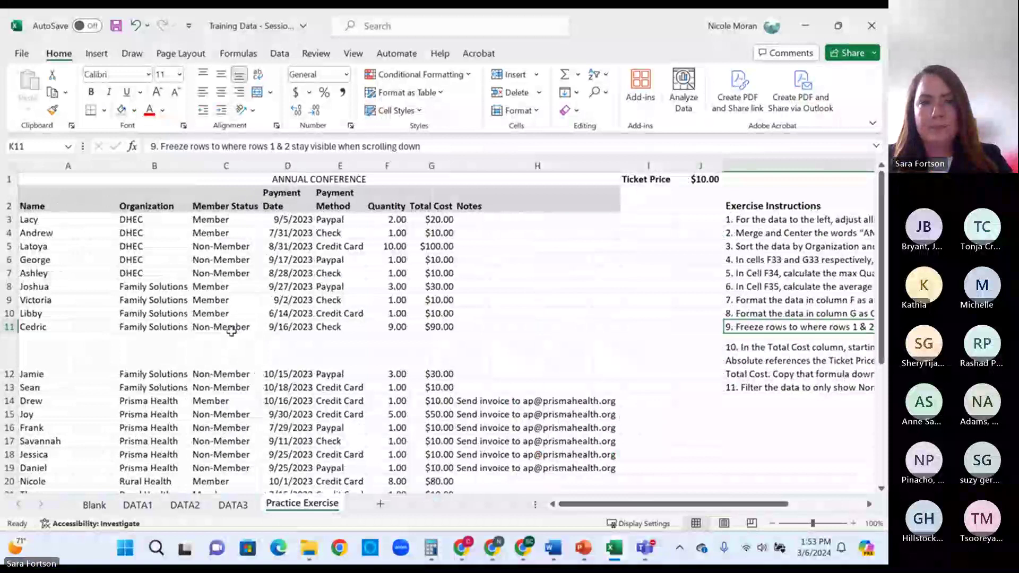
pyautogui.click(6, 219)
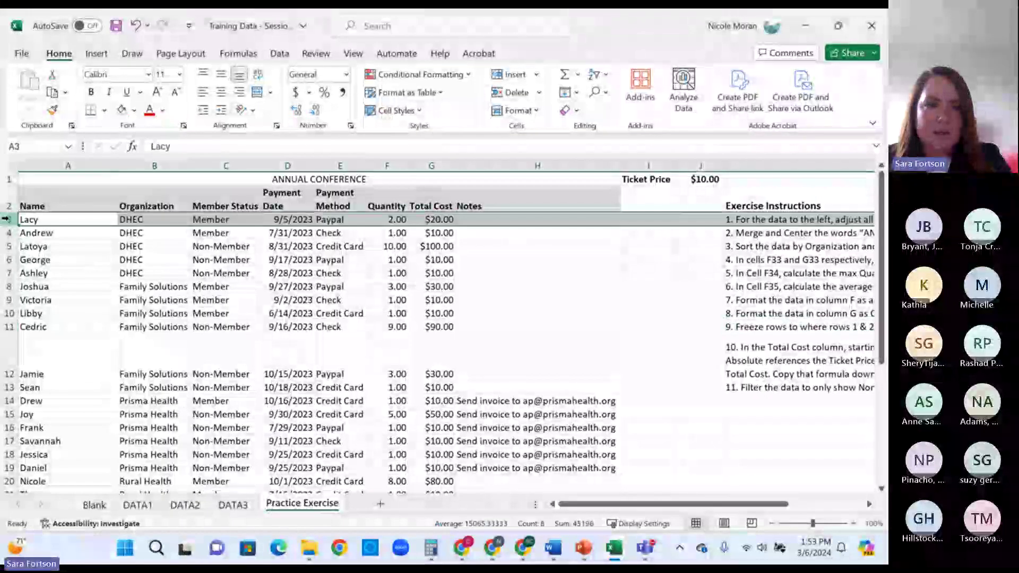
pyautogui.click(354, 54)
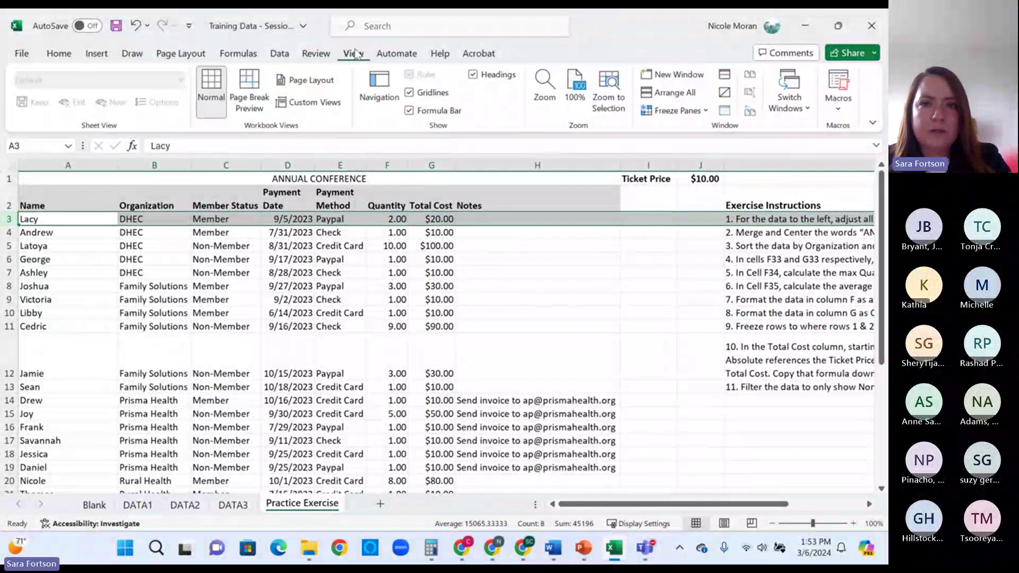
pyautogui.click(685, 109)
pyautogui.click(724, 138)
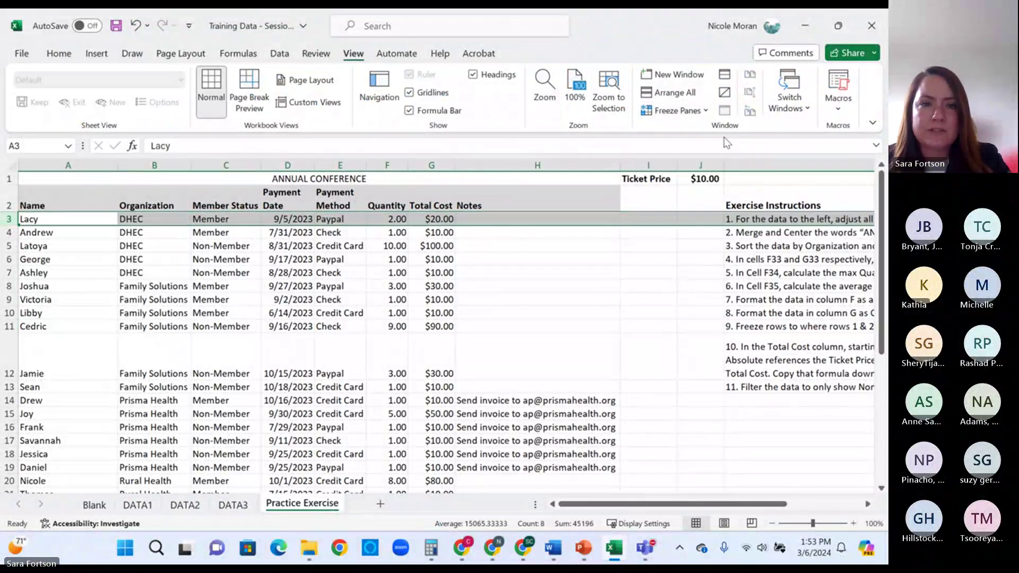
pyautogui.click(559, 270)
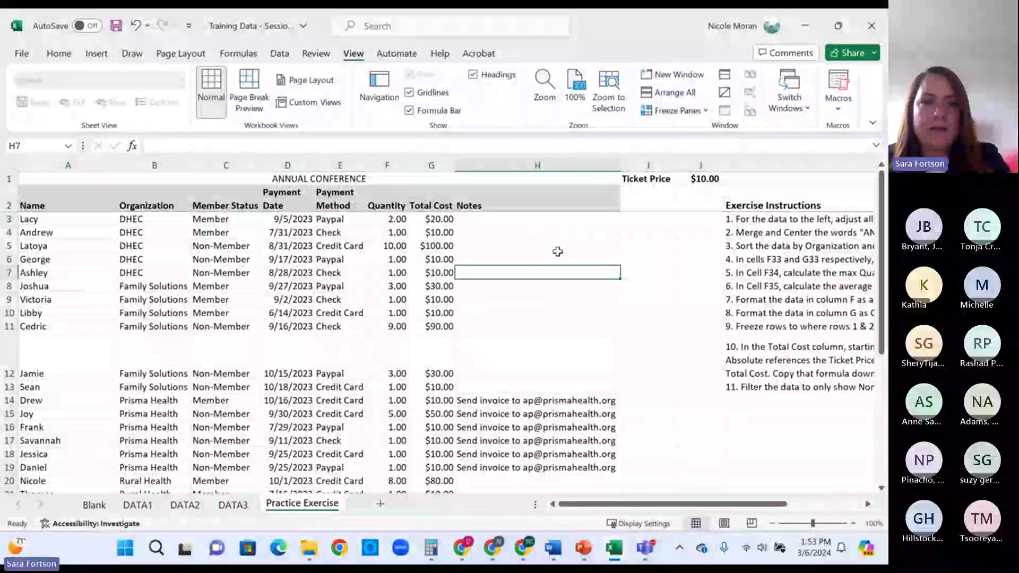
pyautogui.scroll(-1, 556, 250)
pyautogui.scroll(-4, 557, 251)
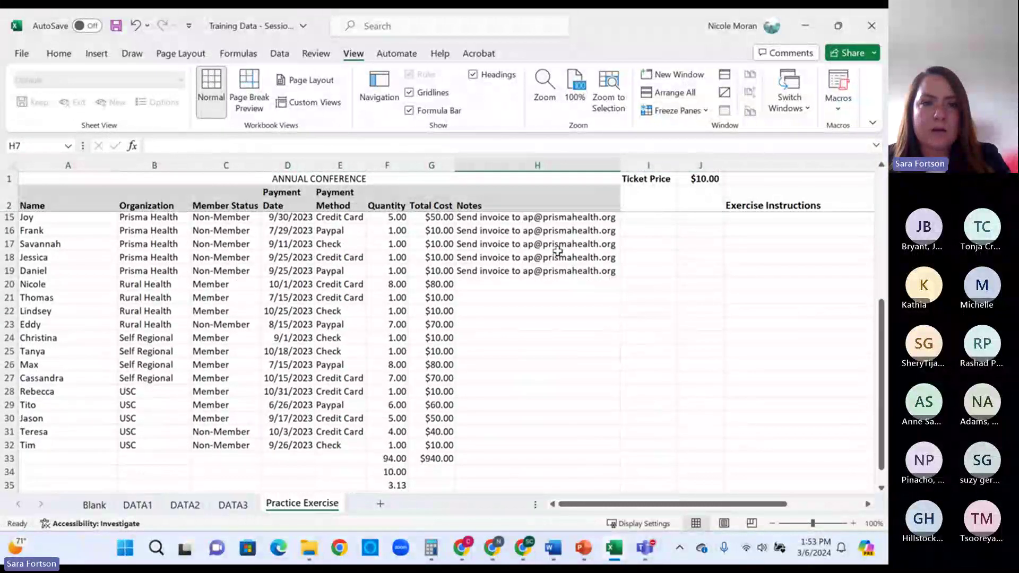
pyautogui.scroll(5, 565, 279)
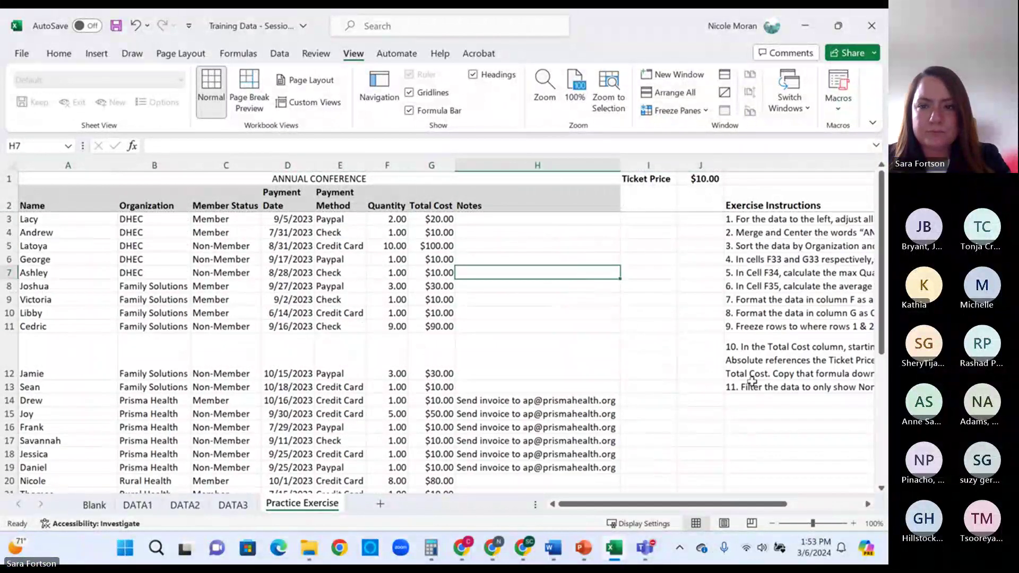
# - Read exercise instruction 10 in K12 and clear the original Total Cost data from G3:G32
pyautogui.click(755, 351)
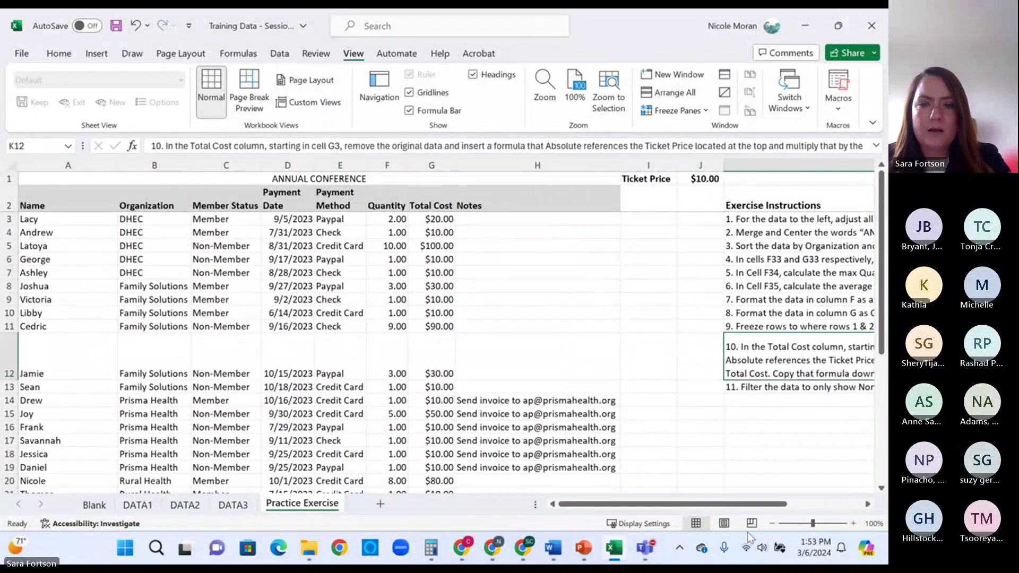
pyautogui.hscroll(3, 754, 352)
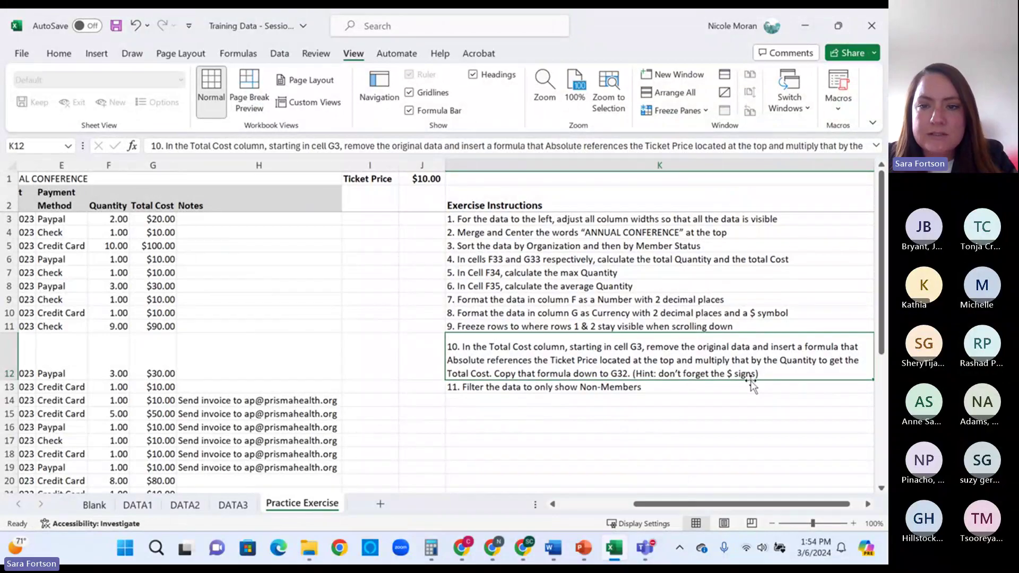
pyautogui.moveTo(697, 506); pyautogui.dragTo(621, 507)
pyautogui.moveTo(438, 219); pyautogui.dragTo(436, 470)
pyautogui.press('Delete')
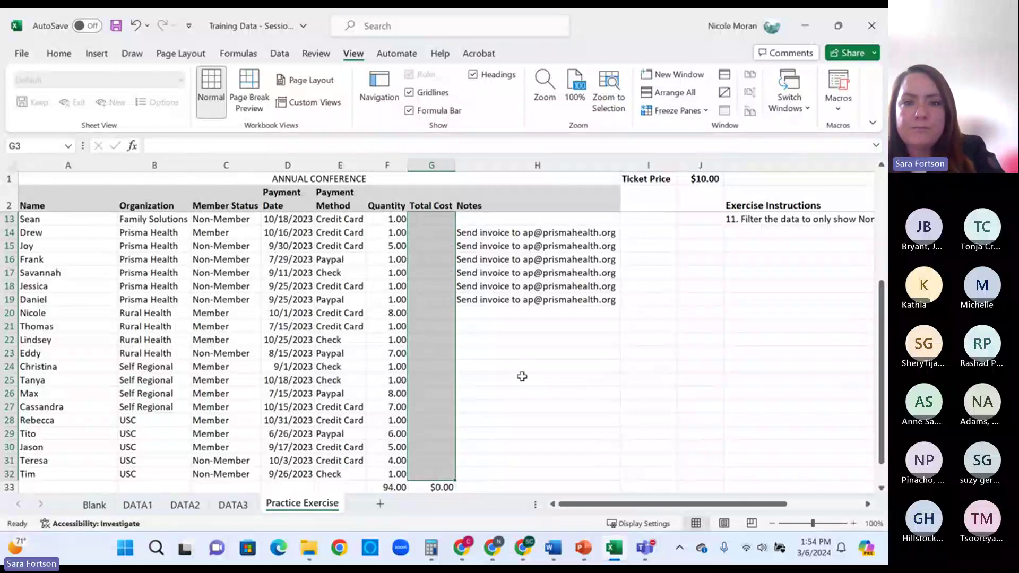
# - Enter the formula =F3*$J$1 in G3 to multiply the Quantity by the absolutely referenced Ticket Price
pyautogui.scroll(4, 520, 378)
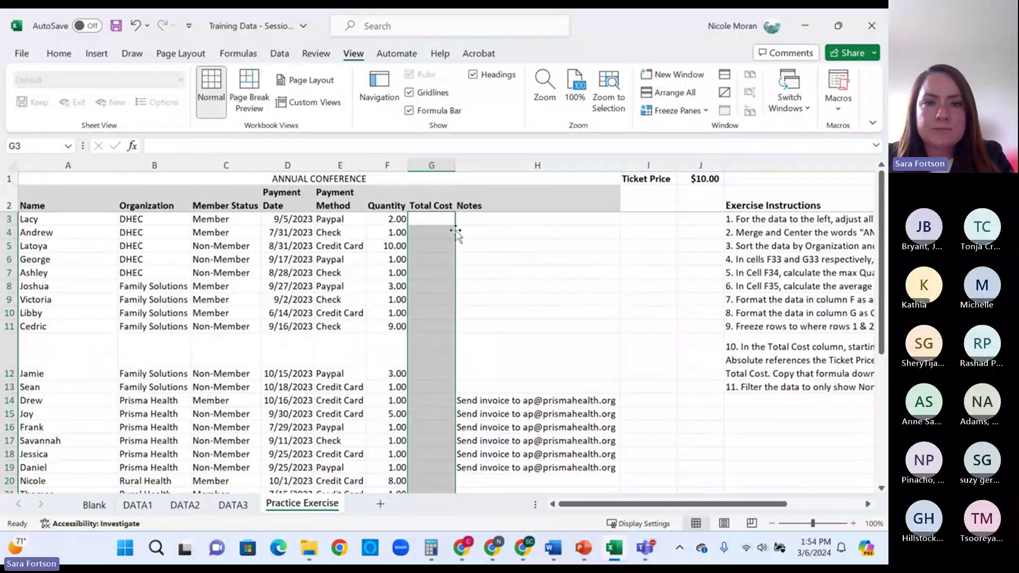
pyautogui.click(437, 218)
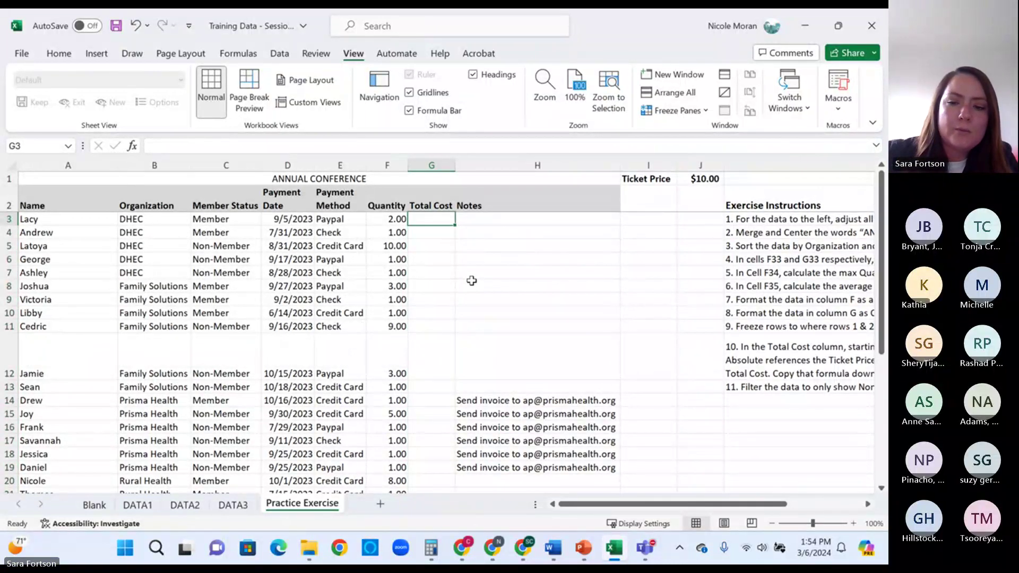
pyautogui.write('=')
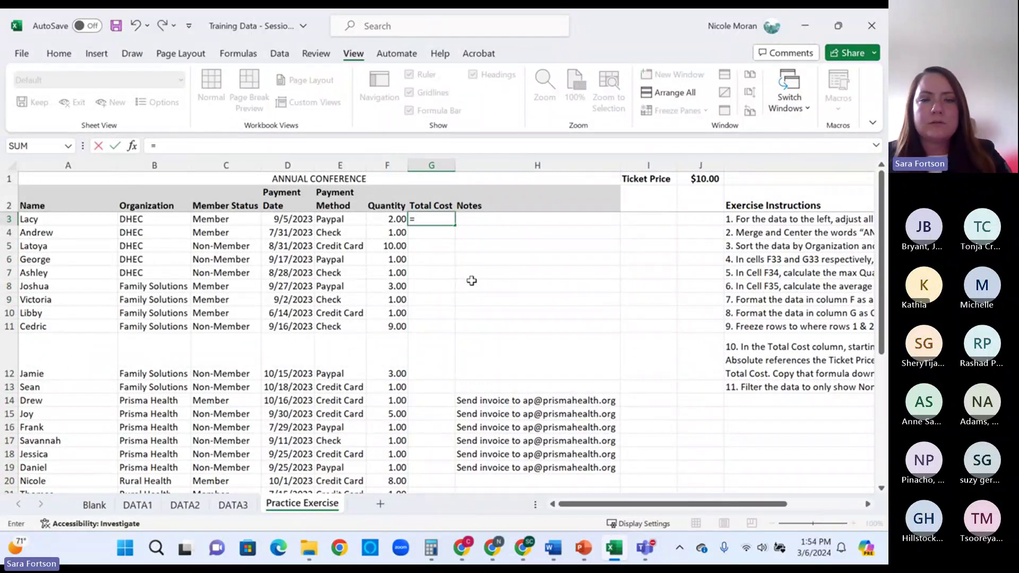
pyautogui.press('Left')
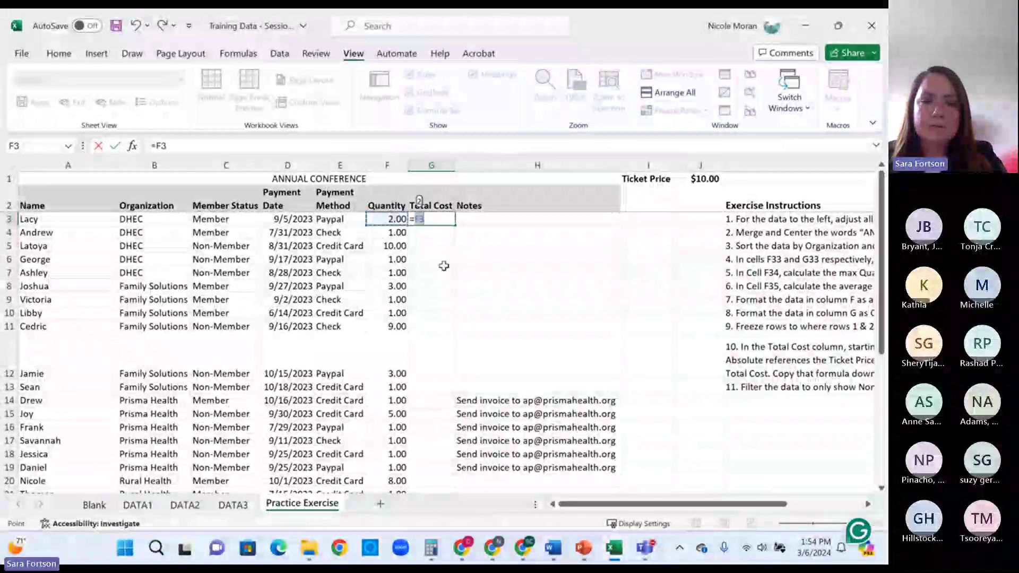
pyautogui.write('*')
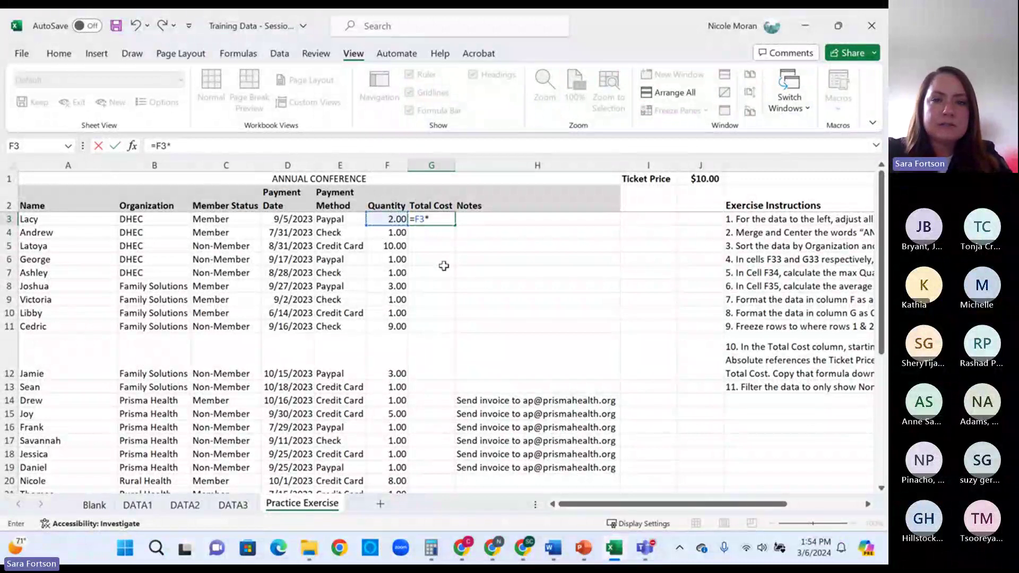
pyautogui.click(709, 178)
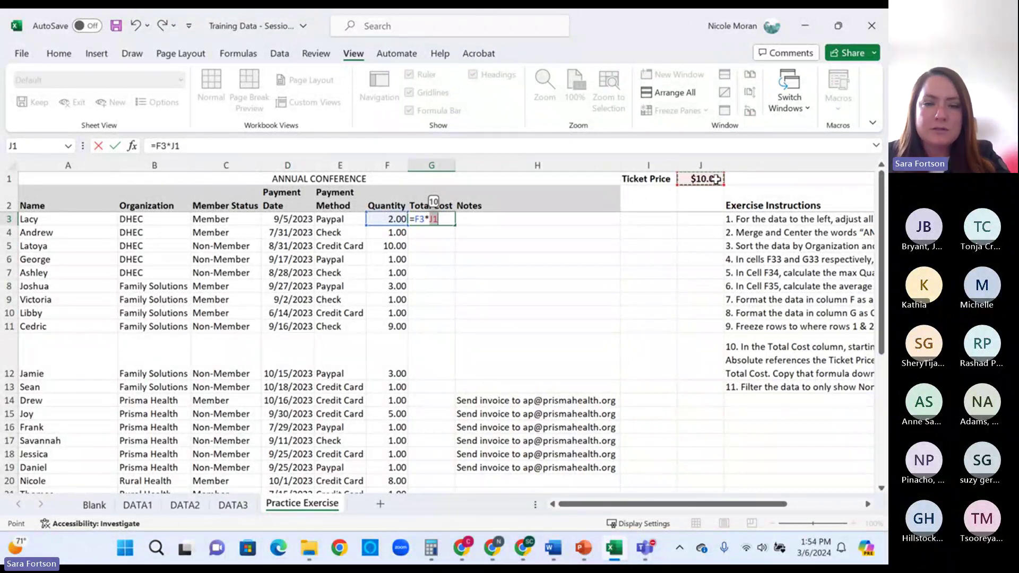
pyautogui.click(179, 146)
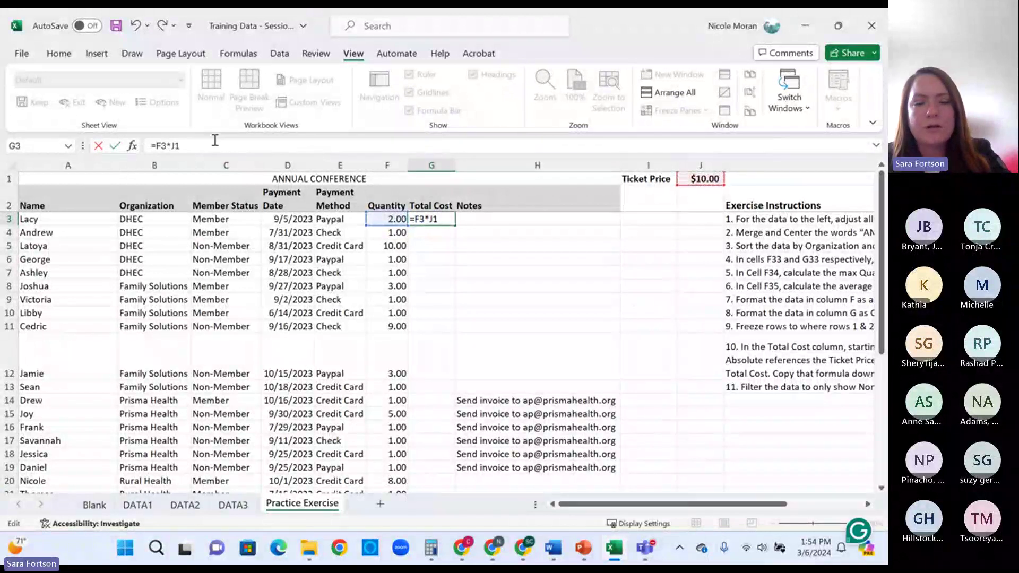
pyautogui.write('$')
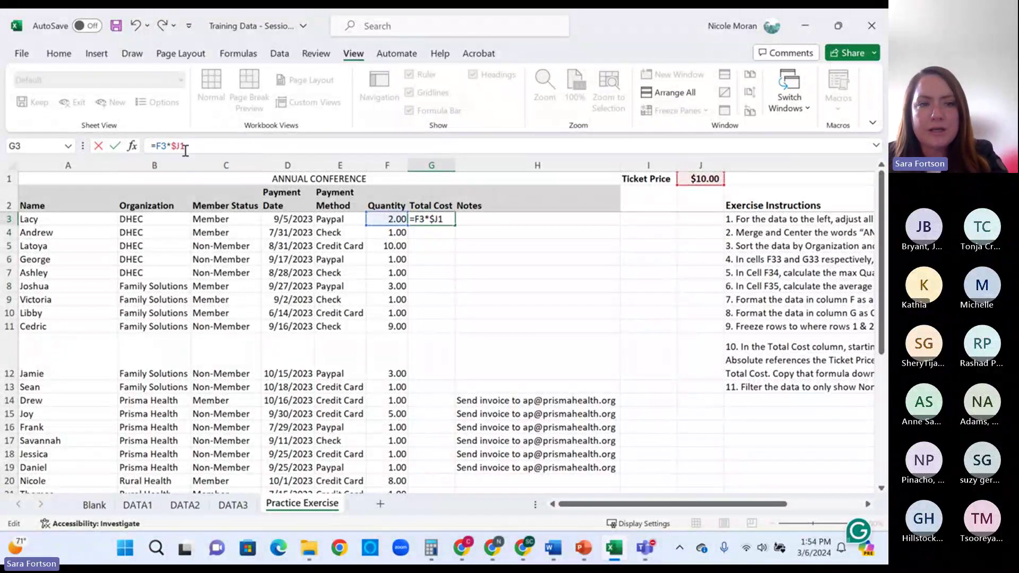
pyautogui.press('Right')
pyautogui.write('$')
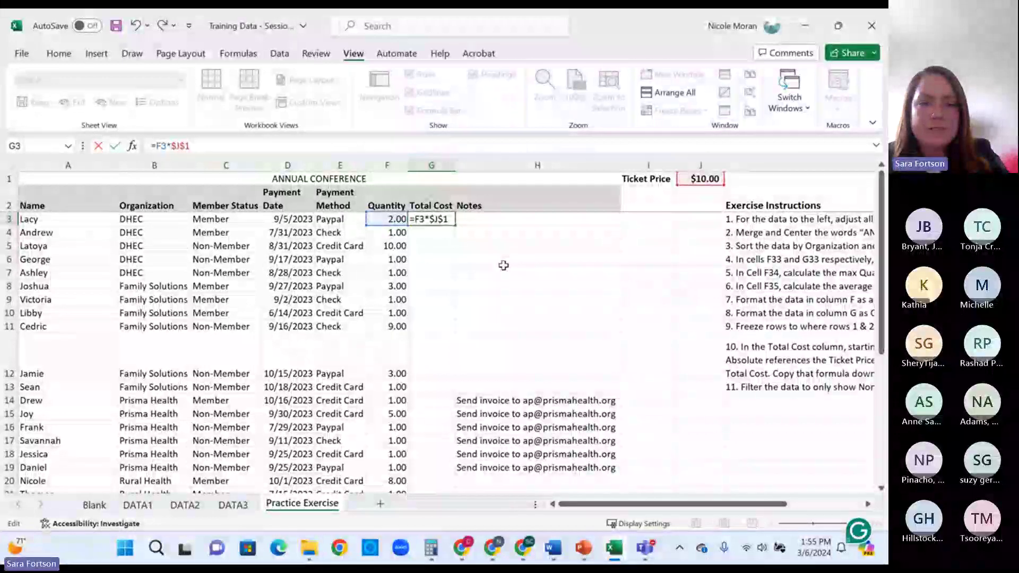
pyautogui.press('Return')
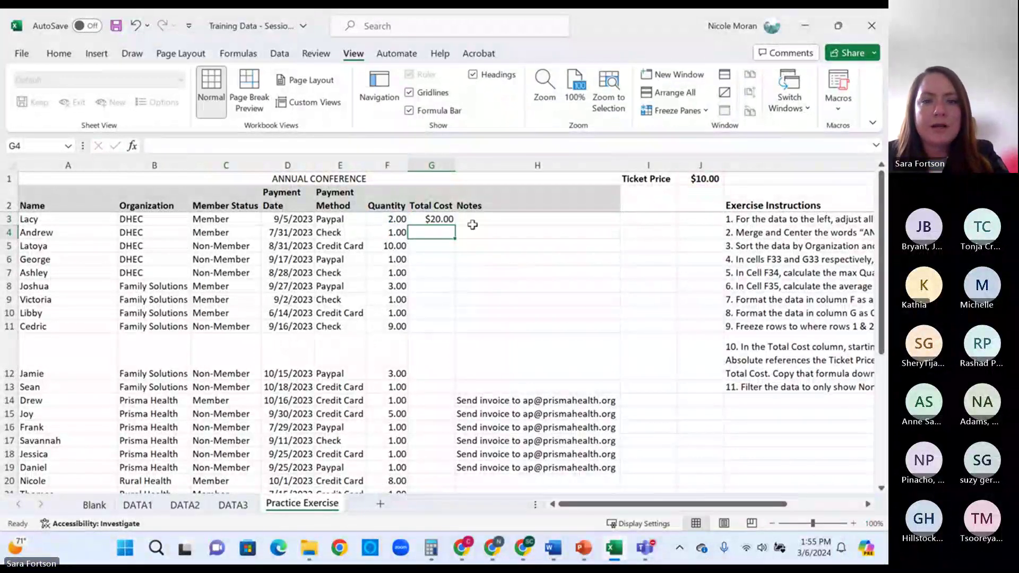
# - Copy the G3 formula down through G32 and check the copied formulas in G4 and G5
pyautogui.click(430, 219)
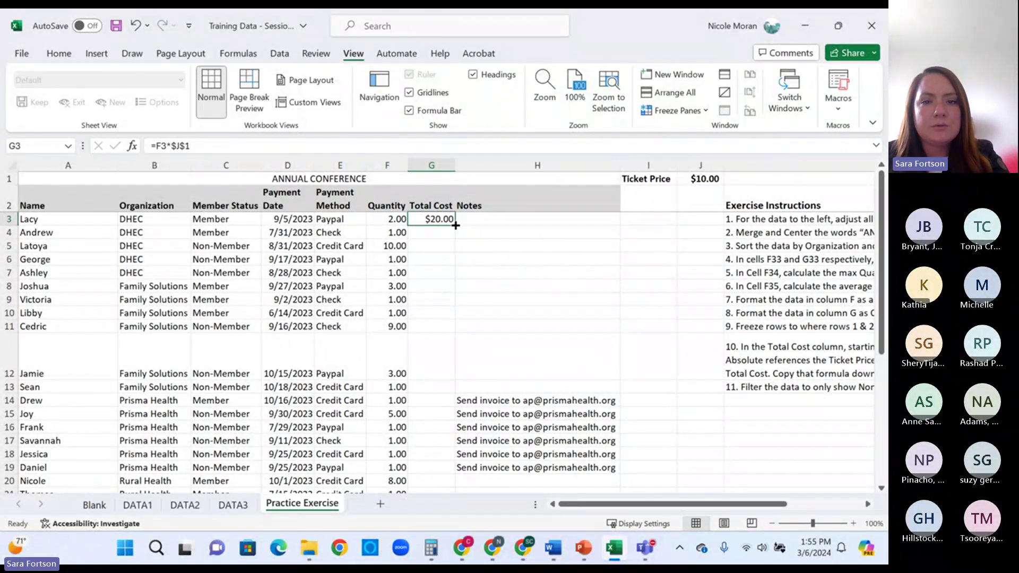
pyautogui.moveTo(455, 225); pyautogui.dragTo(428, 446)
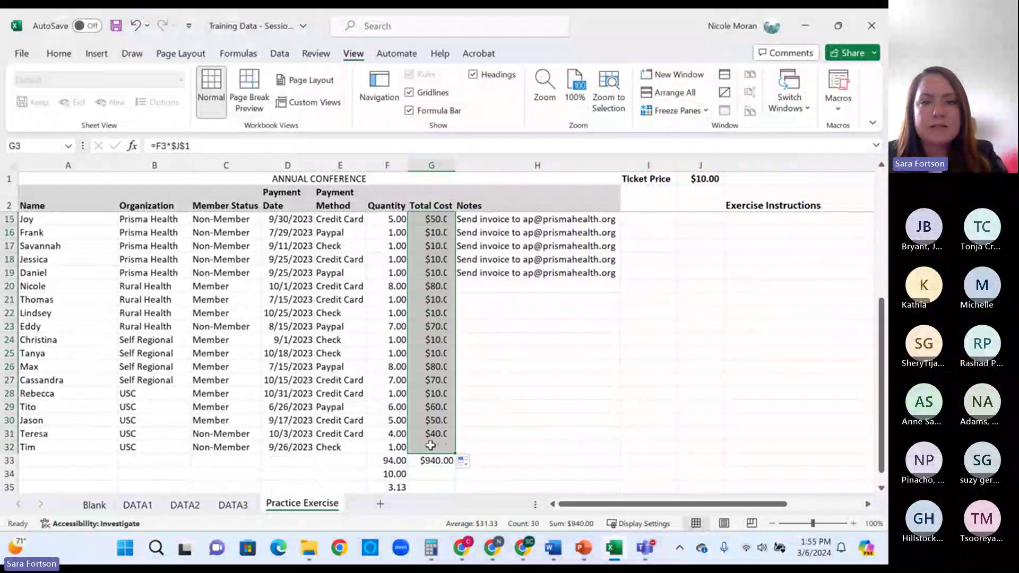
pyautogui.scroll(4, 430, 445)
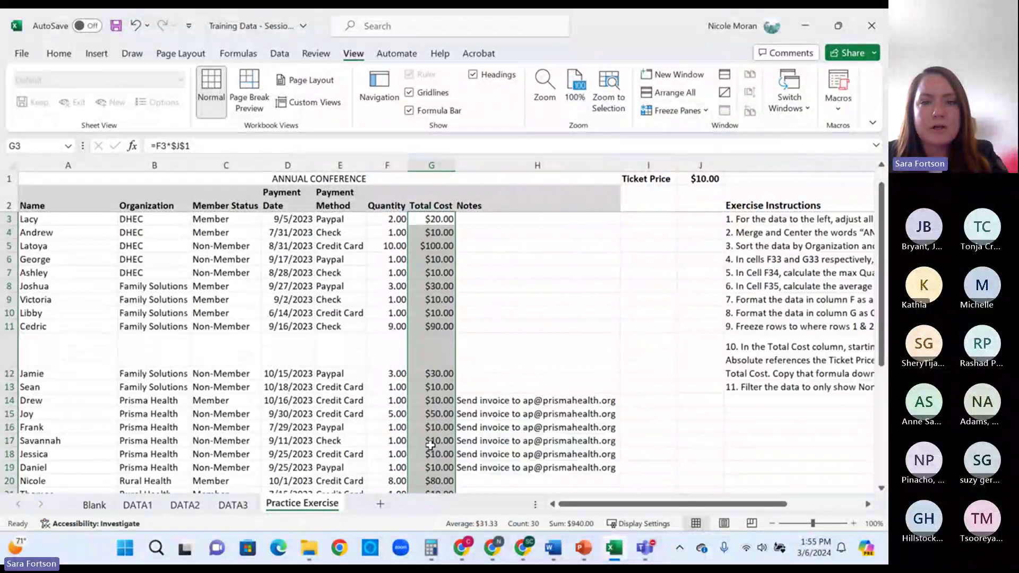
pyautogui.click(447, 232)
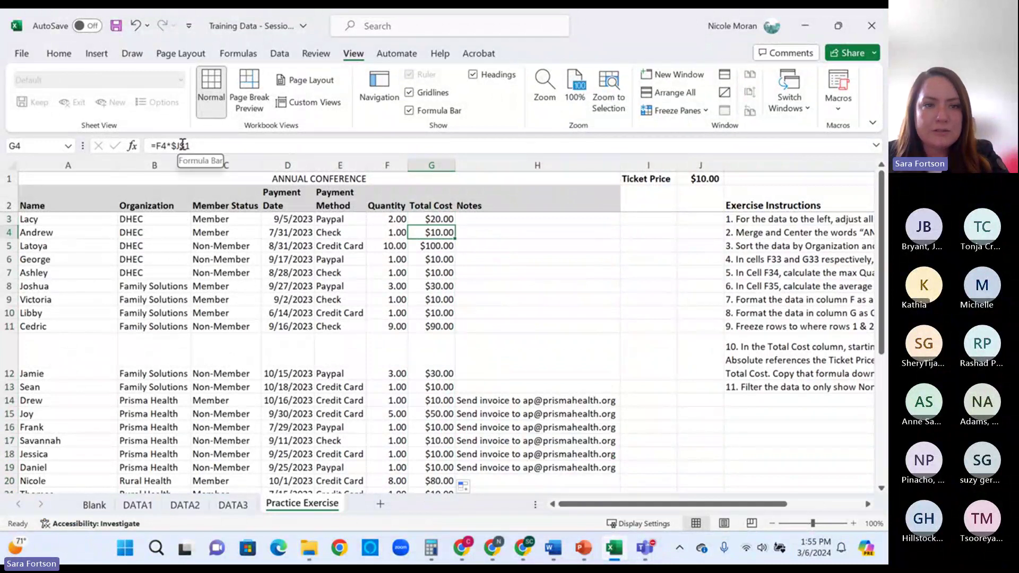
pyautogui.click(397, 232)
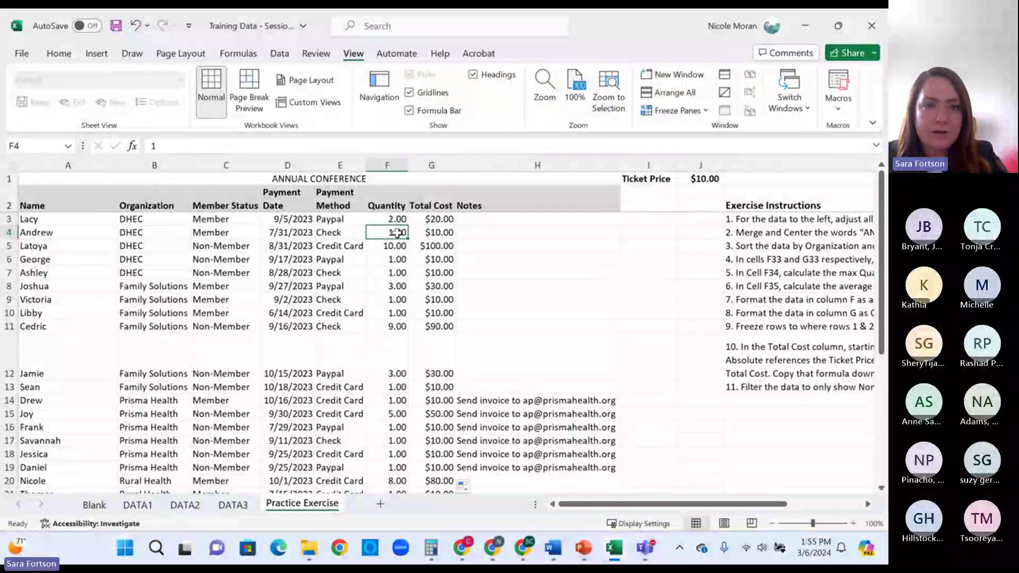
pyautogui.click(437, 247)
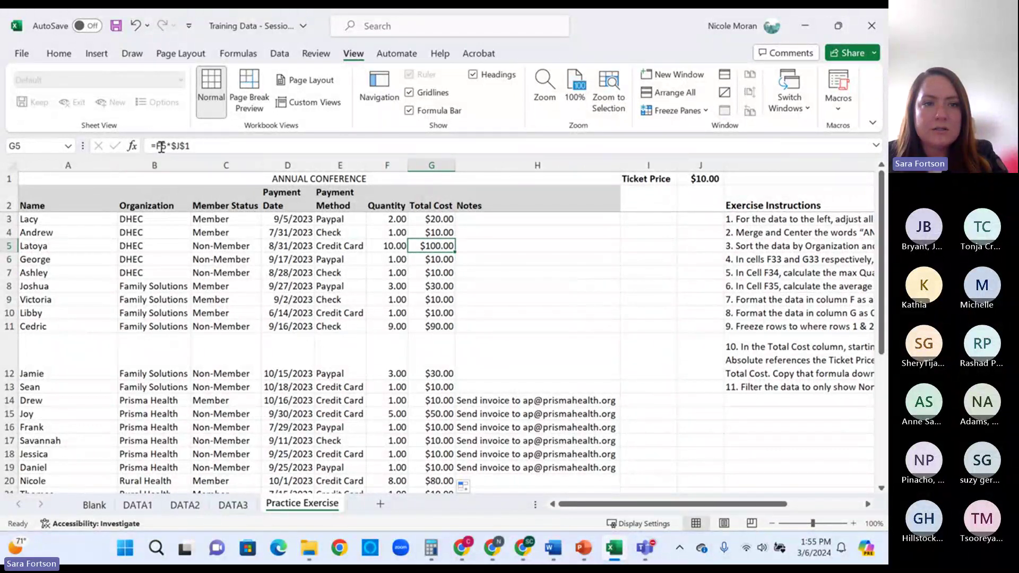
# - Inspect the cell references of the formula in G5 without changing it and read exercise instruction 11
pyautogui.click(184, 146)
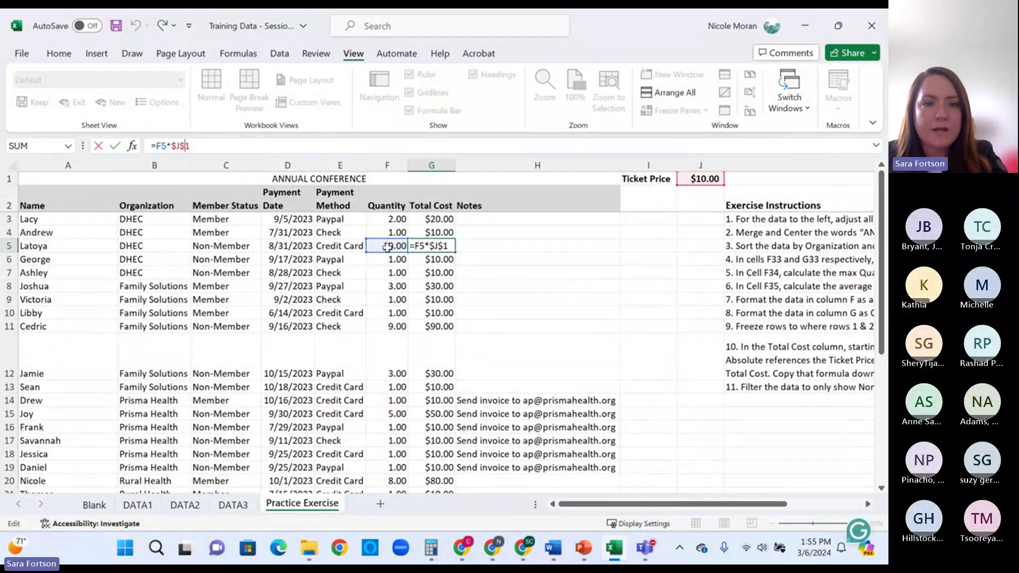
pyautogui.press('Escape')
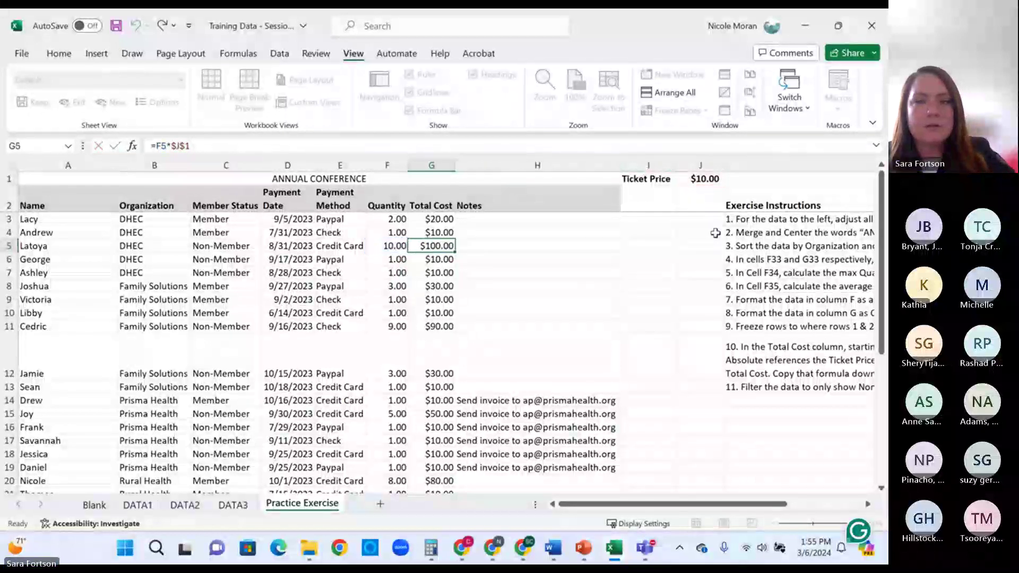
pyautogui.moveTo(767, 504); pyautogui.dragTo(825, 504)
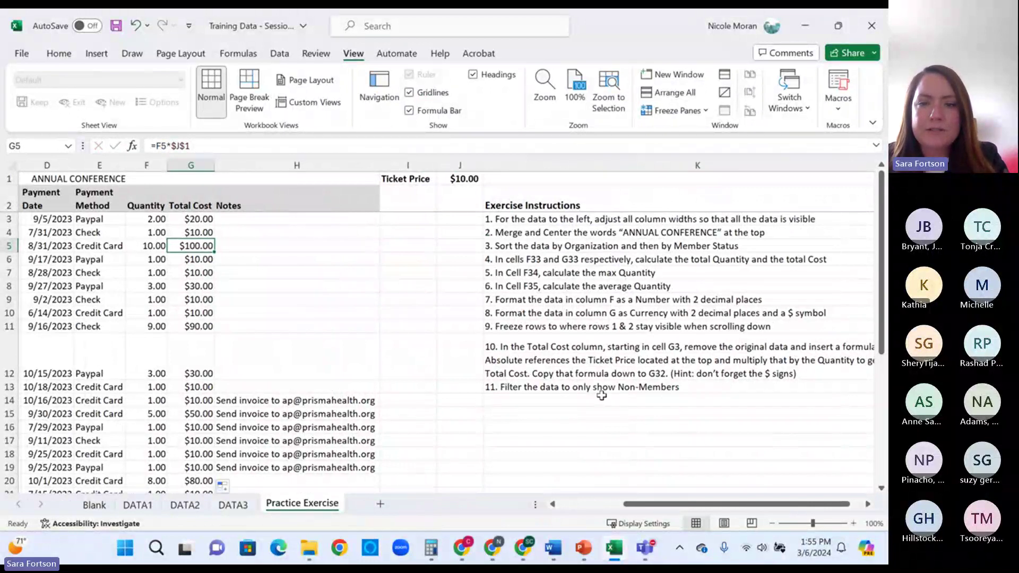
pyautogui.moveTo(666, 503); pyautogui.dragTo(601, 504)
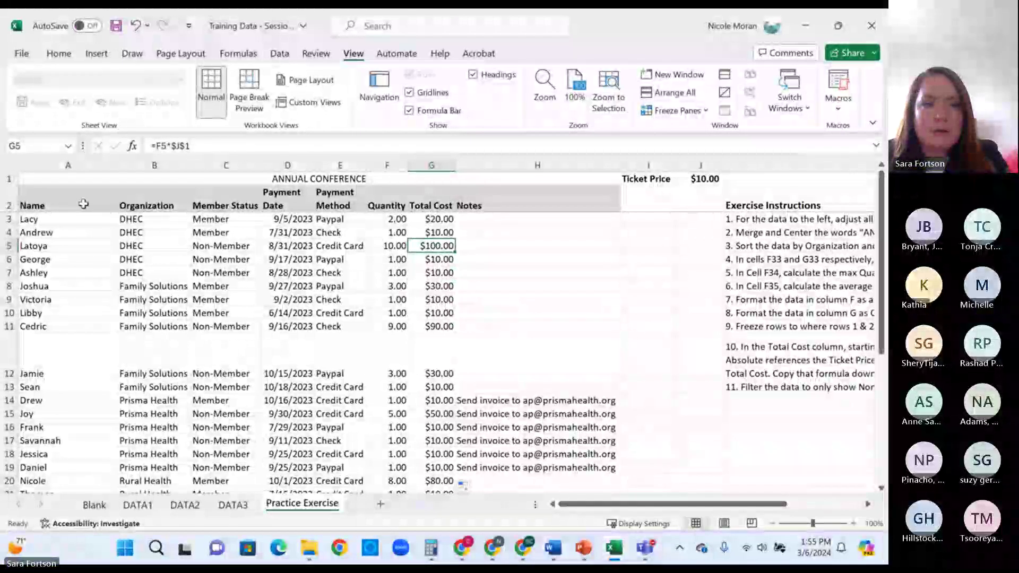
# - Turn on filtering for the header row A2:H2 of the Practice Exercise sheet
pyautogui.moveTo(80, 205); pyautogui.dragTo(537, 196)
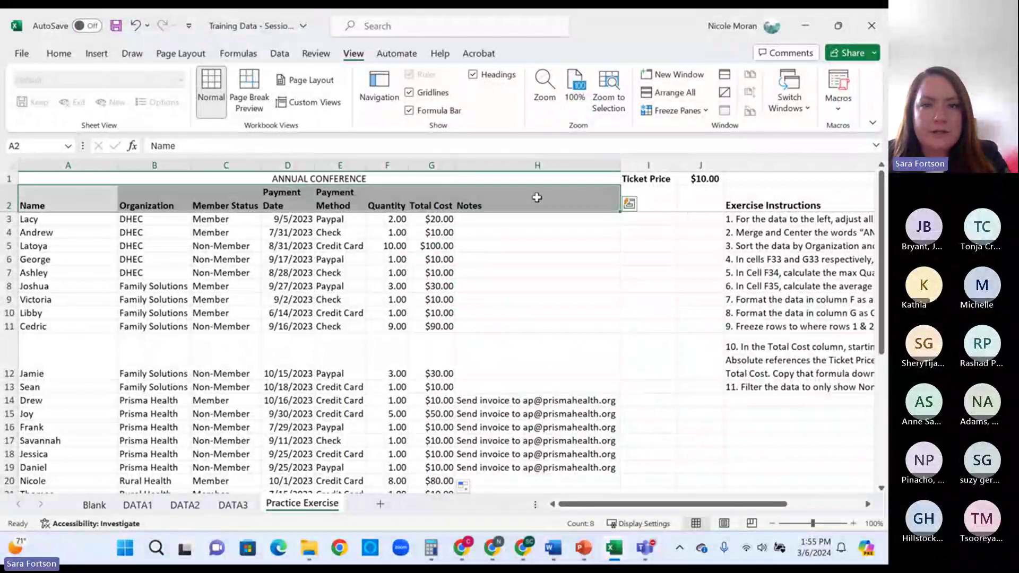
pyautogui.click(59, 55)
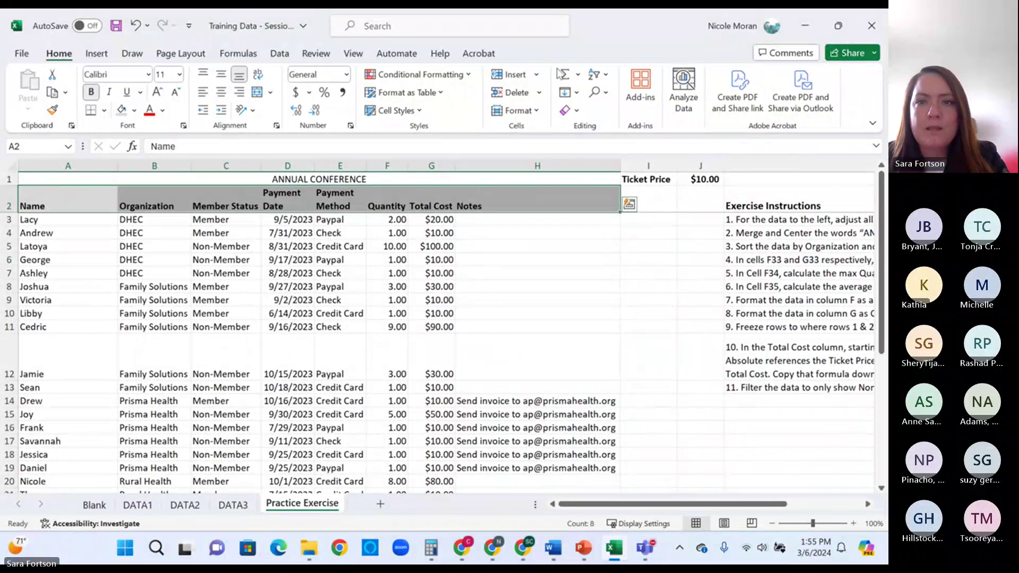
pyautogui.click(599, 76)
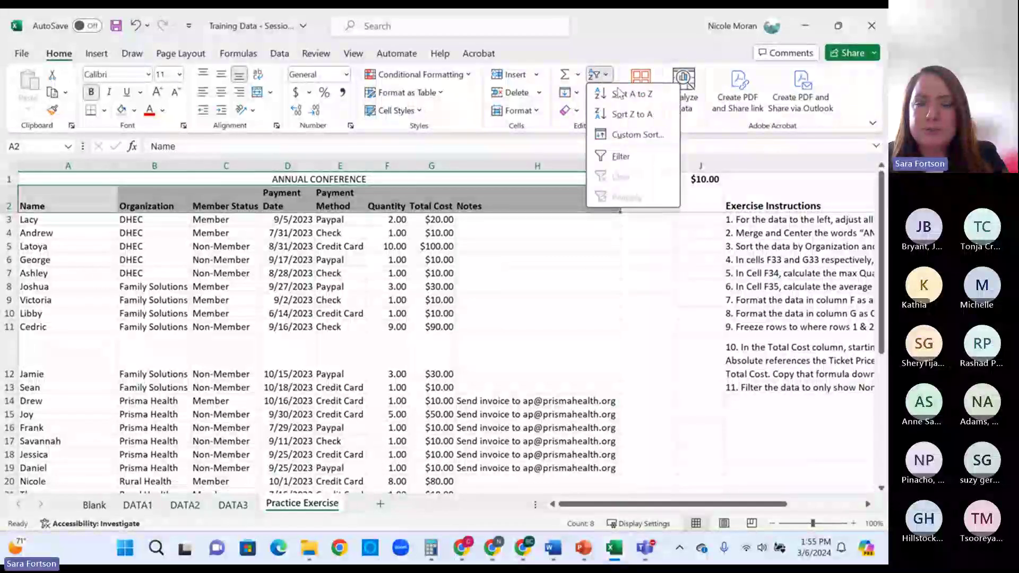
pyautogui.click(617, 157)
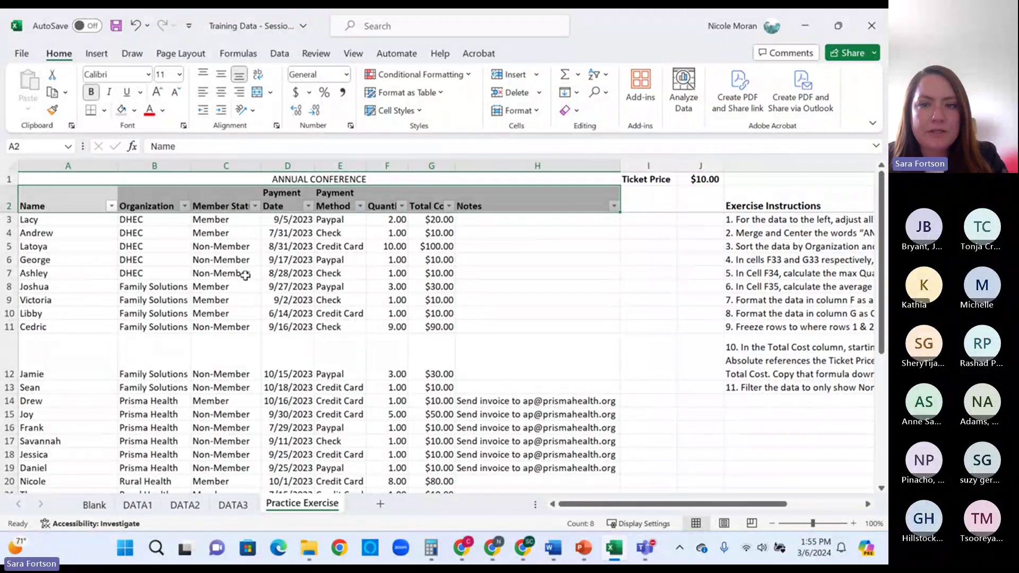
# - Filter the Member Status column so that only the Non-Member rows are shown
pyautogui.click(254, 210)
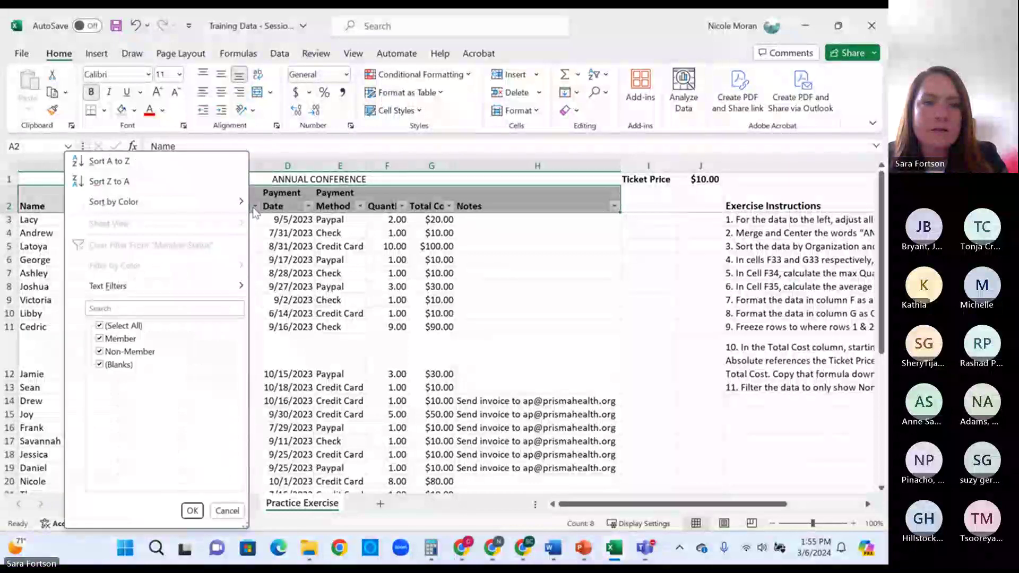
pyautogui.click(110, 329)
pyautogui.click(110, 329)
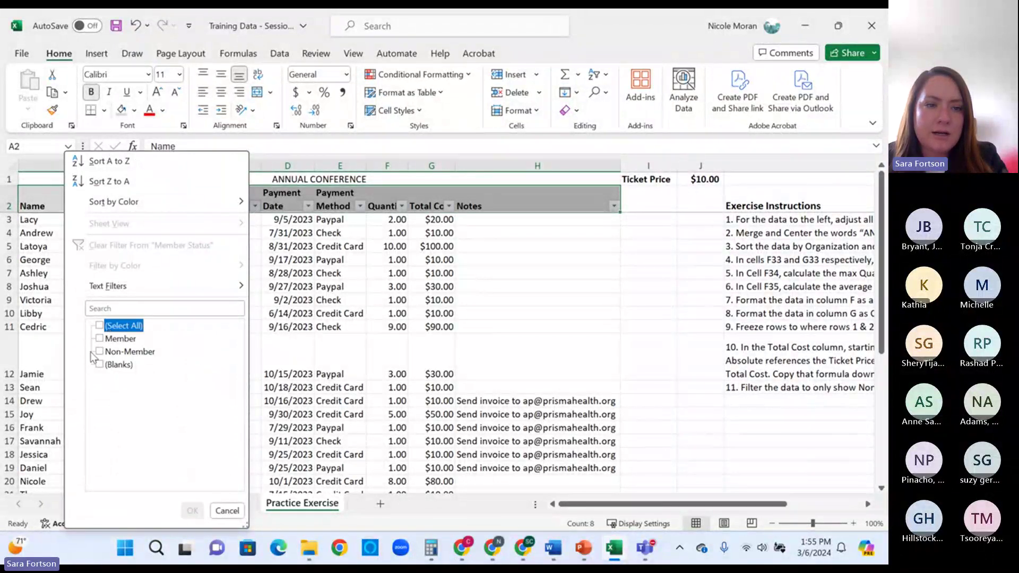
pyautogui.click(99, 351)
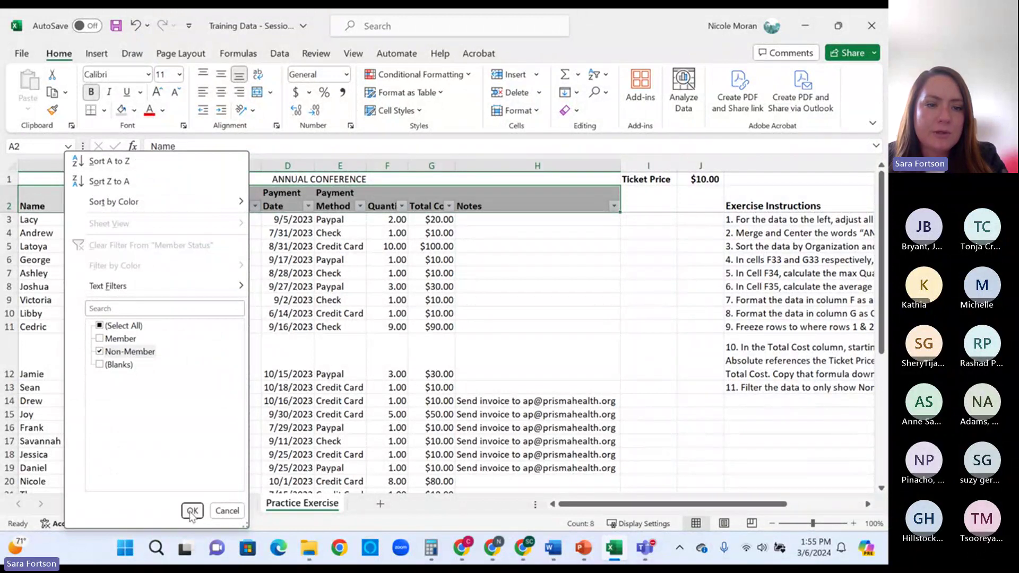
pyautogui.click(192, 512)
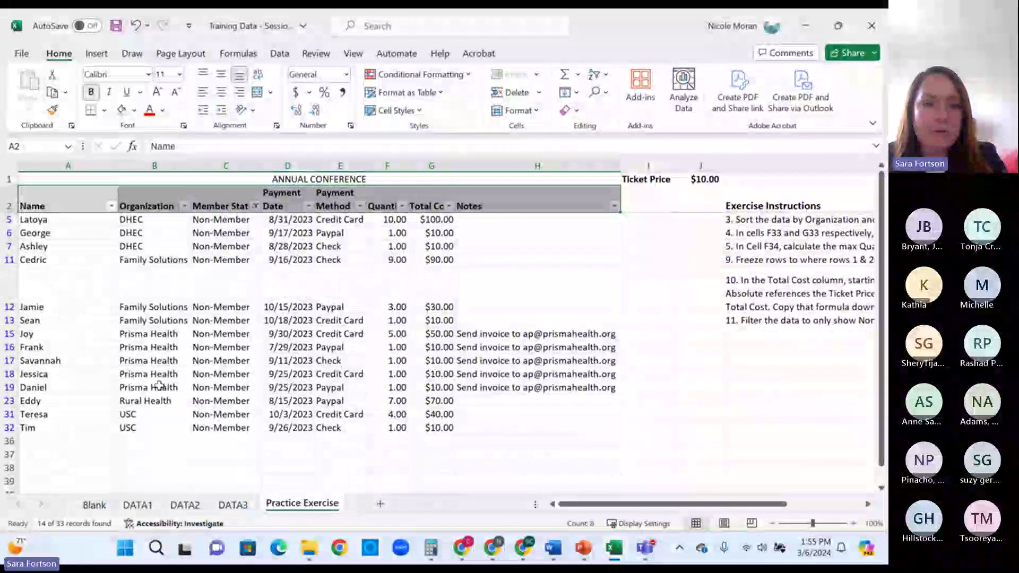